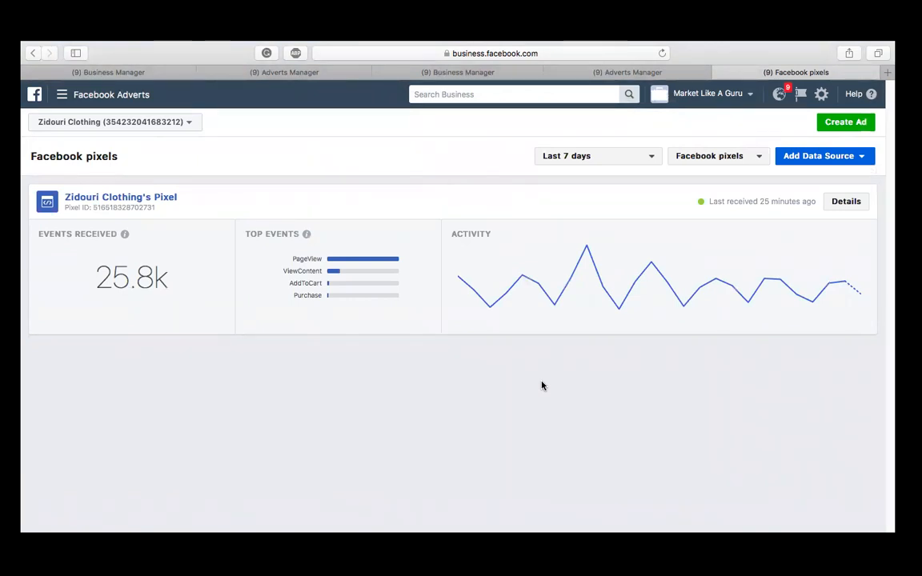
left_click(886, 71)
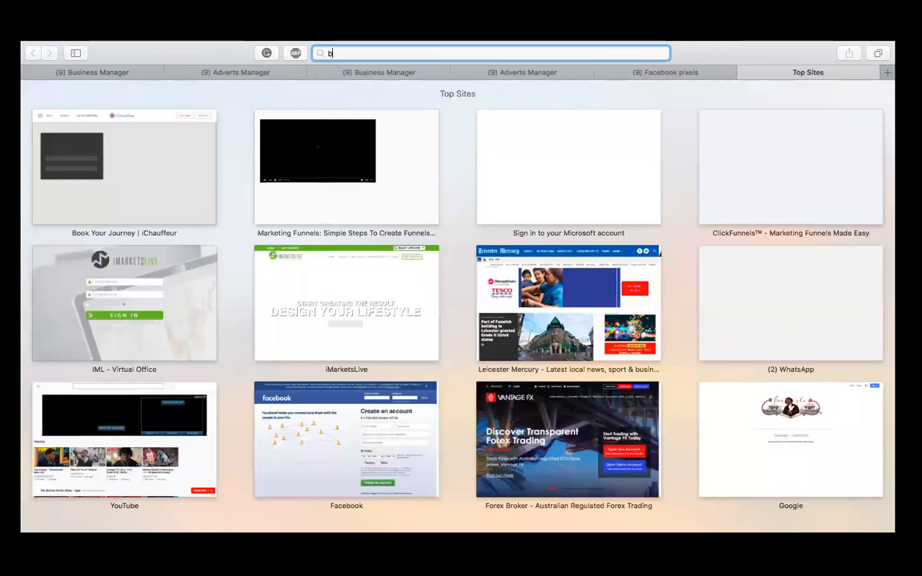
type("bu")
key("BackSpace")
key("BackSpace")
key("BackSpace")
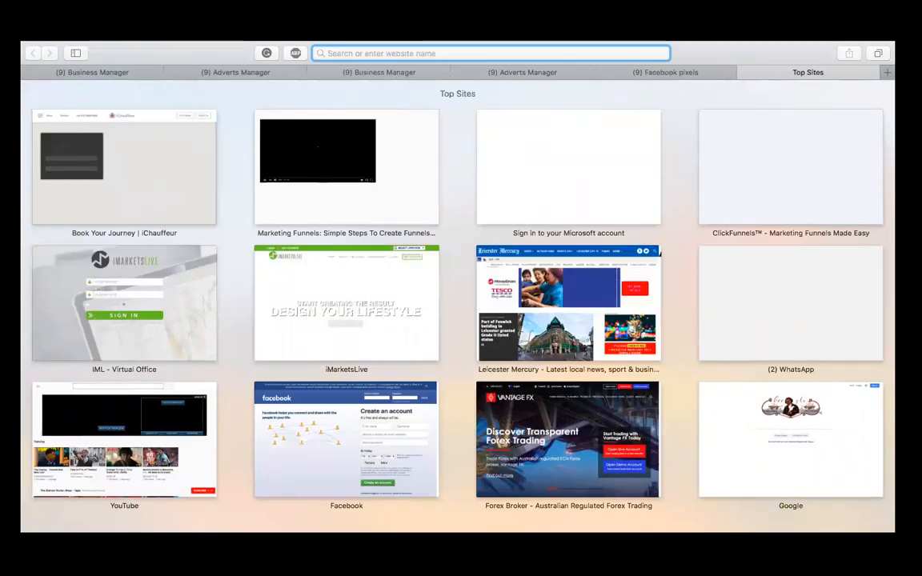
left_click(744, 73)
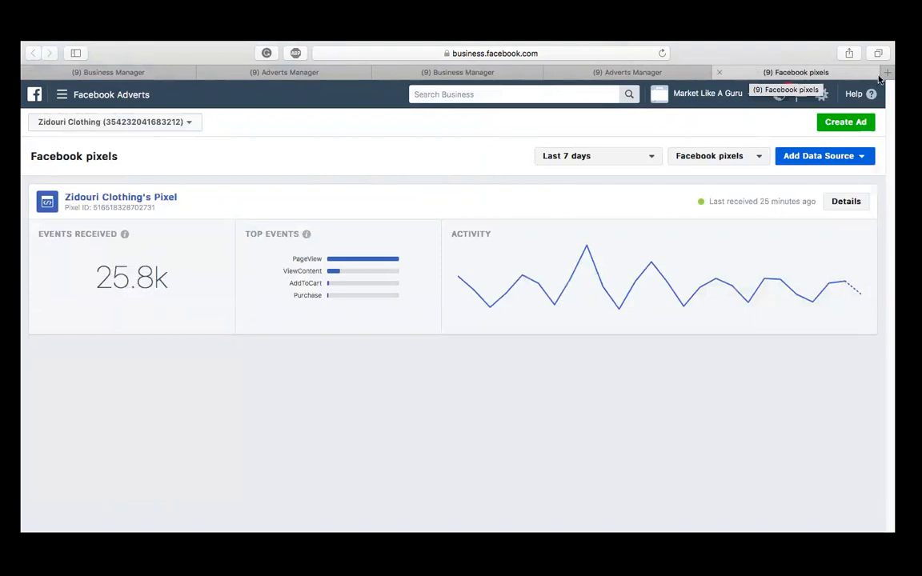
- Open the Luxury Lifestyle page in its own tab from business.facebook.com and close the Business Manager tab used to reach it
key("super+t")
type("business.facebook.com")
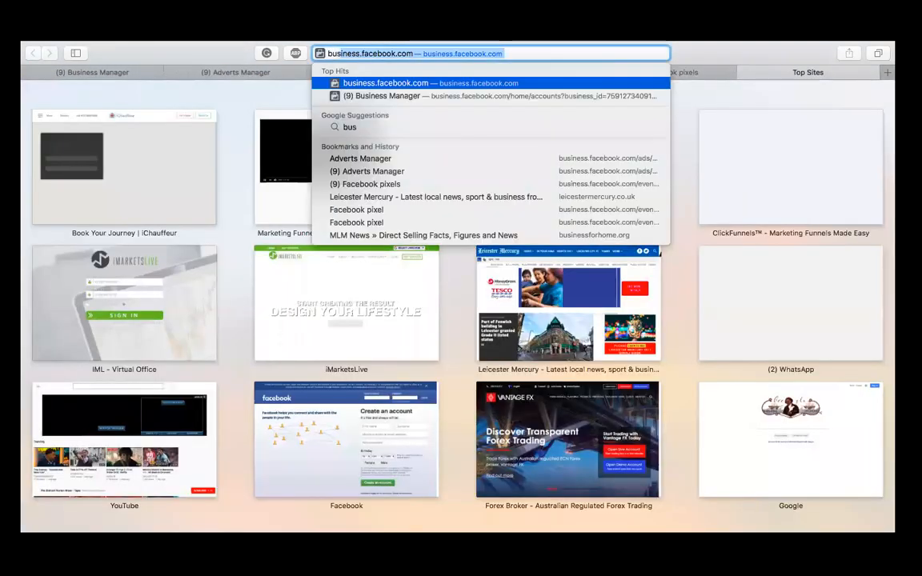
key("Return")
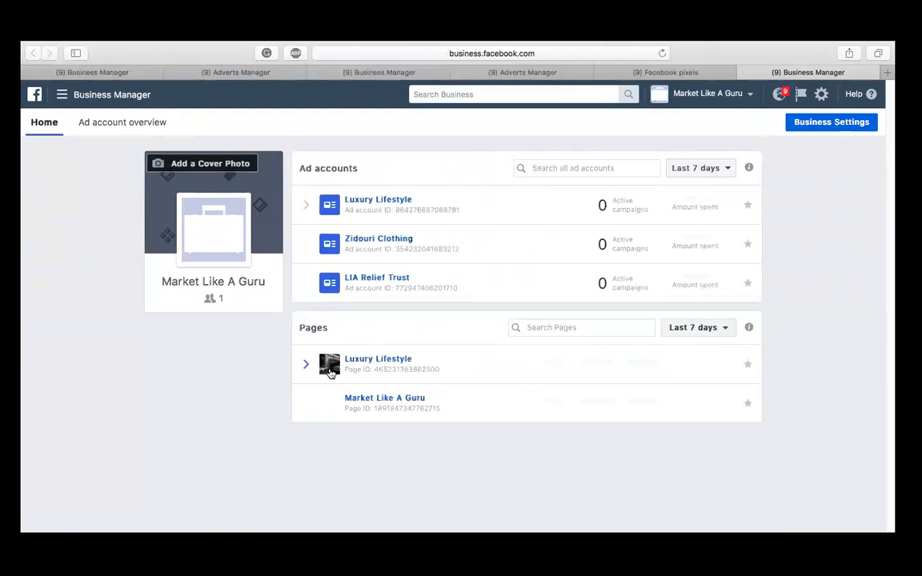
left_click(367, 355, "super")
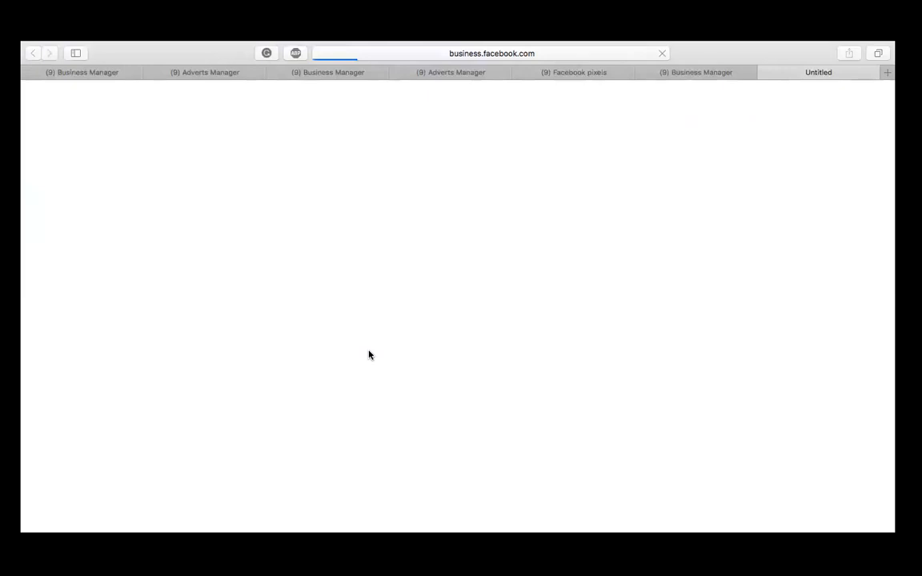
left_click(704, 73)
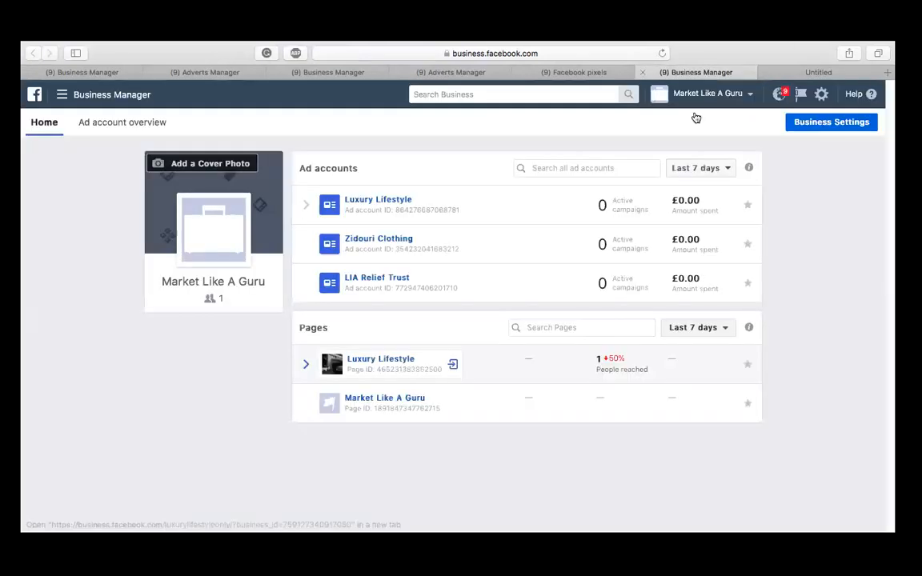
left_click(641, 73)
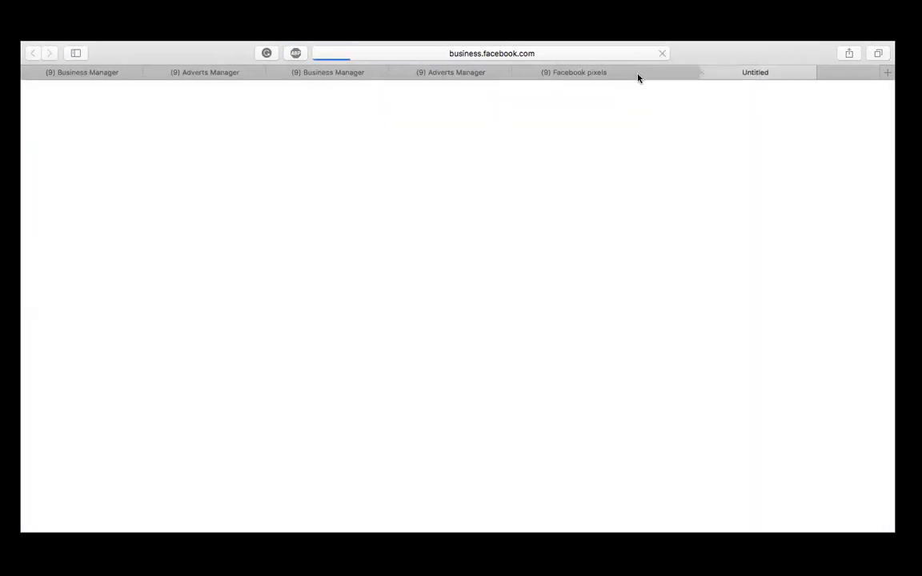
left_click(610, 73)
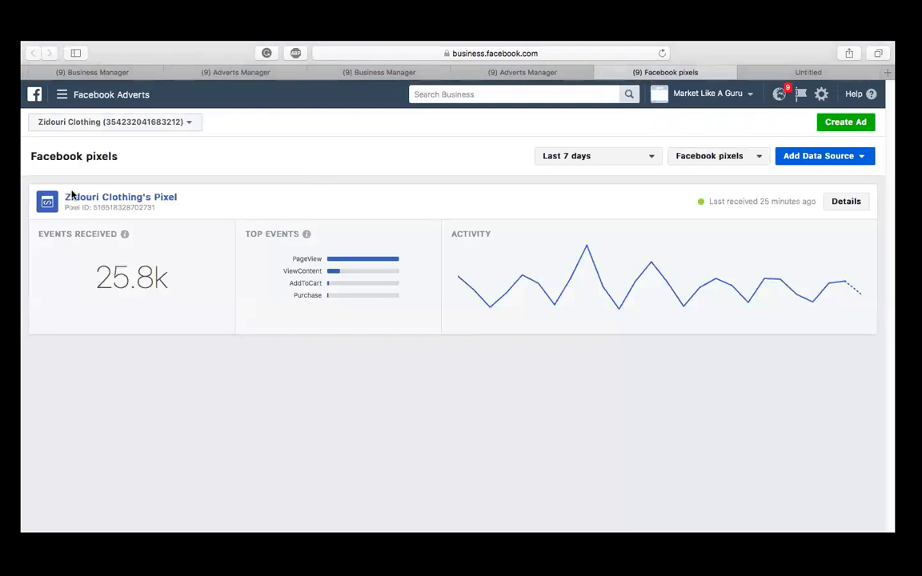
left_click_drag(24, 147, 119, 167)
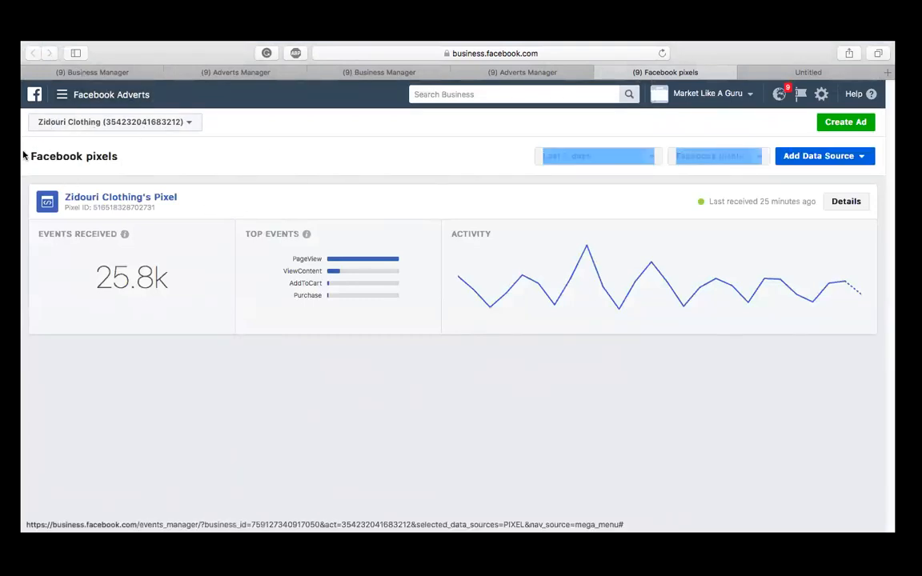
left_click(164, 183)
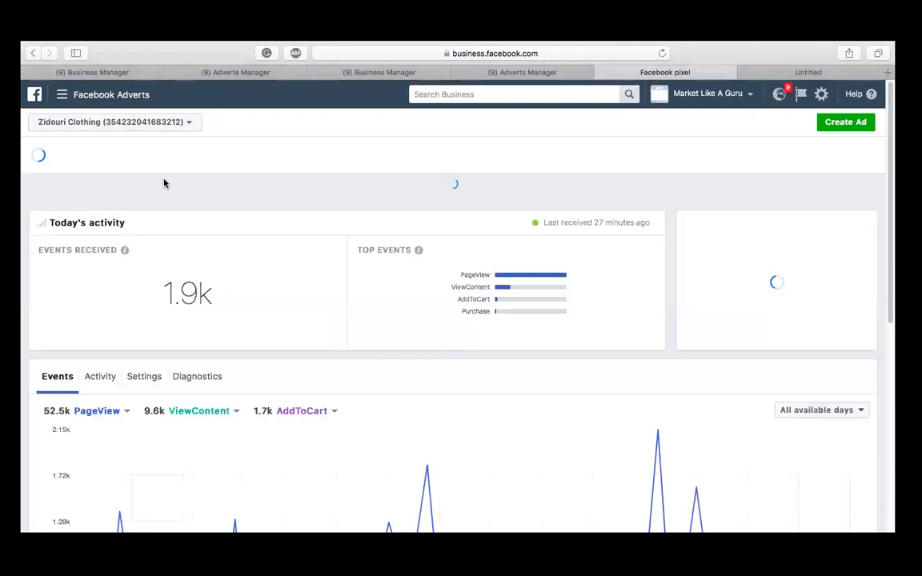
scroll(378, 216, "down", 3)
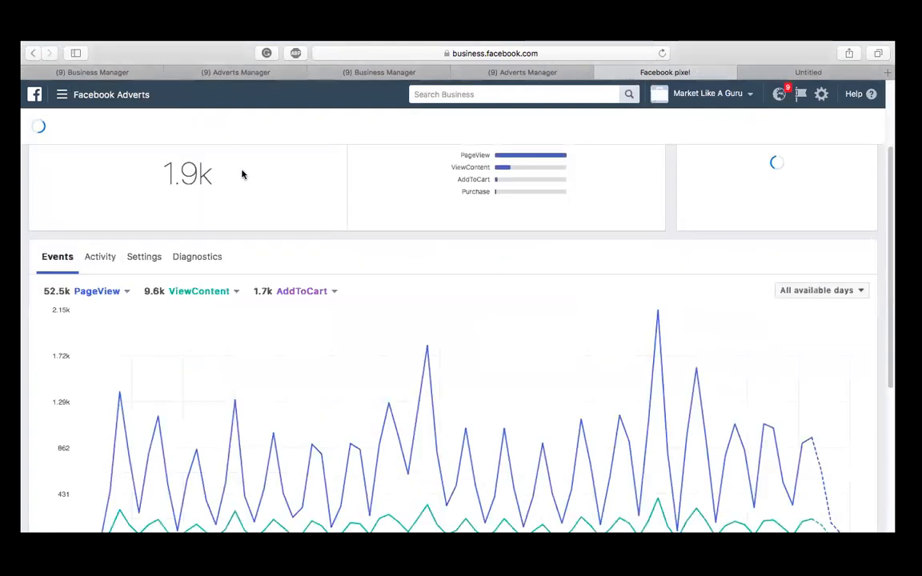
double_click(161, 173)
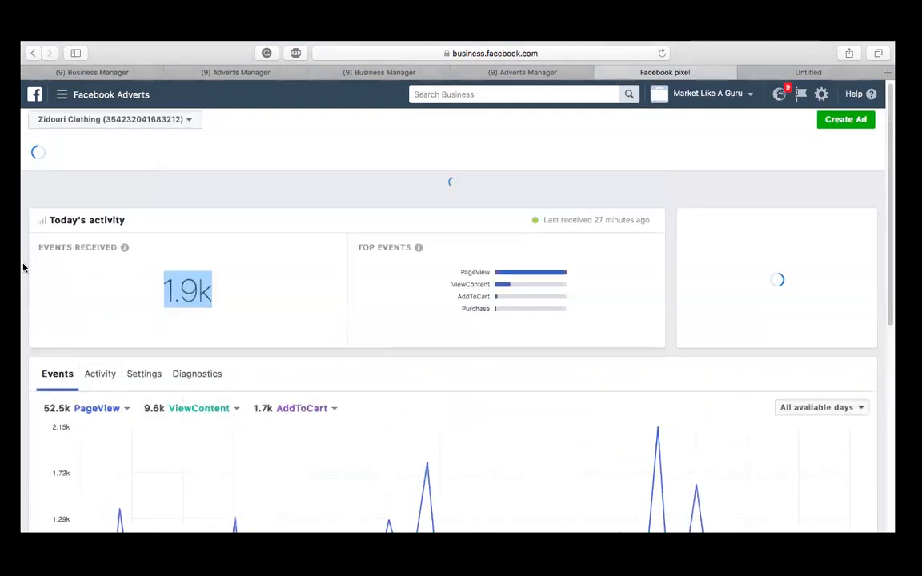
left_click(224, 316)
scroll(267, 317, "down", 1)
scroll(485, 232, "down", 5)
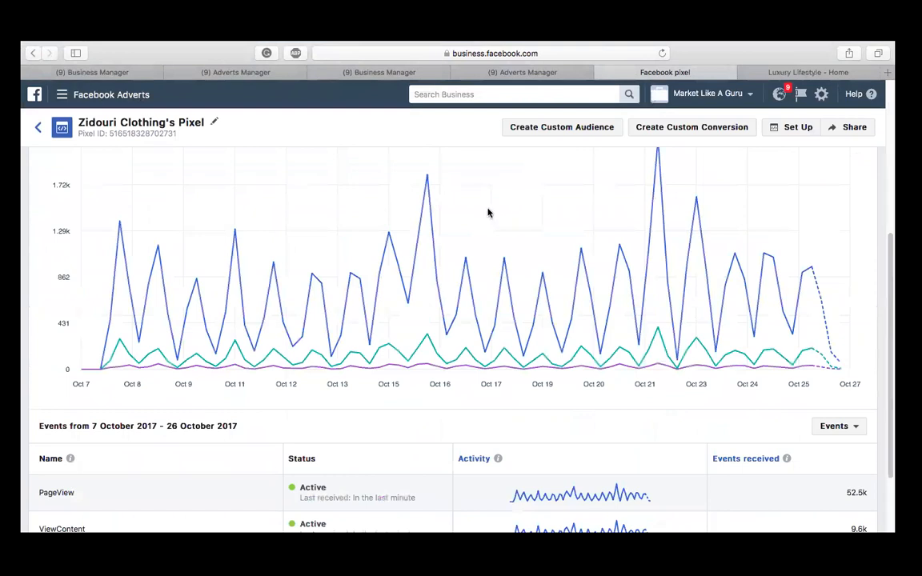
scroll(489, 211, "up", 2)
scroll(489, 210, "up", 3)
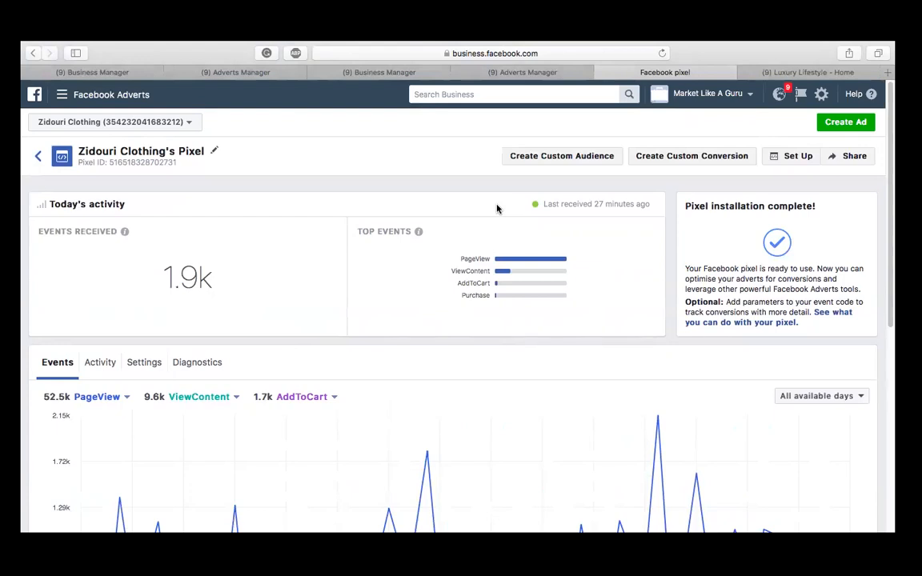
- Examine the pixel's events table, highlighting the events received for PageView and ViewContent
scroll(472, 196, "down", 3)
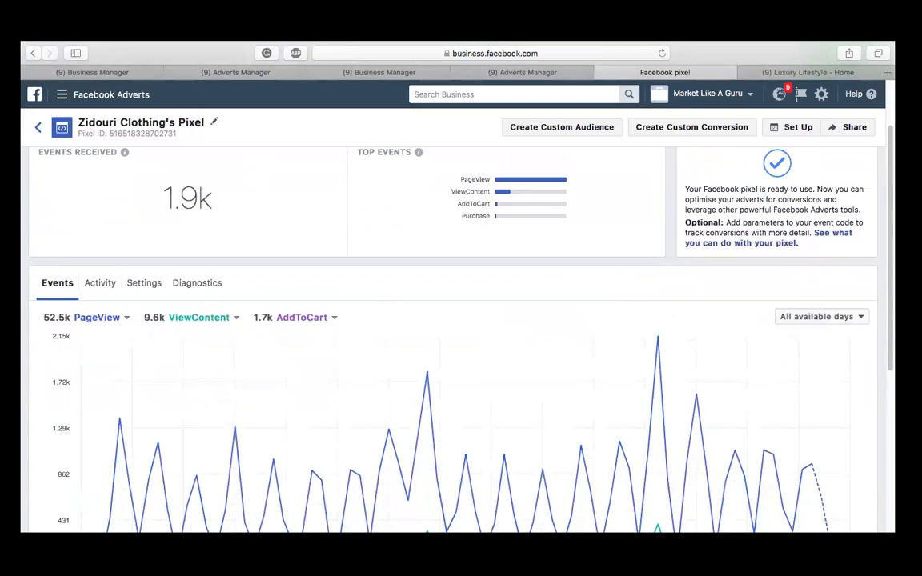
scroll(152, 324, "down", 5)
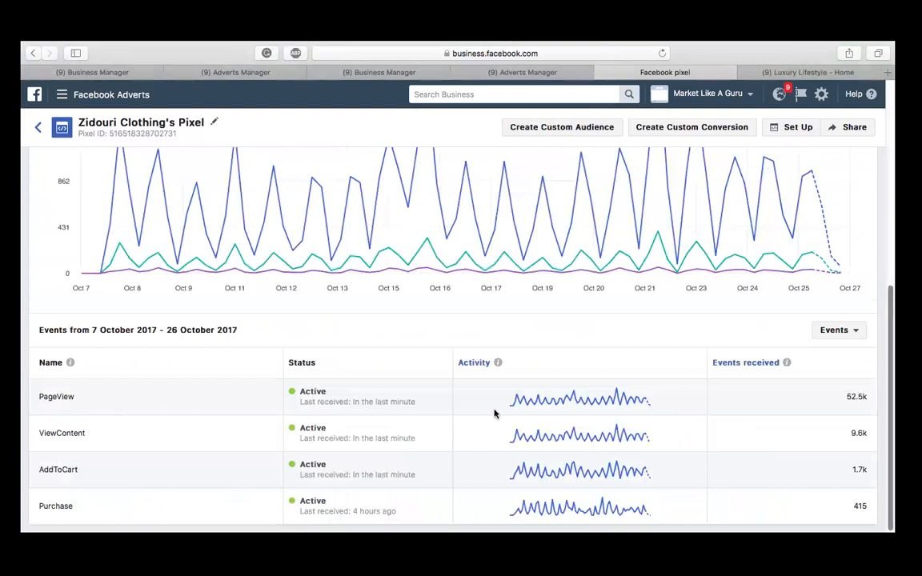
double_click(878, 406)
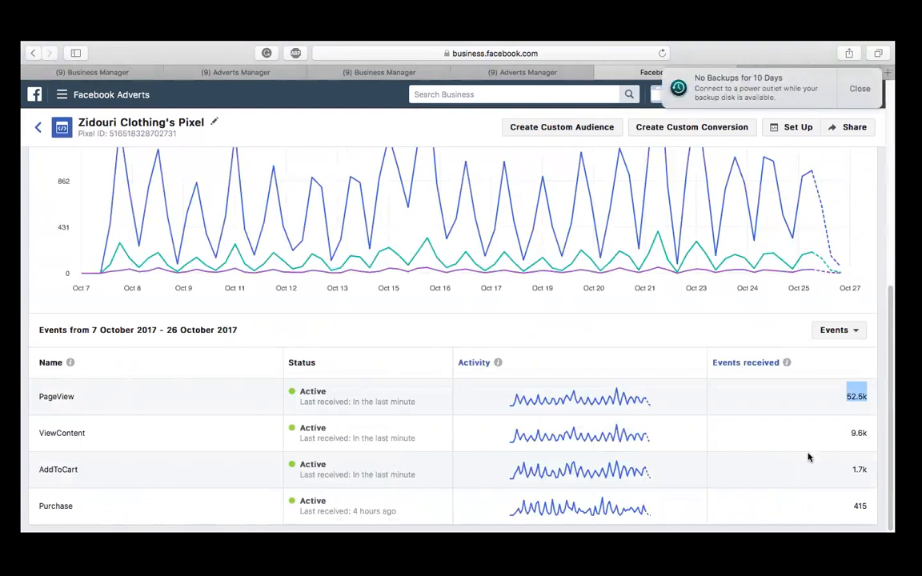
left_click_drag(815, 432, 876, 433)
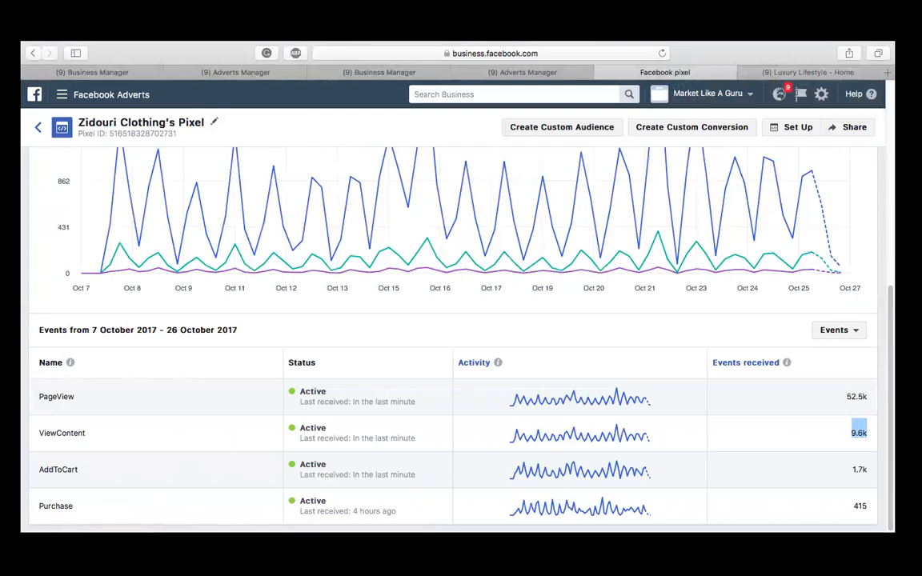
- Open zidouri.com in a new tab and view its Shop page
key("super+t")
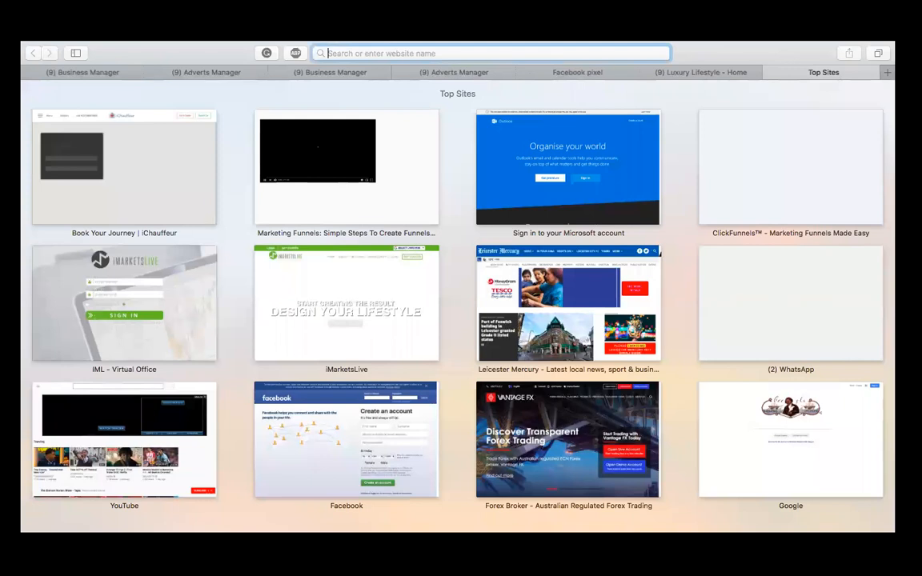
type("zid")
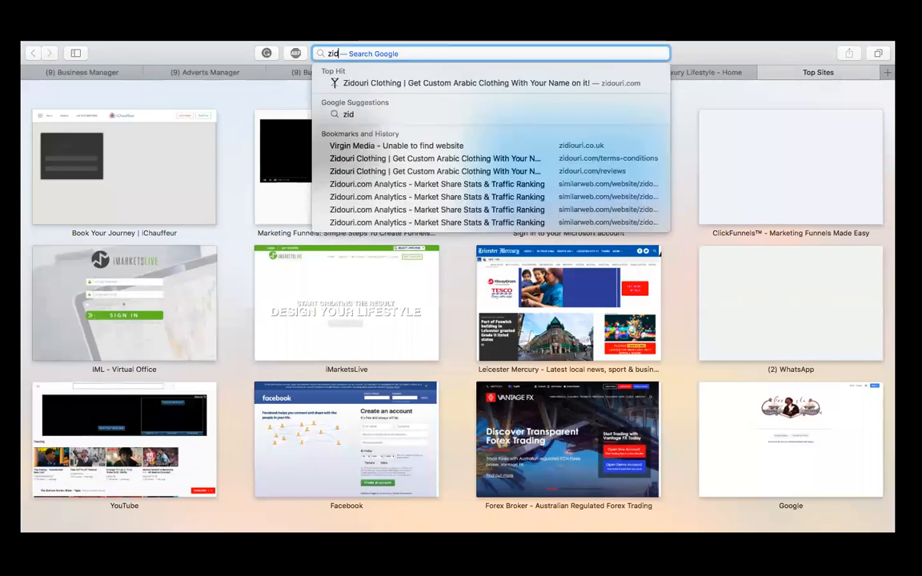
key("Return")
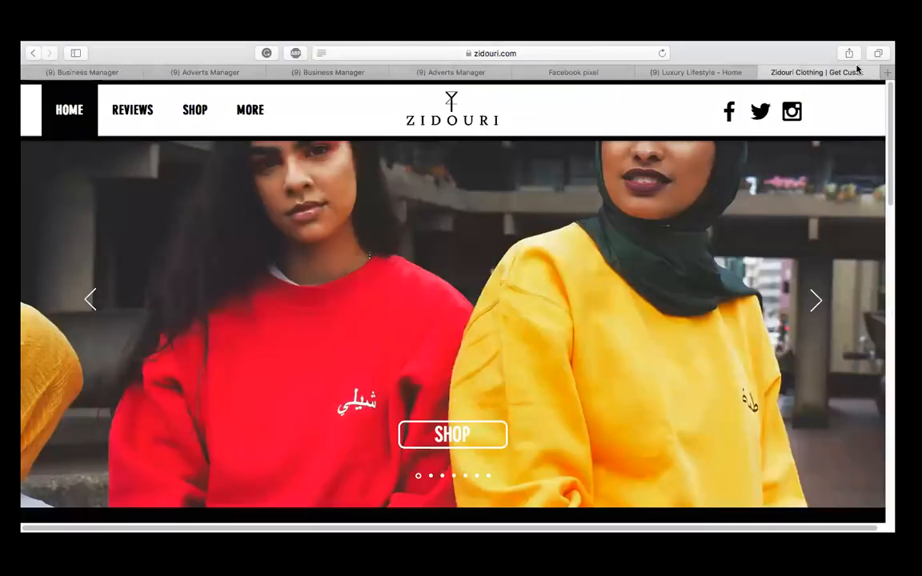
scroll(23, 161, "down", 1)
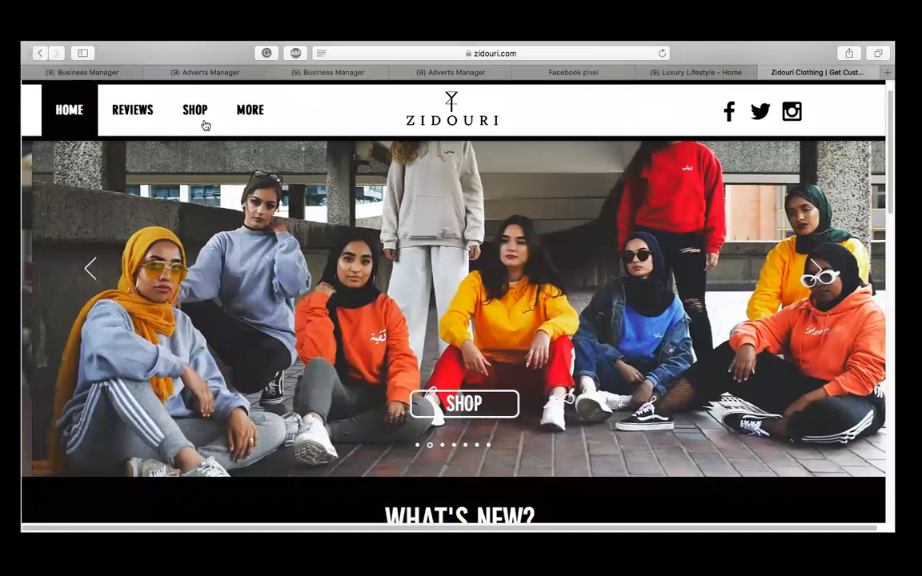
left_click(205, 124)
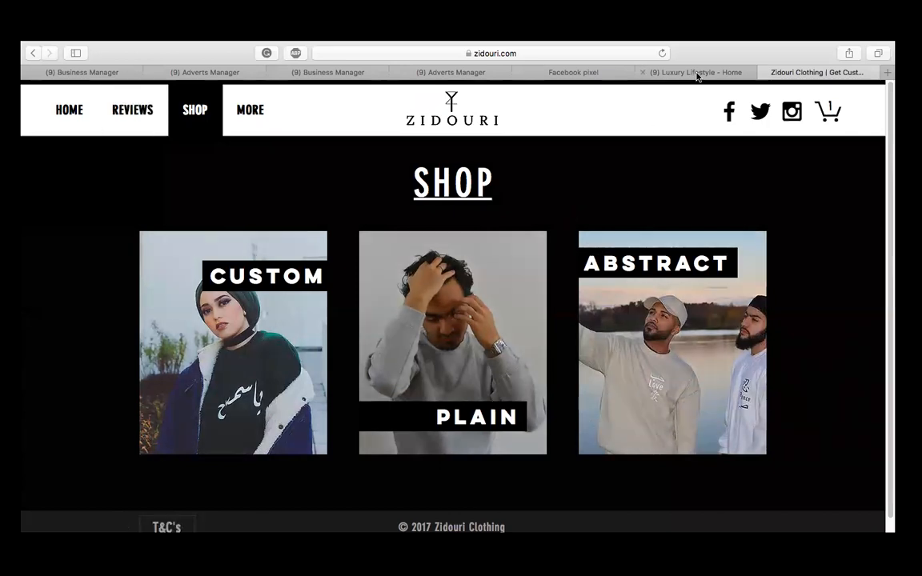
- Compare the Luxury Lifestyle page with the Facebook pixel data and examine the pixel's graph and events table again
left_click(688, 72)
left_click(563, 69)
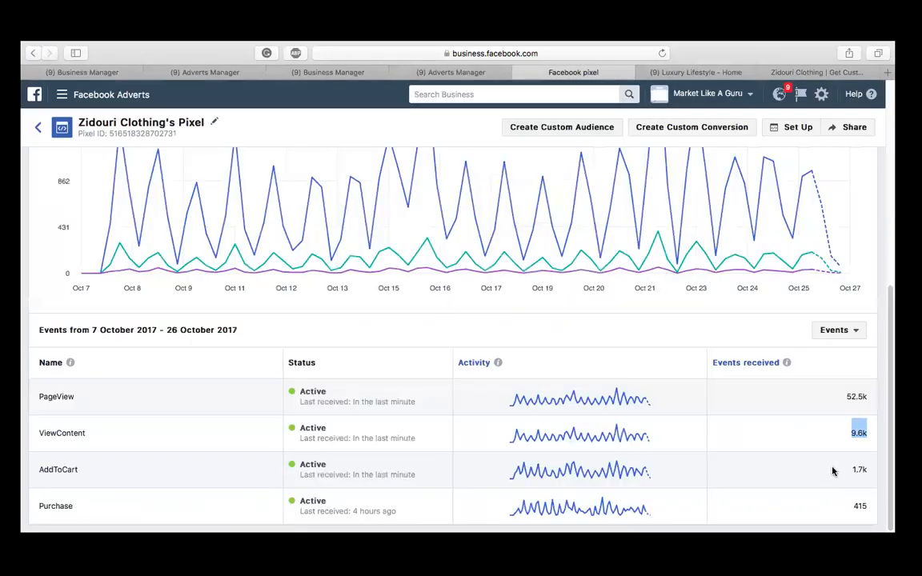
left_click(689, 74)
left_click(689, 74)
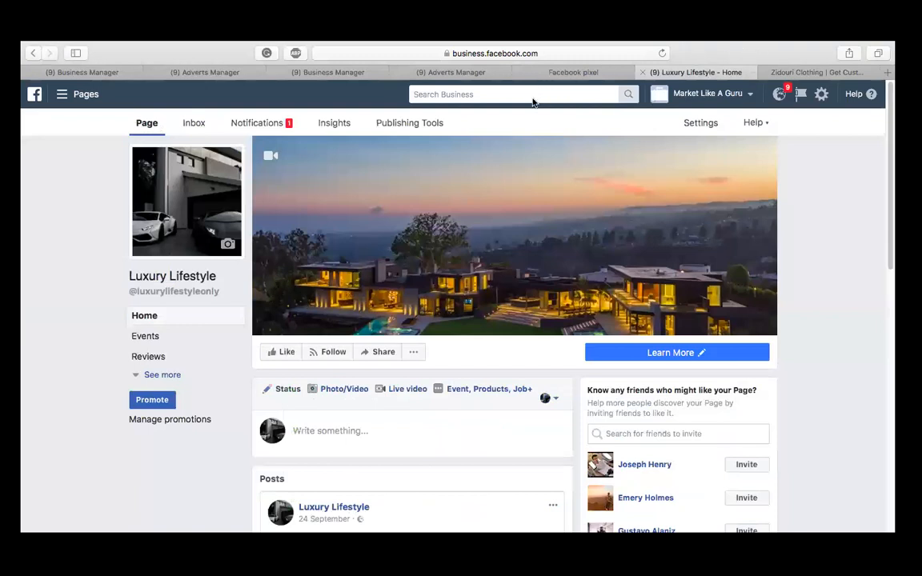
key("ctrl+shift+Tab")
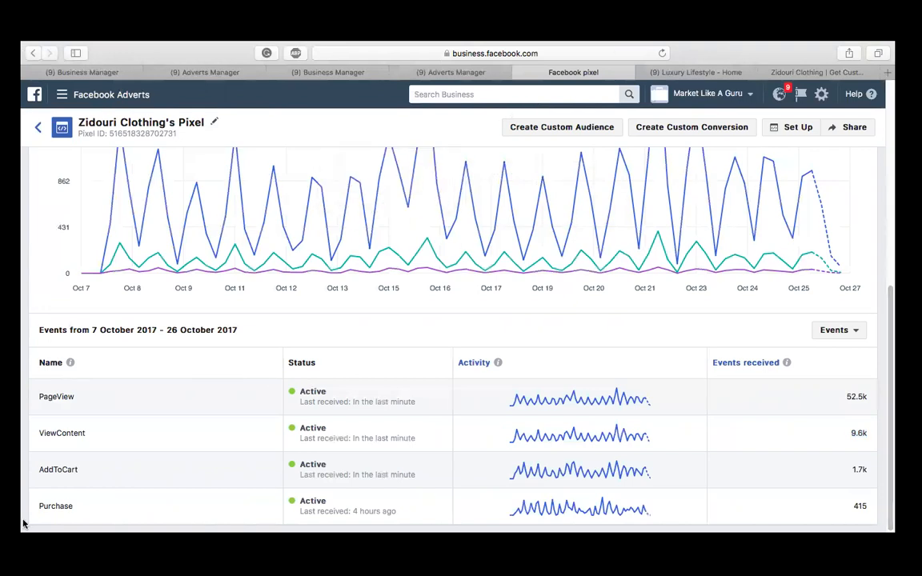
scroll(23, 273, "up", 1)
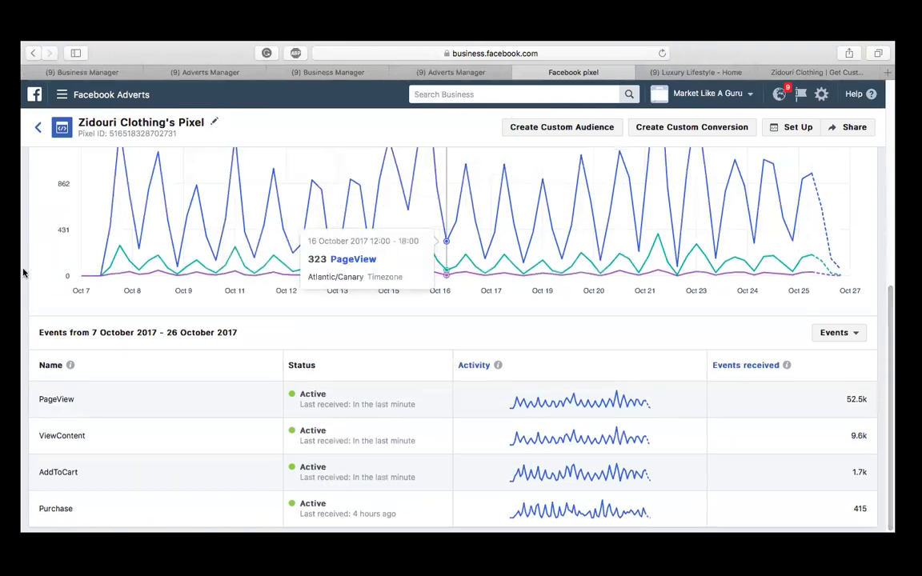
scroll(671, 275, "down", 1)
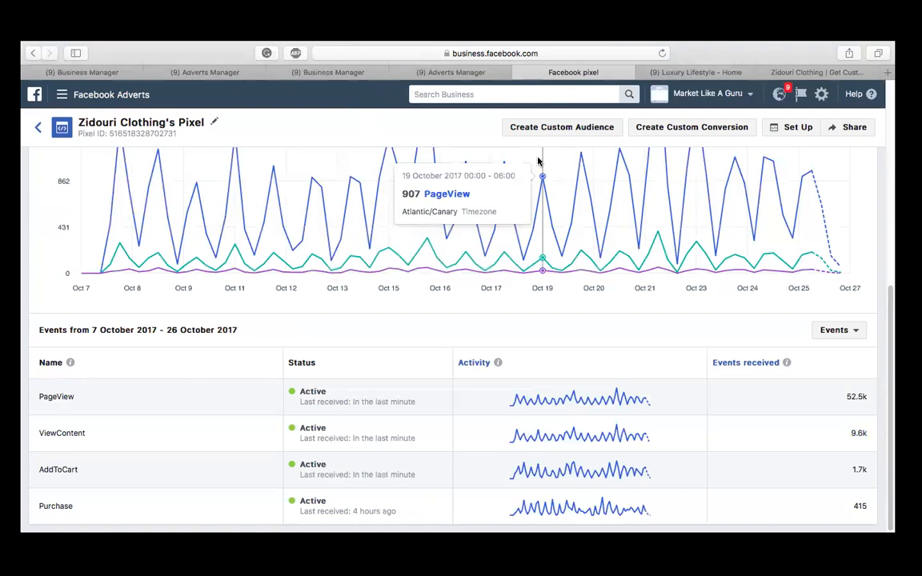
left_click(554, 125)
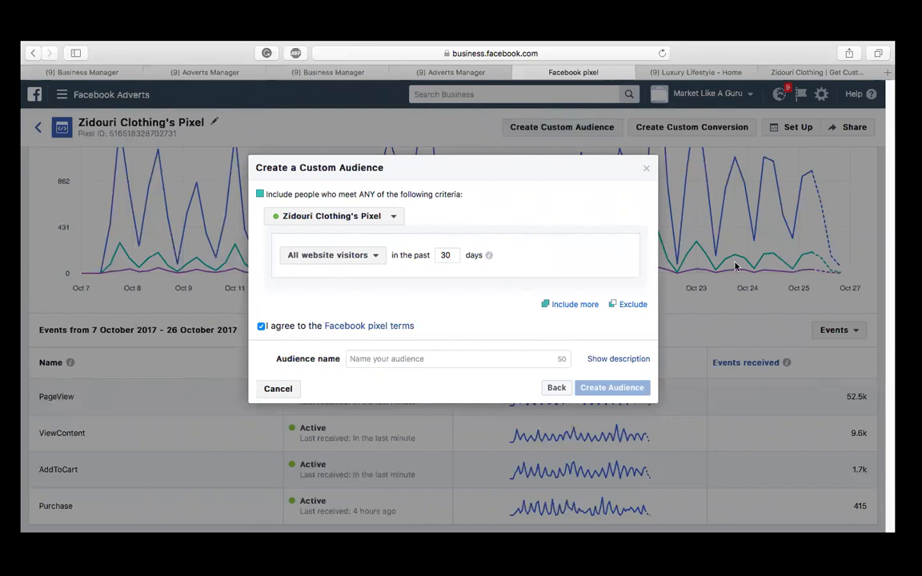
left_click(335, 254)
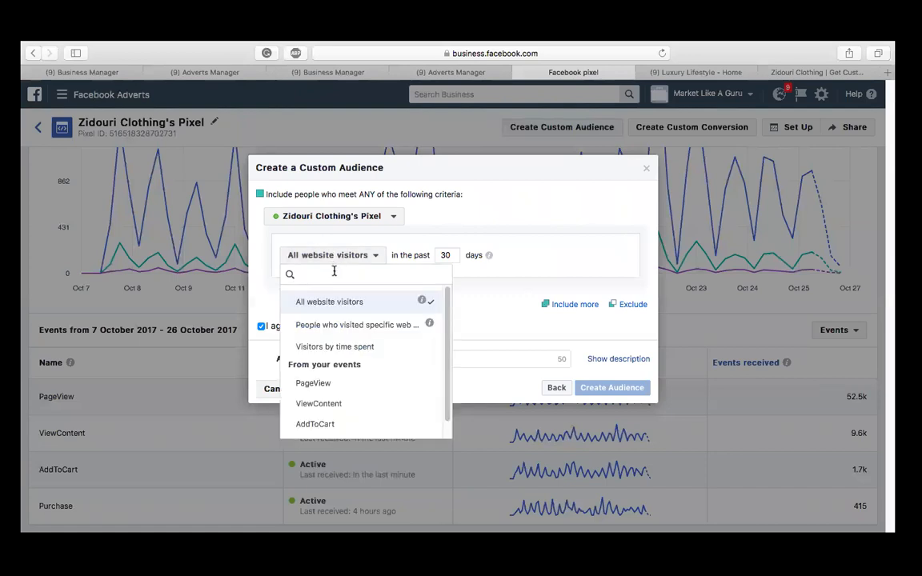
scroll(382, 388, "down", 1)
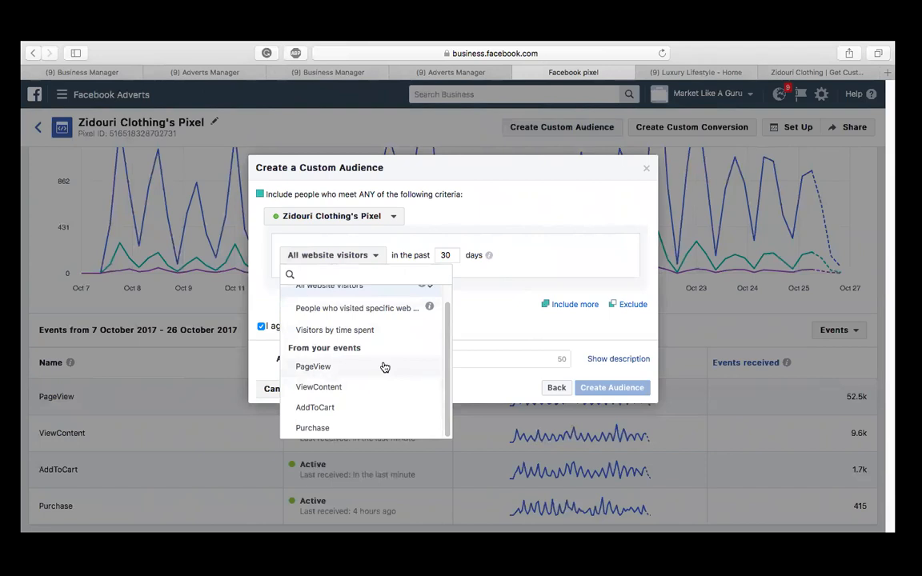
left_click(370, 407)
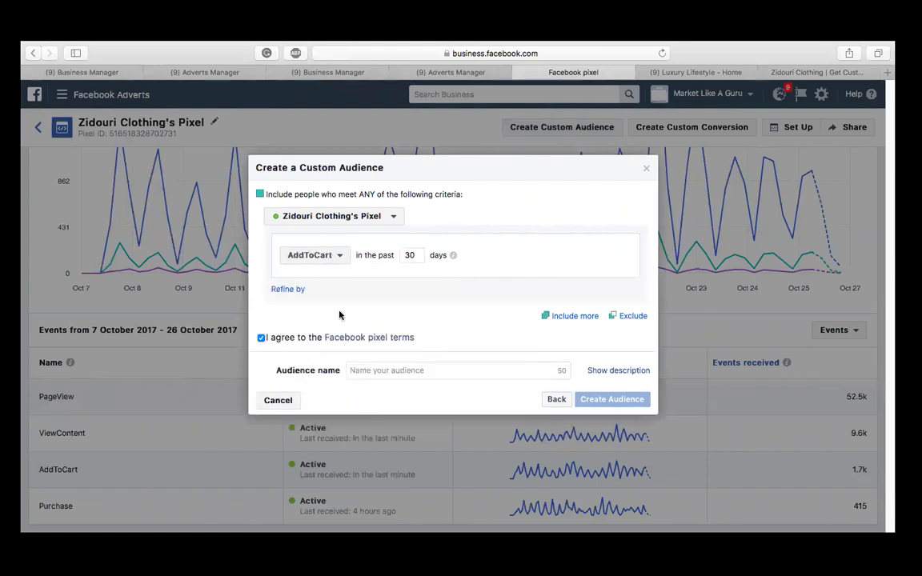
left_click_drag(333, 254, 256, 254)
left_click(459, 264)
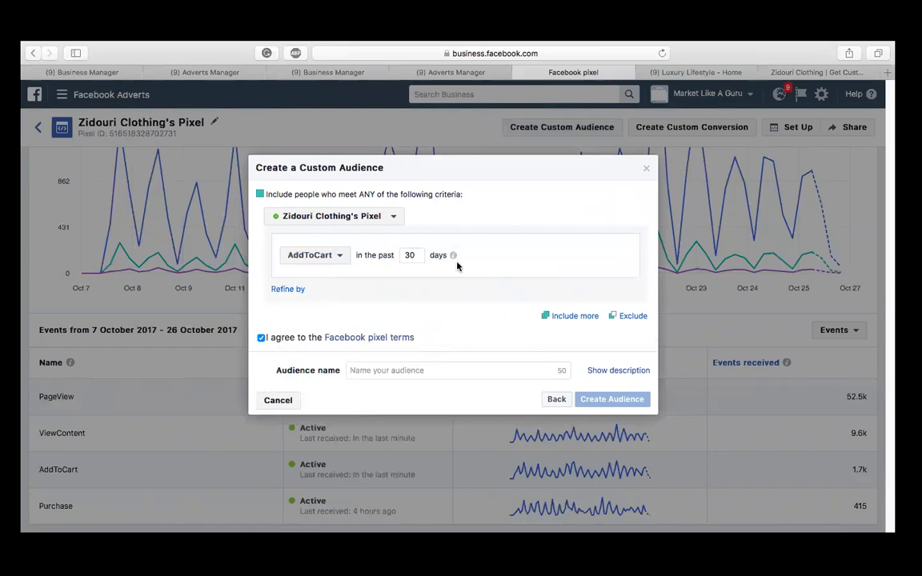
left_click_drag(496, 266, 342, 257)
left_click(500, 260)
left_click(631, 317)
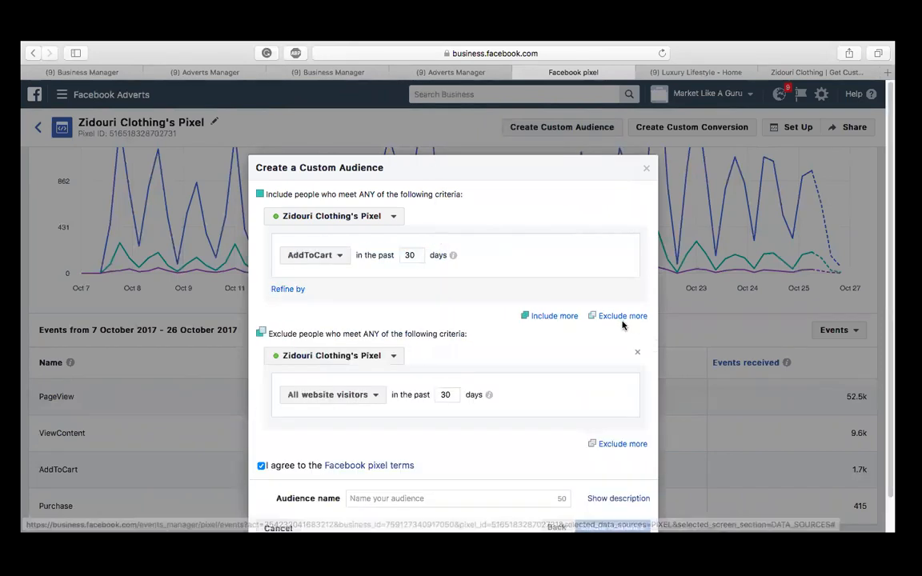
left_click(328, 395)
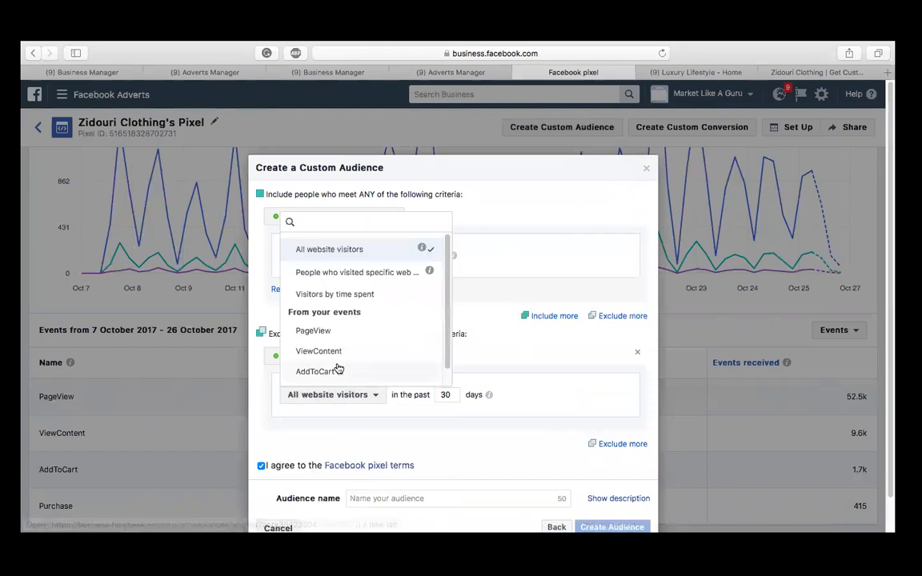
scroll(336, 375, "down", 1)
left_click(312, 378)
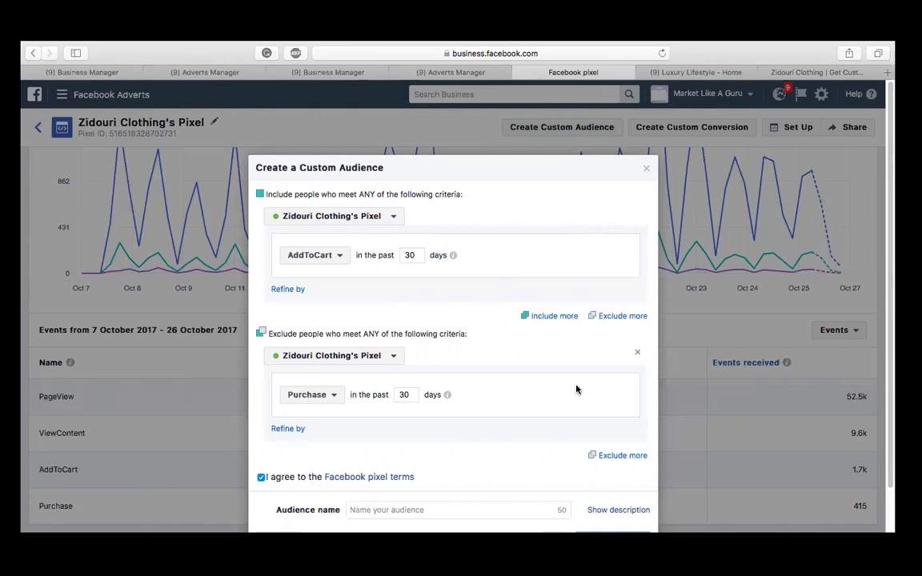
- Name the audience "Non-Buyers Zoom Call" and create it
scroll(570, 373, "down", 2)
left_click(428, 461)
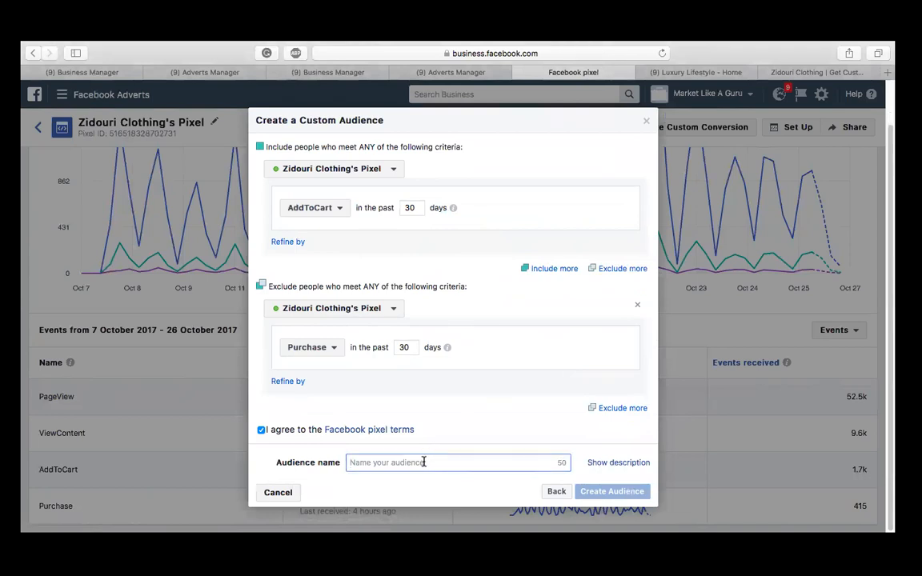
type("Non-Buyers Zoom Call")
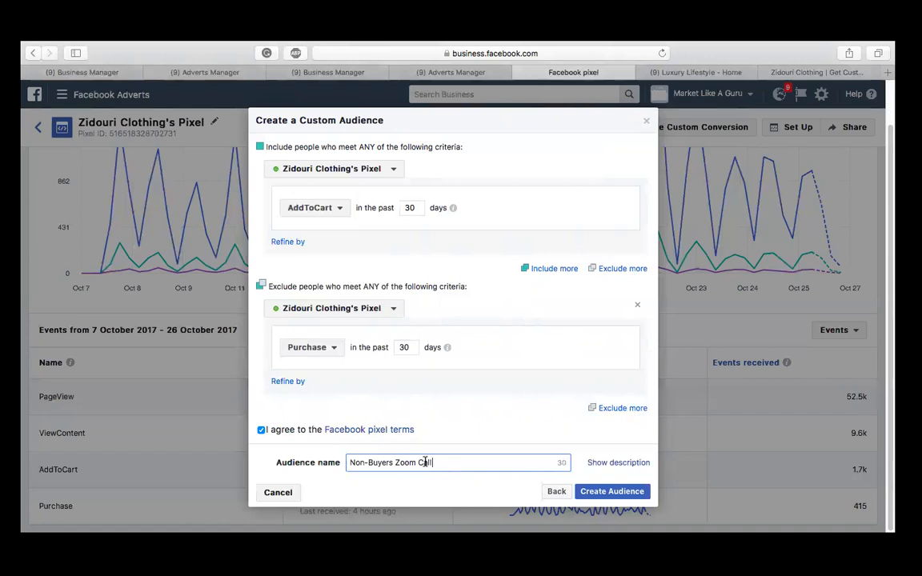
left_click(596, 491)
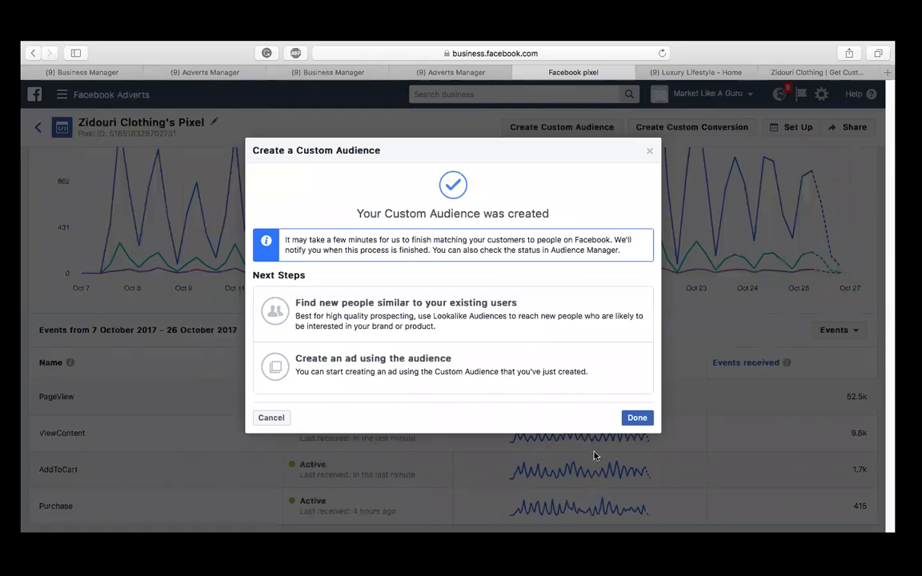
- Start an ad using the new custom audience, with Conversions as the campaign objective, and proceed to the ad account setup
left_click(497, 356)
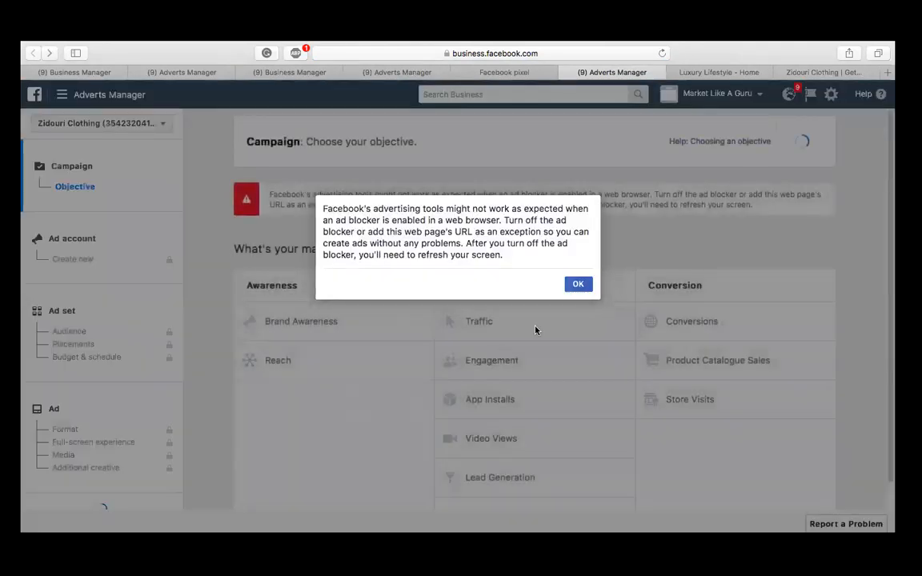
left_click(587, 284)
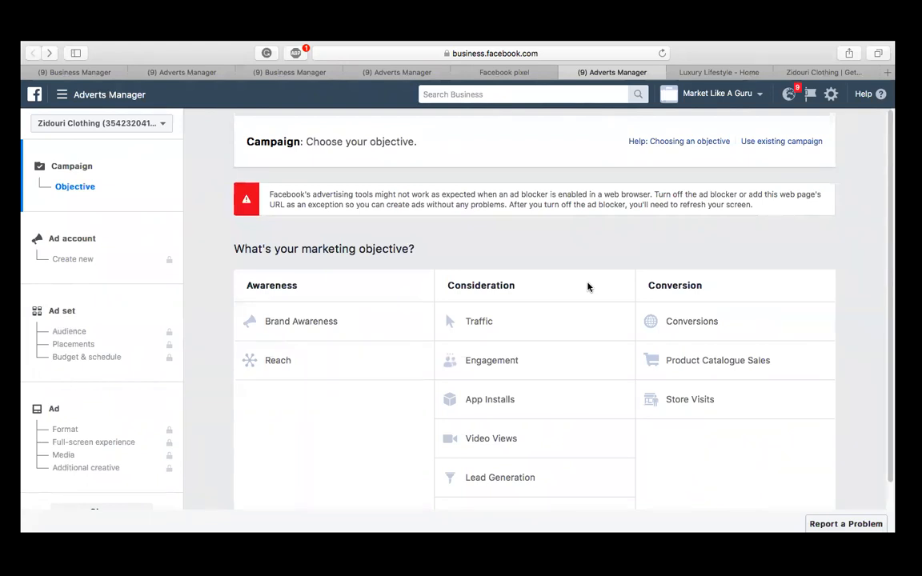
left_click(670, 322)
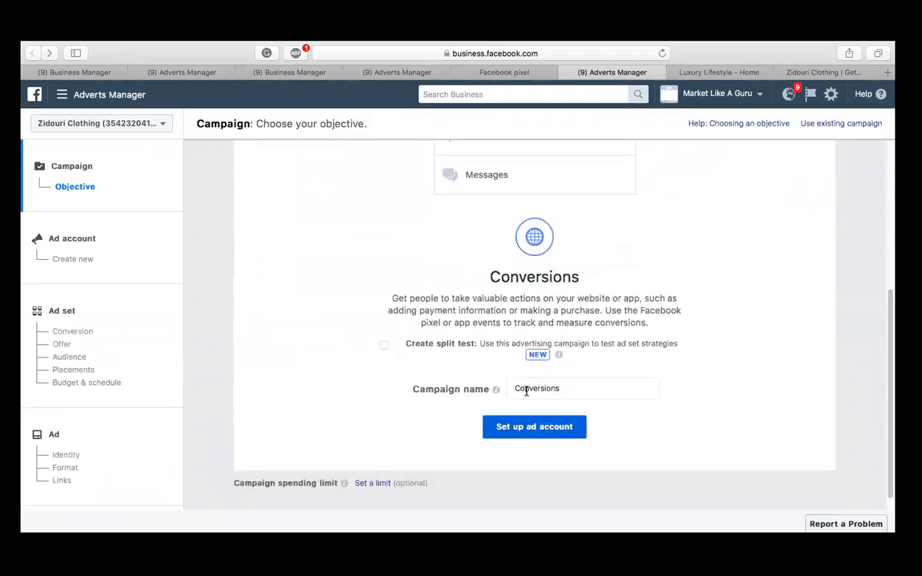
left_click(535, 426)
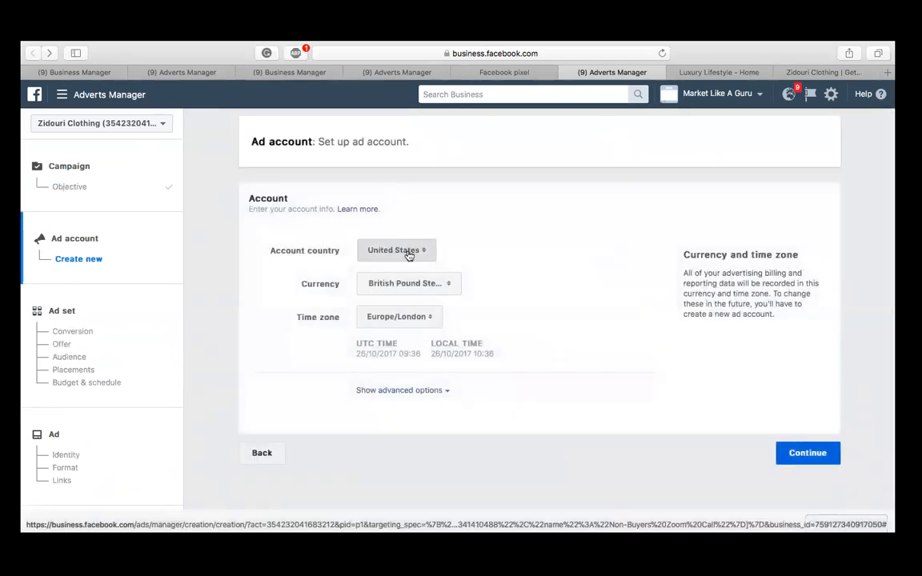
- Set the ad account country to United Kingdom, continue to the ad set, and name it "18+"
left_click(409, 254)
left_click(404, 235)
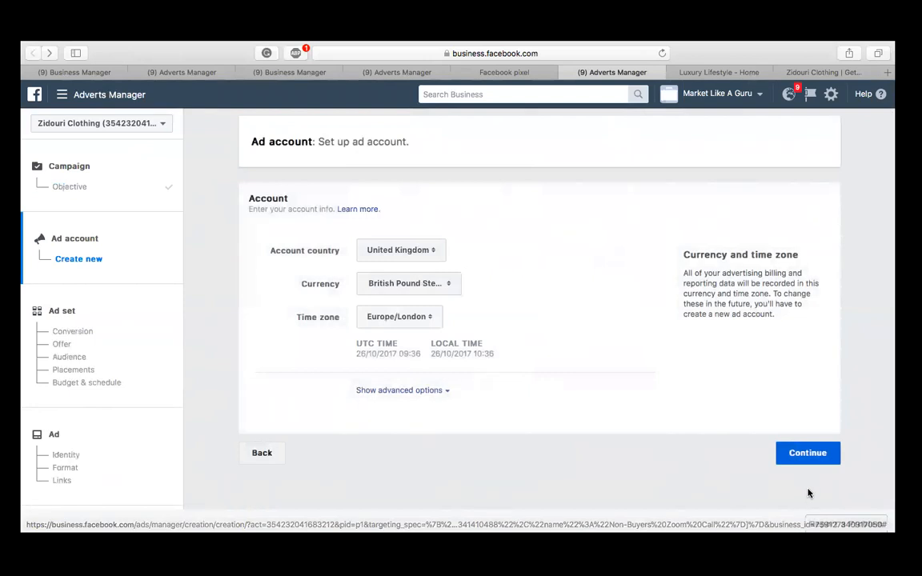
left_click(807, 460)
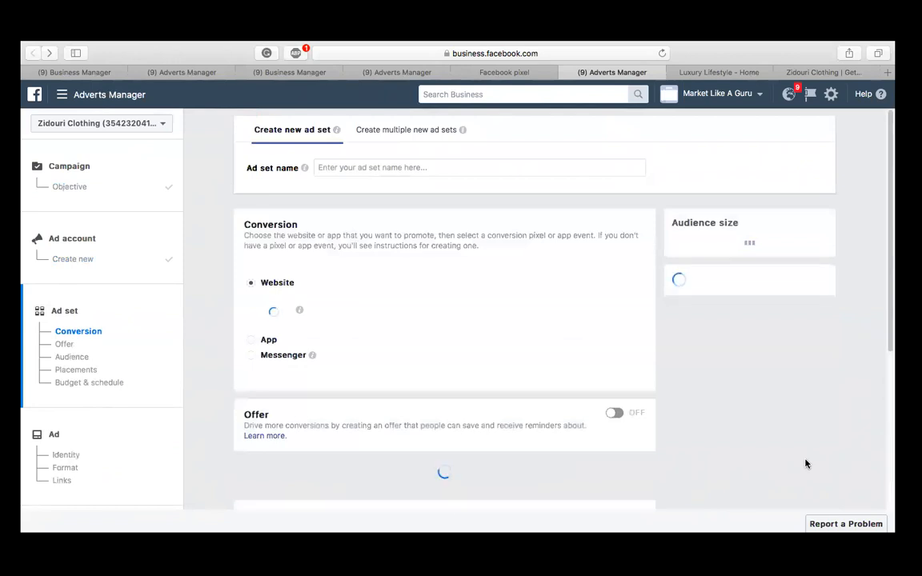
type("18+")
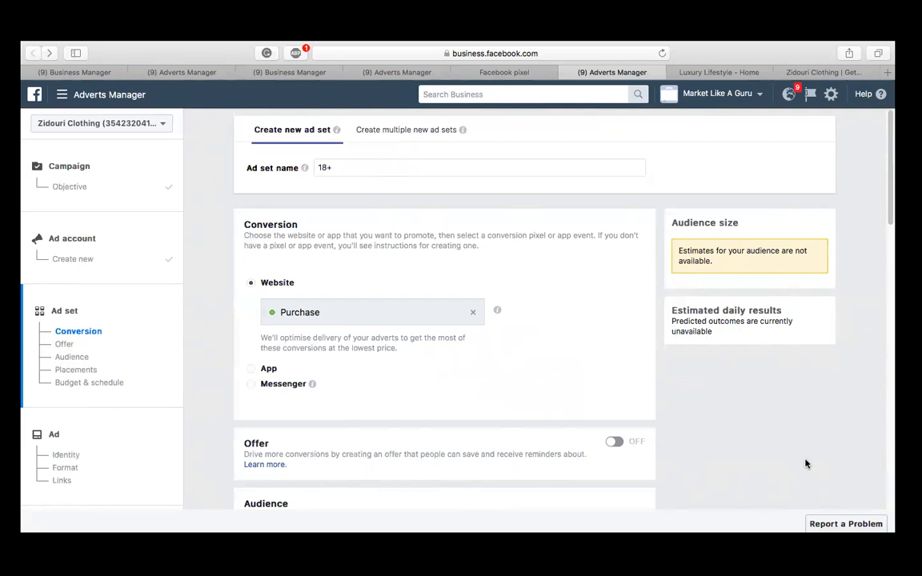
- Examine the ad set's conversion, custom audience, location, detailed targeting and placement settings
scroll(588, 247, "down", 3)
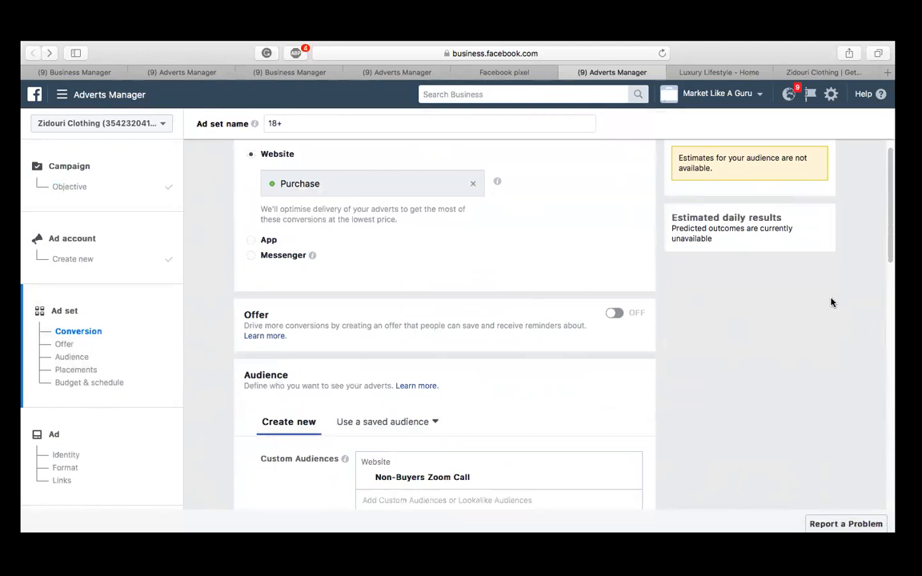
scroll(825, 346, "down", 5)
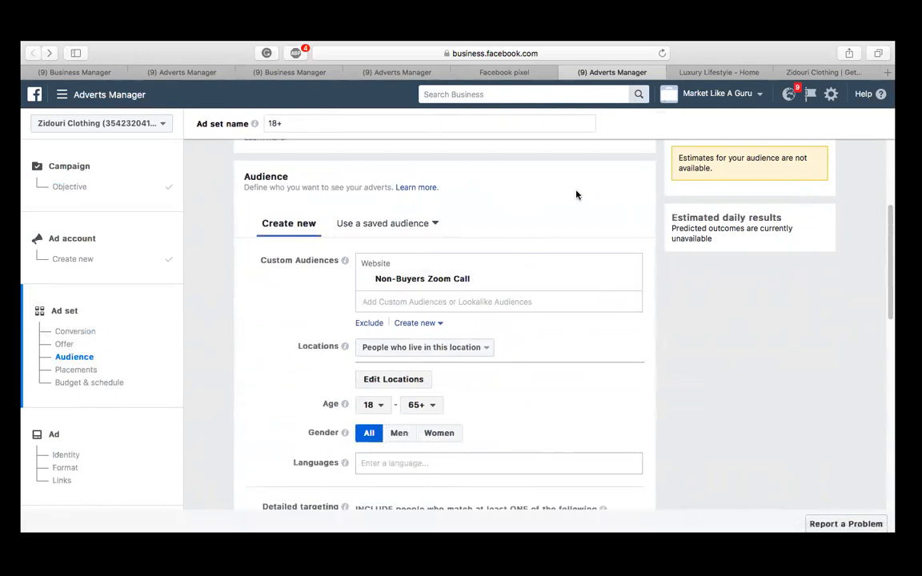
scroll(560, 232, "down", 5)
scroll(480, 241, "up", 3)
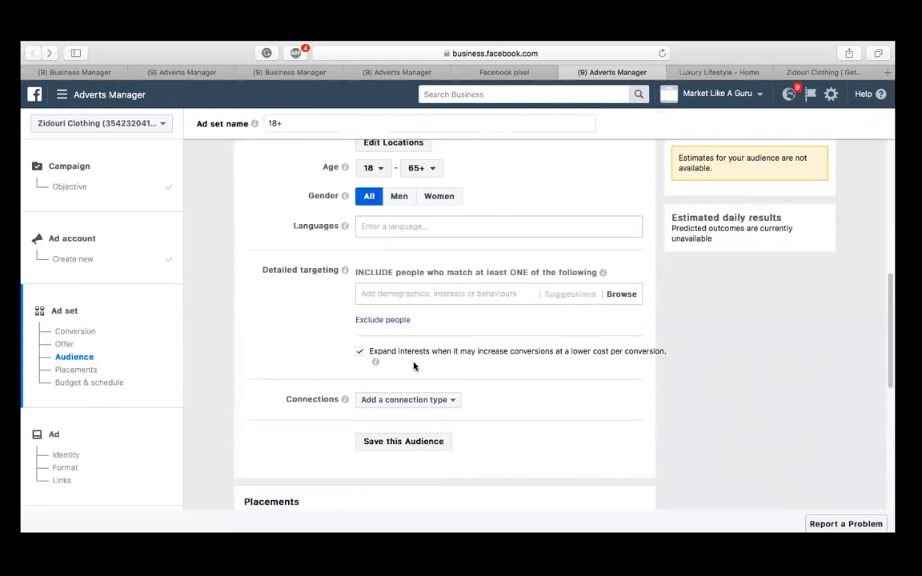
scroll(452, 308, "down", 1)
scroll(448, 296, "down", 2)
scroll(448, 271, "up", 5)
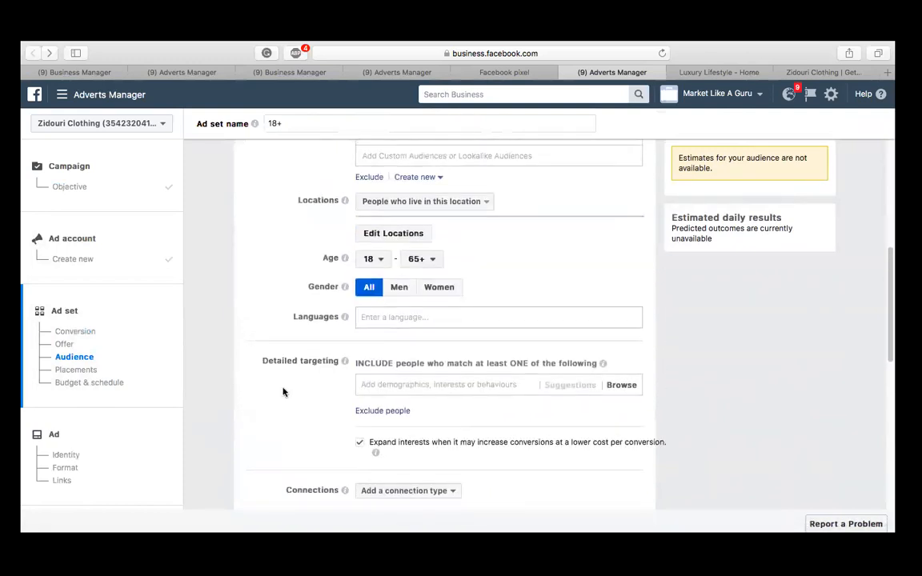
scroll(428, 379, "up", 2)
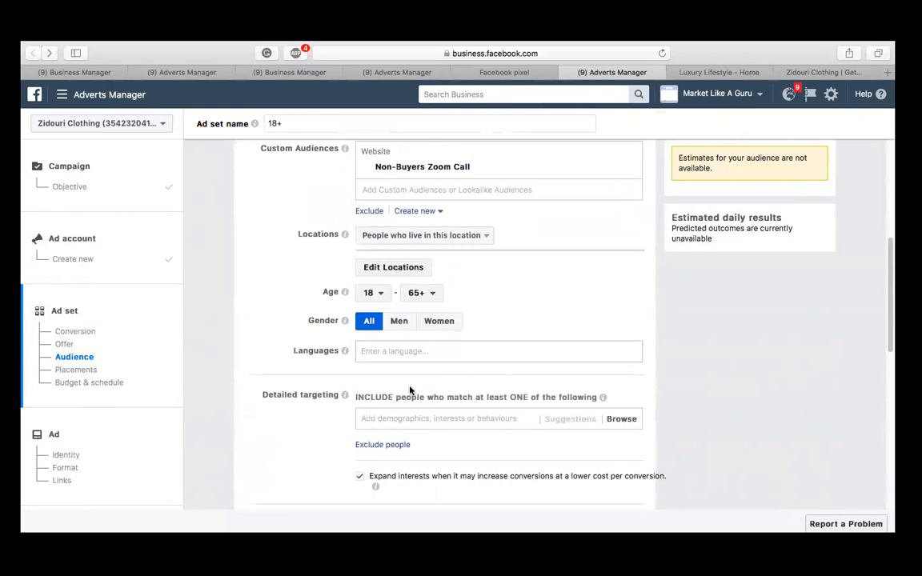
scroll(410, 389, "up", 1)
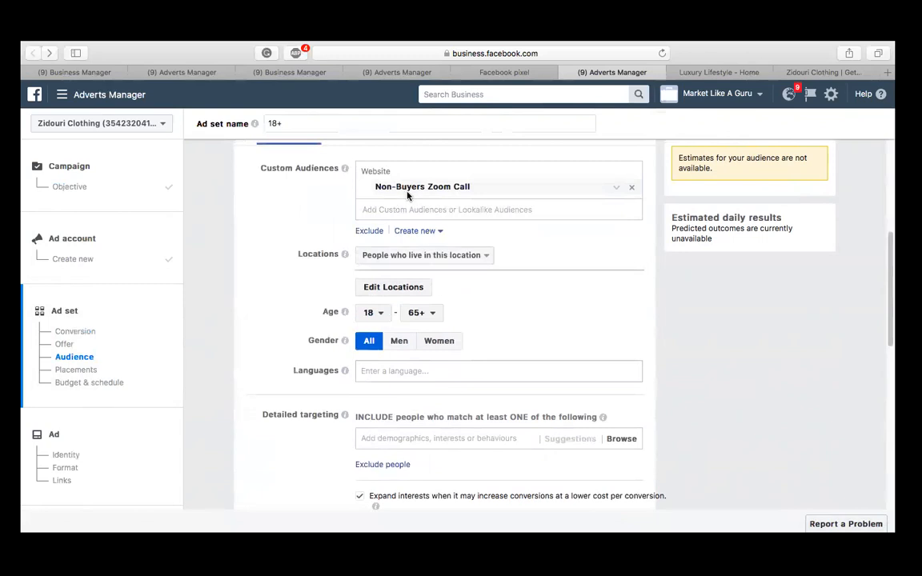
scroll(406, 196, "down", 10)
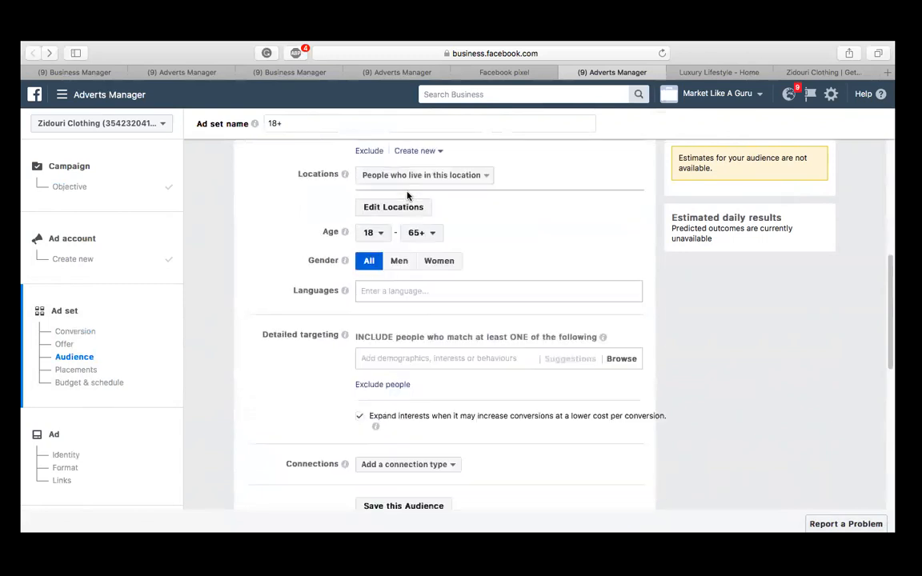
scroll(410, 202, "down", 5)
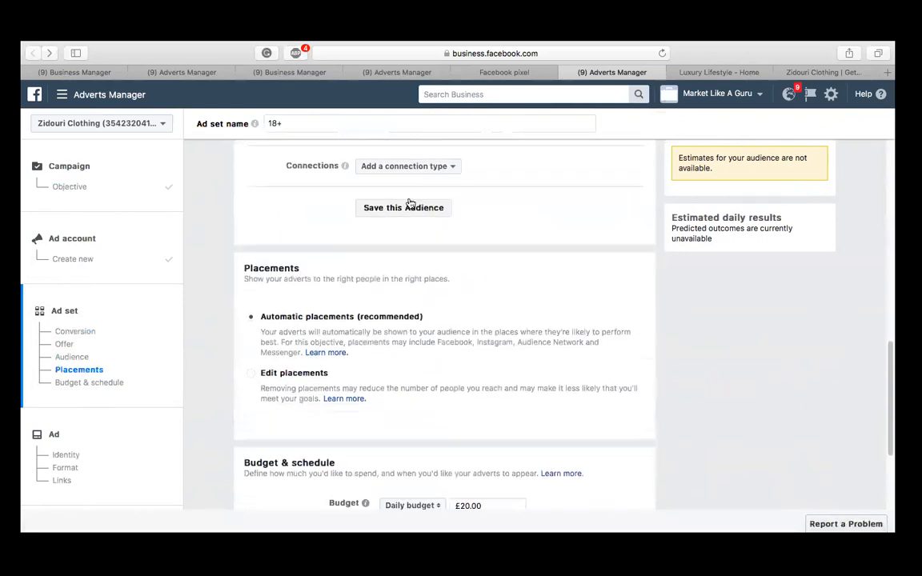
- Enter 5 as the ad set's daily budget in pounds
left_click(488, 325)
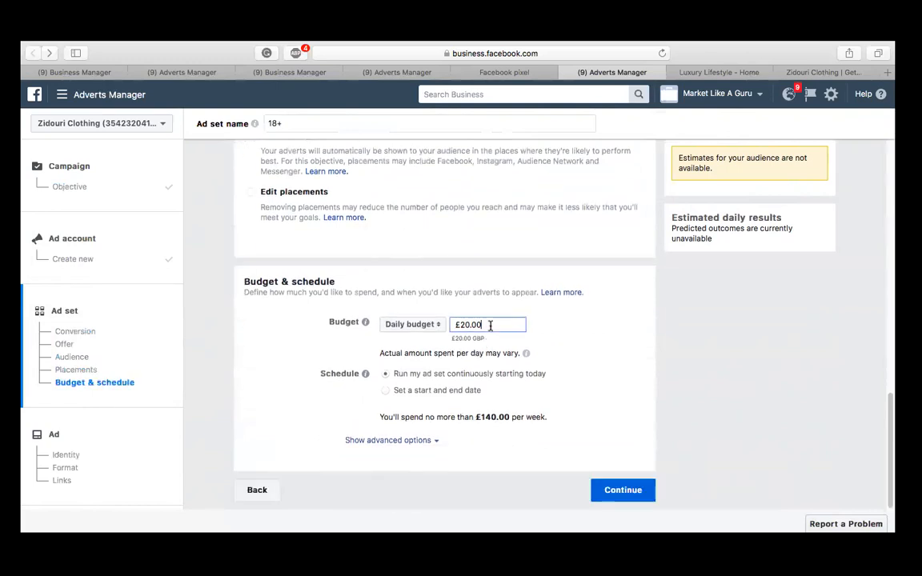
type("5")
left_click(551, 311)
- Leave the ad set setup, return to the Facebook pixel page and dismiss the custom audience creation dialog
scroll(507, 333, "up", 10)
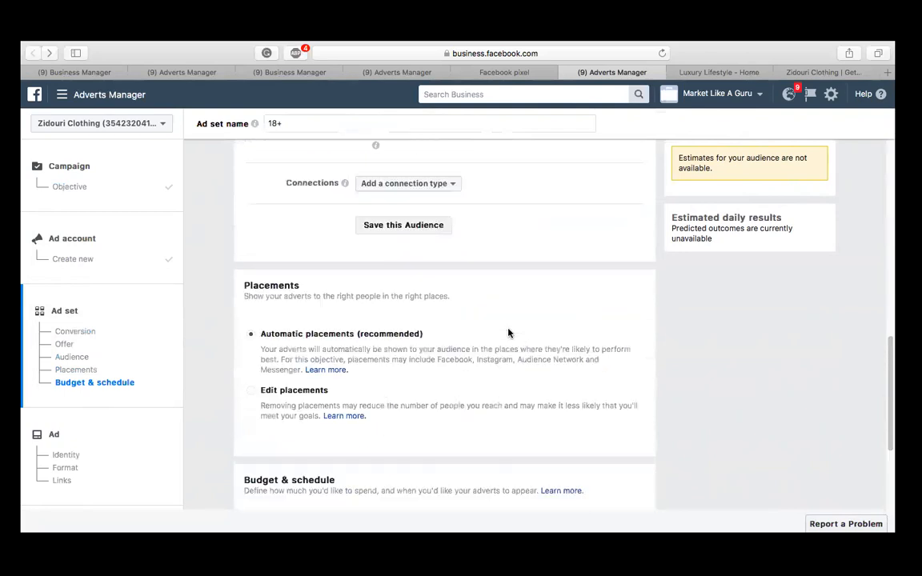
scroll(508, 324, "down", 5)
scroll(512, 321, "up", 10)
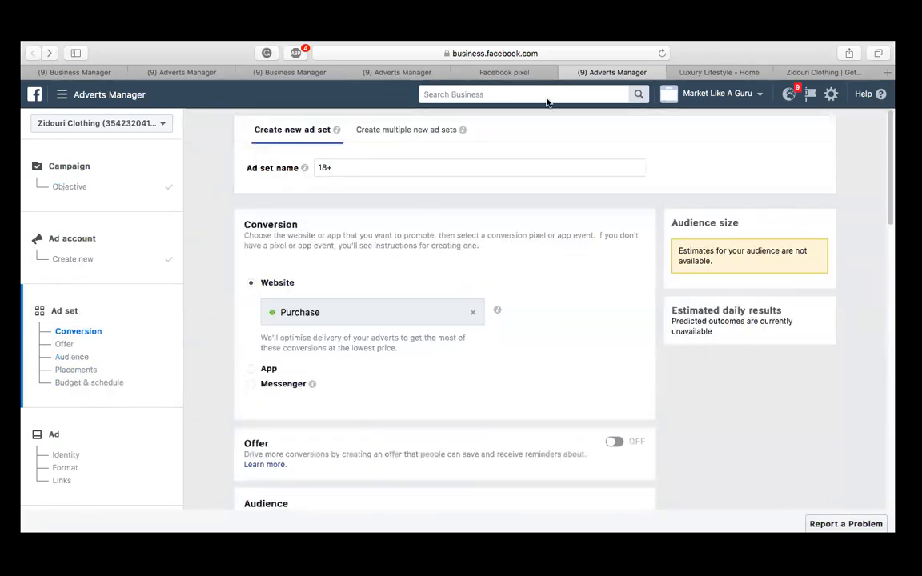
left_click(474, 73)
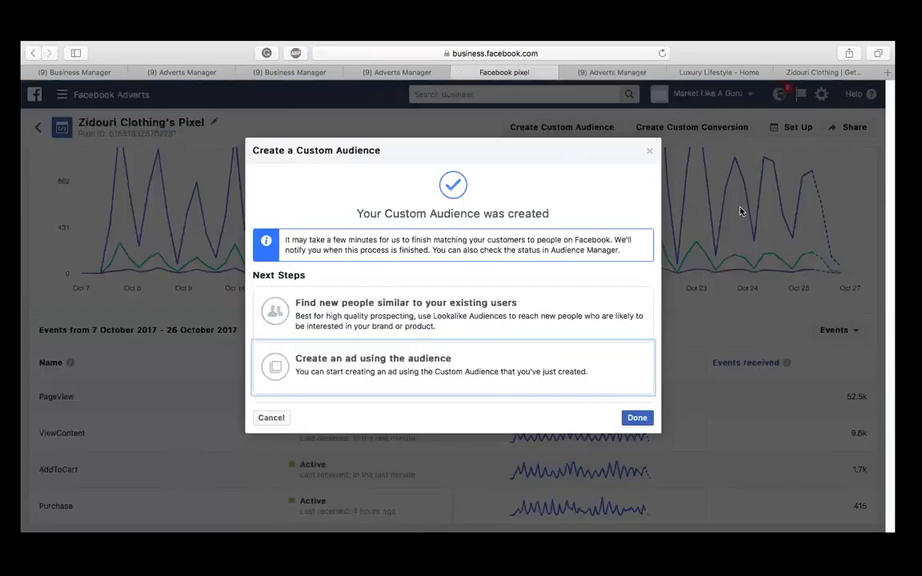
left_click(649, 151)
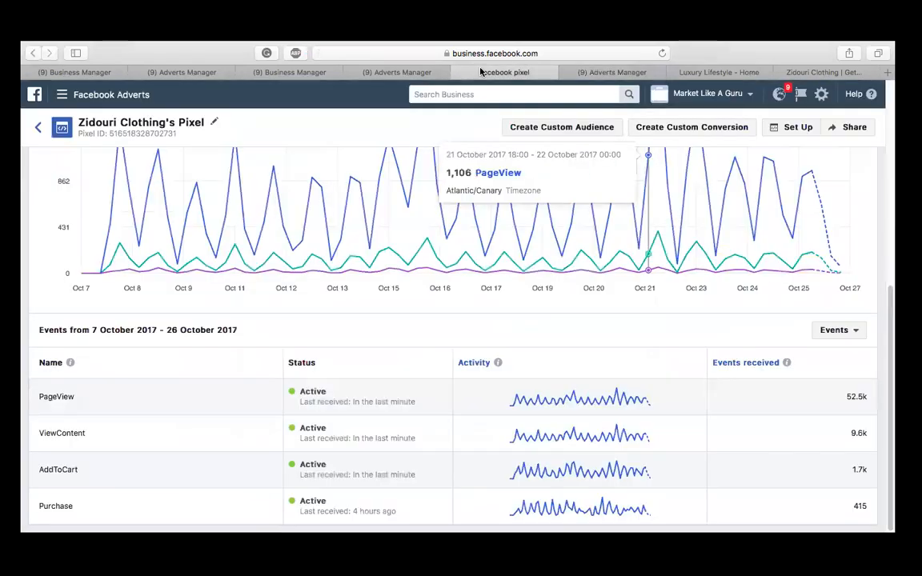
- In the earlier Adverts Manager tab, start a Conversions campaign and set its ad account country to United Kingdom
left_click(415, 71)
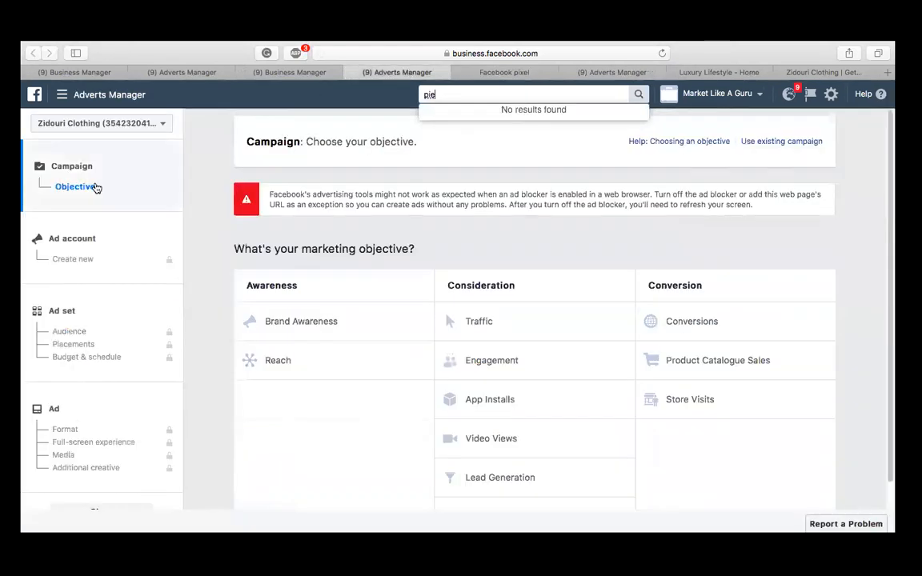
left_click(736, 320)
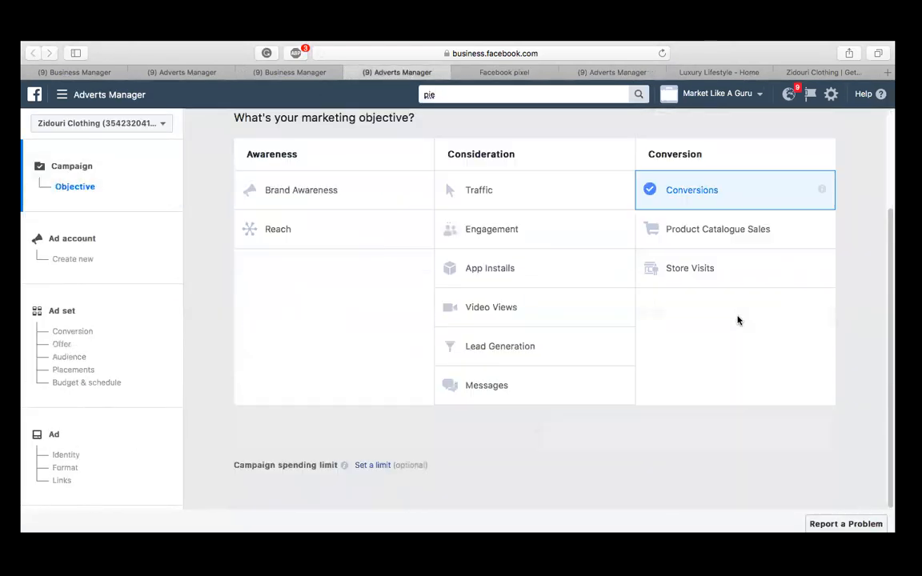
left_click(543, 435)
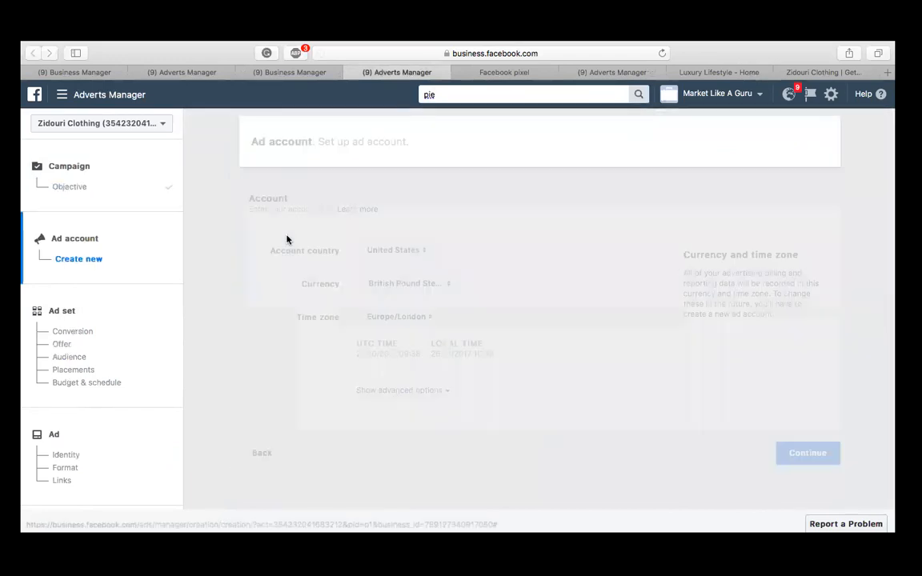
left_click(389, 253)
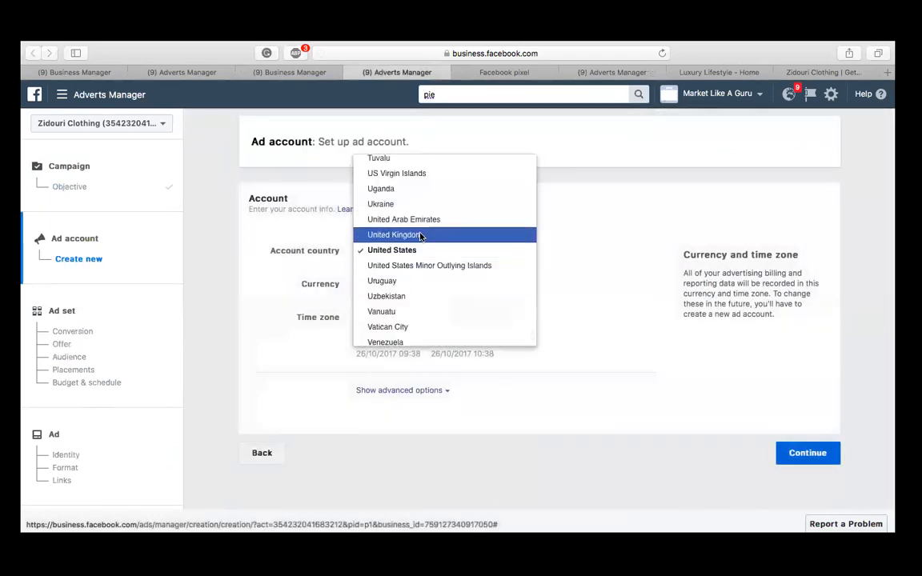
left_click(394, 234)
left_click(808, 453)
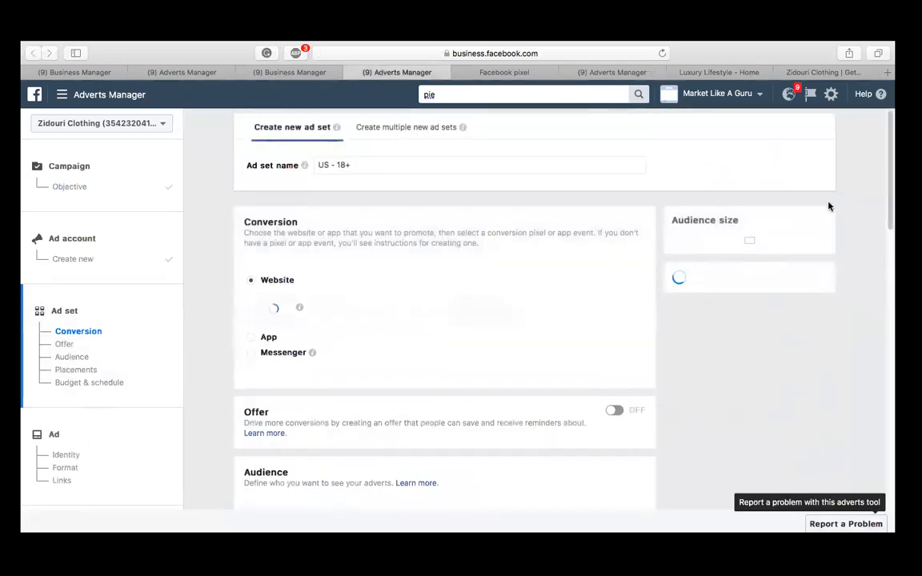
- Review the second campaign's ad set audience settings, and go back to the Facebook pixel's activity graph
scroll(460, 368, "down", 3)
scroll(470, 358, "down", 5)
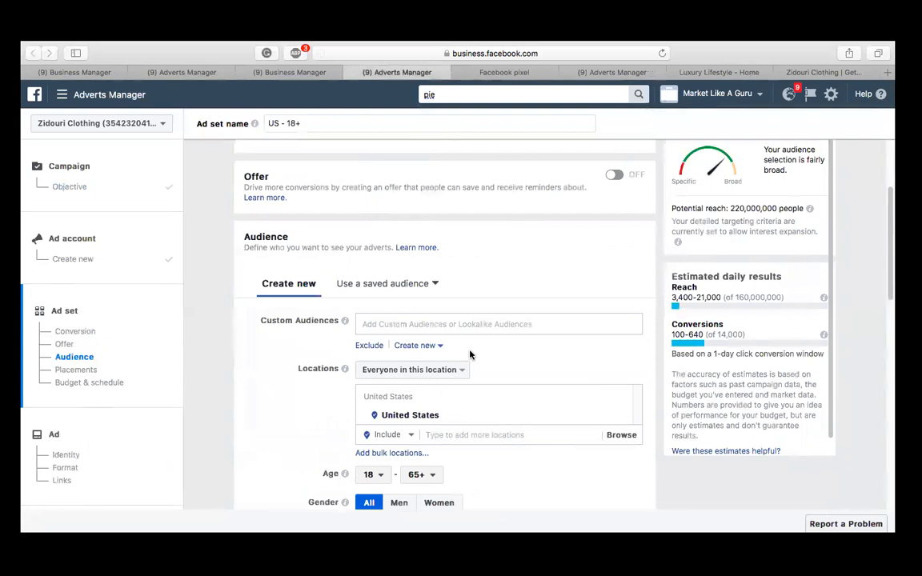
left_click(516, 72)
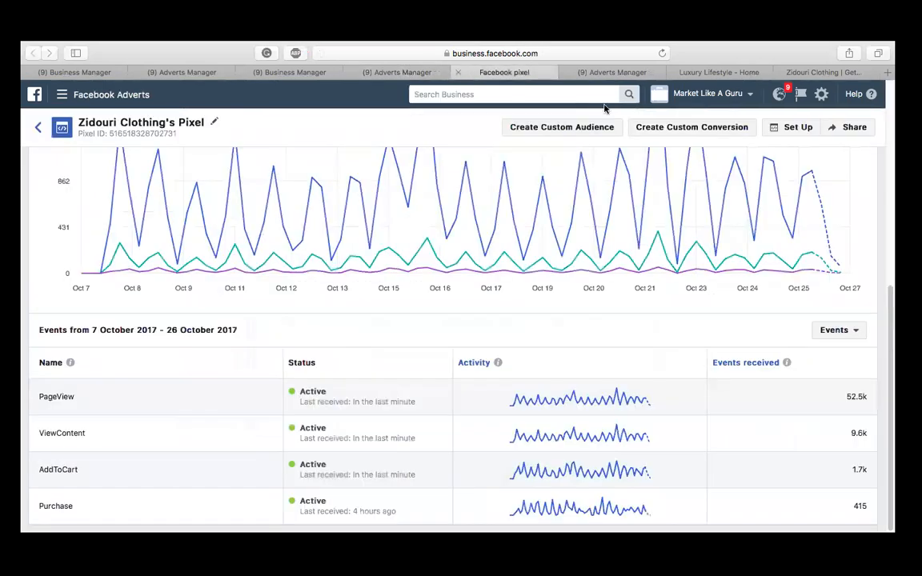
scroll(704, 416, "up", 5)
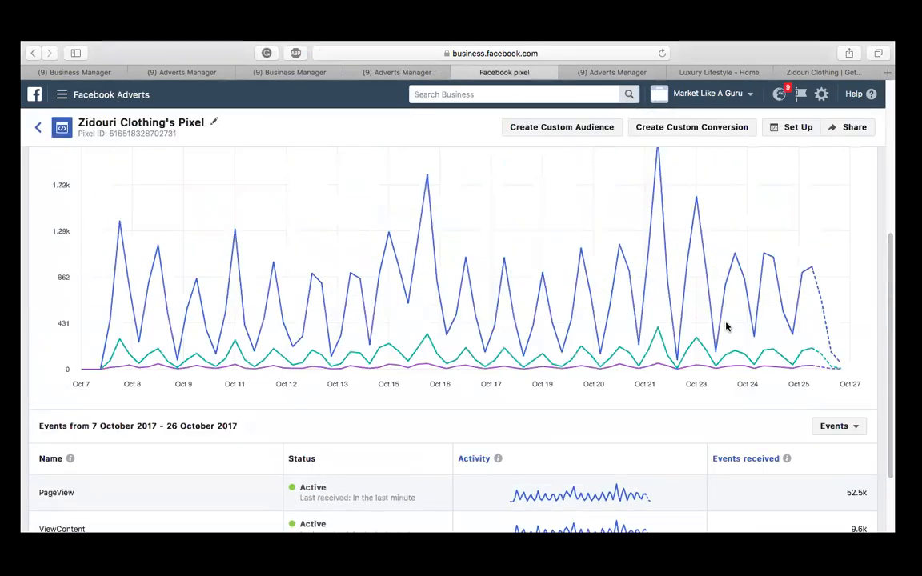
- Create a custom audience from the pixel's Purchase event in the past 30 days, named "Purchase 30 days zoom"
left_click(530, 127)
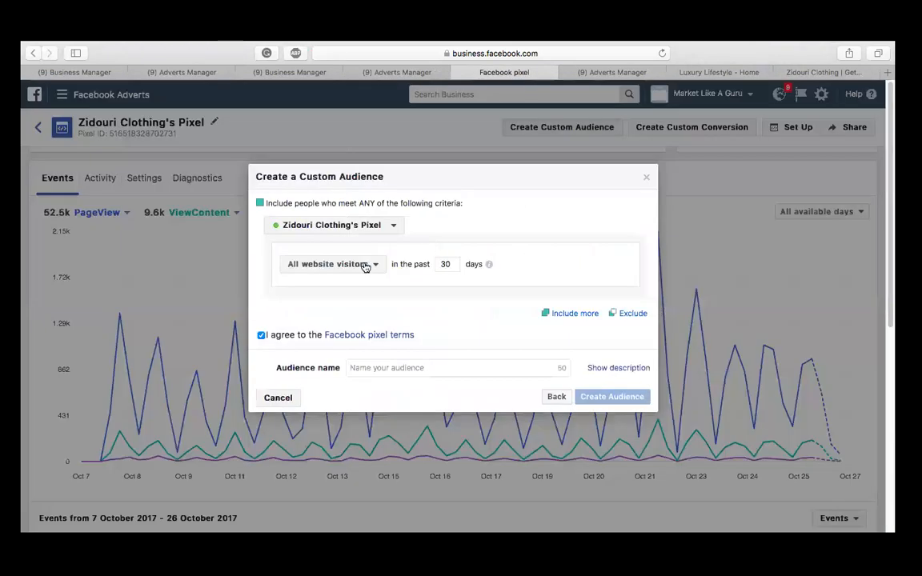
left_click(362, 264)
left_click(326, 330)
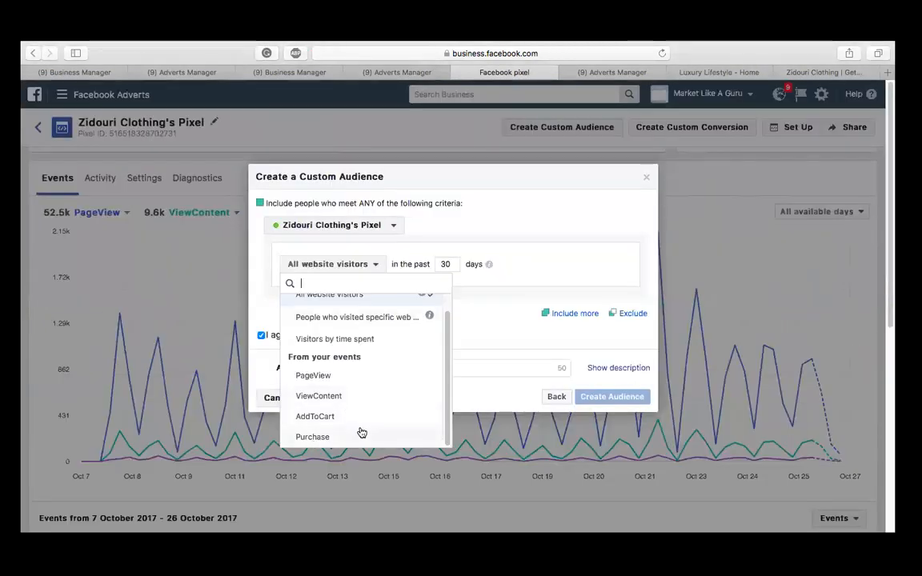
left_click(360, 434)
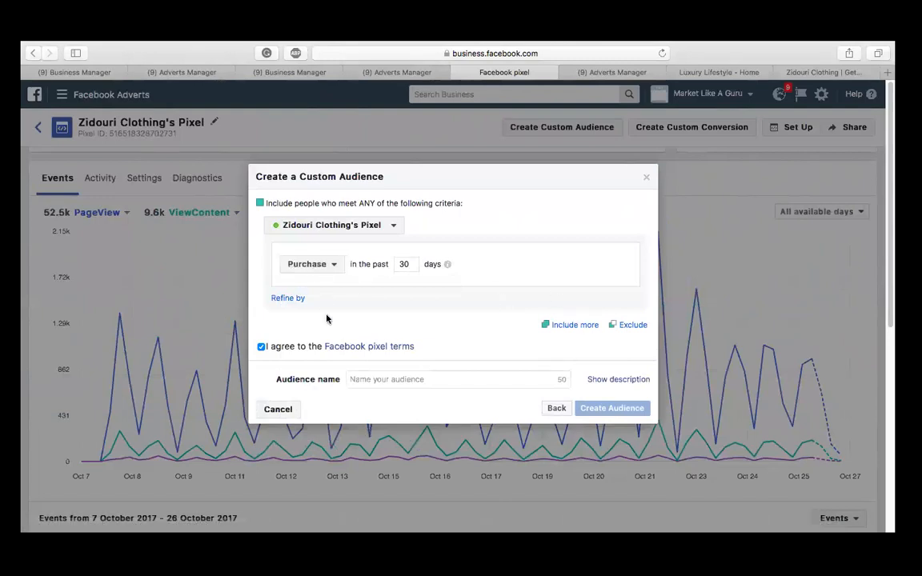
left_click(366, 378)
type("P")
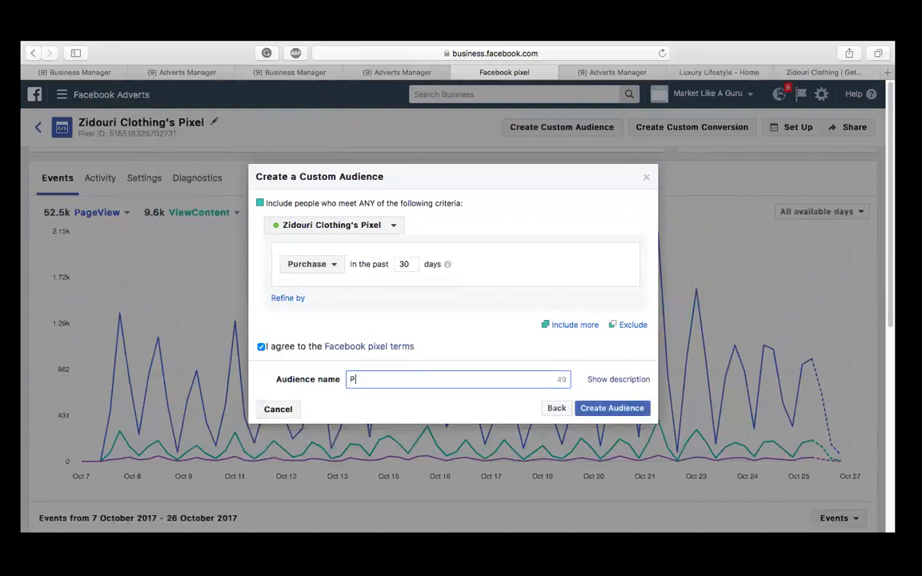
type("urchase 30 days zoom")
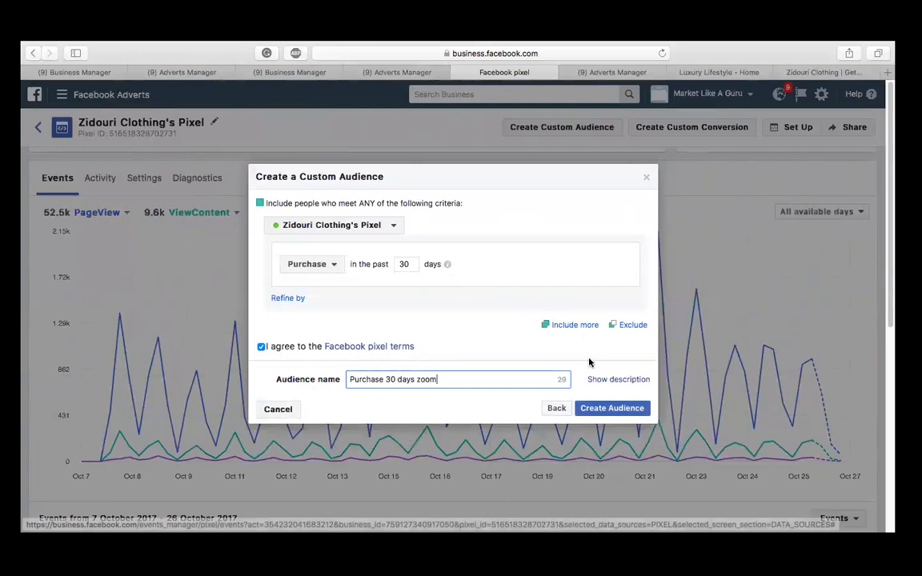
left_click(611, 410)
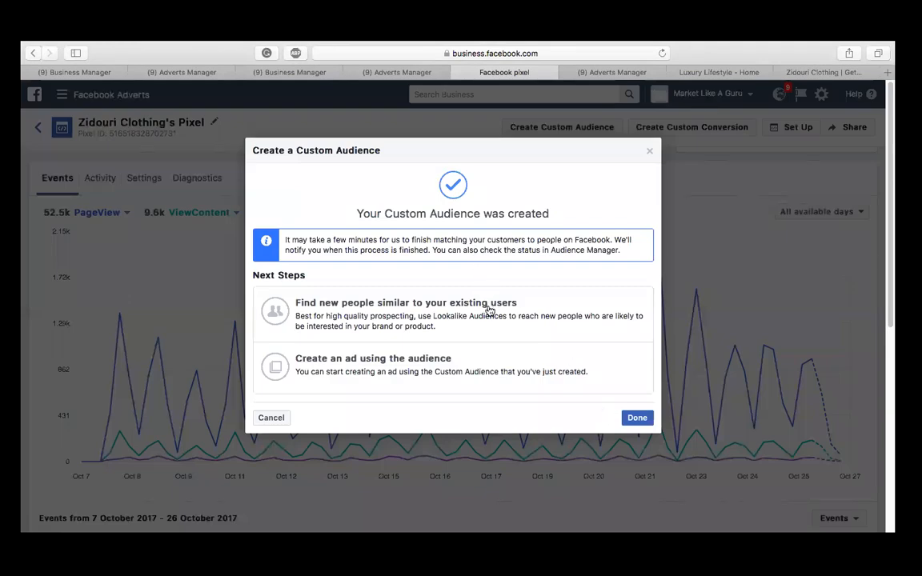
- Start an ad using the new audience, with a Conversions campaign and an ad account set to United Kingdom
left_click(283, 368)
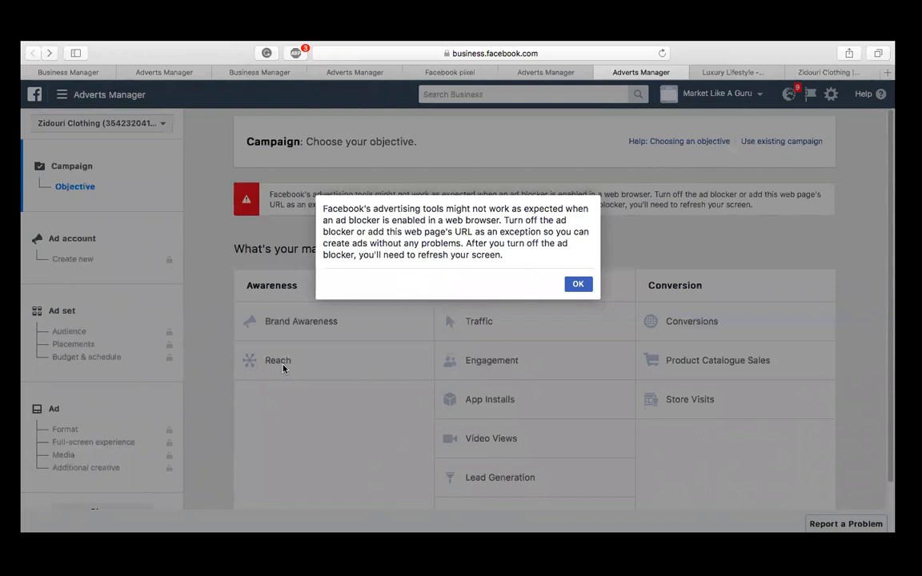
left_click(585, 285)
left_click(664, 323)
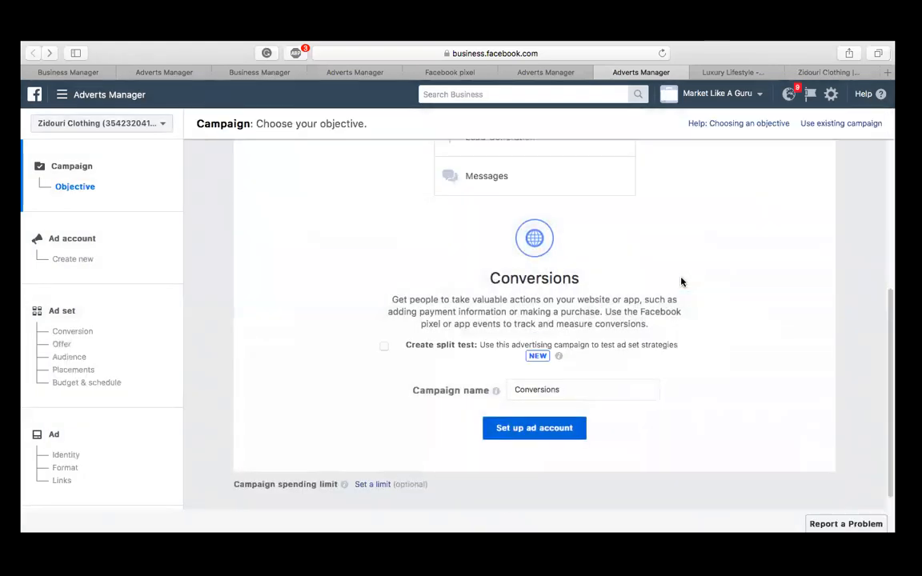
left_click(532, 435)
left_click(379, 263)
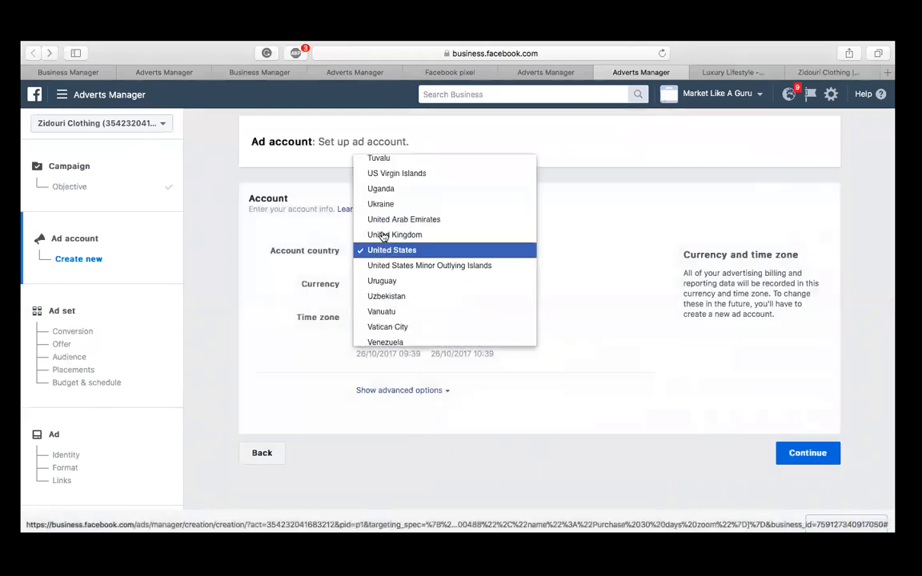
left_click(385, 232)
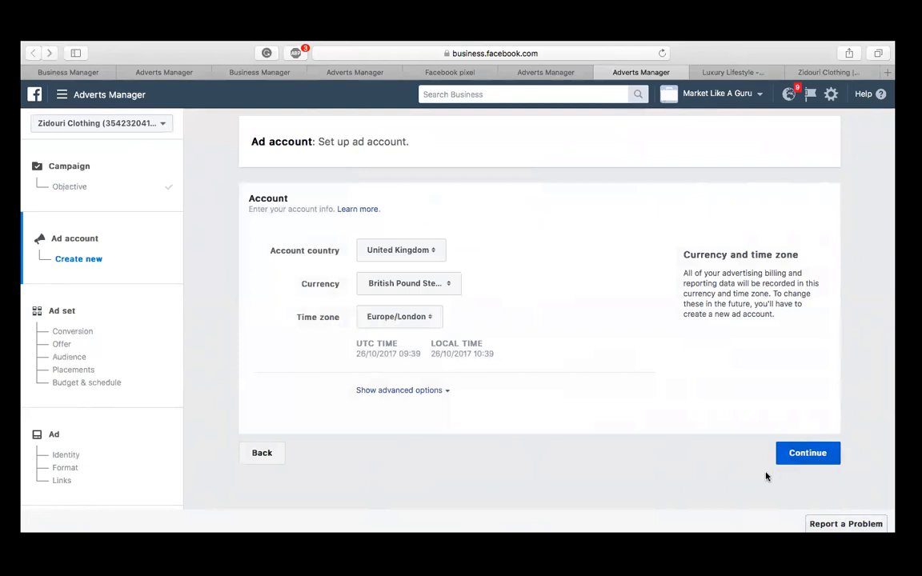
left_click(792, 455)
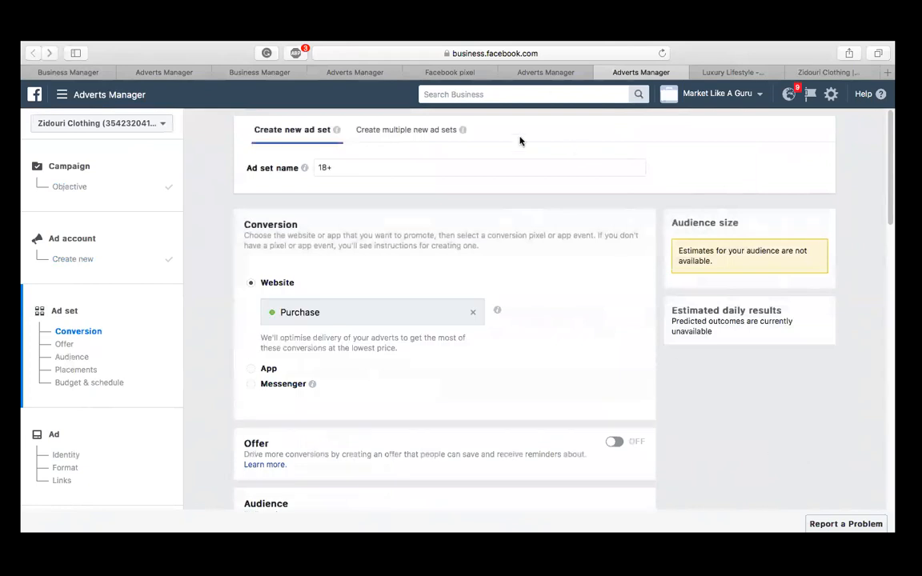
- From the ad set's audience settings, start a lookalike audience with Purchased 30 Days as its source
scroll(448, 333, "down", 5)
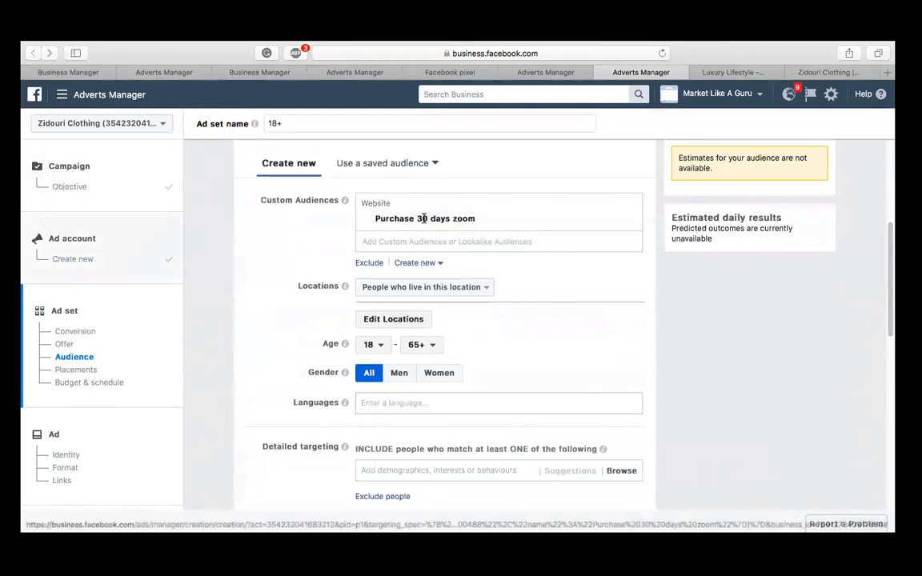
left_click(415, 263)
left_click(417, 328)
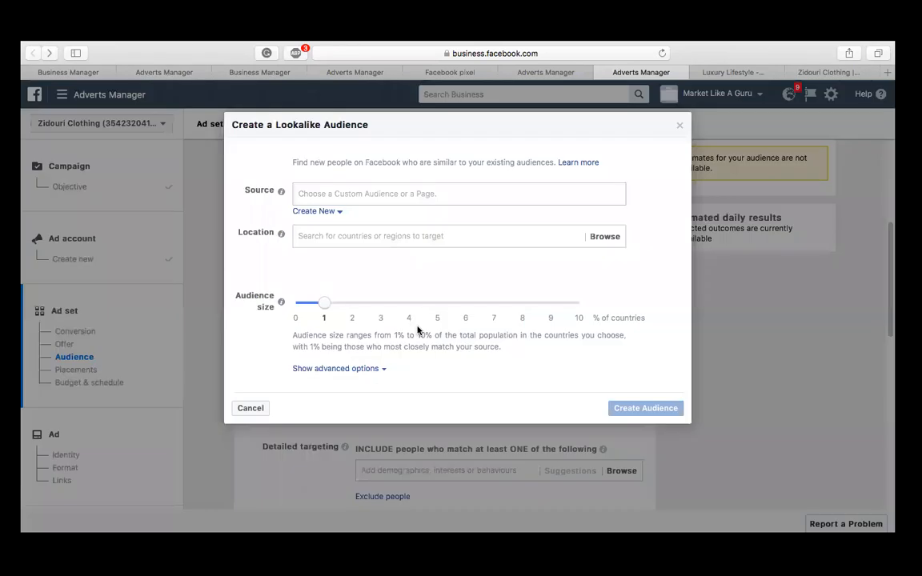
left_click(369, 194)
type("purcha")
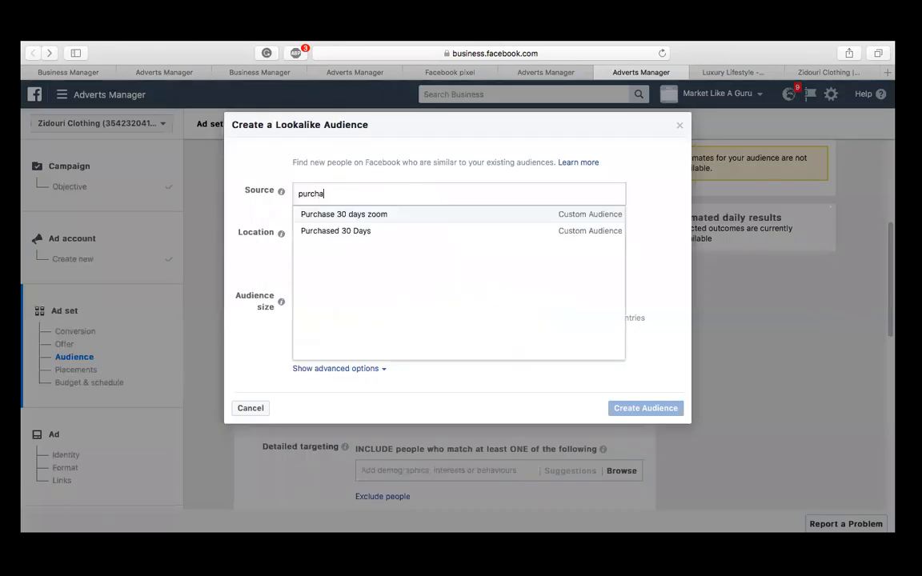
left_click(433, 228)
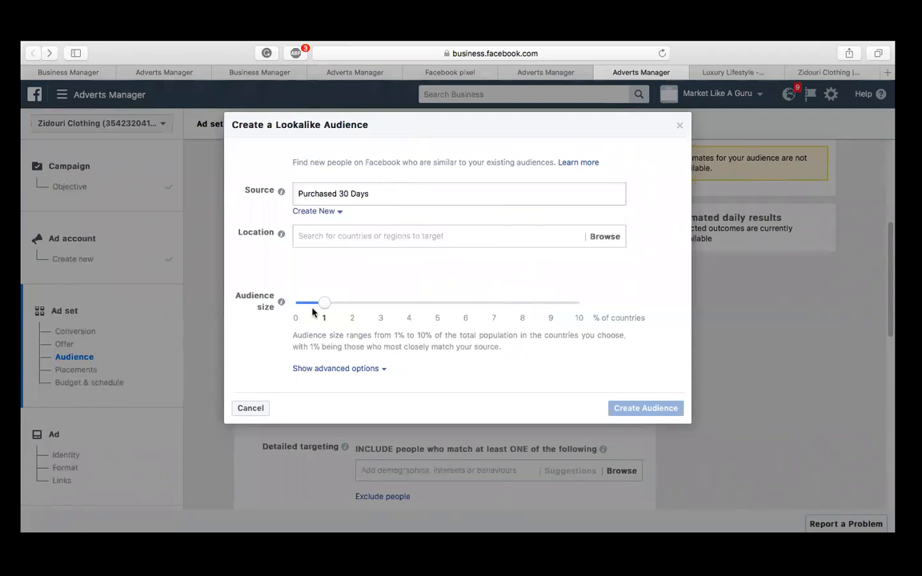
- Try the lookalike audience size at 10% of countries, and bring it back to 1%
left_click_drag(325, 311, 634, 313)
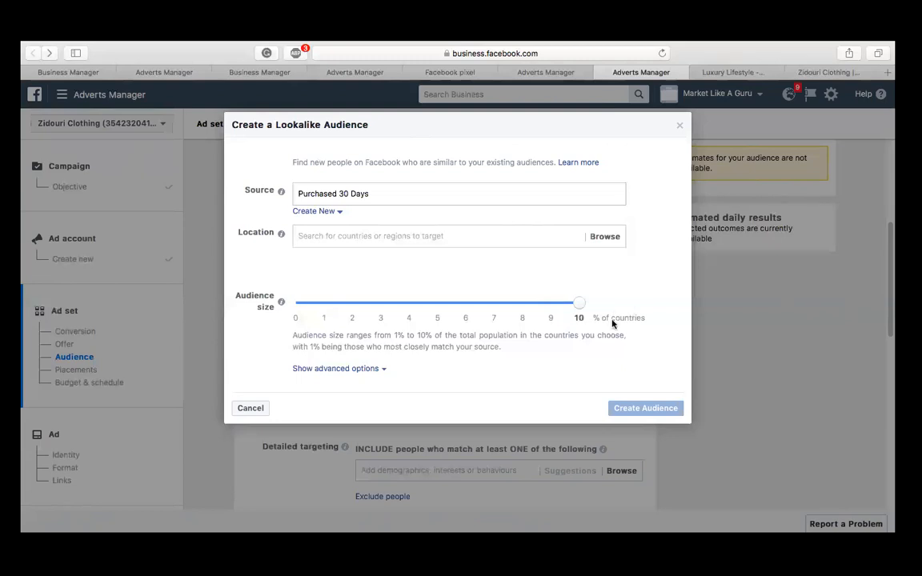
right_click(571, 306)
left_click(399, 305)
left_click_drag(409, 307, 320, 321)
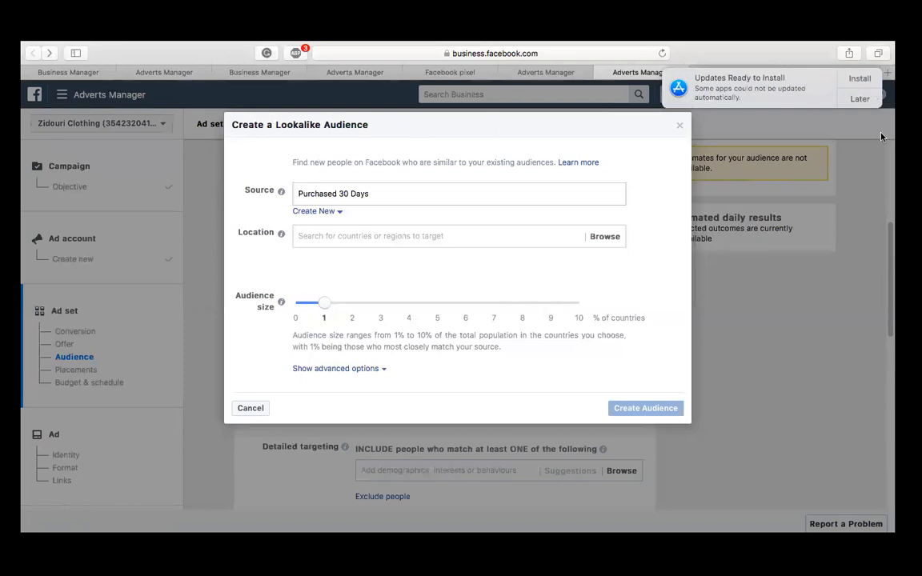
- Postpone the app updates notification until tomorrow
left_click(860, 98)
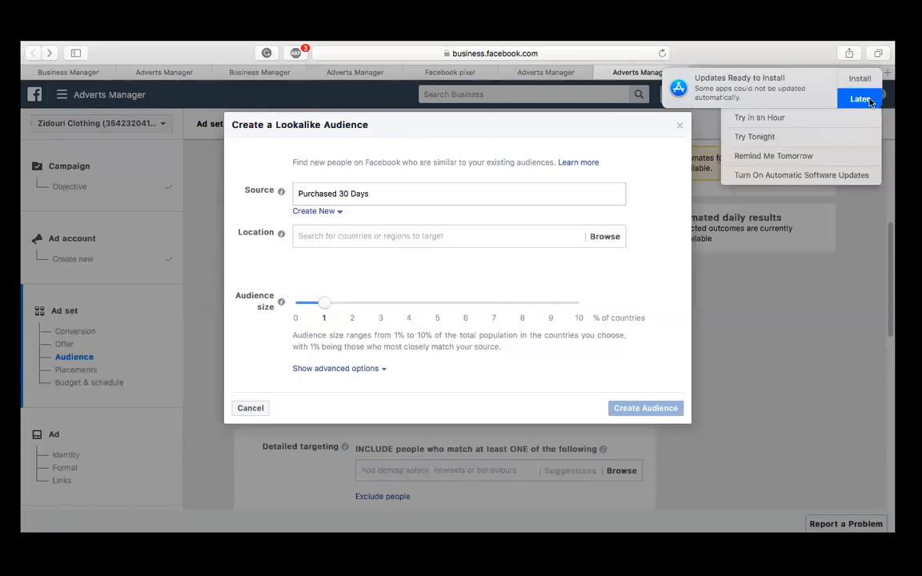
left_click(845, 156)
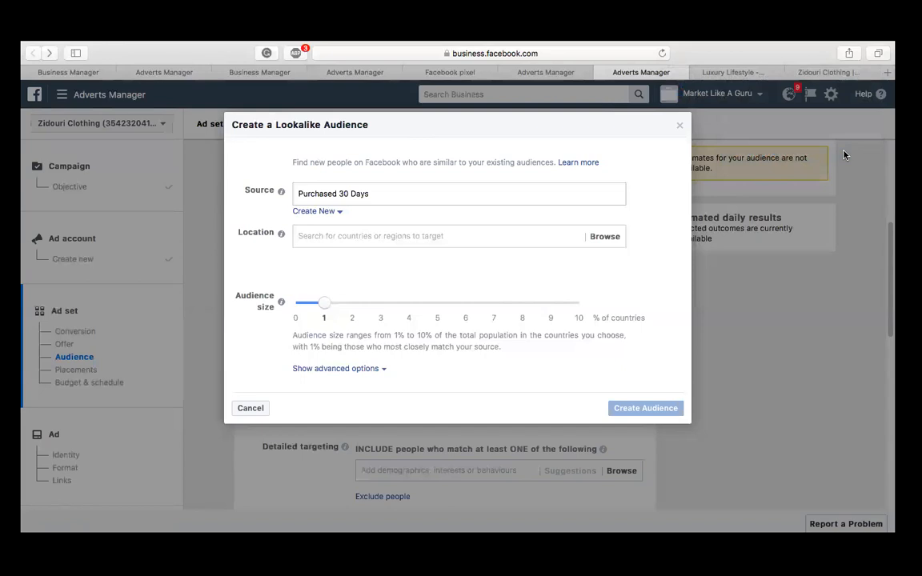
- Add United Kingdom, United States and Australia as the lookalike audience's locations
left_click(425, 235)
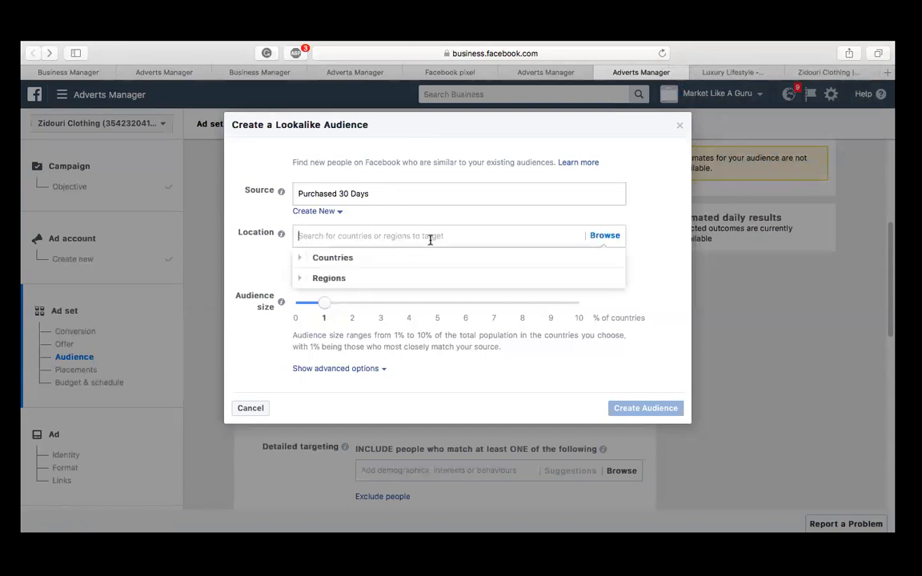
type("unit")
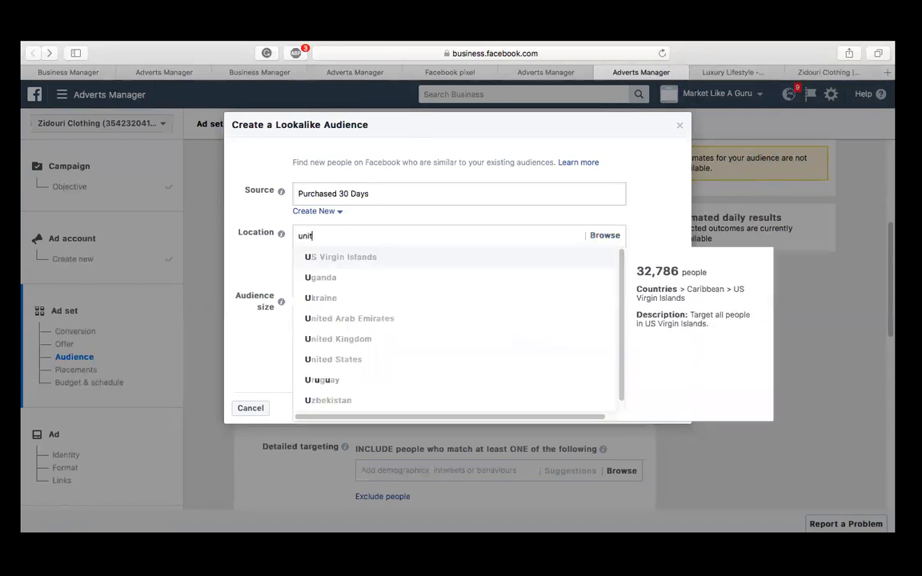
key("Down")
key("Return")
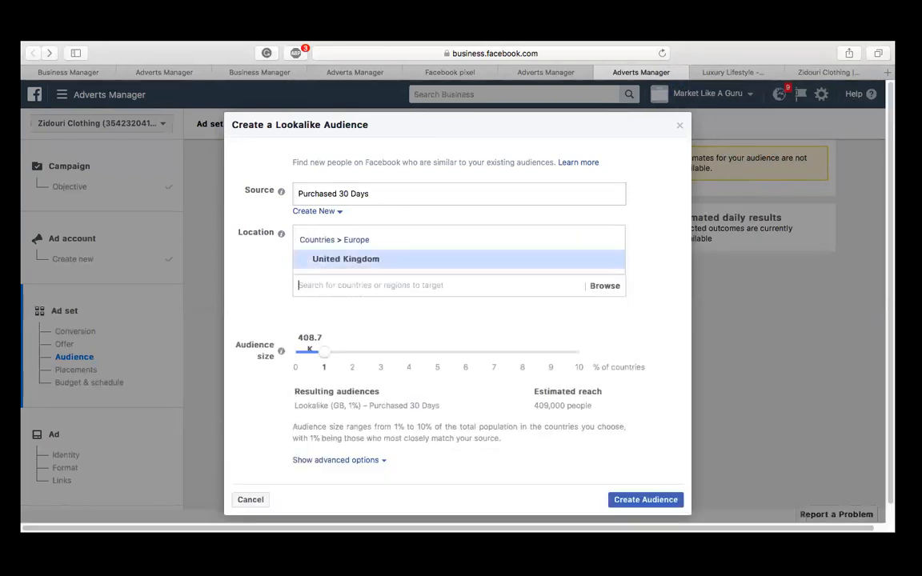
type("y")
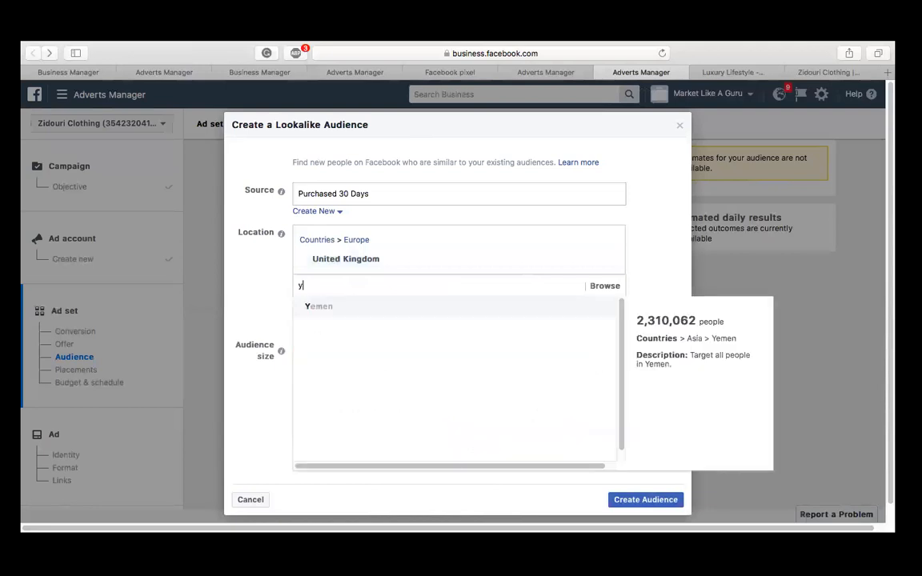
key("BackSpace")
type("unite")
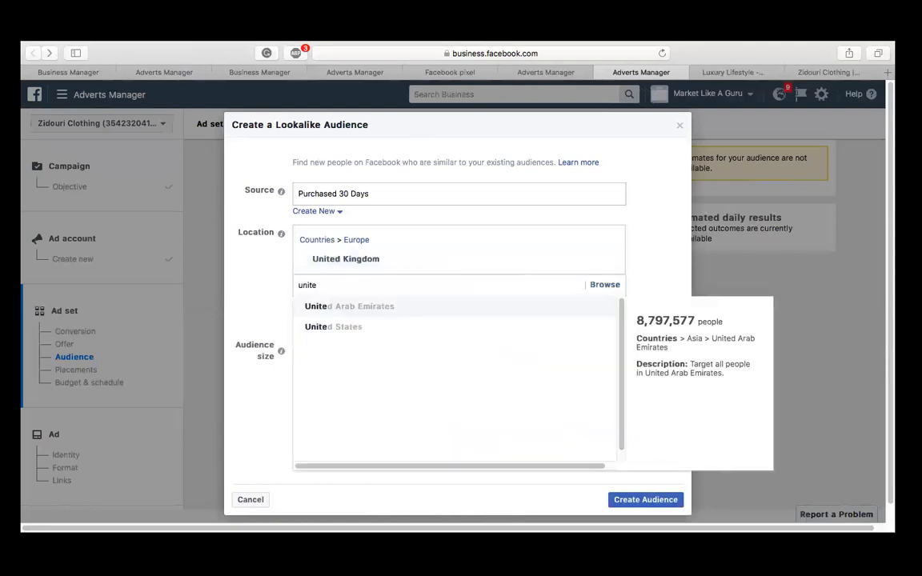
key("Return")
type("austral")
key("Return")
- Add New Zealand and Canada to the lookalike audience's locations
type("new ")
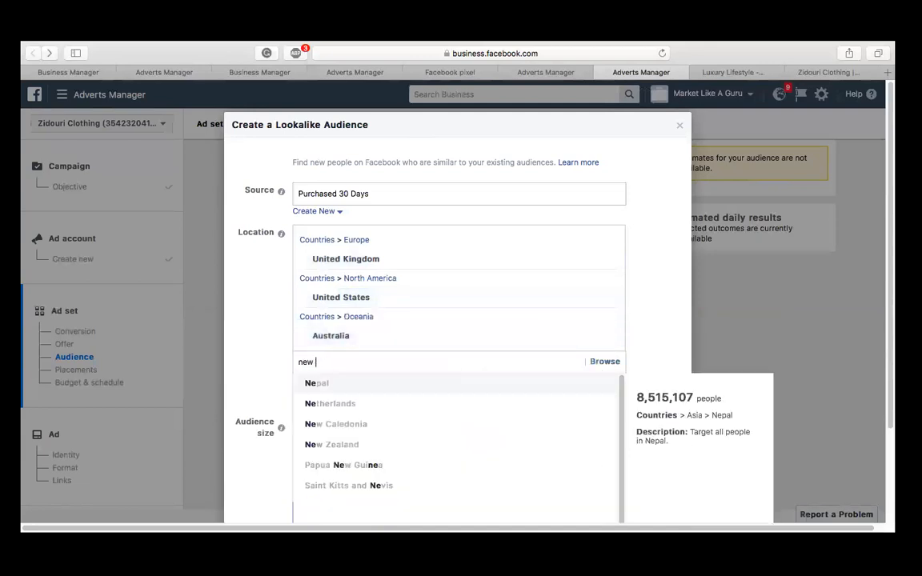
type("zes")
key("BackSpace")
key("BackSpace")
key("BackSpace")
key("BackSpace")
key("BackSpace")
key("BackSpace")
key("BackSpace")
type("new")
key("Down")
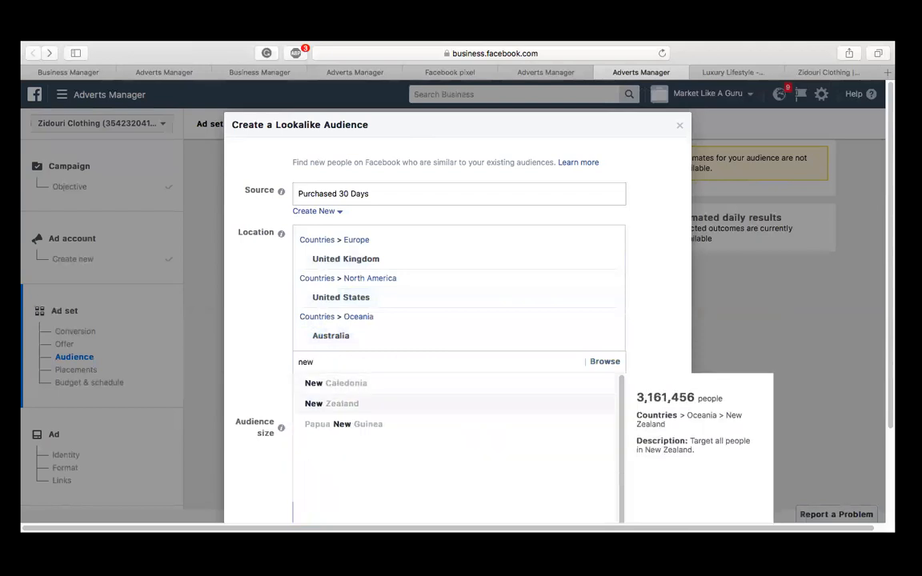
key("Return")
type("canada")
key("Down")
key("Return")
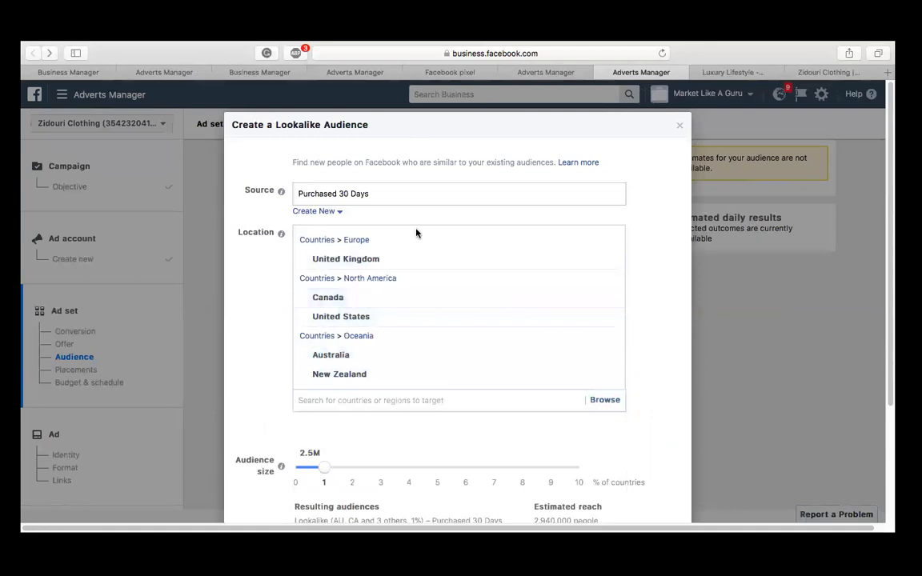
- Try to create the five-country lookalike audience from Purchased 30 Days
scroll(406, 219, "down", 1)
scroll(265, 375, "down", 5)
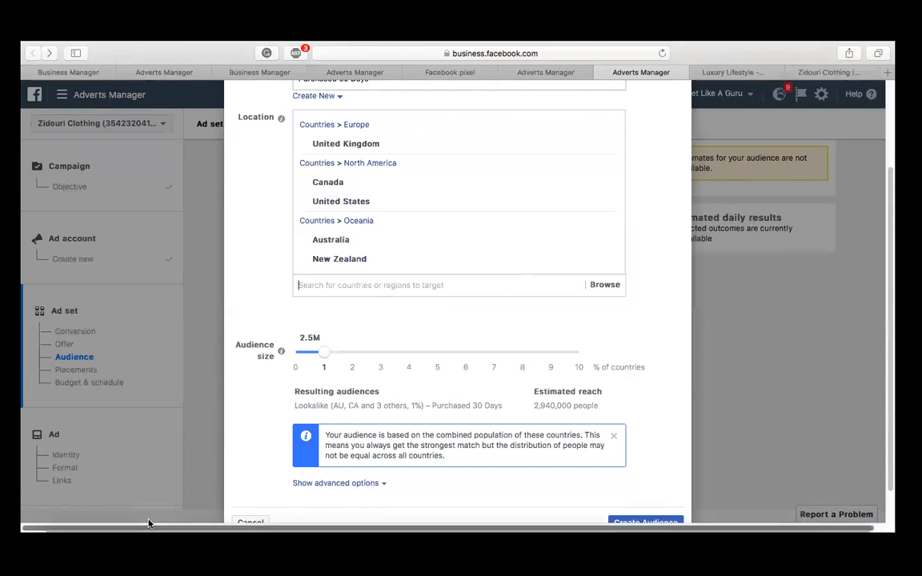
mouse_move(149, 524)
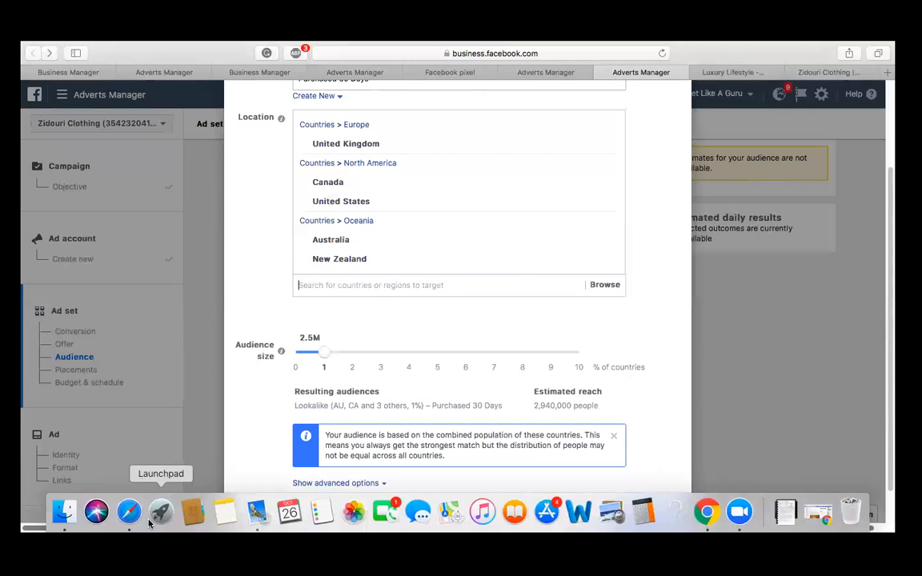
scroll(644, 422, "down", 1)
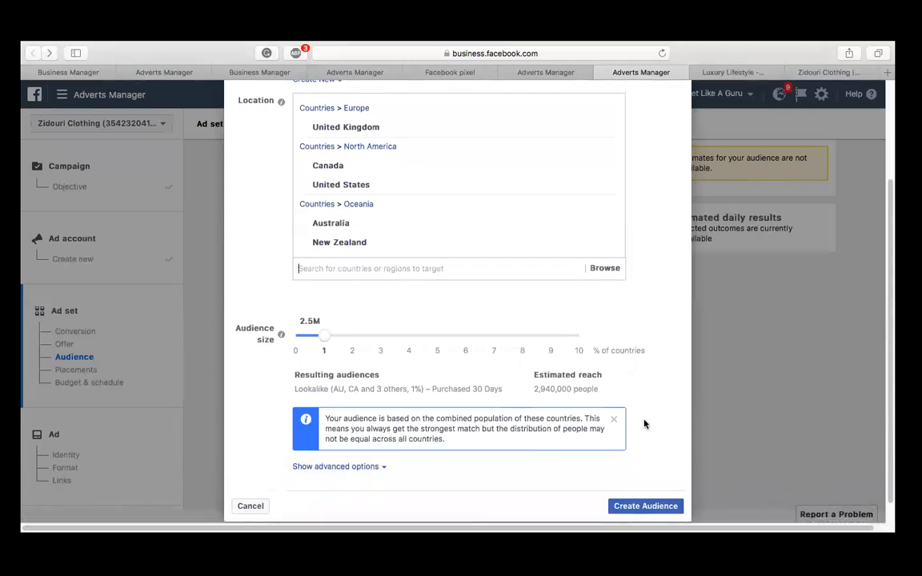
left_click(660, 509)
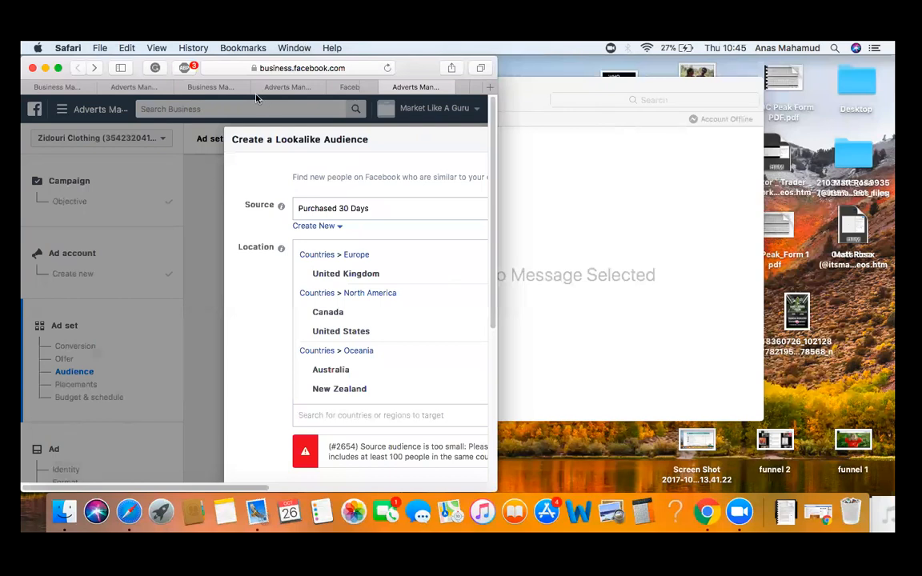
- Return the browser window to full screen and examine the error shown below the lookalike audience's locations
left_click(58, 68)
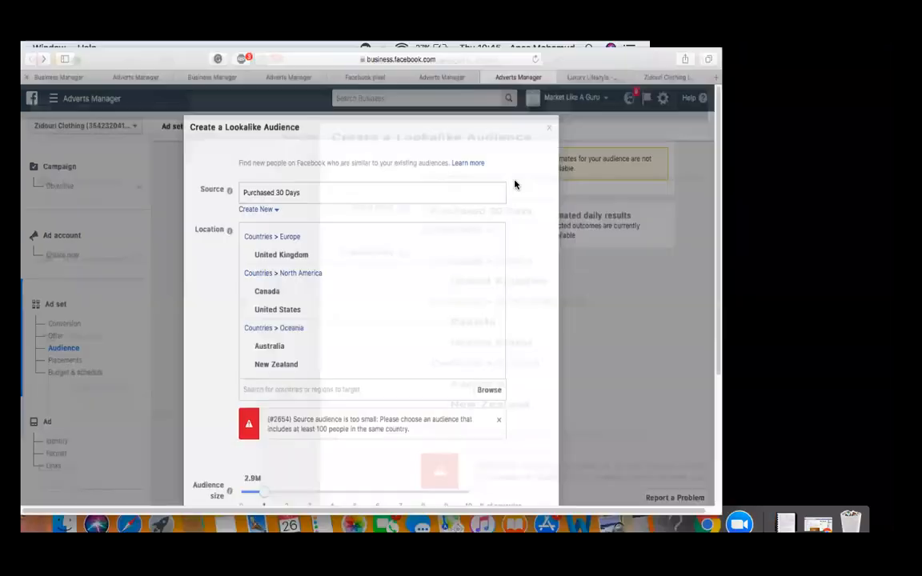
scroll(408, 336, "down", 2)
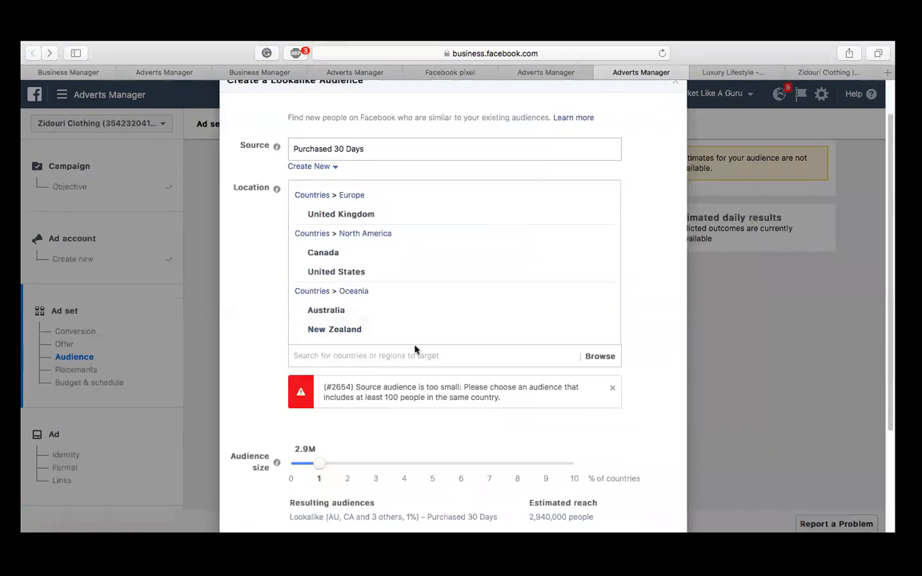
scroll(411, 352, "down", 2)
left_click_drag(322, 342, 328, 352)
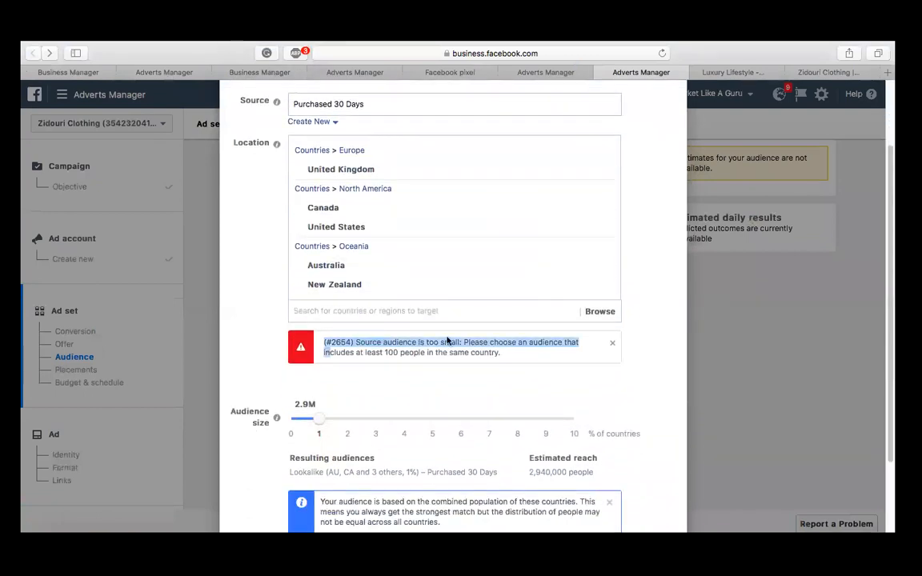
left_click(446, 342)
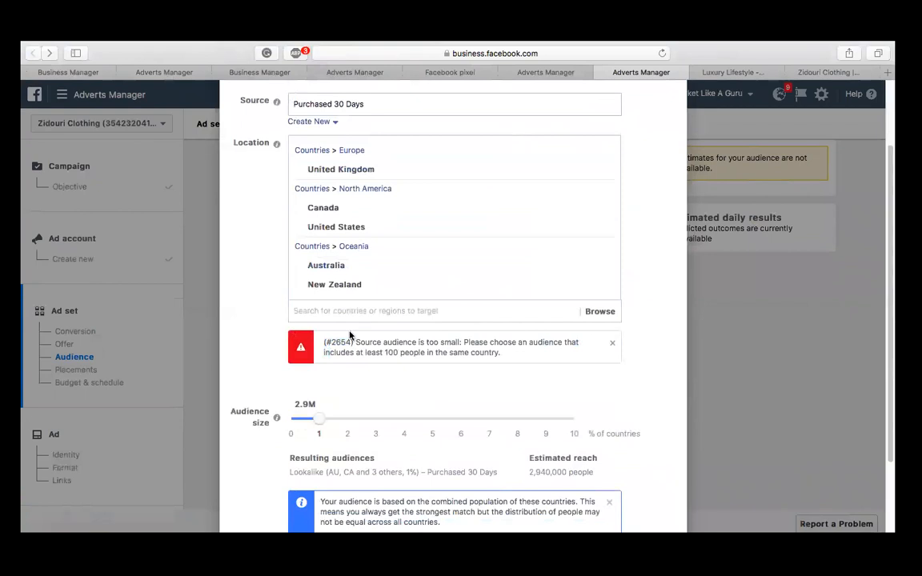
- Check which source audience the lookalike audience is based on
left_click_drag(365, 102, 271, 109)
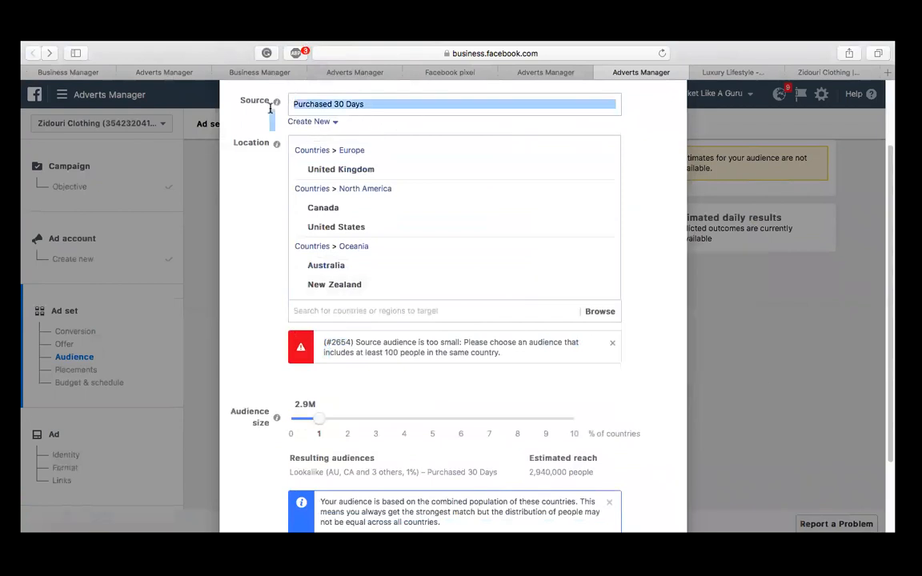
left_click(368, 104)
left_click_drag(370, 104, 284, 105)
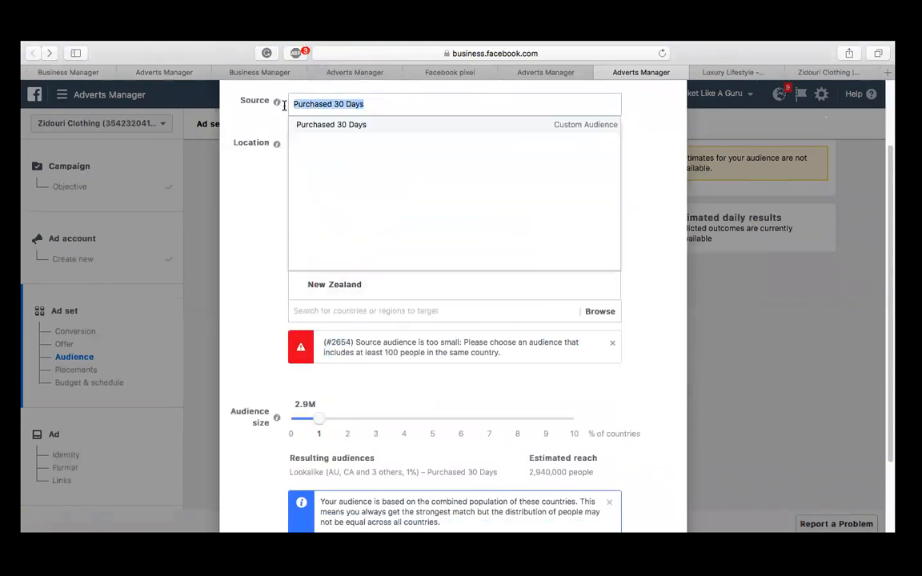
left_click(266, 143)
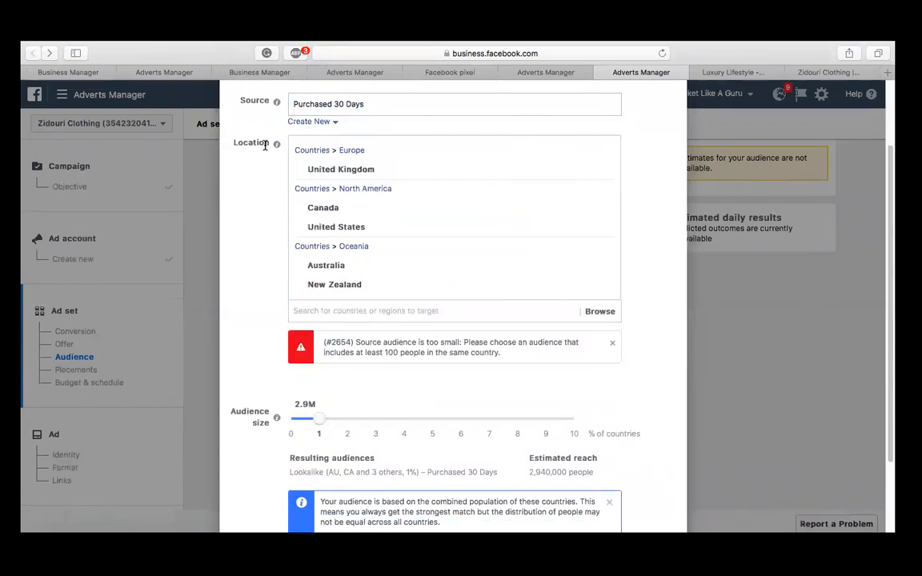
- Close the lookalike audience form and remove the Purchase 30 days zoom custom audience from the ad set
scroll(684, 216, "up", 3)
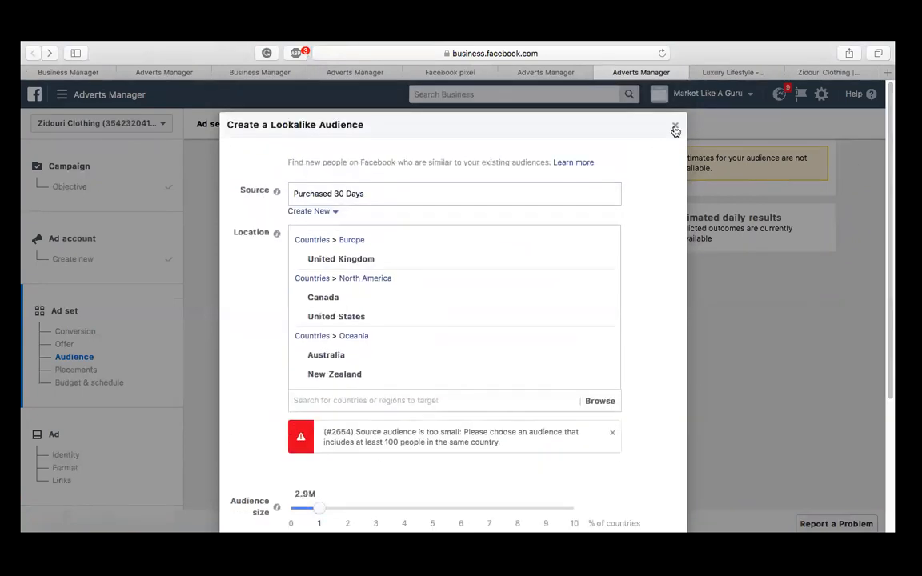
left_click(674, 128)
scroll(608, 232, "up", 1)
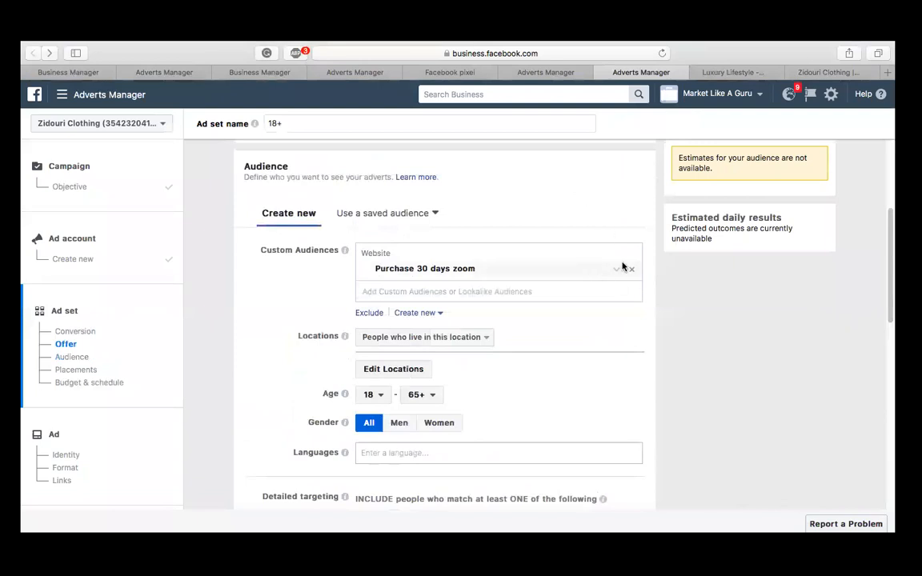
left_click(632, 268)
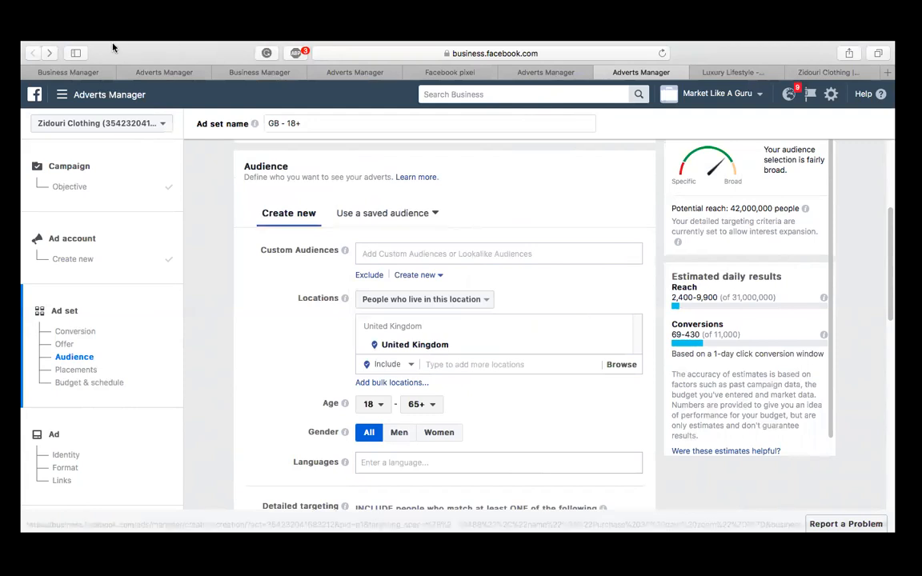
- Take the browser out of full screen and minimise the open windows to reveal the desktop
mouse_move(101, 38)
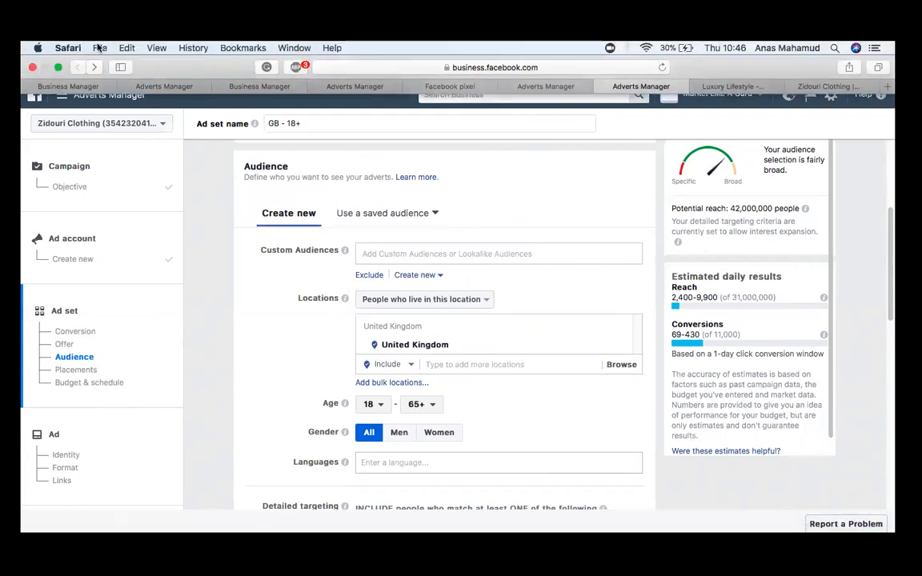
left_click(58, 67)
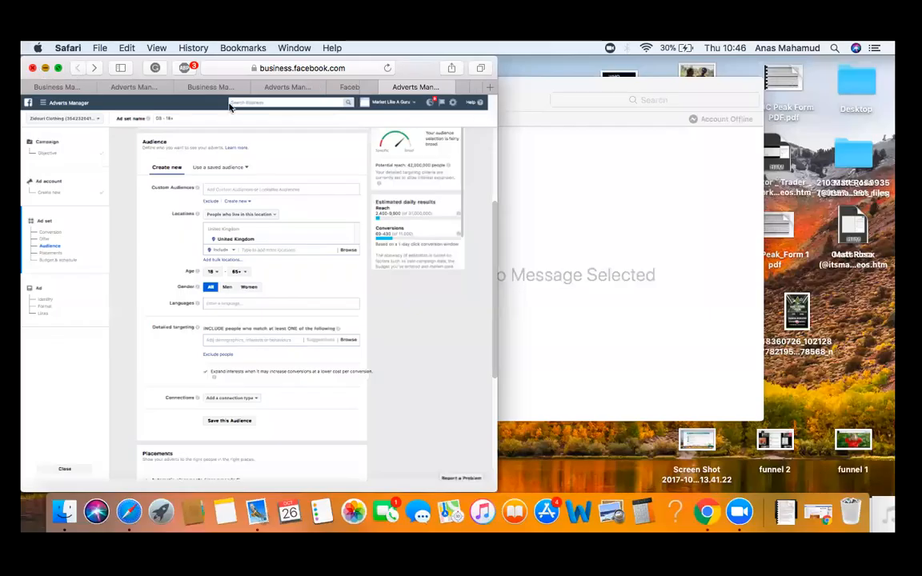
key("super+m")
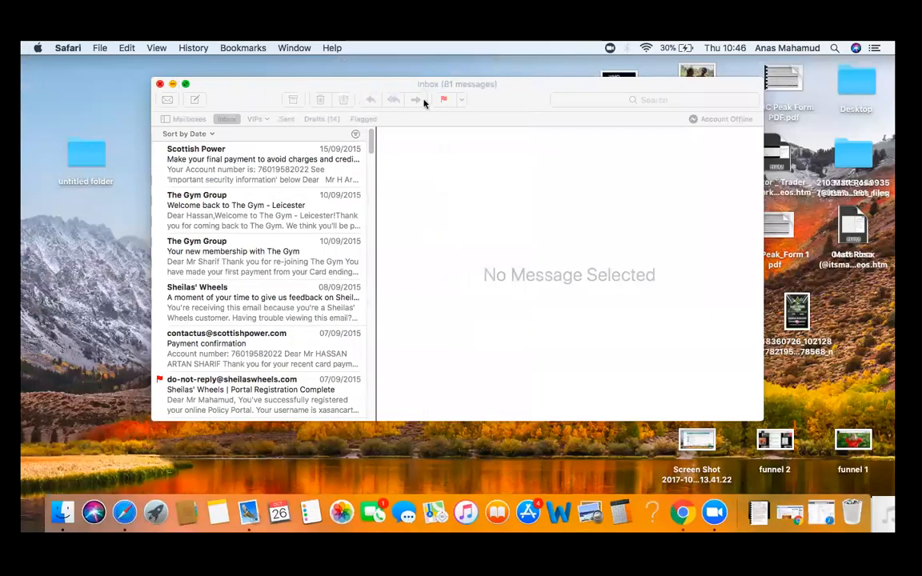
key("super+m")
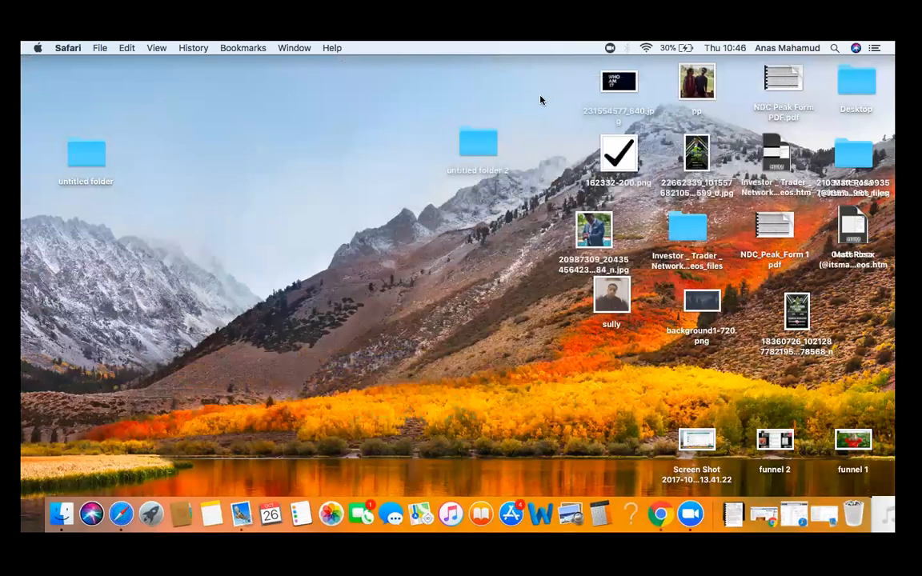
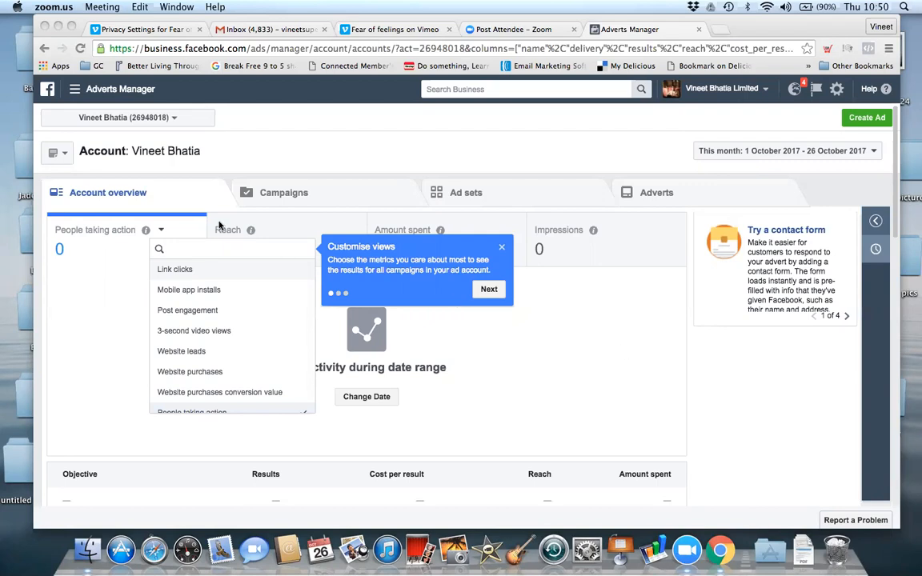
left_click(157, 112)
left_click(175, 120)
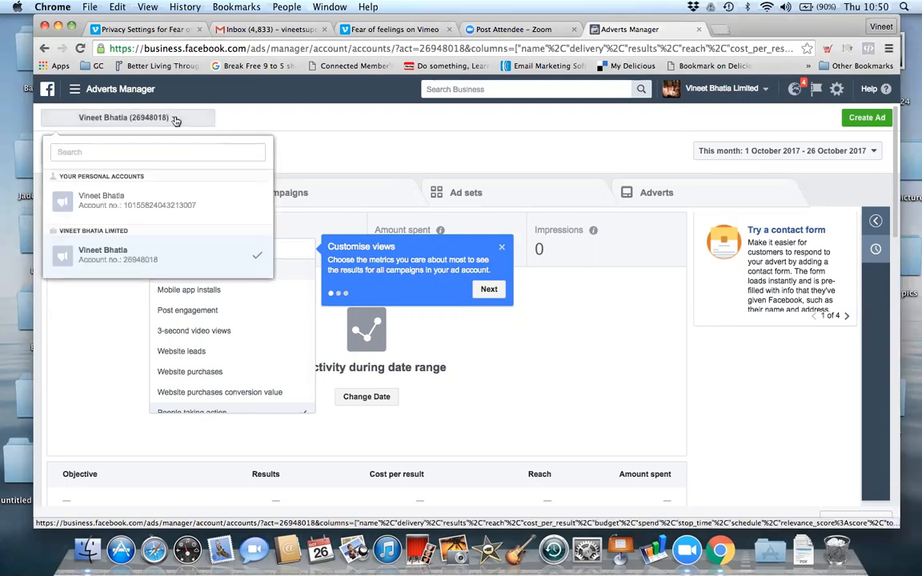
left_click(326, 122)
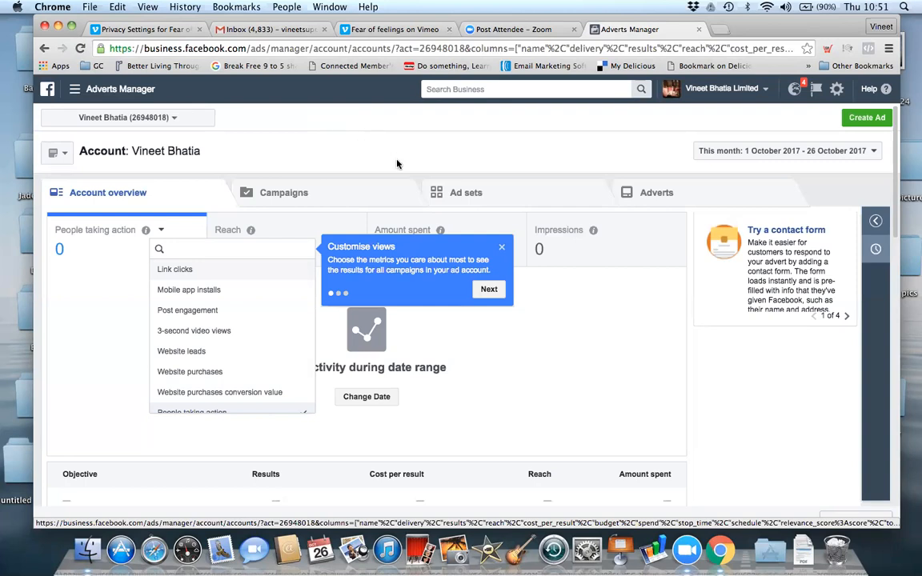
left_click(56, 152)
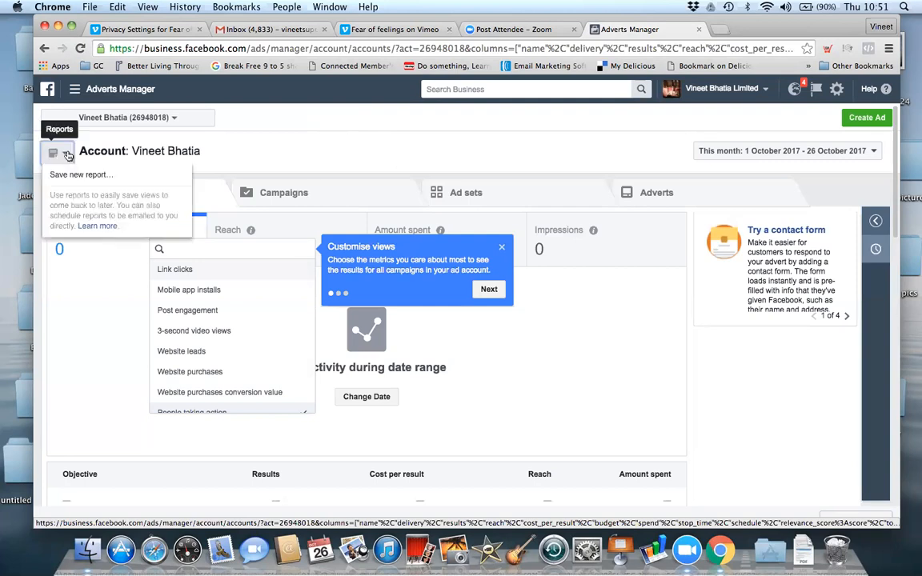
left_click(342, 157)
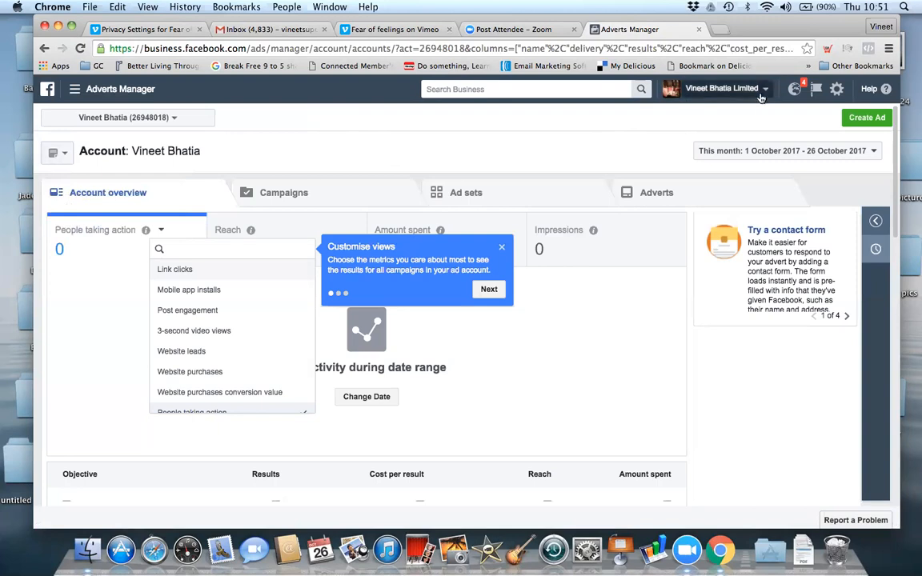
- Open the shared Facebook pixel's page from the business notification about it
left_click(792, 91)
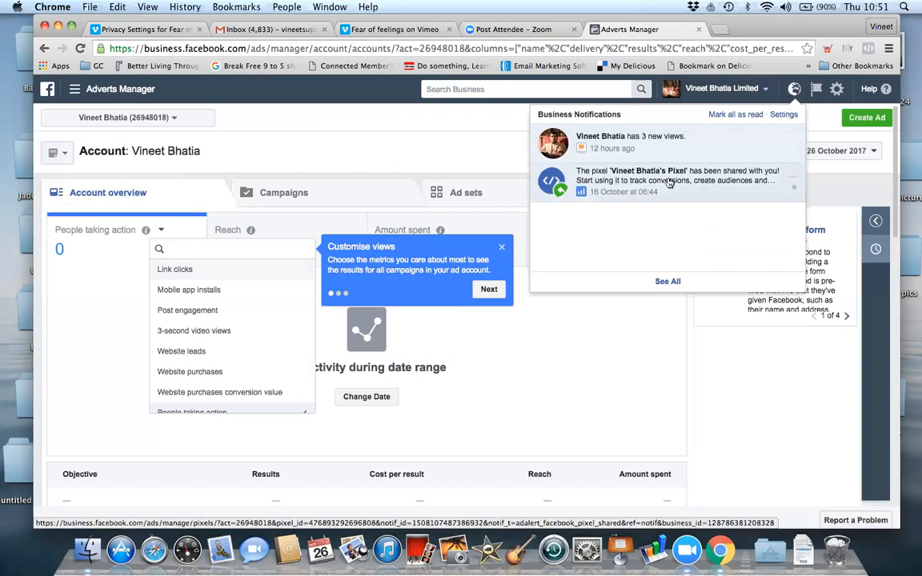
left_click(603, 168)
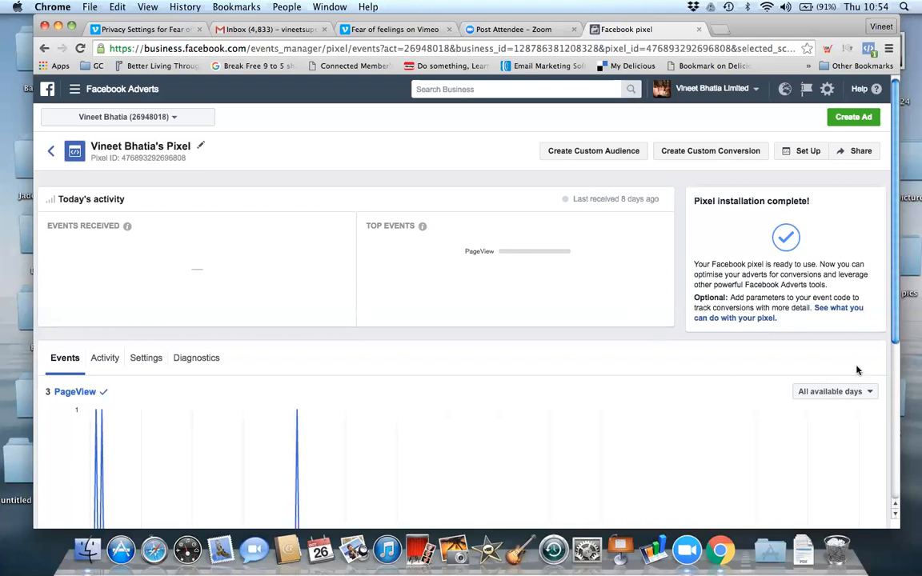
- Examine the pixel's installation status, PageView activity chart, events table and the available event breakdowns
scroll(480, 320, "down", 4)
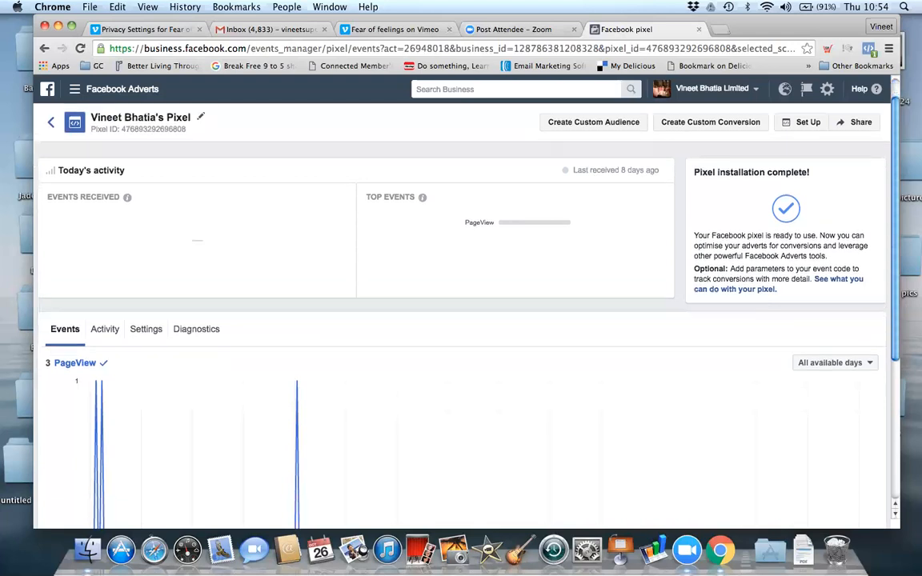
scroll(706, 349, "down", 2)
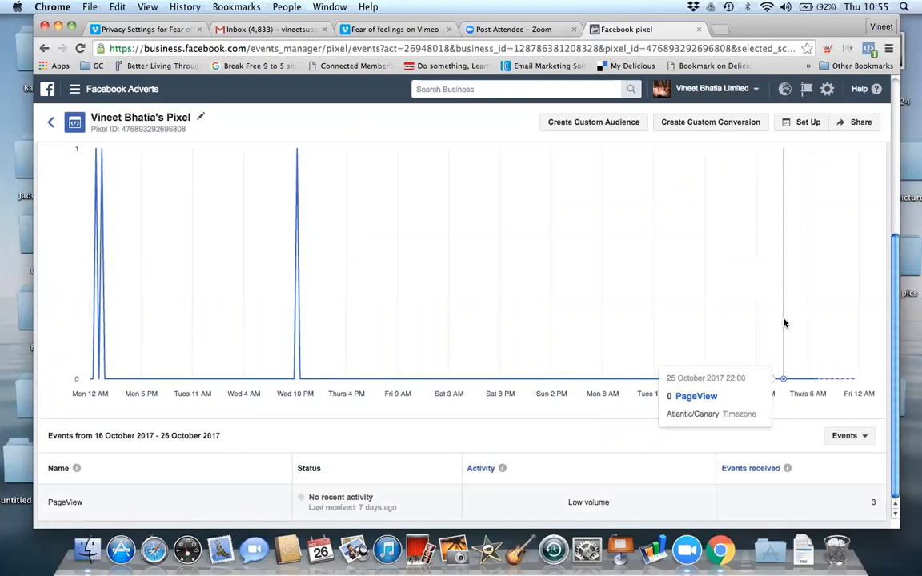
scroll(744, 322, "up", 5)
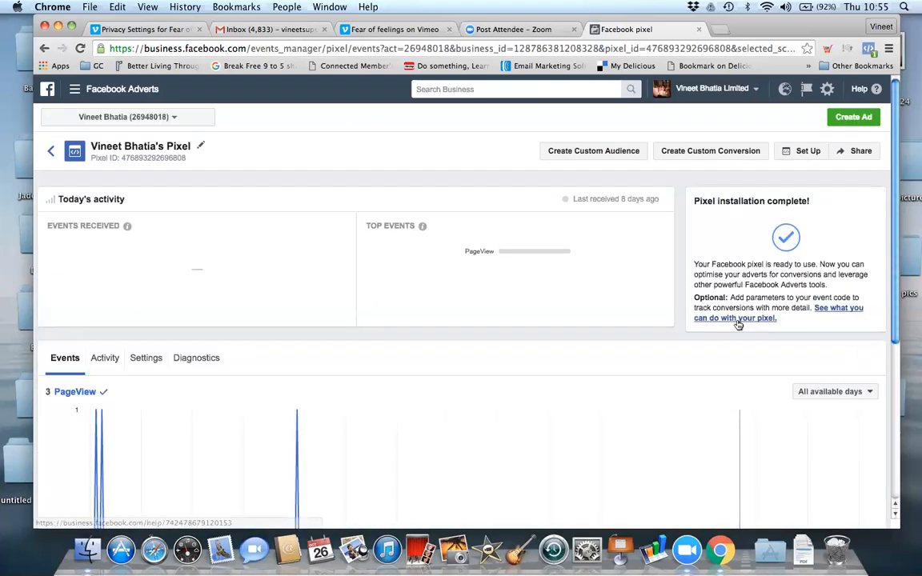
scroll(736, 324, "down", 5)
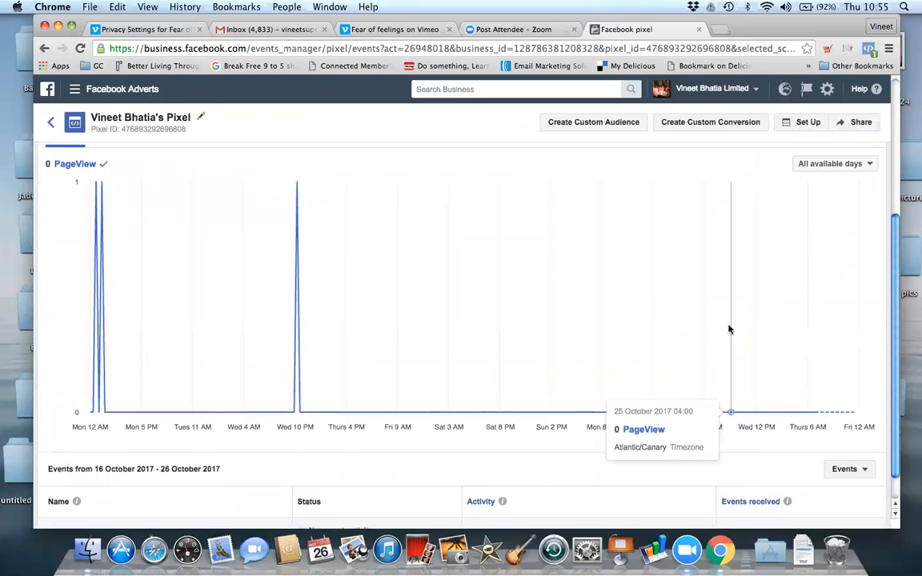
scroll(728, 326, "up", 2)
scroll(784, 400, "down", 3)
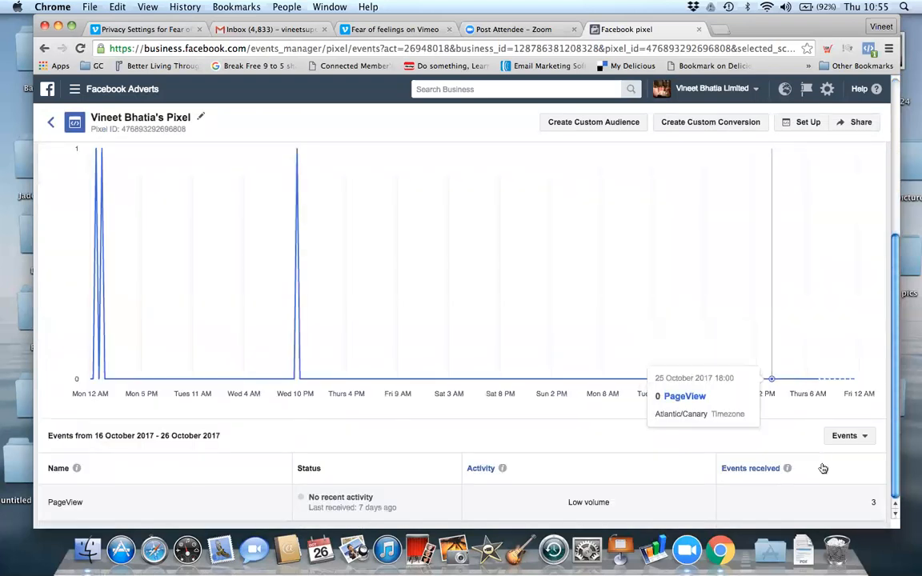
left_click(839, 437)
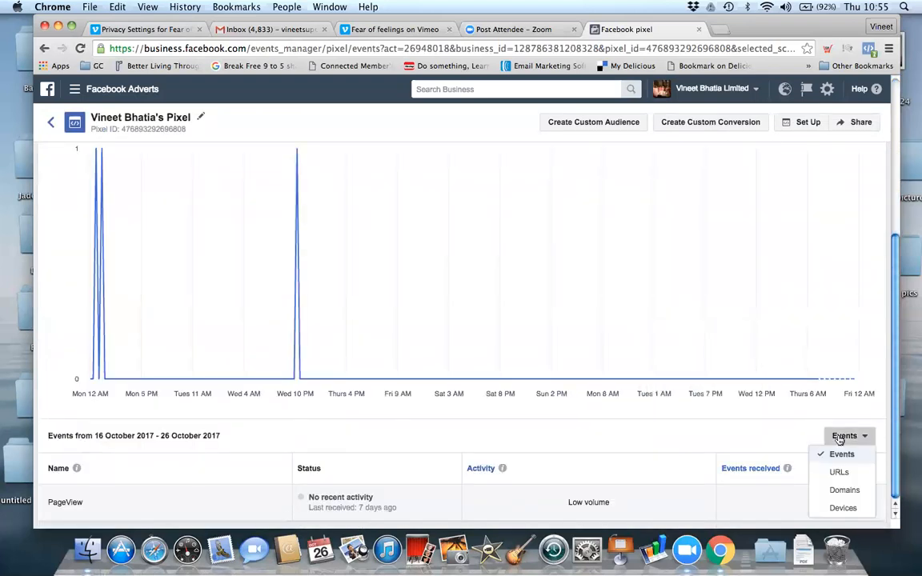
left_click(840, 439)
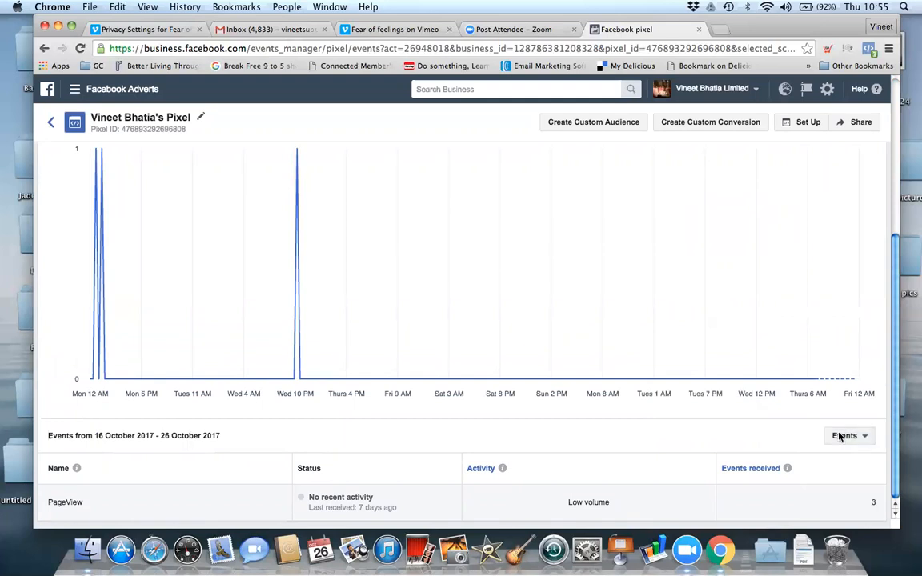
scroll(572, 246, "up", 4)
scroll(572, 246, "up", 2)
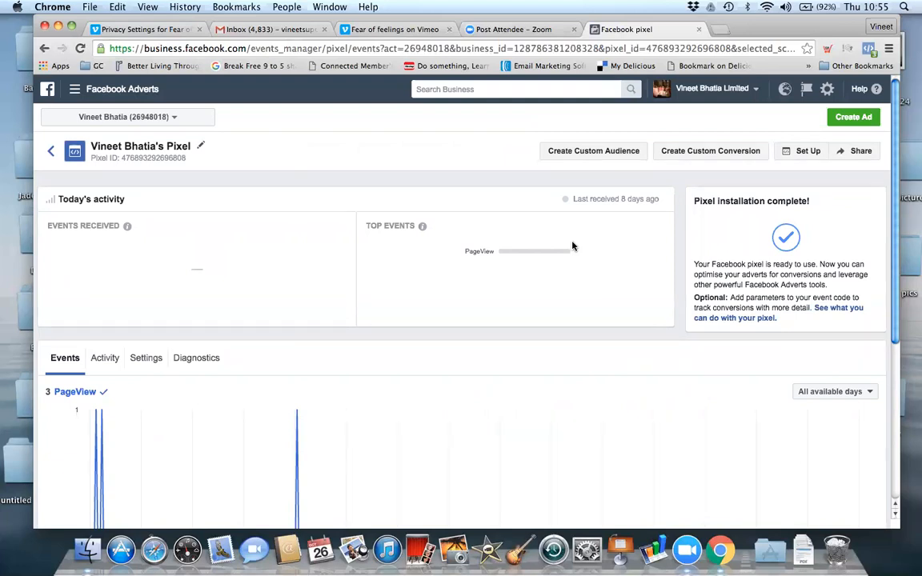
- Prepare an empty browser tab, then open the pixel code installation options on the Facebook pixel page
left_click(720, 31)
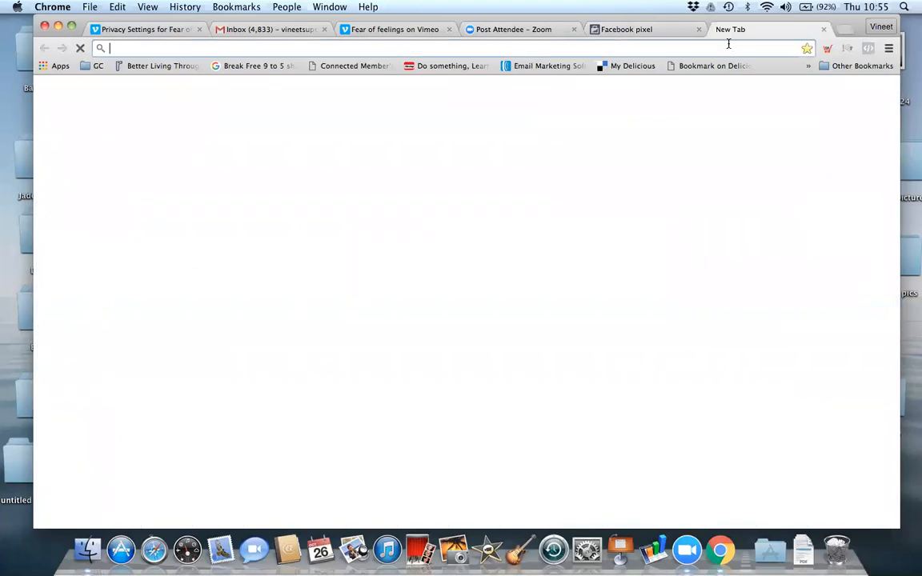
left_click(630, 32)
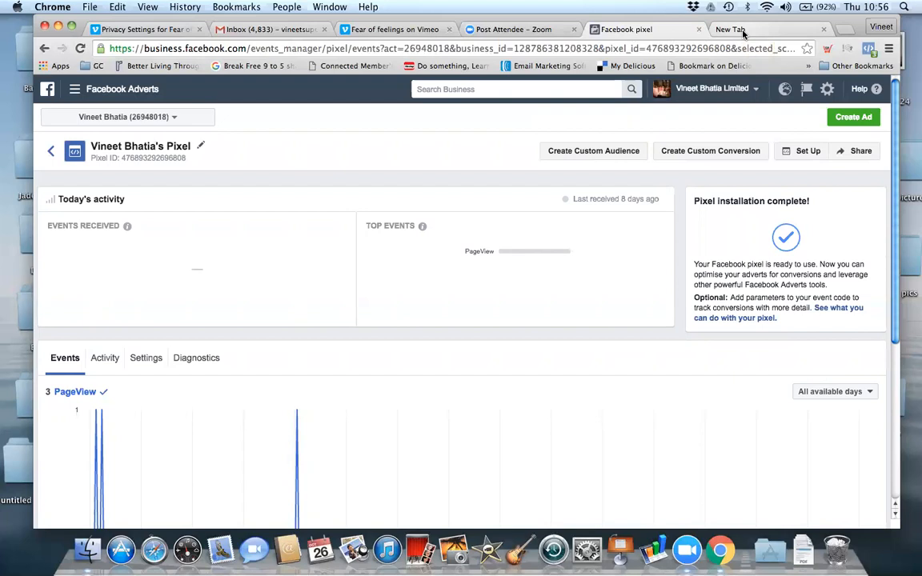
left_click(795, 150)
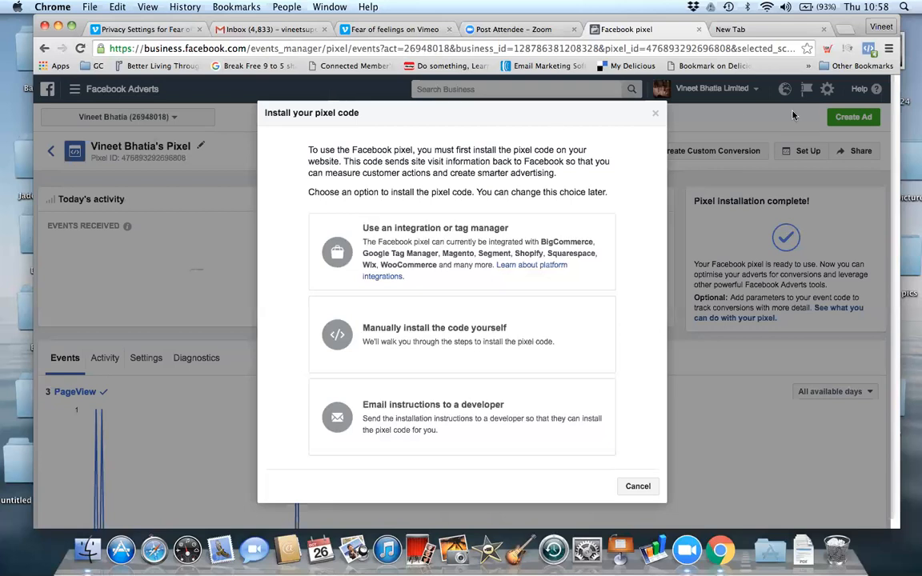
- Search the web for "click funnels login" in the empty tab and open the ClickFunnels login page
left_click(751, 28)
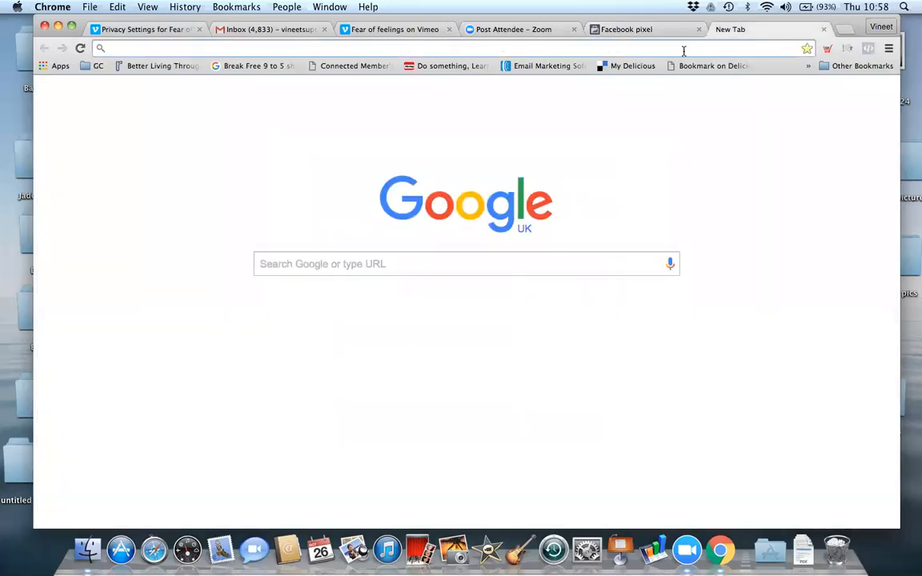
type("click")
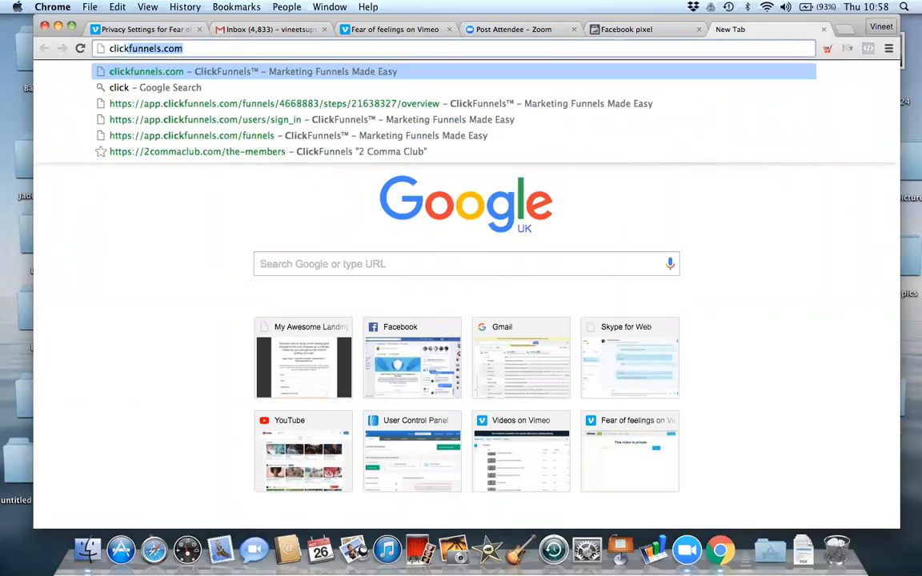
key("BackSpace")
key("BackSpace")
key("BackSpace")
key("BackSpace")
key("BackSpace")
type("lcik")
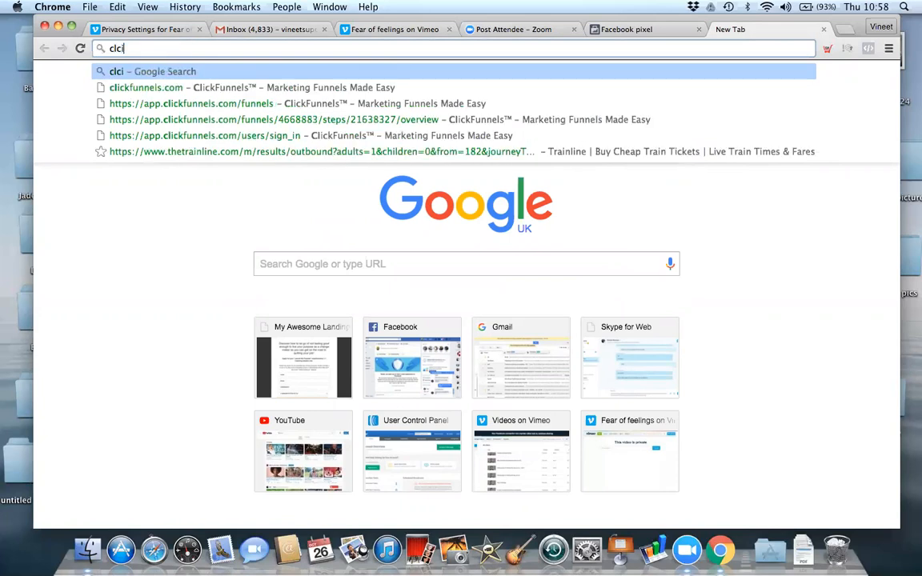
key("BackSpace")
key("BackSpace")
key("BackSpace")
key("BackSpace")
type("ick ")
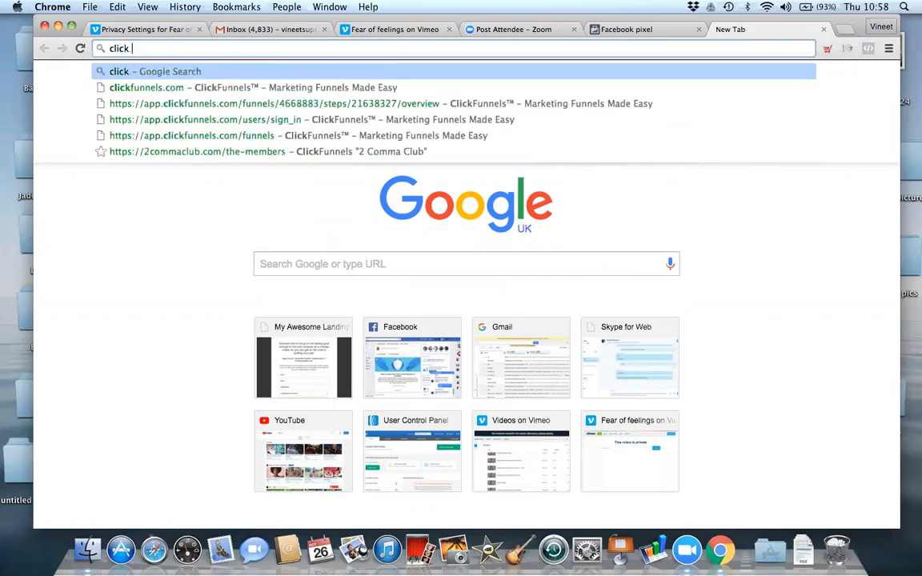
type("funnels ")
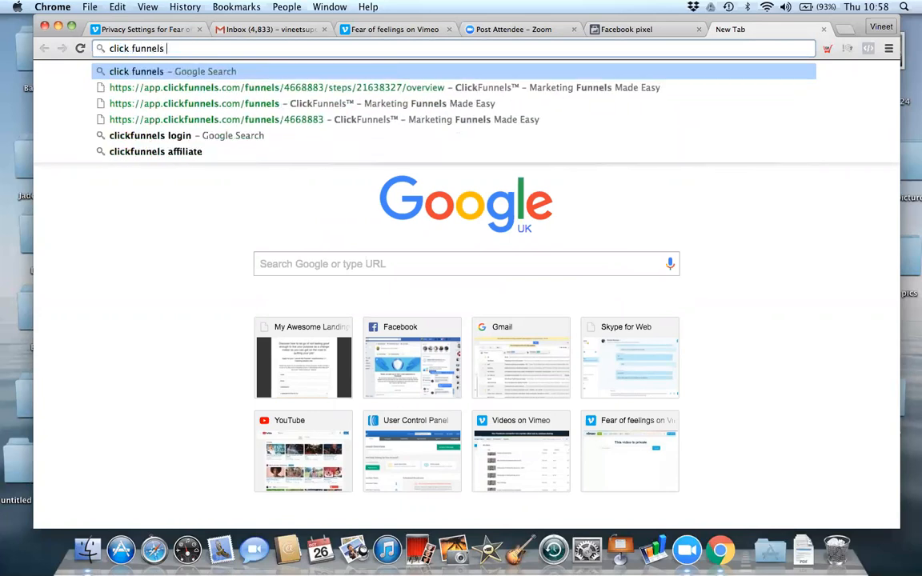
type("login")
key("Return")
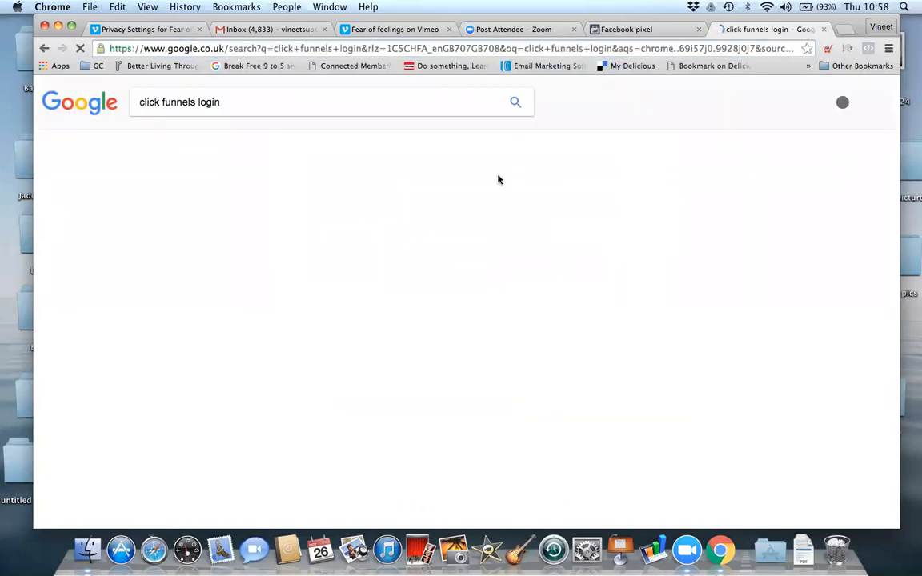
left_click(206, 357)
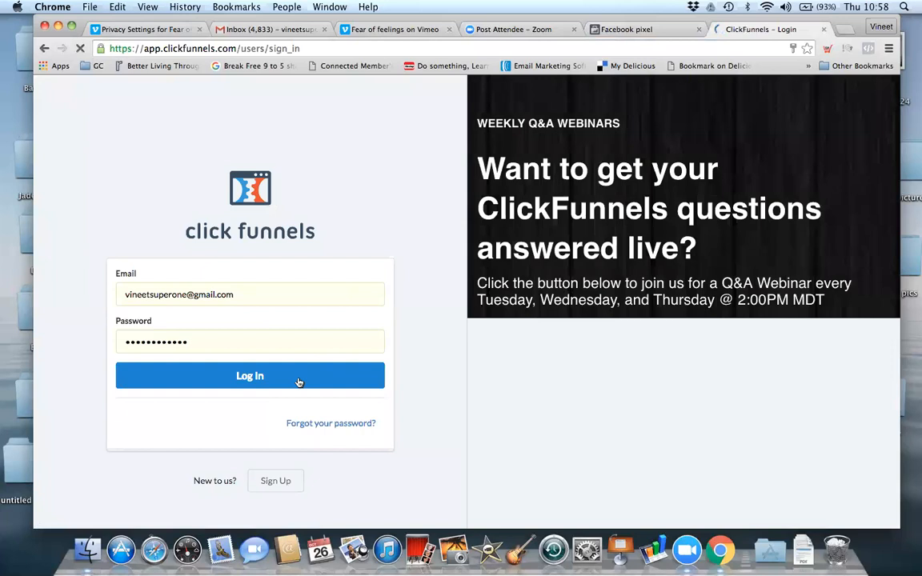
- Log in to ClickFunnels with the prefilled credentials and open the settings of the Consultation funnel
left_click(249, 376)
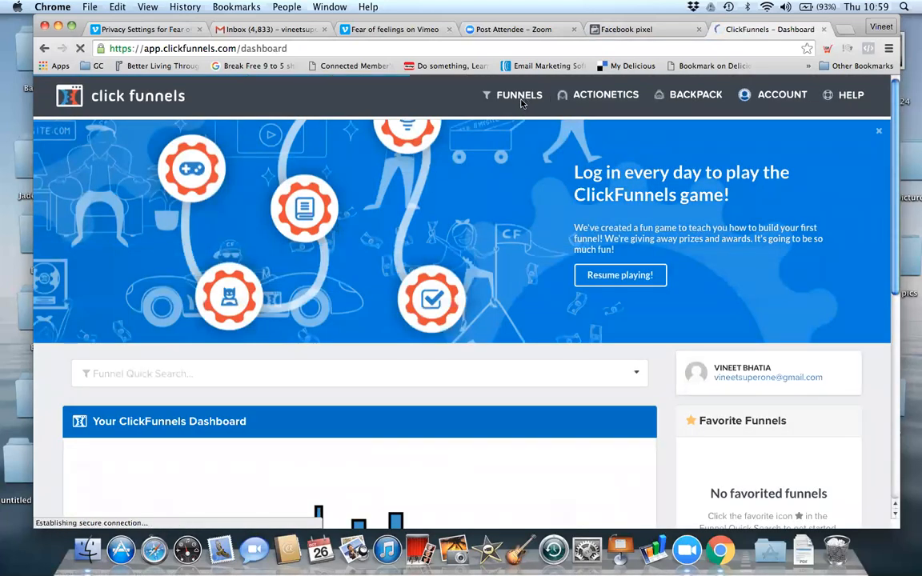
mouse_move(520, 98)
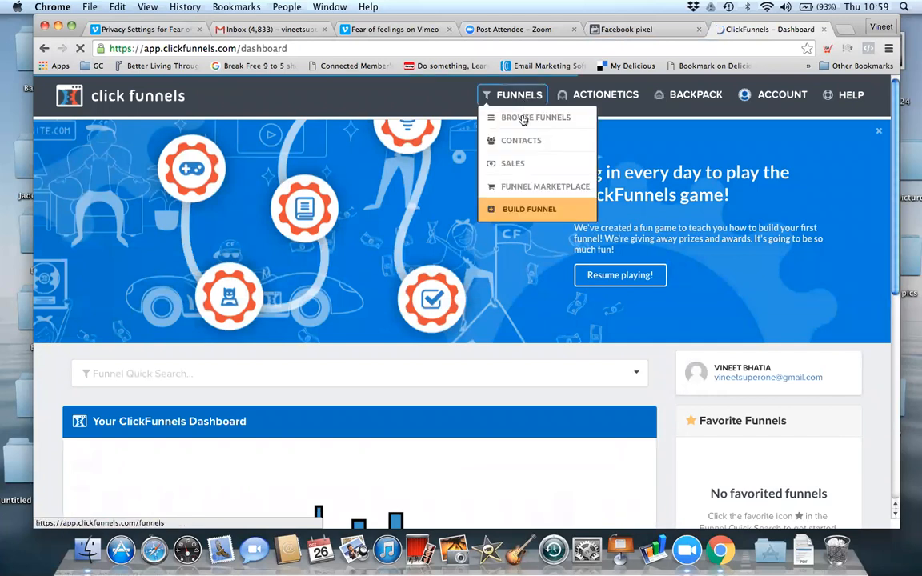
left_click(547, 177)
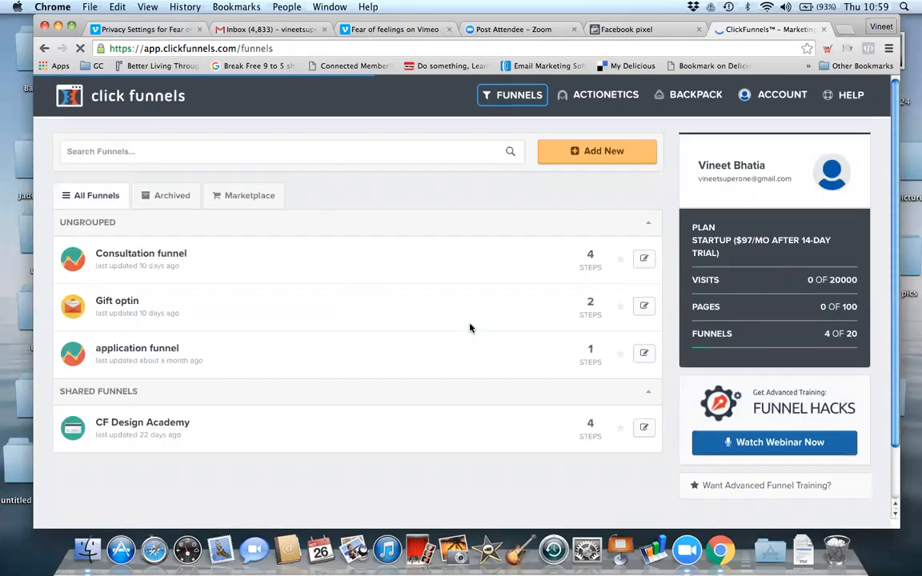
left_click(143, 254)
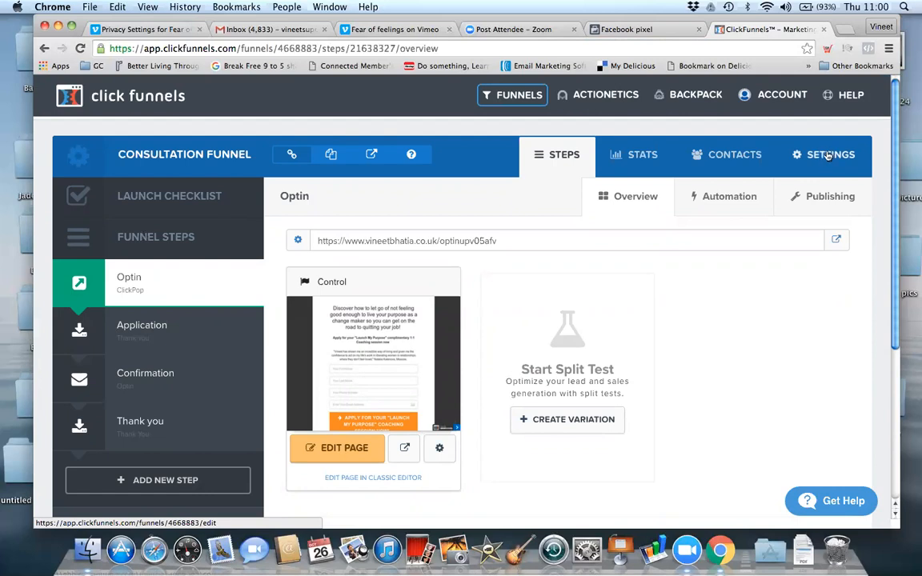
left_click(829, 156)
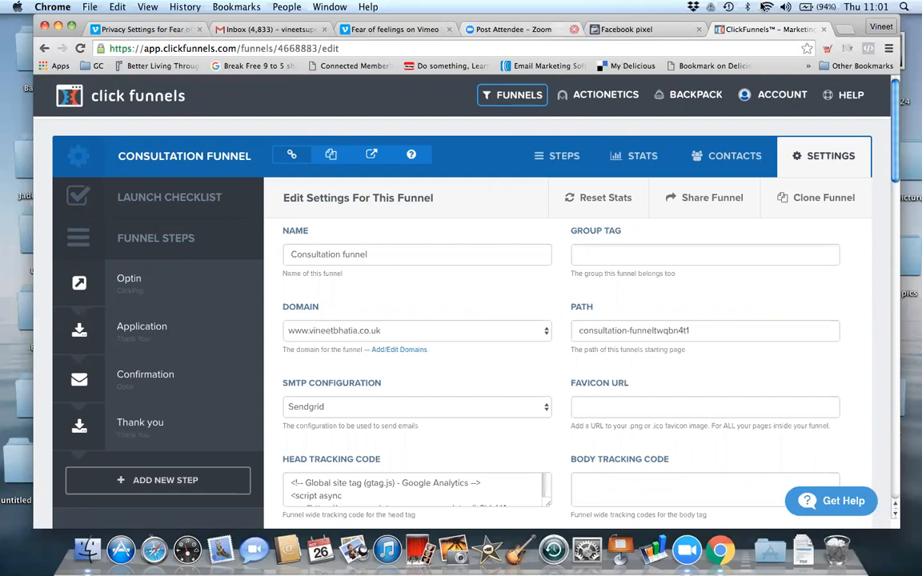
- Switch to the Facebook pixel page, choose to install the code manually, and copy the entire pixel code
left_click(632, 29)
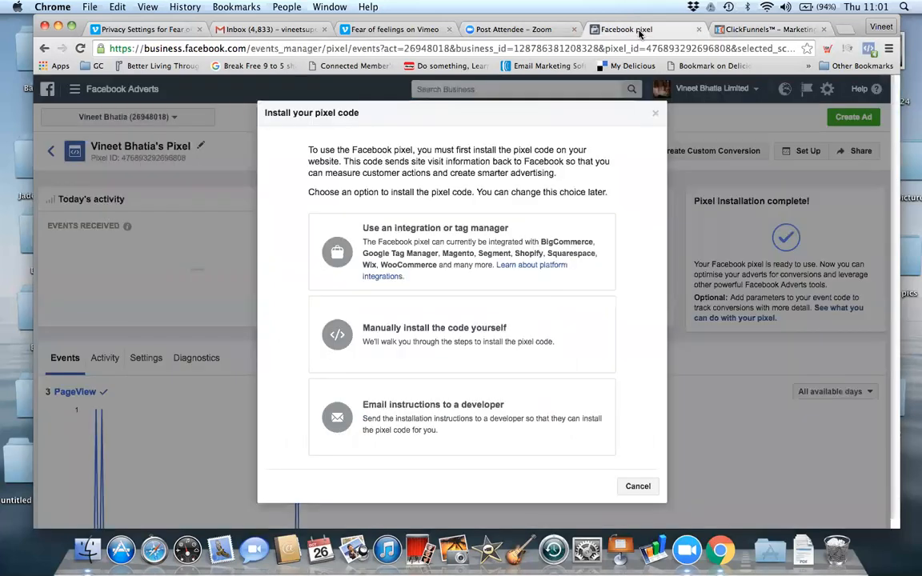
left_click(484, 352)
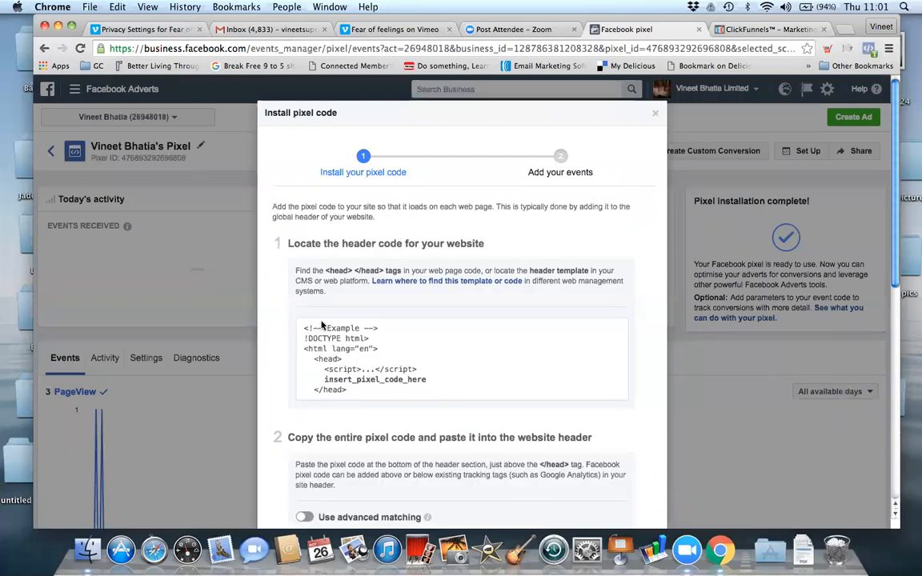
scroll(336, 340, "down", 2)
scroll(335, 340, "down", 10)
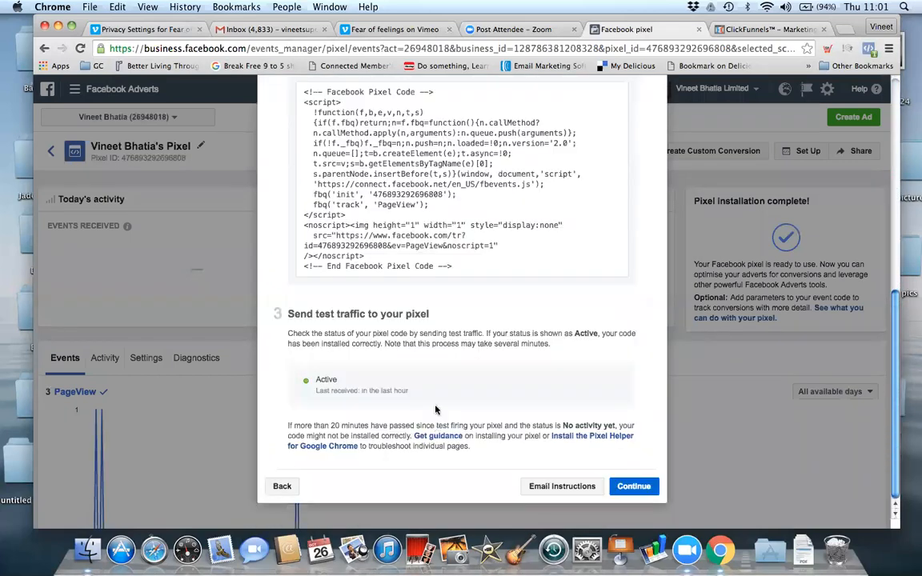
left_click(493, 220)
left_click(492, 214)
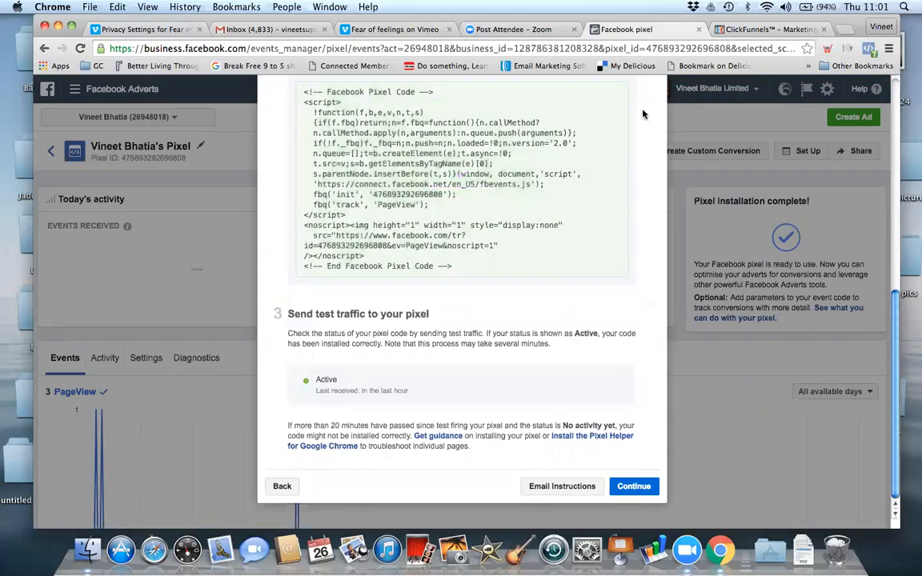
- Back in ClickFunnels, paste the Facebook pixel code below the Google Analytics script in the Consultation funnel's head tracking code, leaving a blank line between
left_click(758, 28)
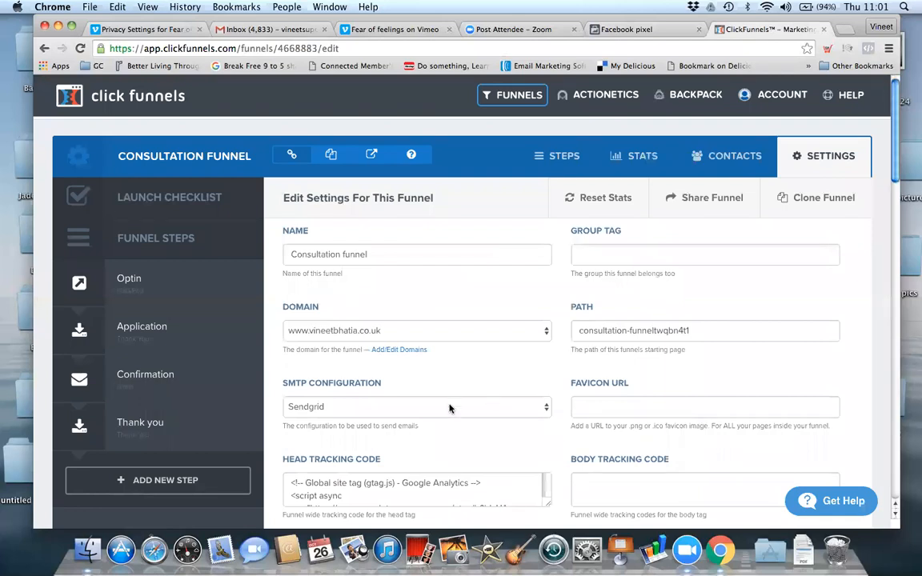
scroll(449, 408, "down", 10)
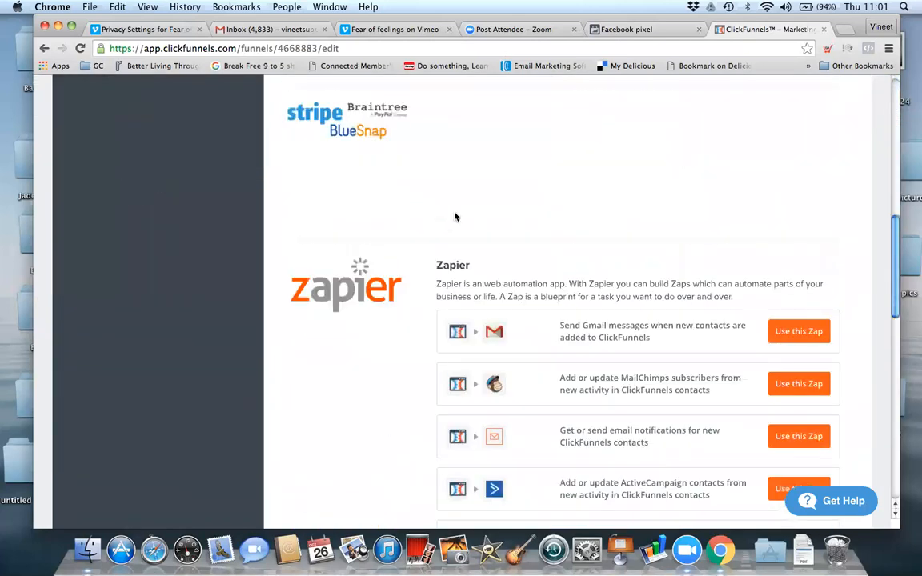
scroll(460, 215, "up", 4)
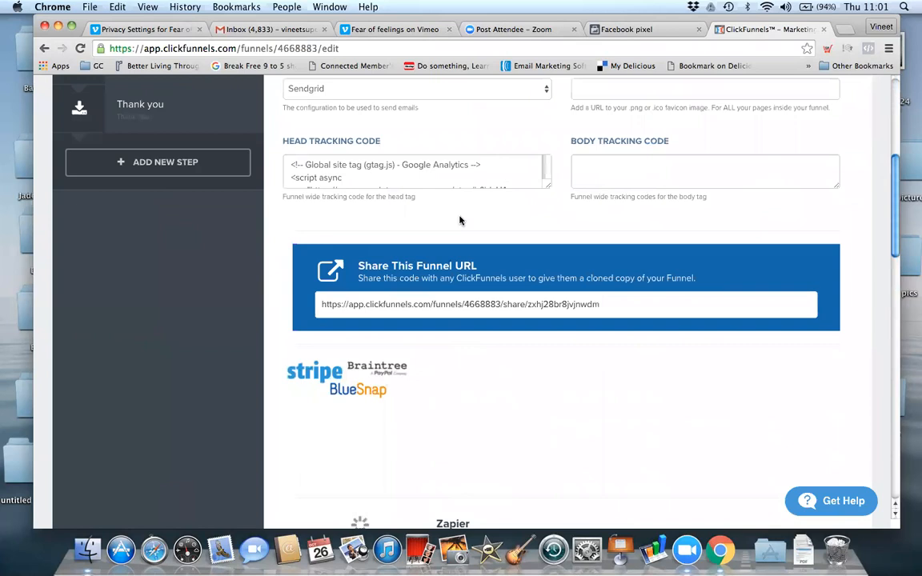
scroll(460, 220, "up", 3)
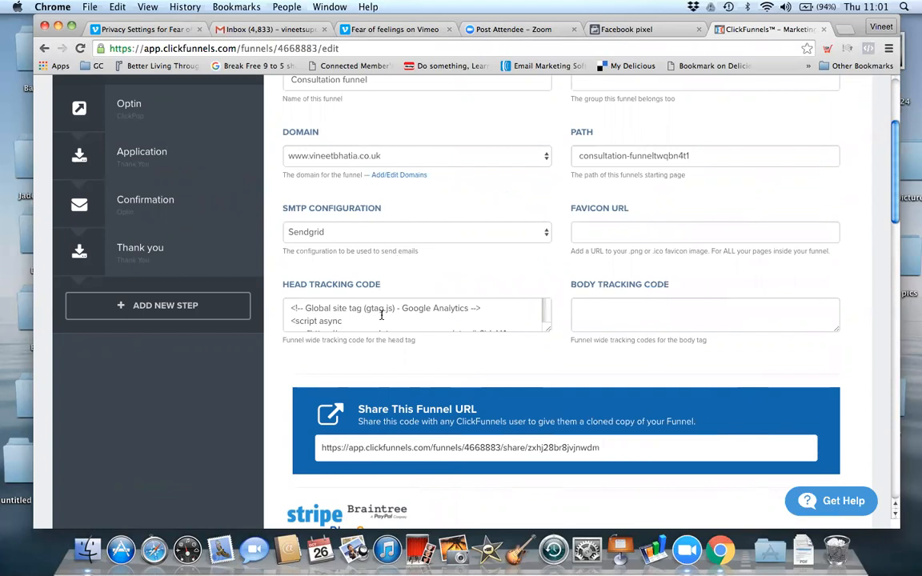
left_click(380, 314)
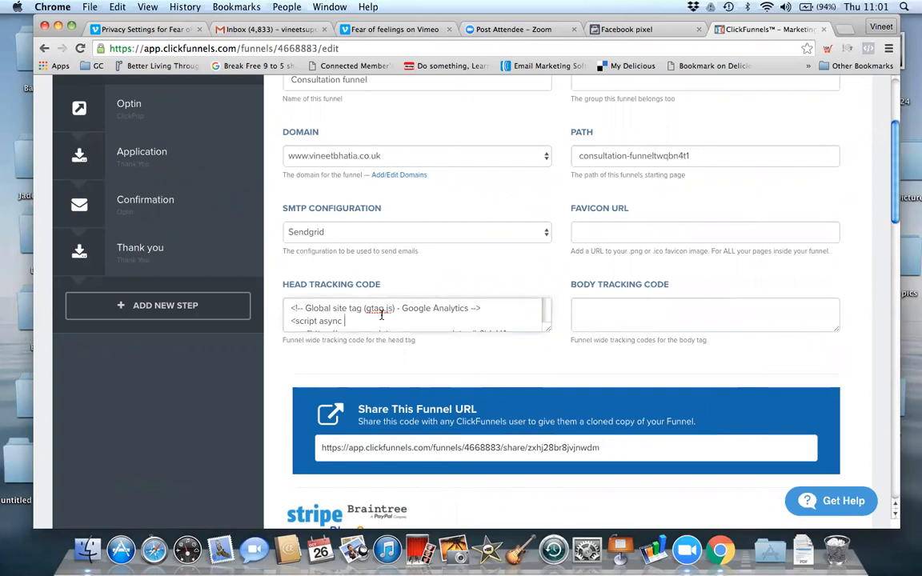
scroll(381, 314, "down", 1)
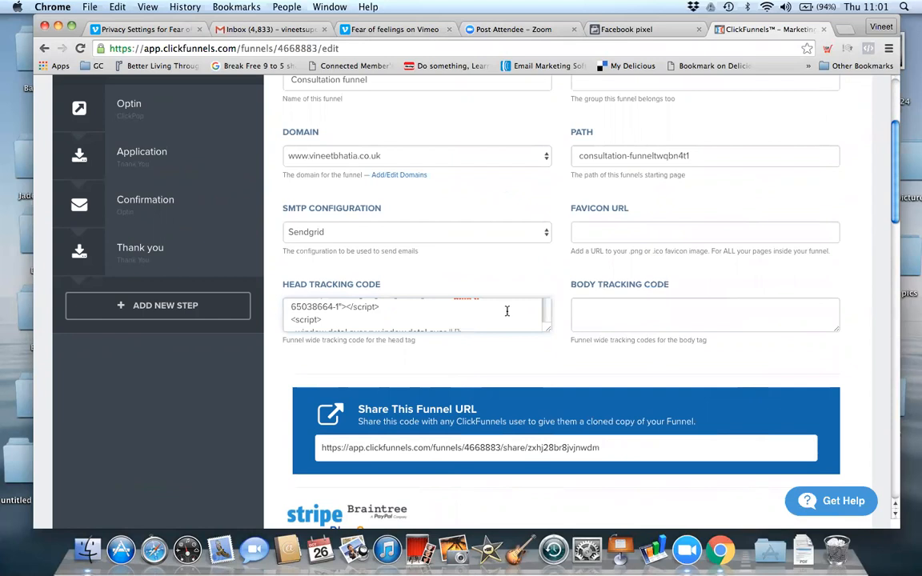
scroll(507, 310, "down", 10)
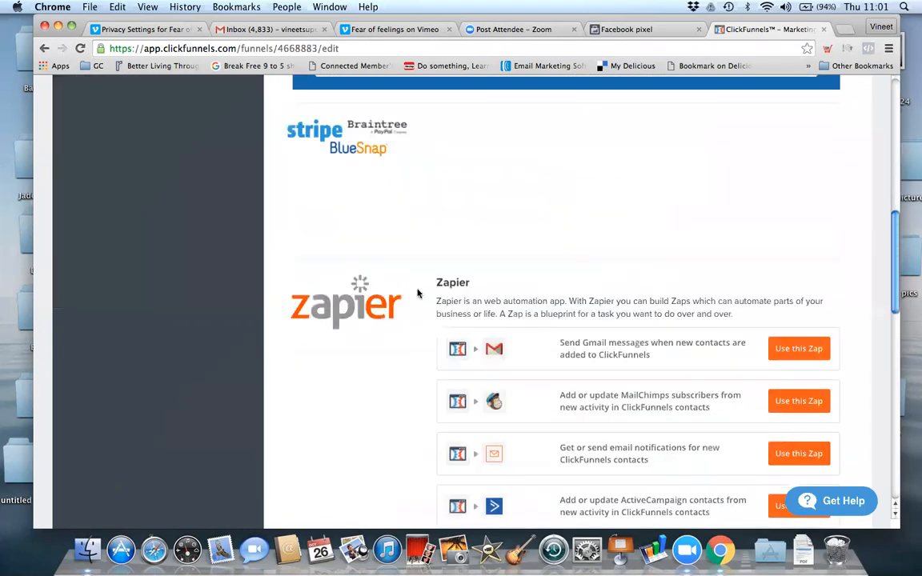
scroll(418, 276, "up", 4)
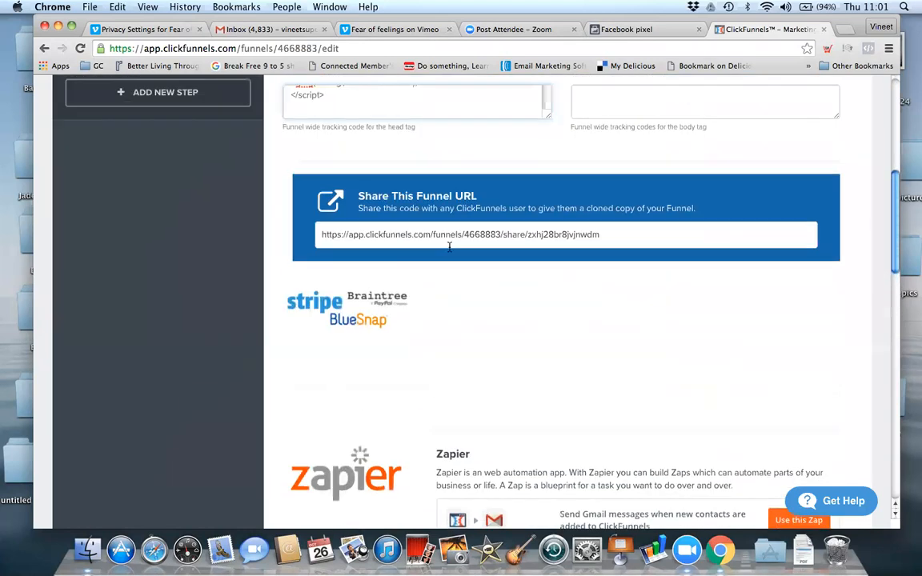
scroll(449, 247, "up", 3)
scroll(448, 247, "up", 4)
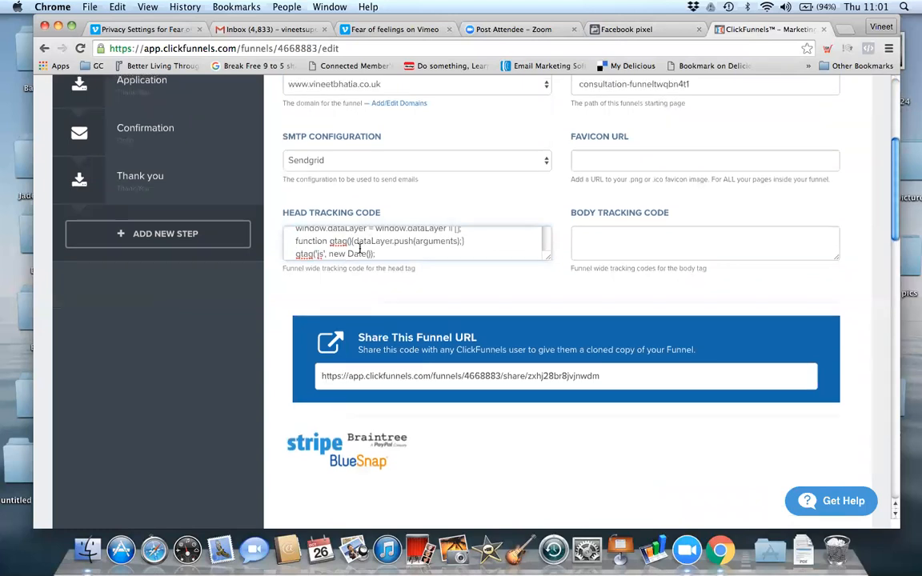
scroll(364, 248, "down", 3)
scroll(373, 240, "down", 1)
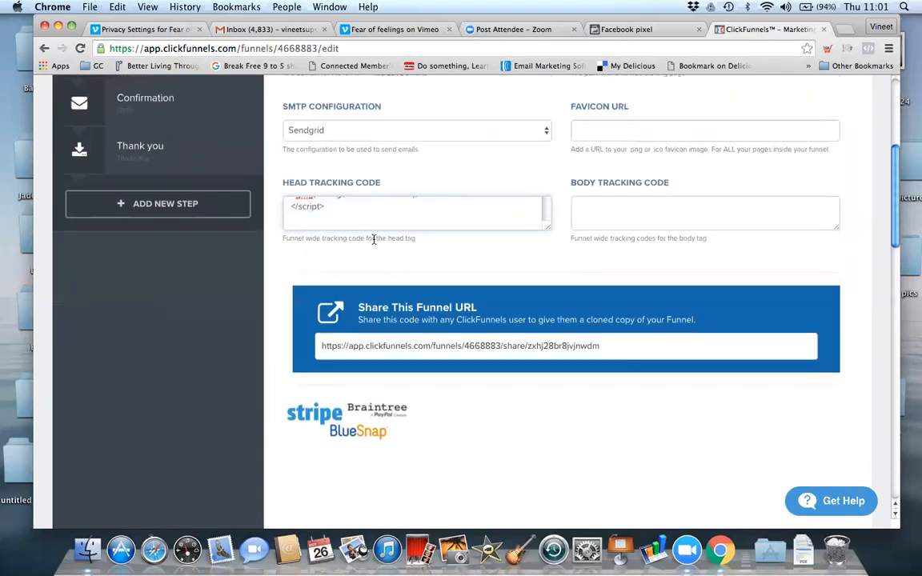
left_click(359, 212)
key("Return")
key("Return")
key("super+v")
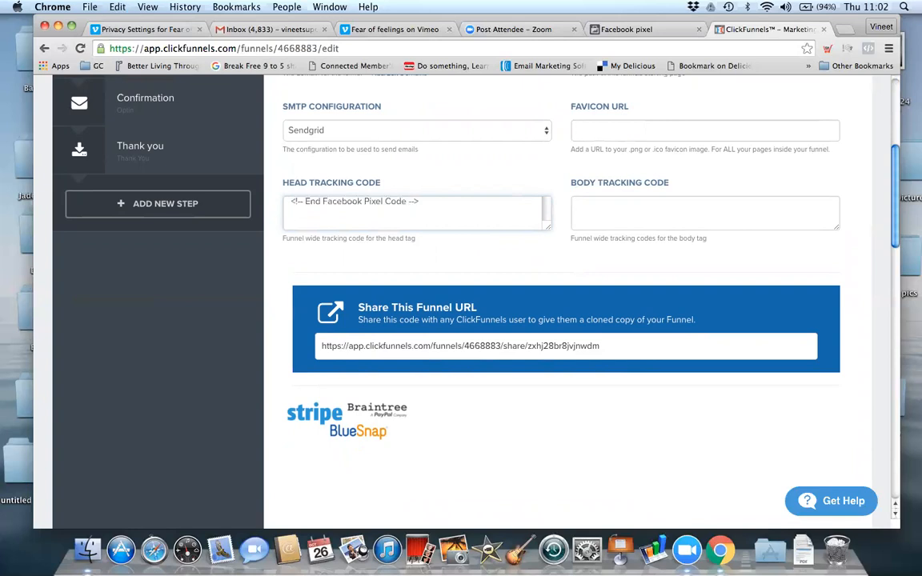
- Check the pasted head tracking code, then save and update the Consultation funnel's settings
scroll(412, 213, "up", 2)
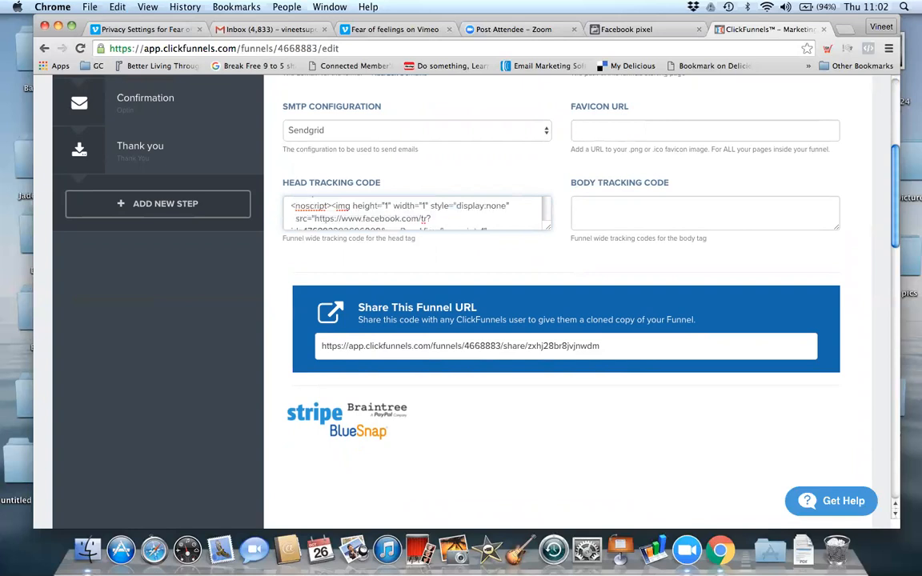
scroll(412, 213, "up", 3)
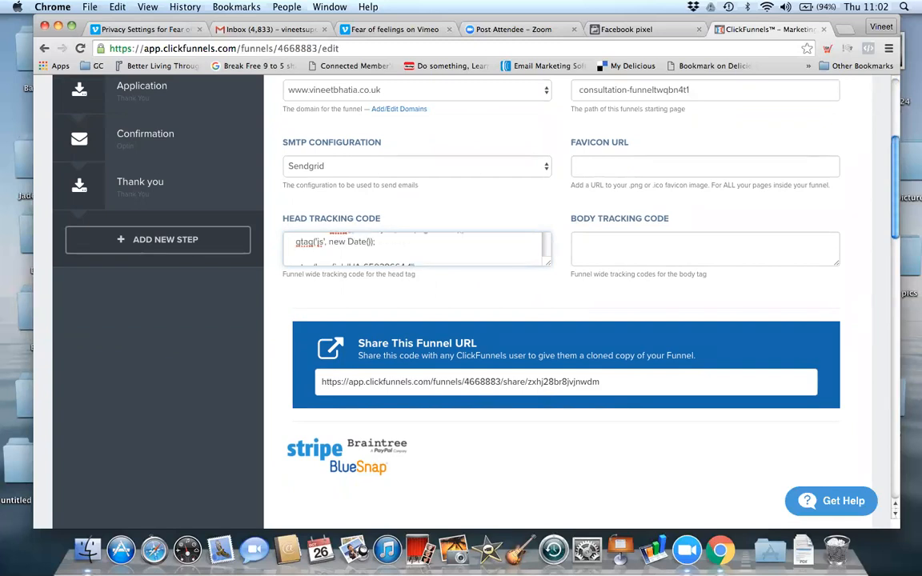
scroll(464, 305, "up", 5)
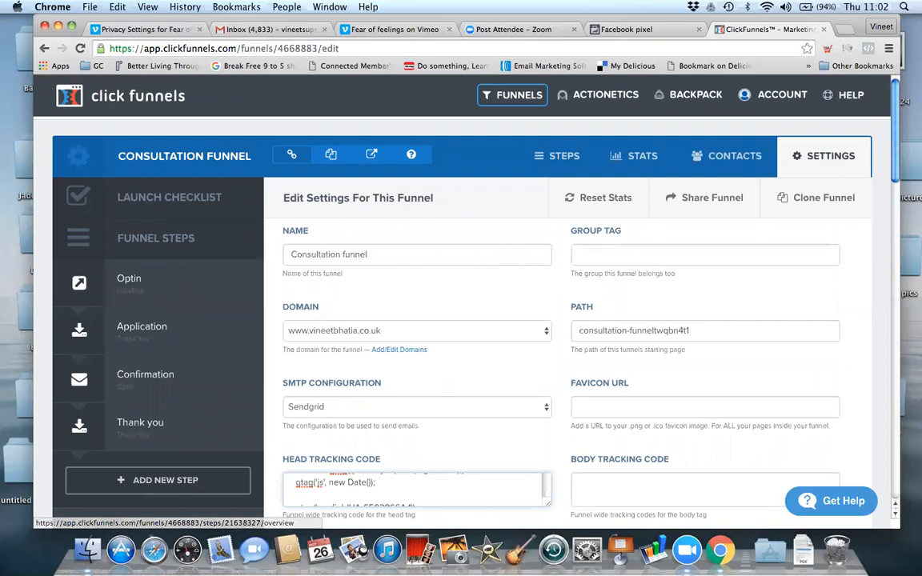
scroll(464, 304, "down", 5)
scroll(464, 304, "down", 10)
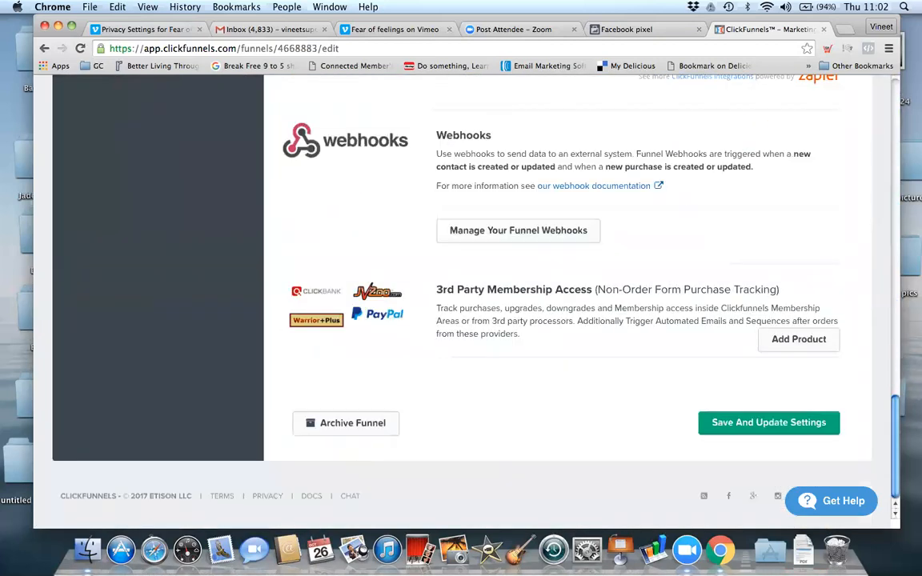
left_click(769, 422)
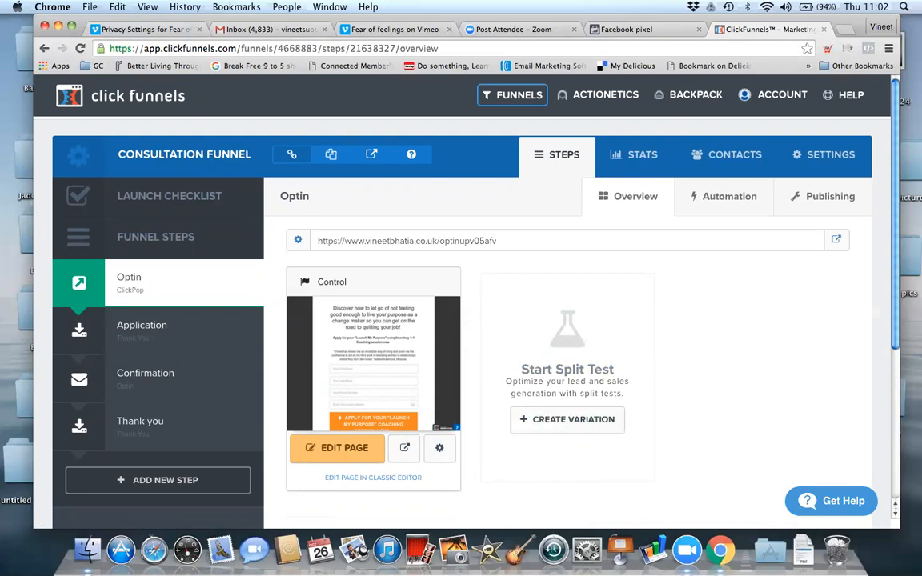
- Edit the funnel's Optin page, delete the Facebook pixel code from its header tracking code, and save the page
left_click(339, 445)
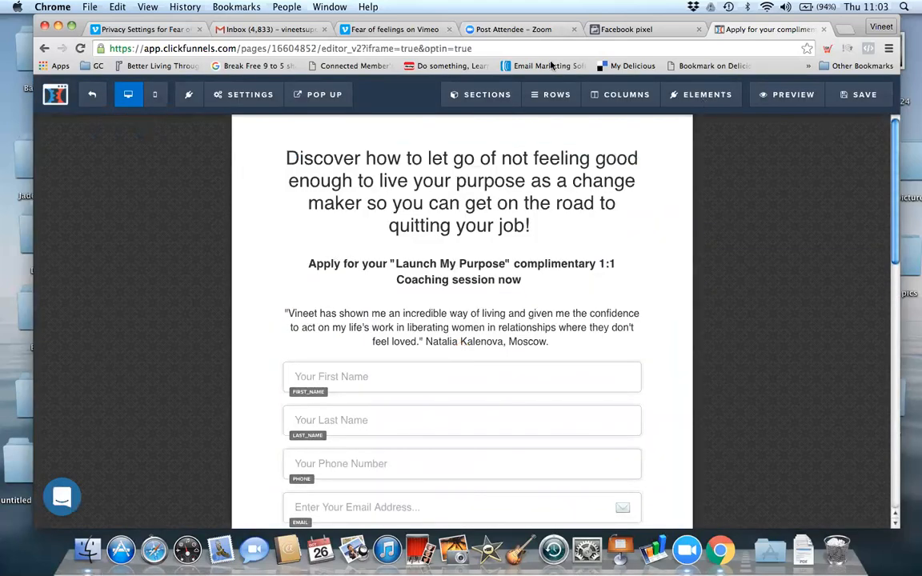
left_click(211, 94)
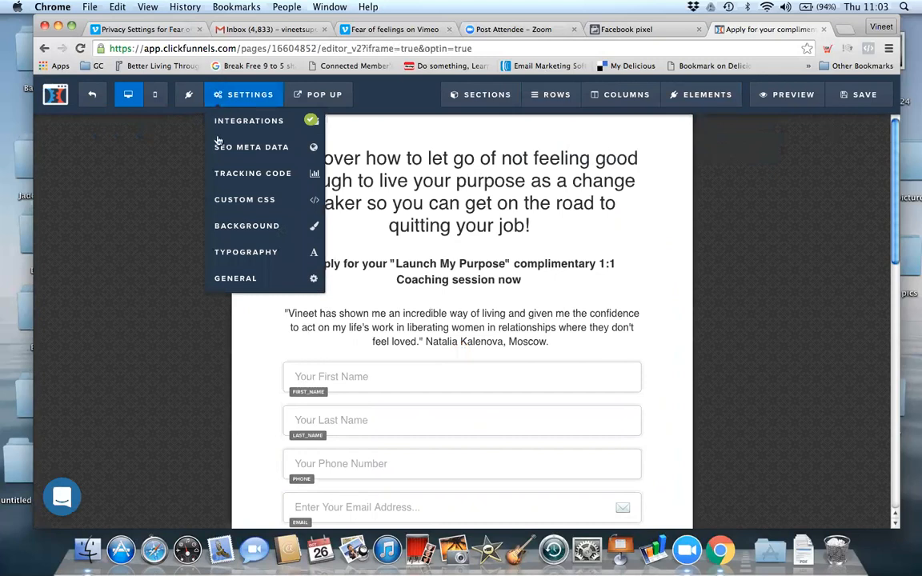
left_click(219, 173)
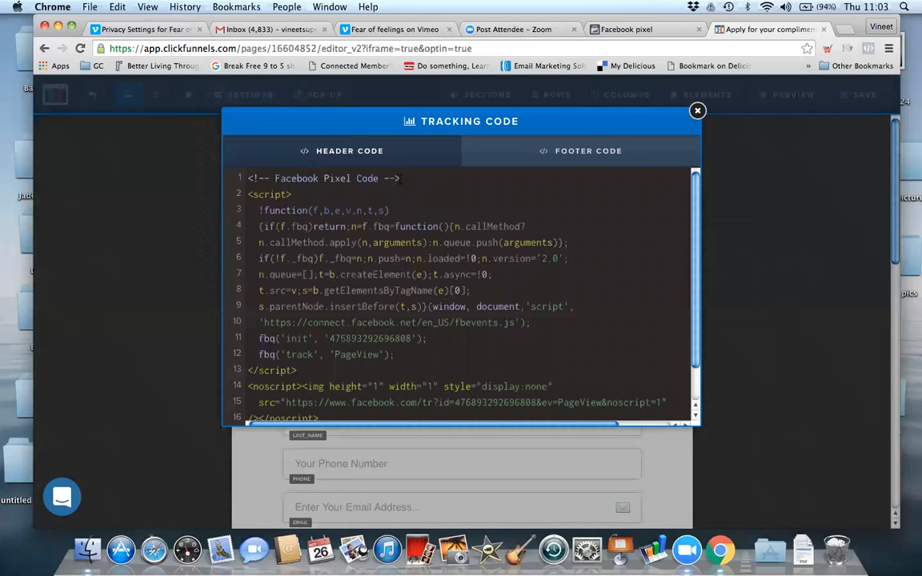
left_click_drag(248, 176, 390, 484)
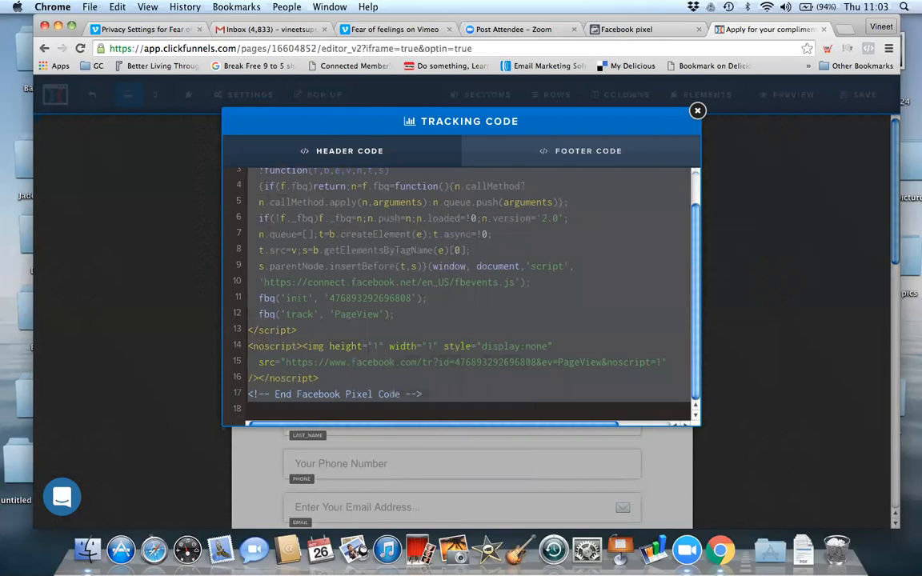
key("BackSpace")
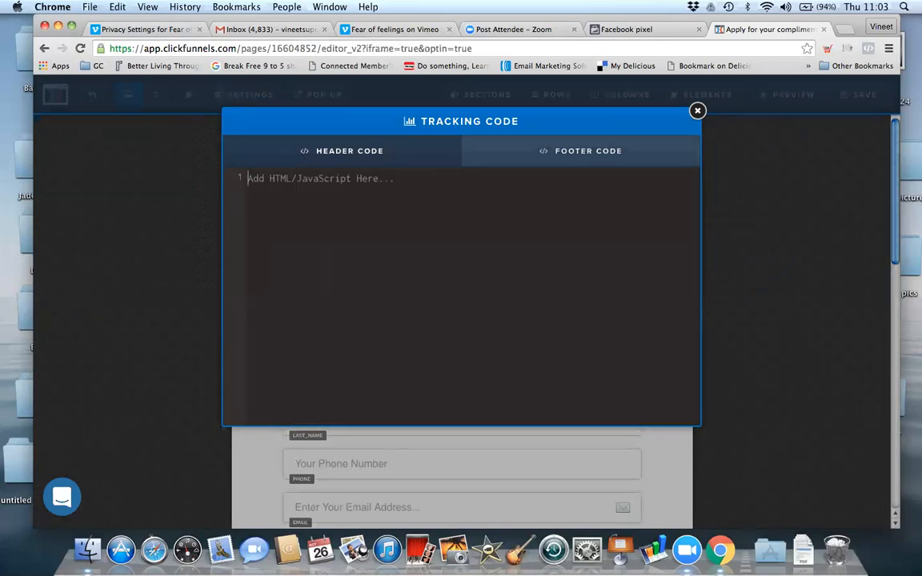
left_click(697, 111)
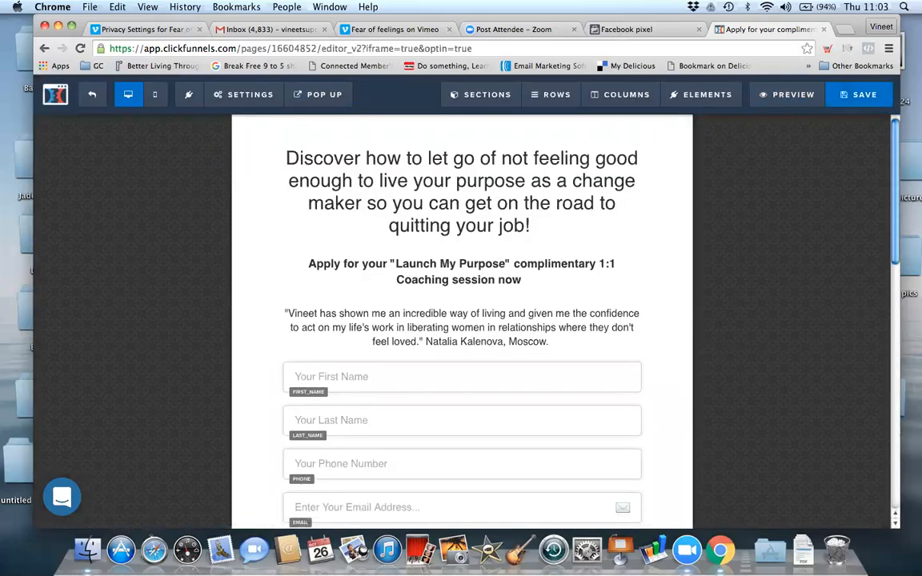
left_click(858, 95)
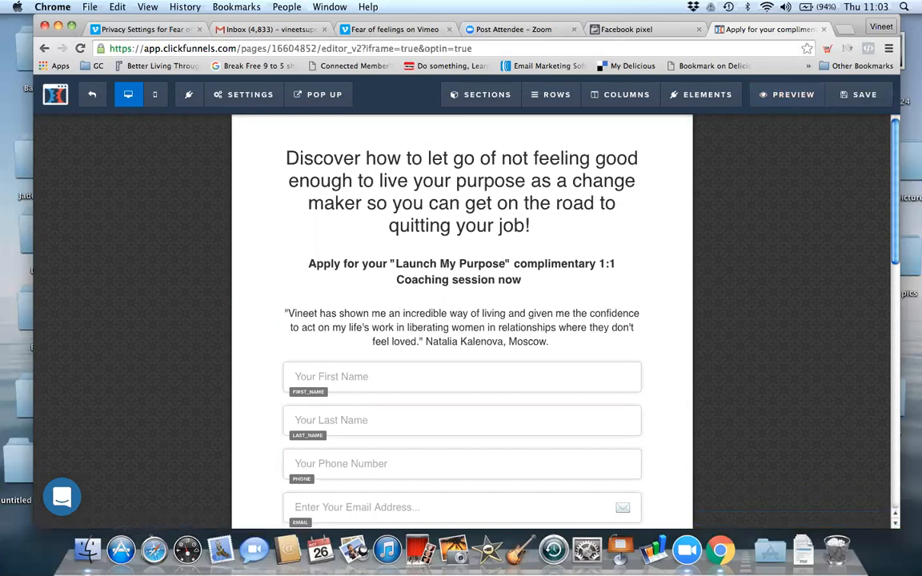
- Return to the Facebook pixel page and continue the code installation to the stage for adding events to track
left_click(626, 29)
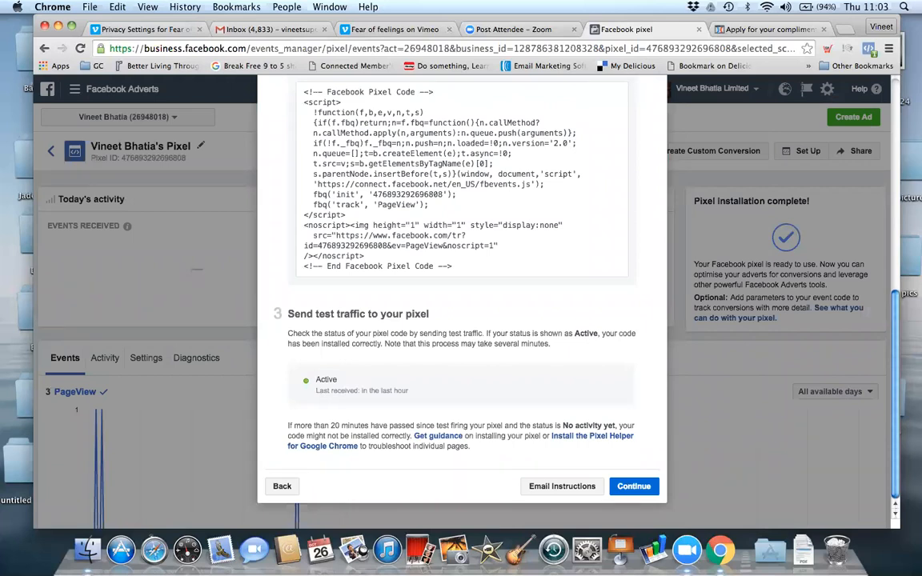
left_click(633, 485)
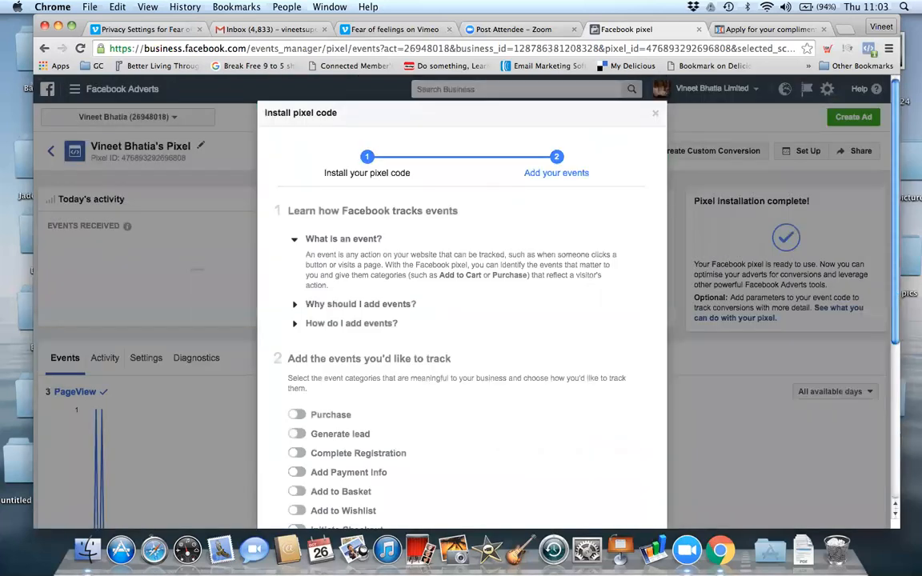
scroll(461, 320, "down", 1)
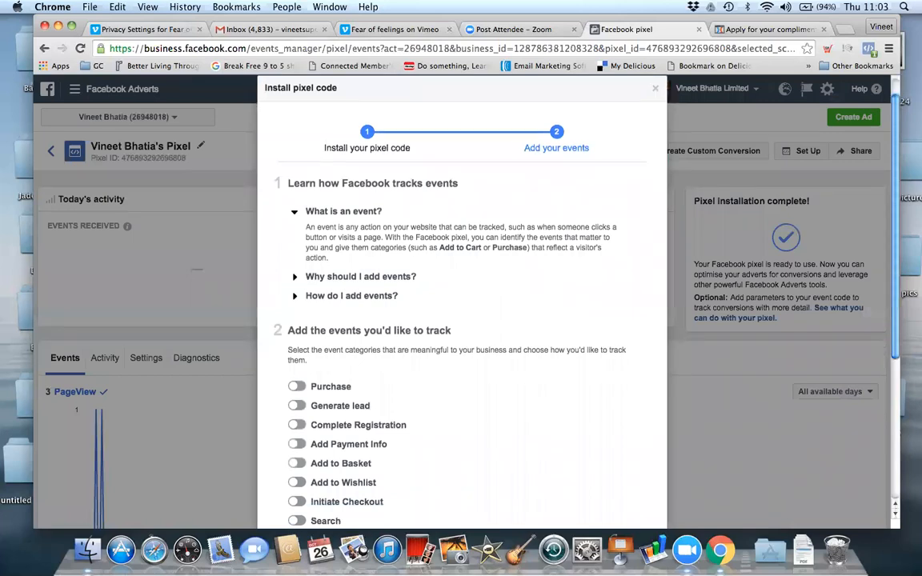
- Review the event categories available for tracking and the Pixel Helper documentation, then close both
scroll(461, 320, "down", 5)
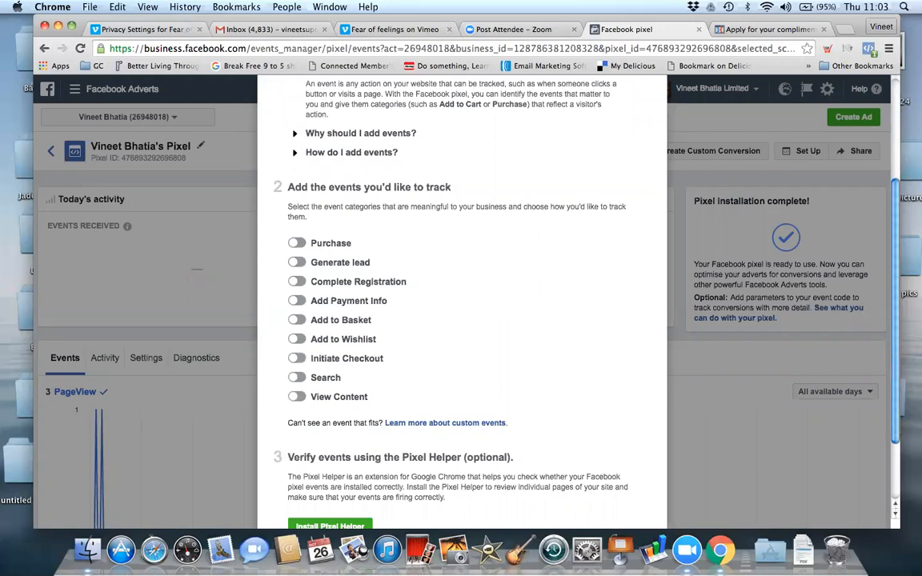
scroll(462, 321, "up", 1)
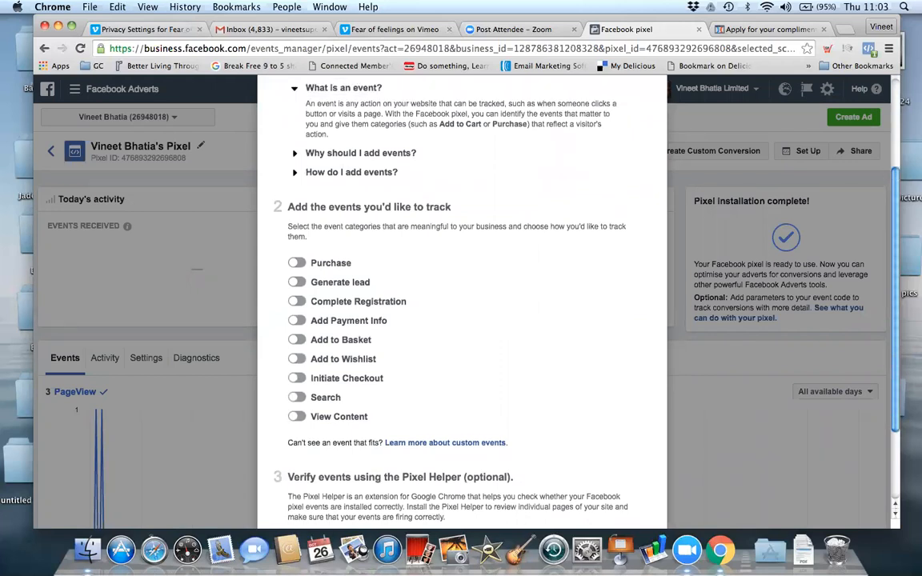
scroll(462, 320, "up", 2)
scroll(462, 320, "down", 5)
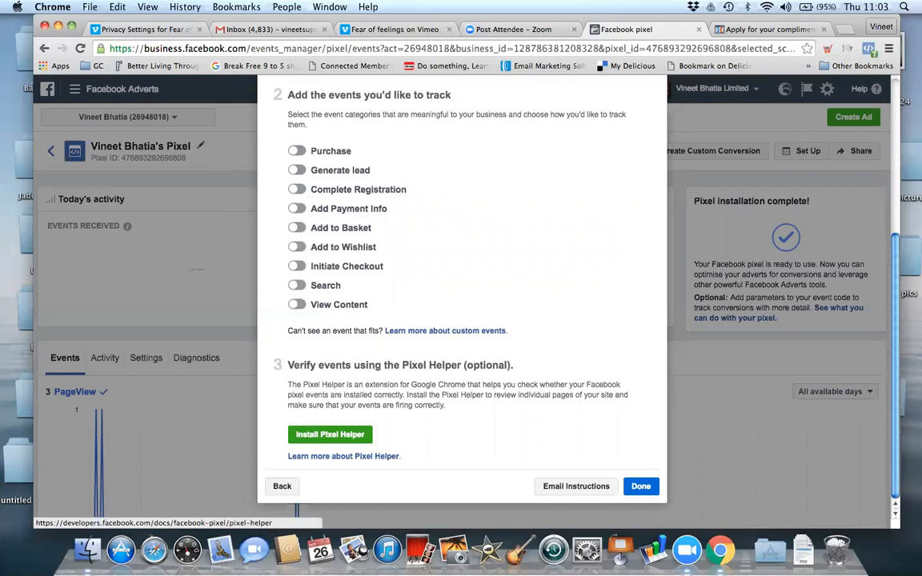
left_click(343, 456)
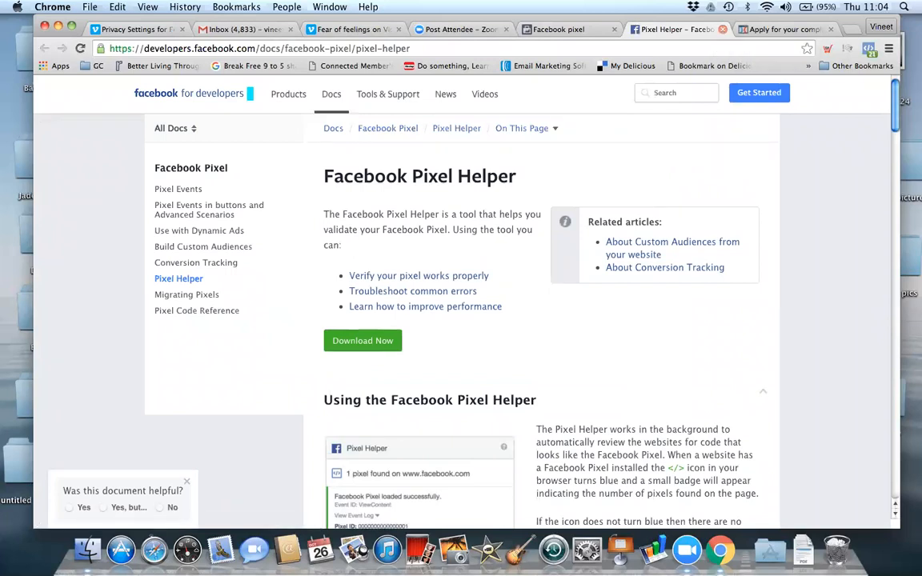
left_click(722, 29)
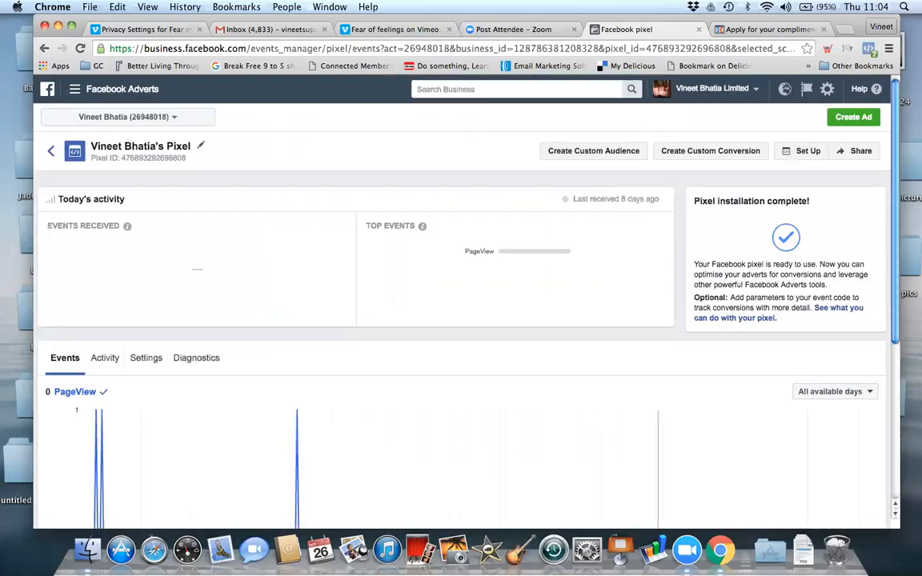
- Enlarge the browser window, reload the pixel's page, and check the PageView event's activity chart and status
scroll(605, 378, "down", 5)
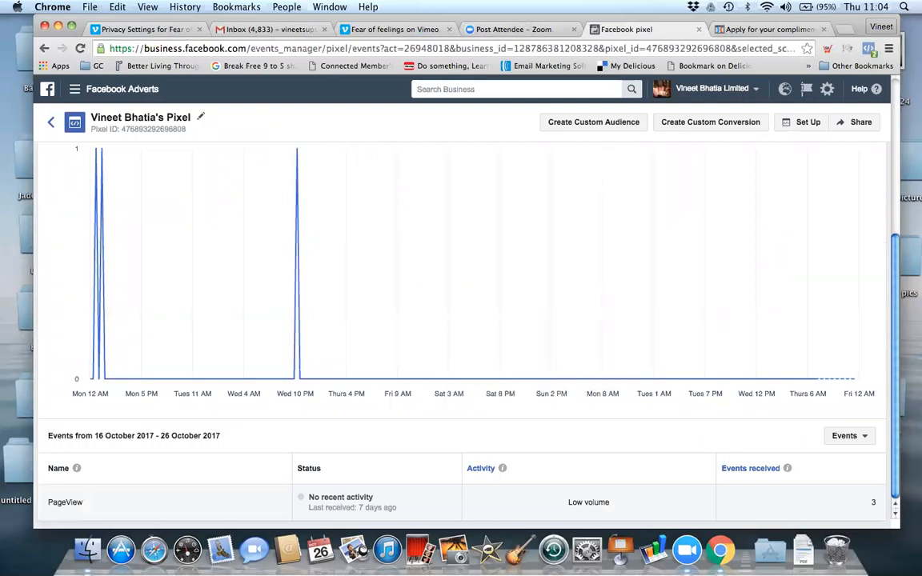
left_click(72, 25)
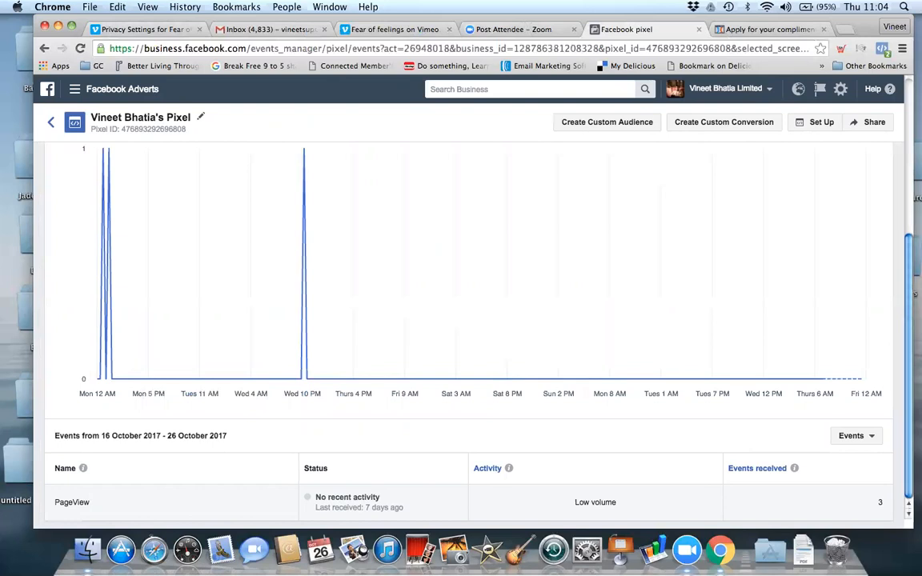
left_click(461, 49)
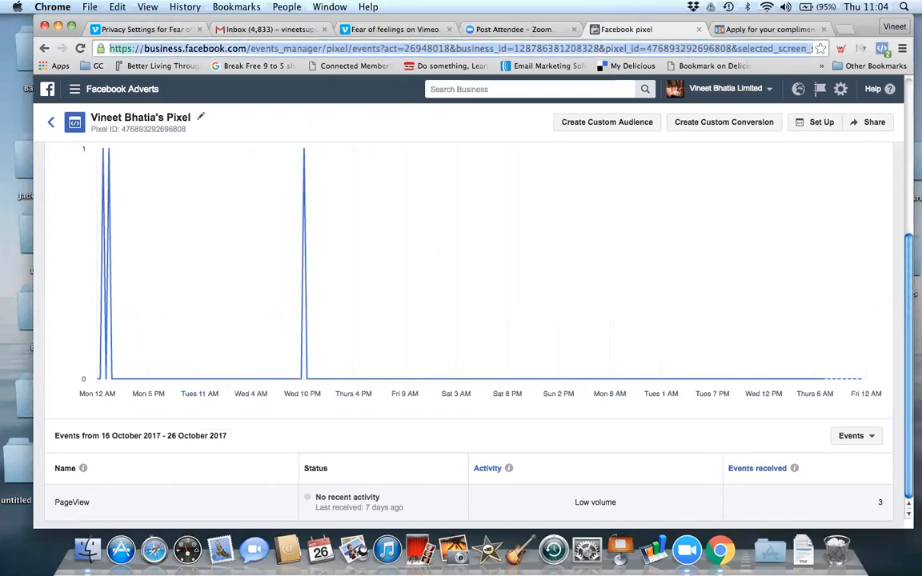
key("Return")
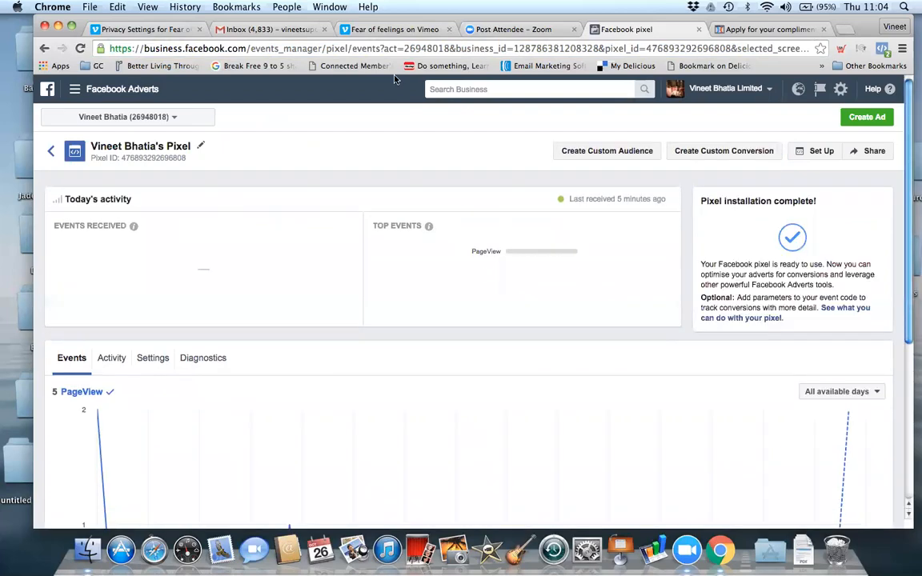
scroll(92, 284, "down", 5)
scroll(92, 284, "down", 2)
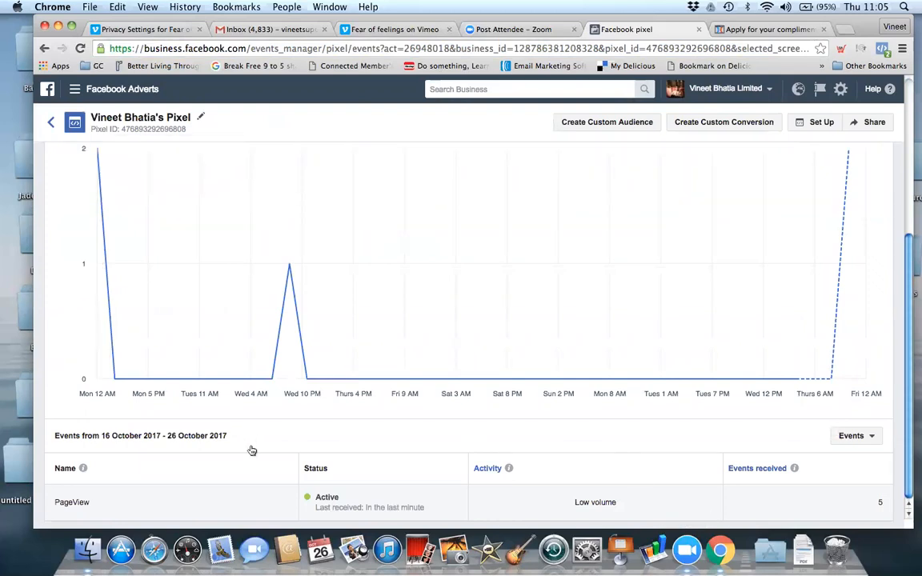
- Look through the pixel's event breakdown options, recent PageView activity, and settings for audiences and custom conversions
left_click(857, 440)
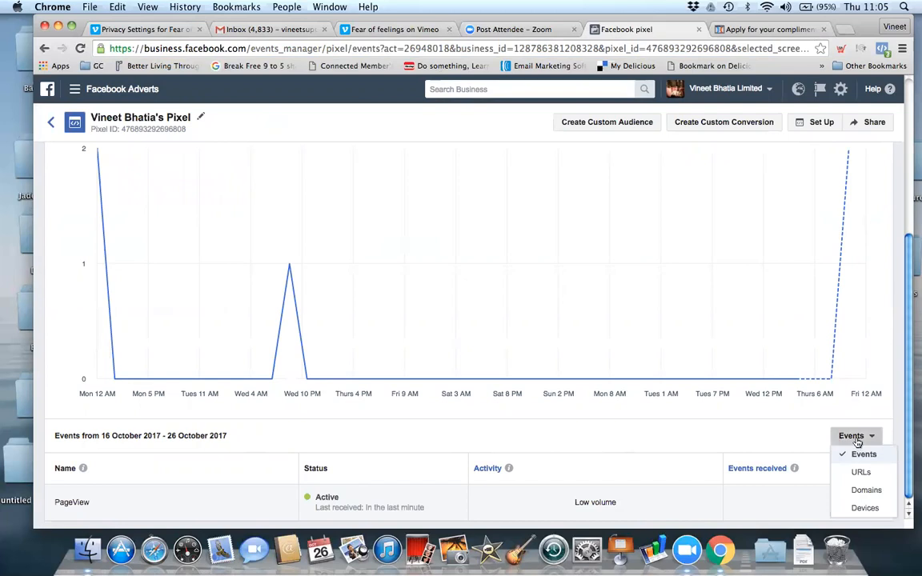
left_click(857, 442)
scroll(203, 450, "up", 5)
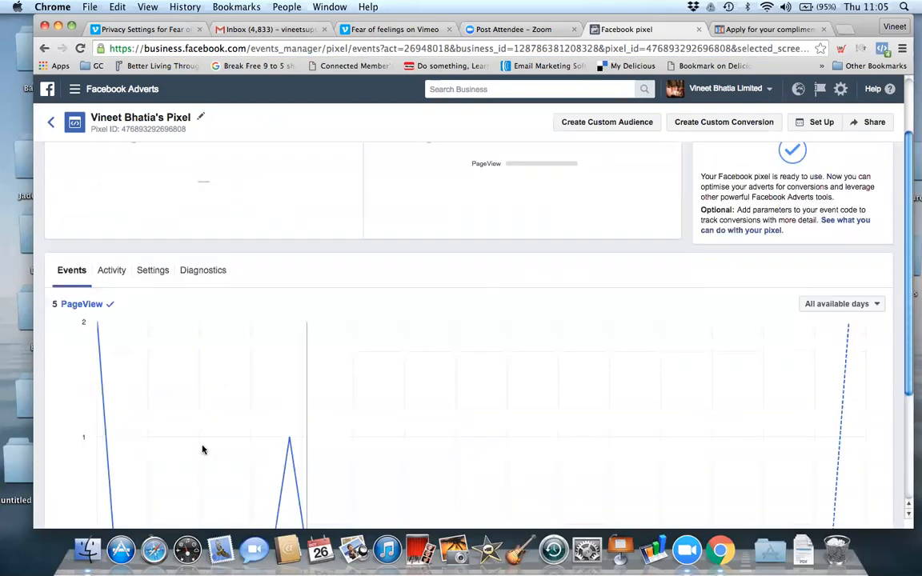
left_click(115, 365)
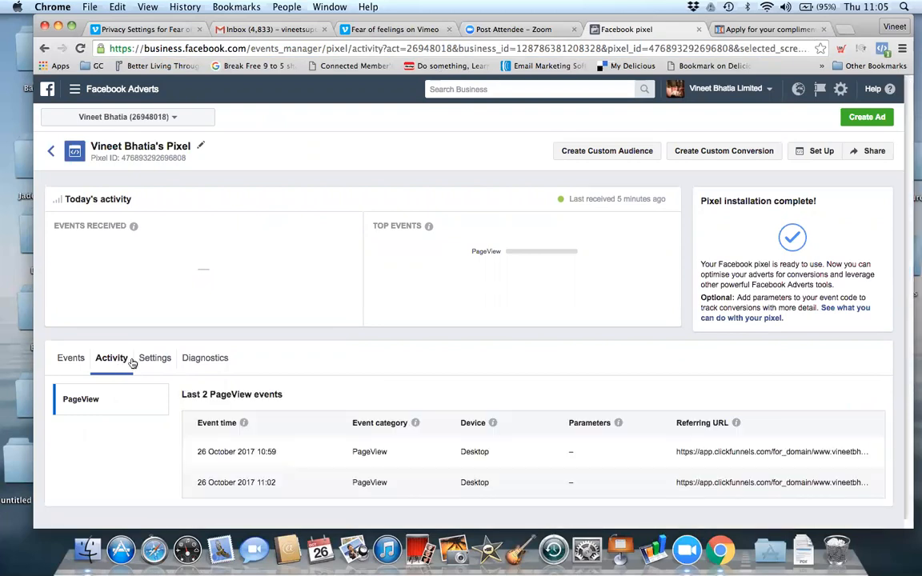
left_click(137, 361)
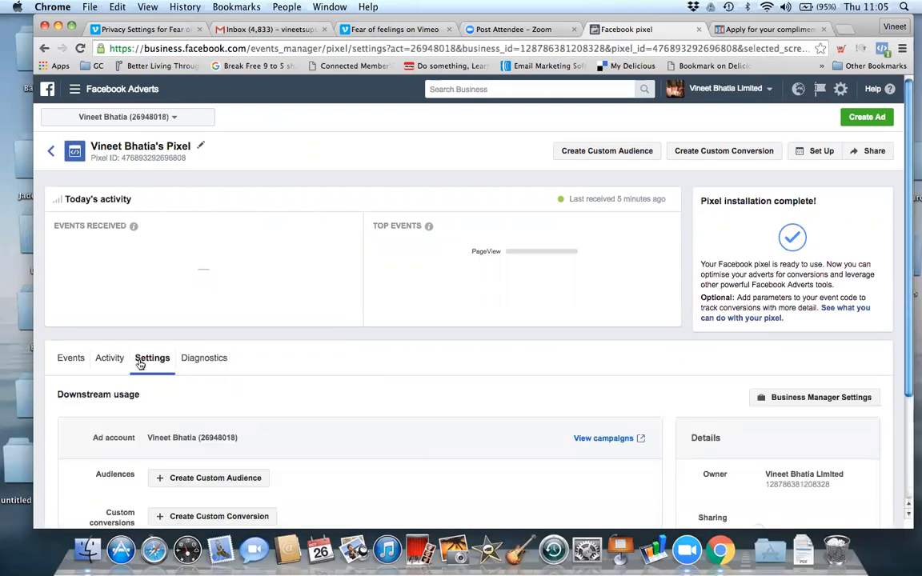
scroll(140, 363, "down", 3)
scroll(162, 420, "up", 3)
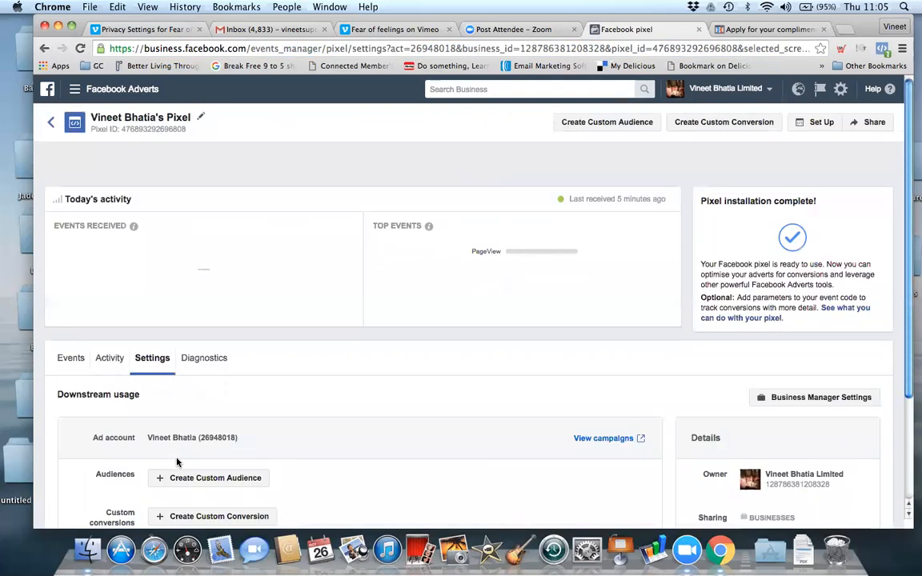
left_click(70, 357)
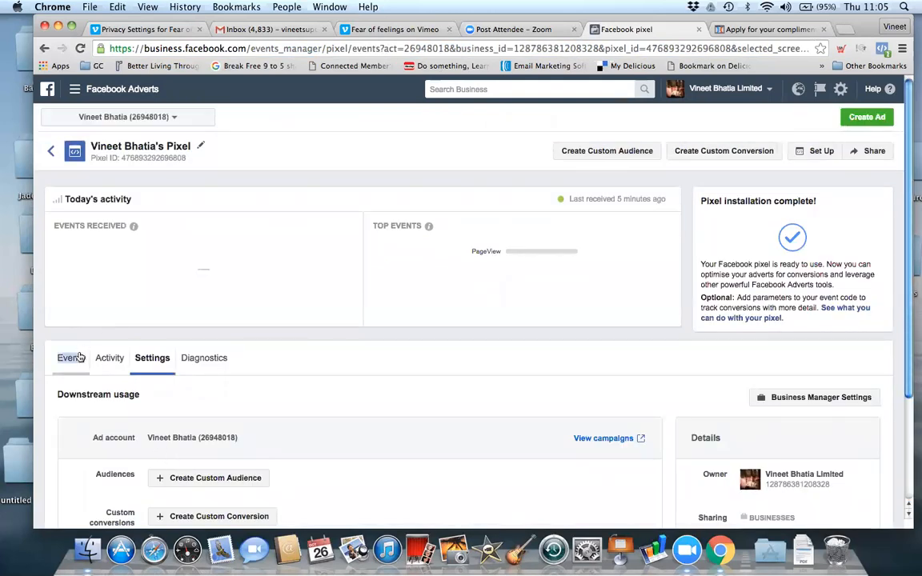
scroll(96, 355, "down", 5)
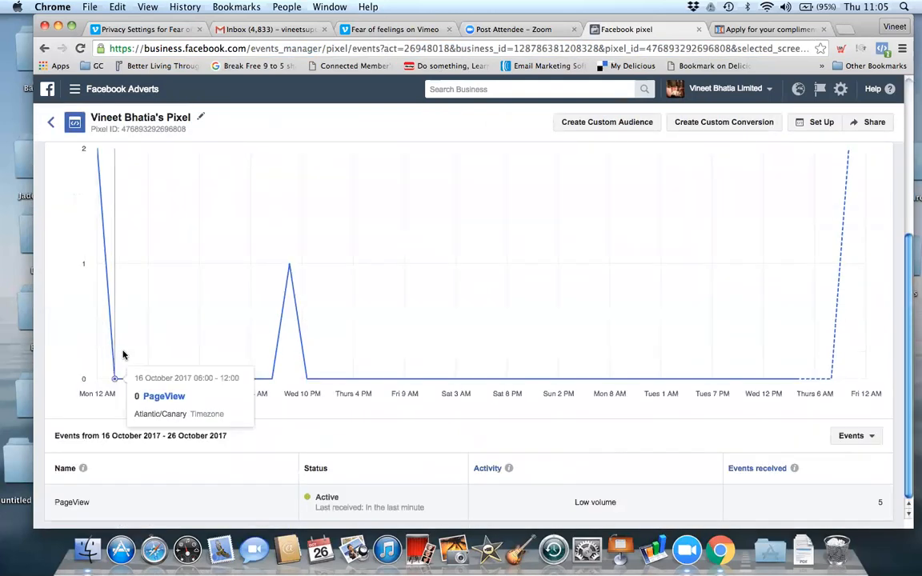
scroll(137, 177, "up", 2)
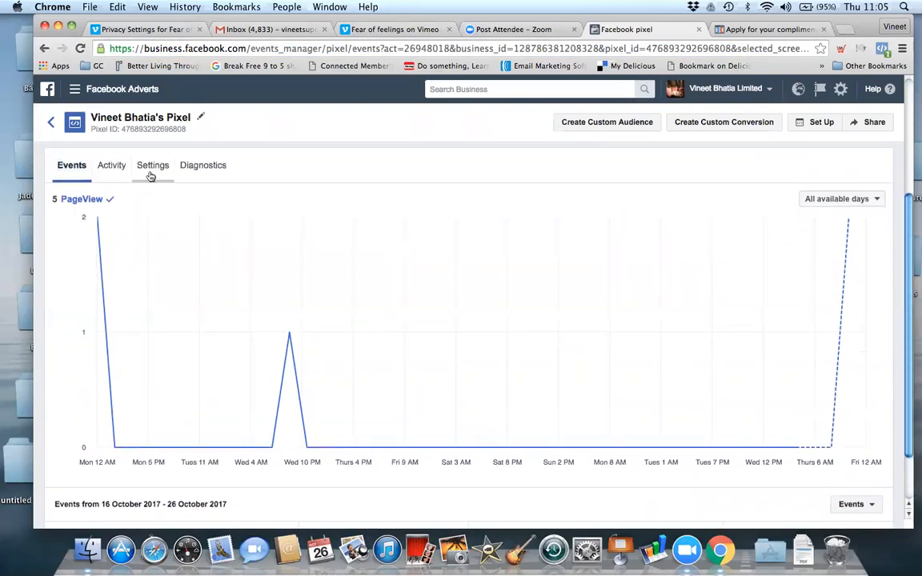
left_click(149, 170)
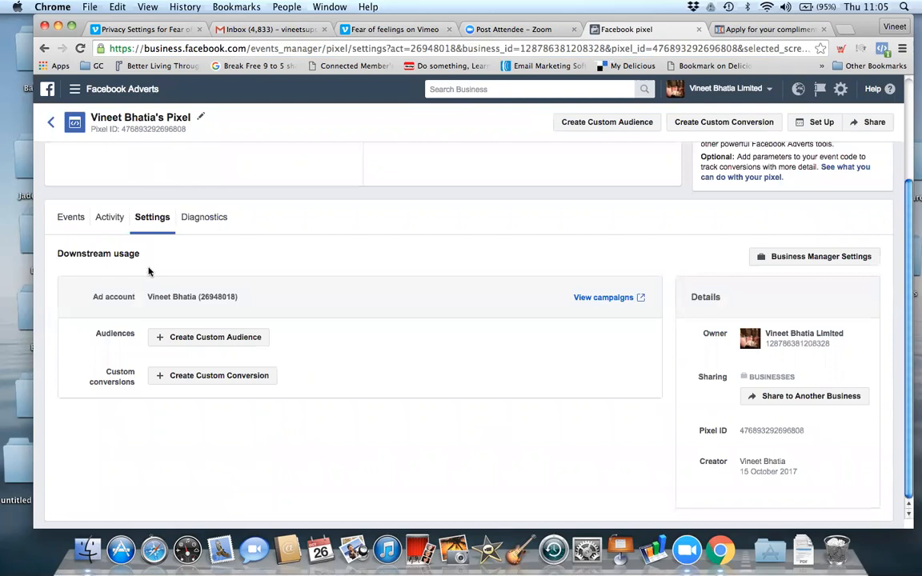
left_click(116, 218)
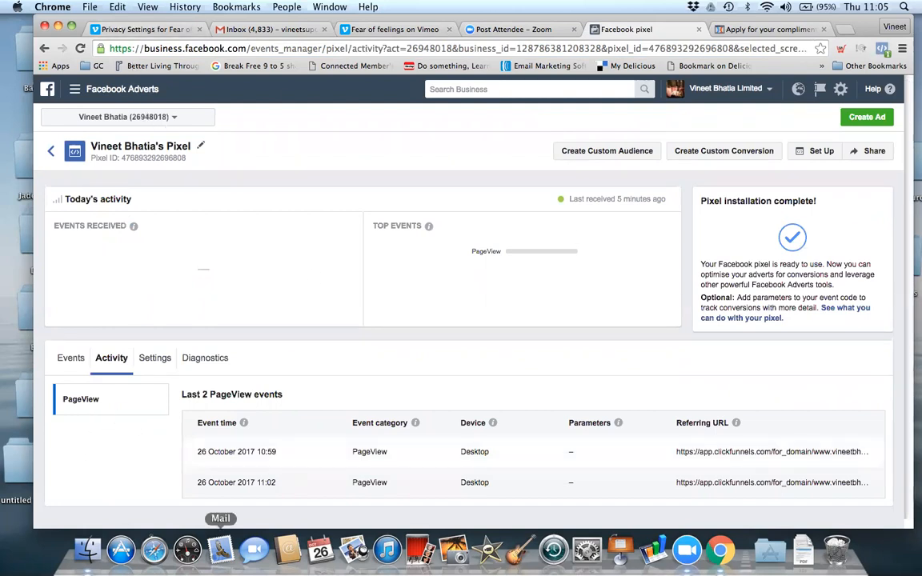
- Return to the pixel's events overview and check the ways its events table can be broken down
left_click(72, 361)
scroll(139, 390, "down", 1)
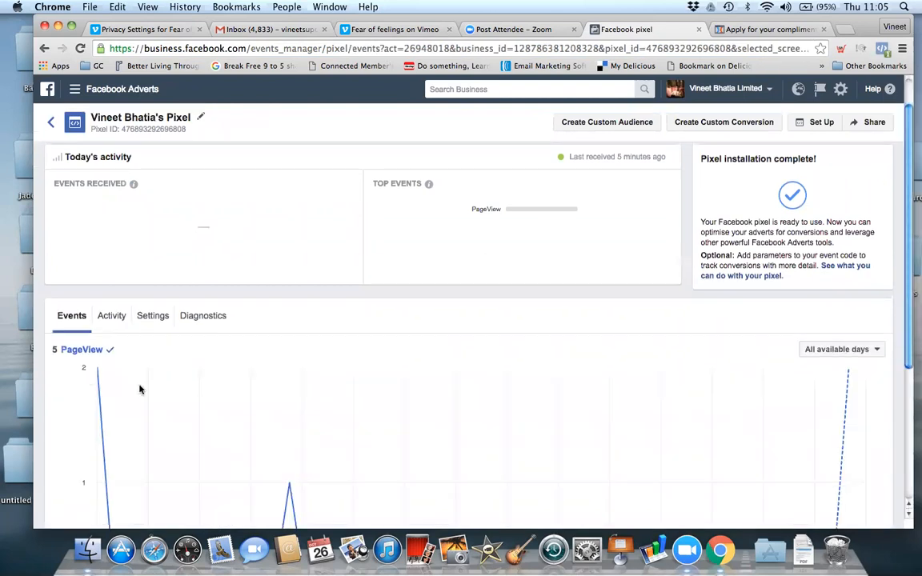
scroll(139, 390, "down", 5)
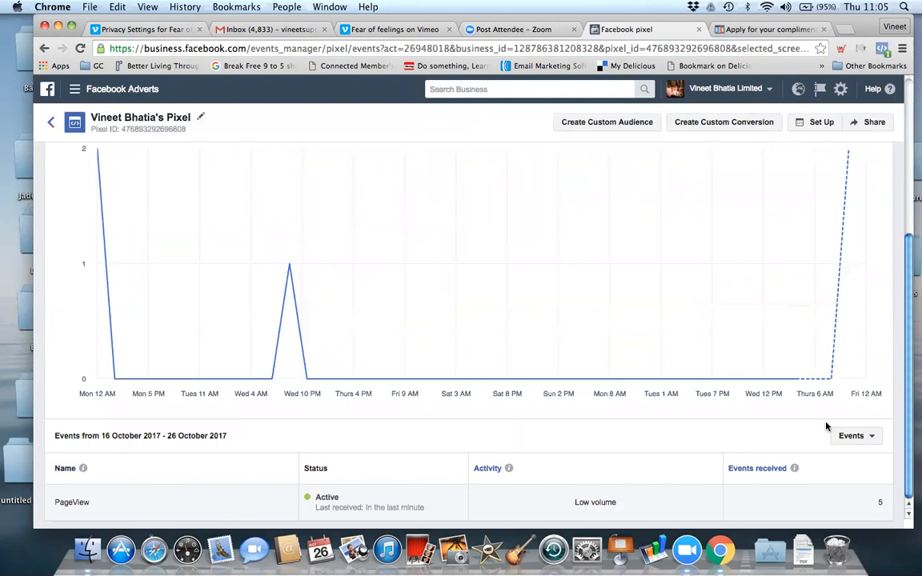
left_click(846, 442)
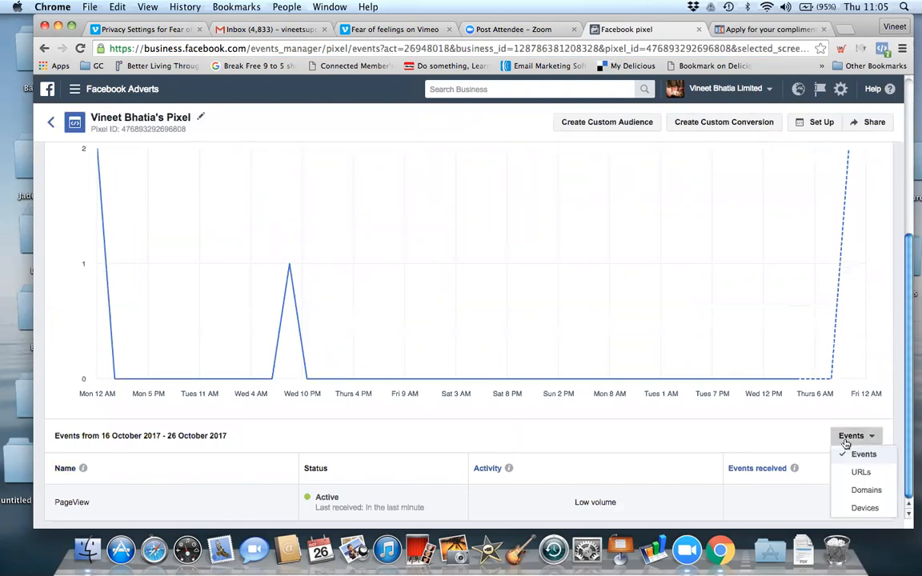
left_click(842, 441)
scroll(757, 397, "up", 5)
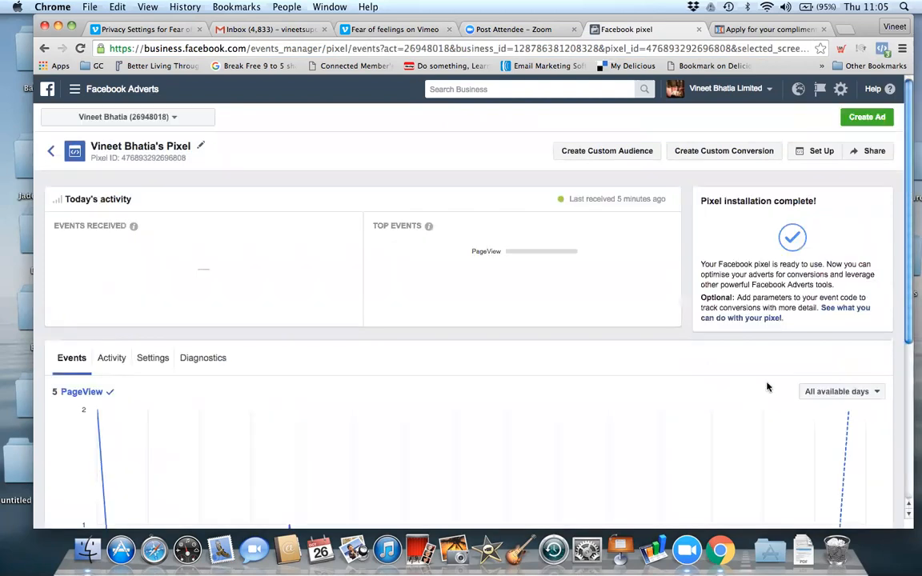
- Reopen the pixel setup, choose to install the code manually, and continue to the stage for adding events
left_click(824, 151)
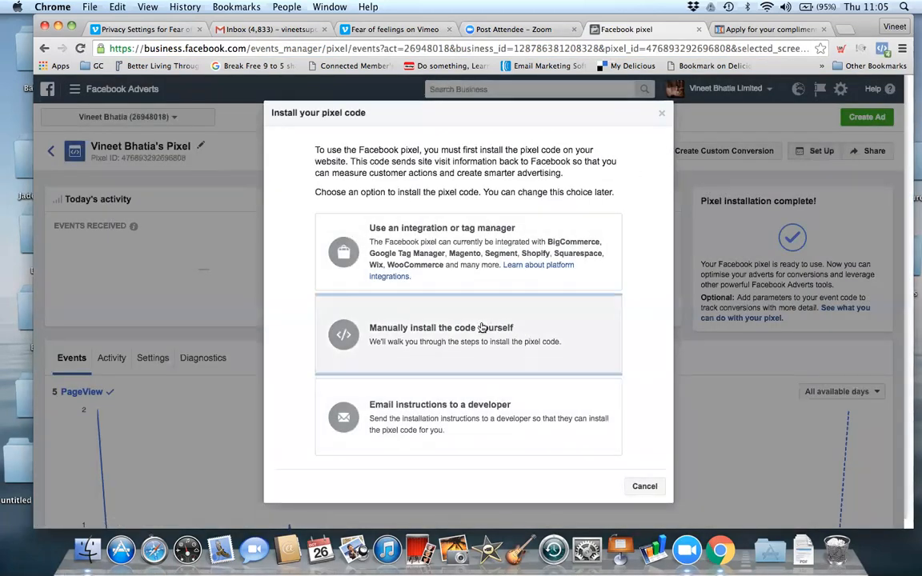
left_click(479, 327)
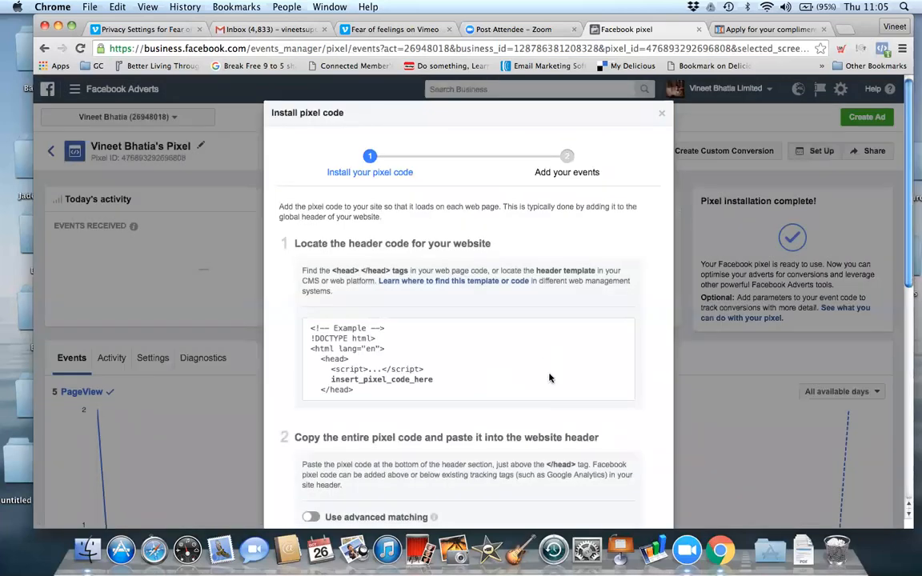
scroll(549, 400, "down", 2)
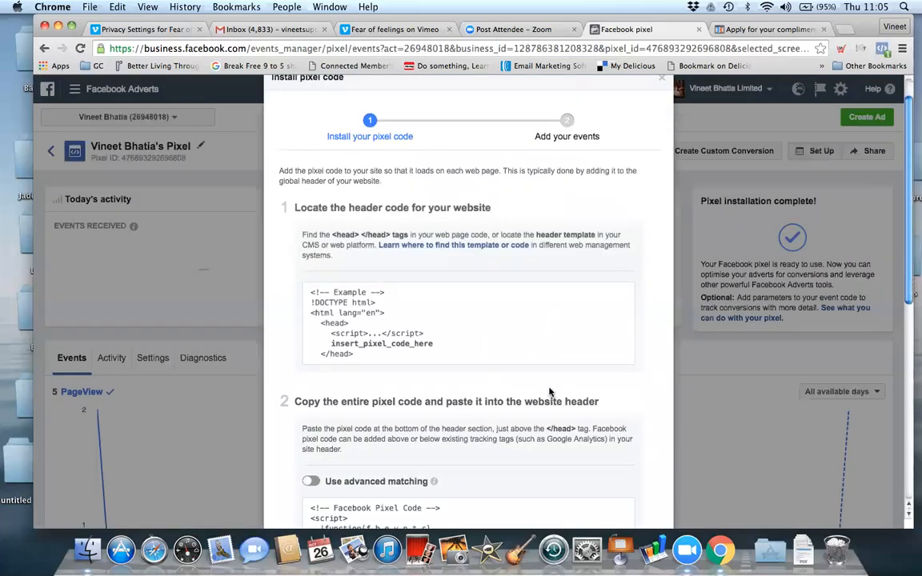
scroll(549, 392, "down", 10)
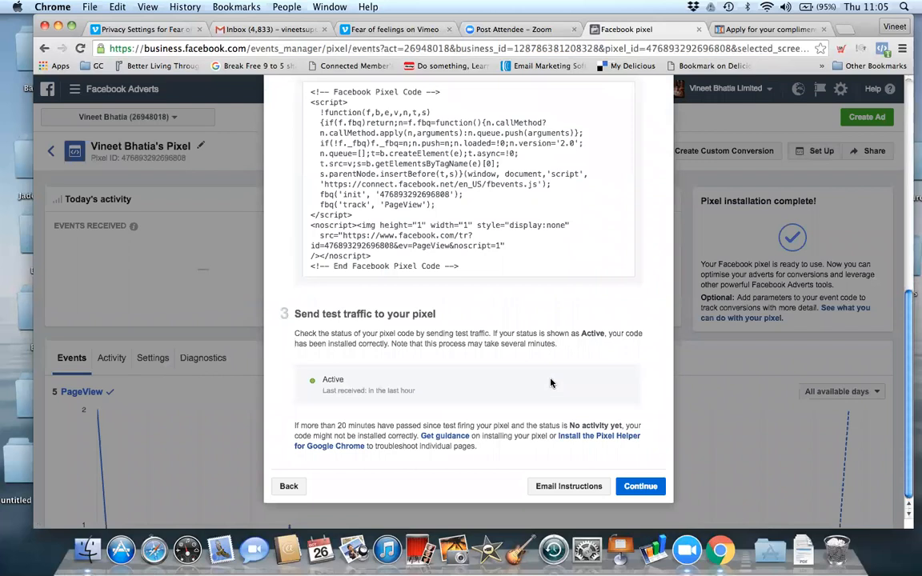
left_click(639, 485)
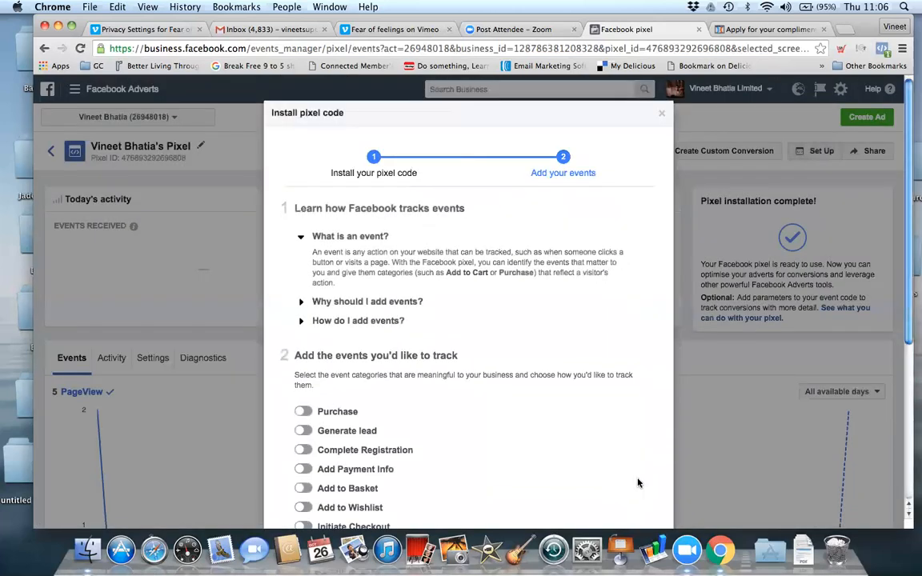
- Expand the explanation of how to add events and review the event categories and Pixel Helper section
scroll(499, 284, "down", 4)
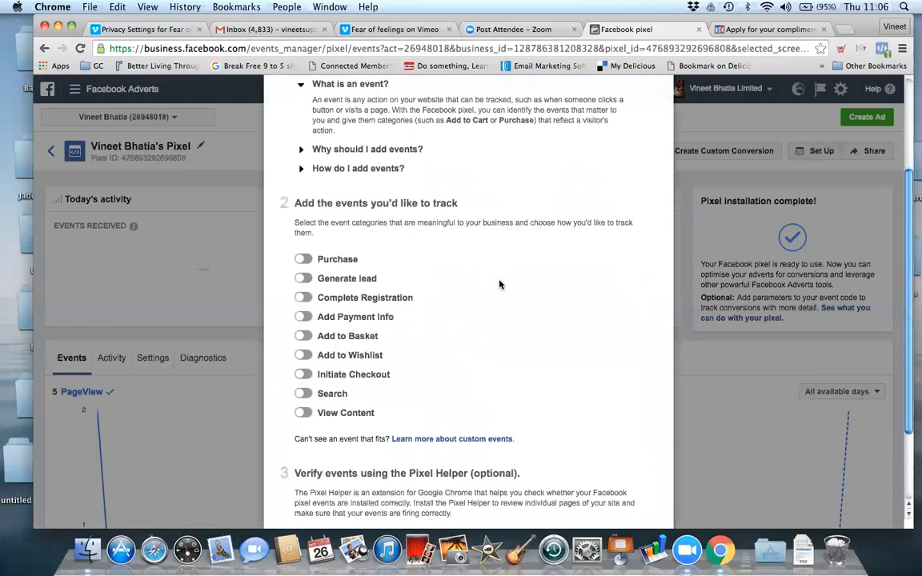
left_click(389, 171)
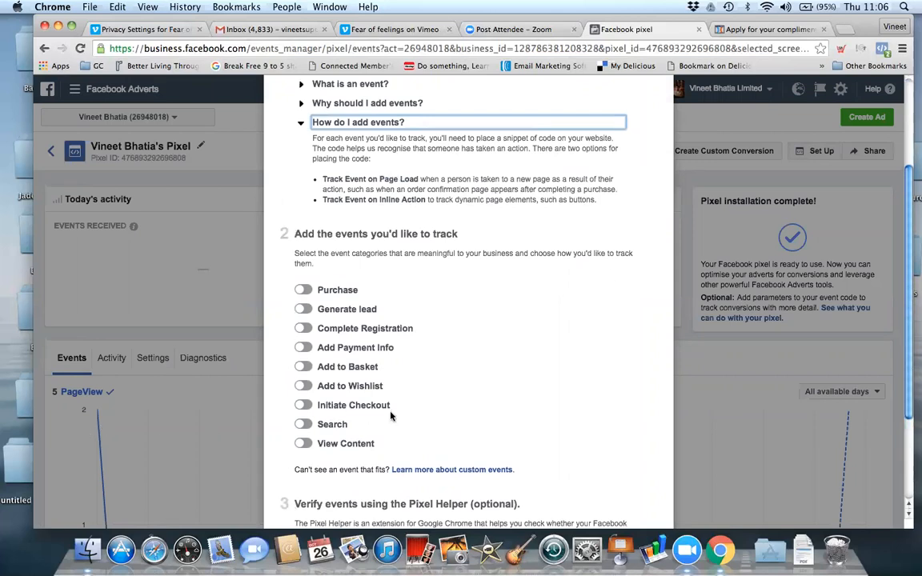
scroll(490, 468, "down", 3)
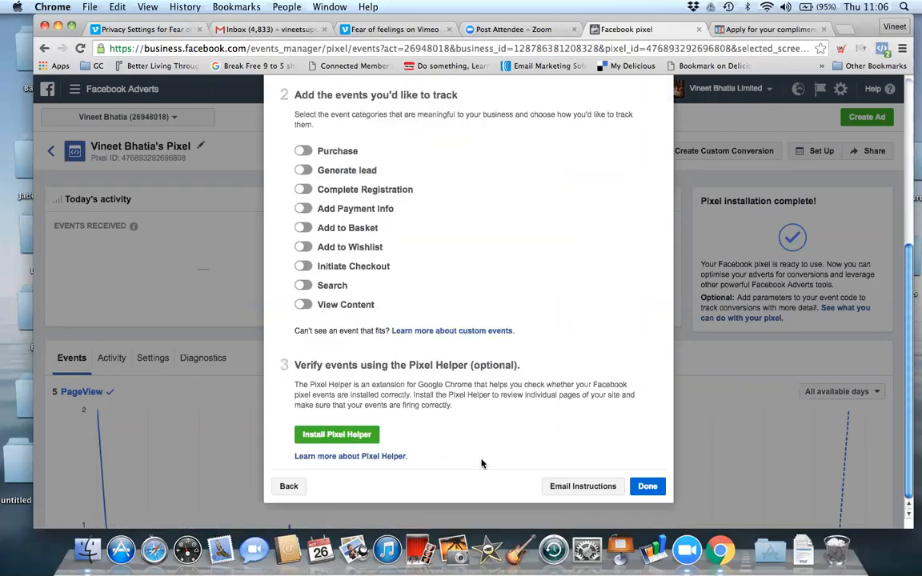
- Open the help article linked for custom events and read its section on the basic pixel installation
left_click(474, 331)
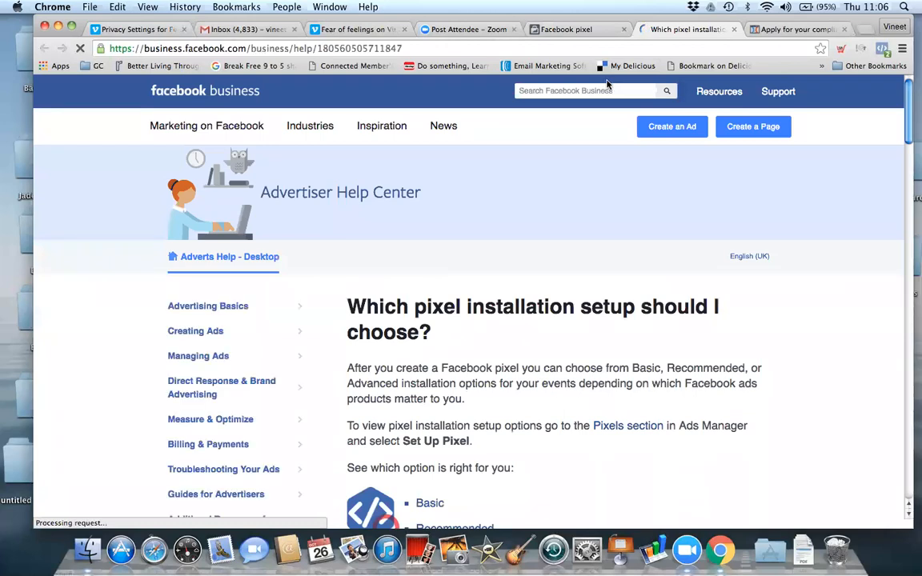
scroll(480, 460, "down", 10)
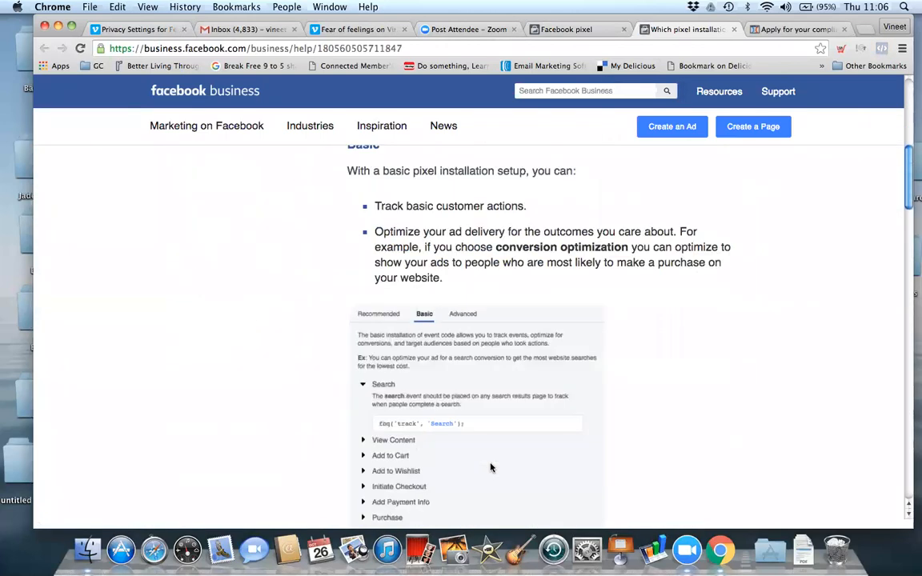
scroll(490, 467, "down", 1)
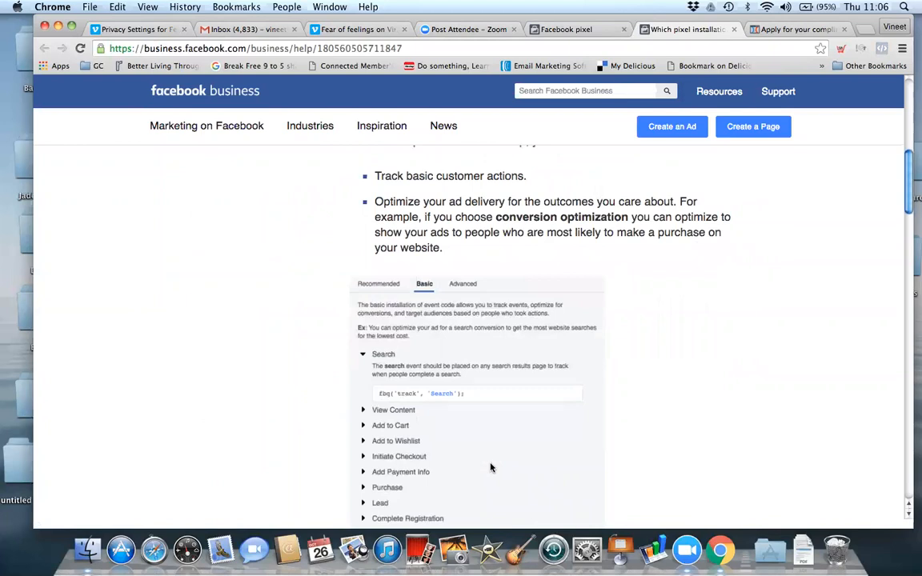
- Go back to the pixel setup and review the list of event categories that can be tracked
scroll(491, 467, "up", 8)
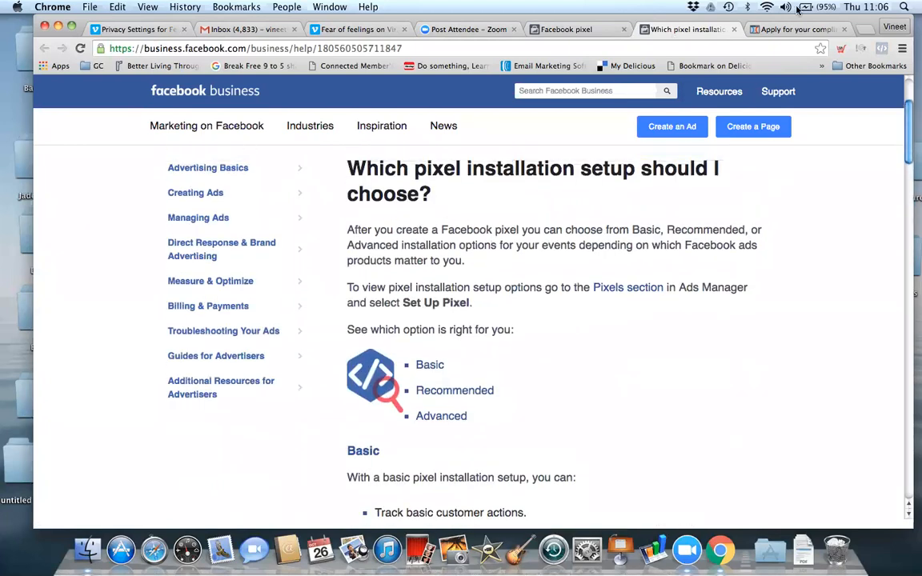
left_click(596, 33)
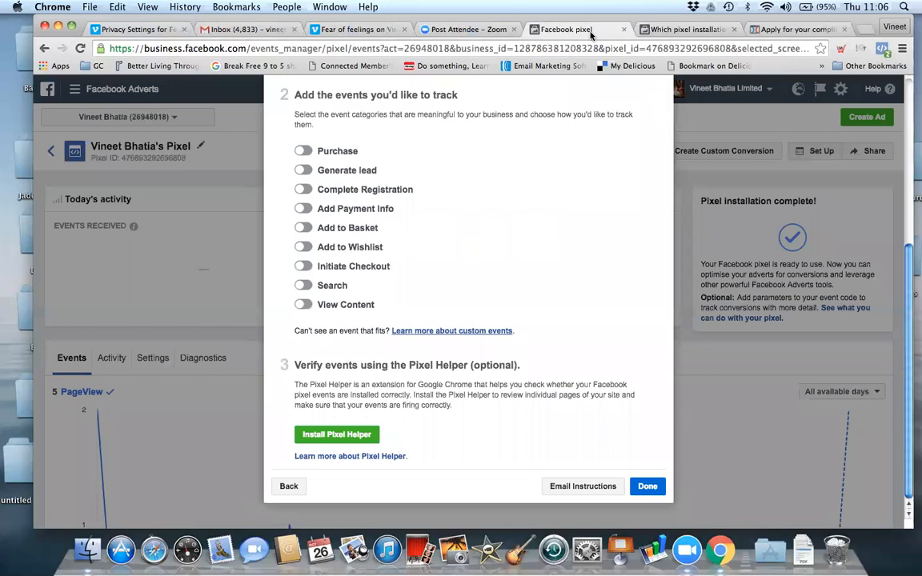
left_click_drag(318, 151, 348, 265)
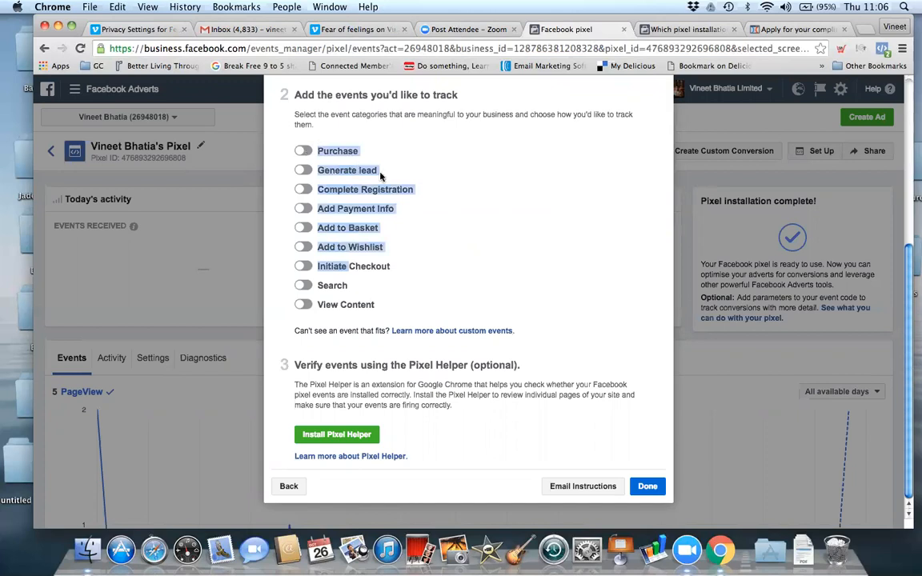
left_click(448, 318)
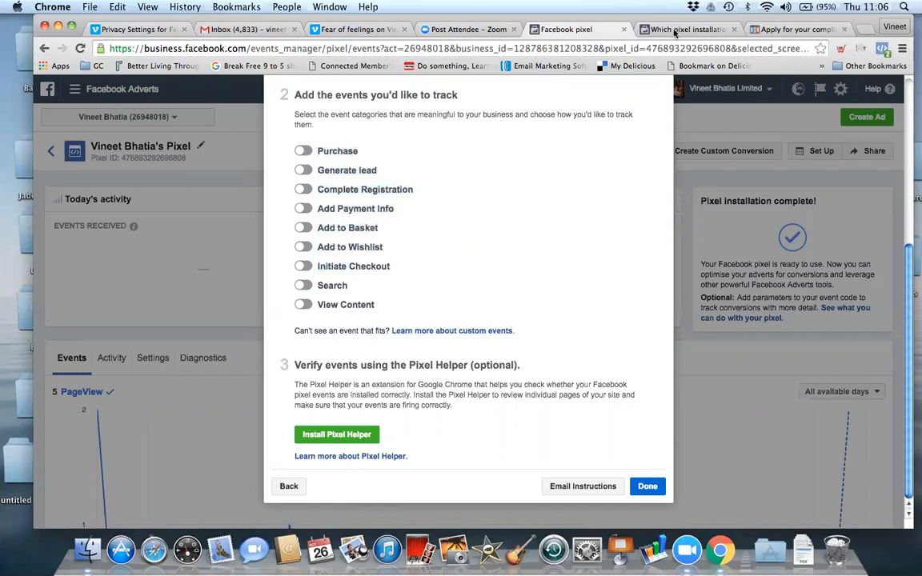
- Return to the pixel installation help article and examine its recommended and advanced setup sections
left_click(677, 28)
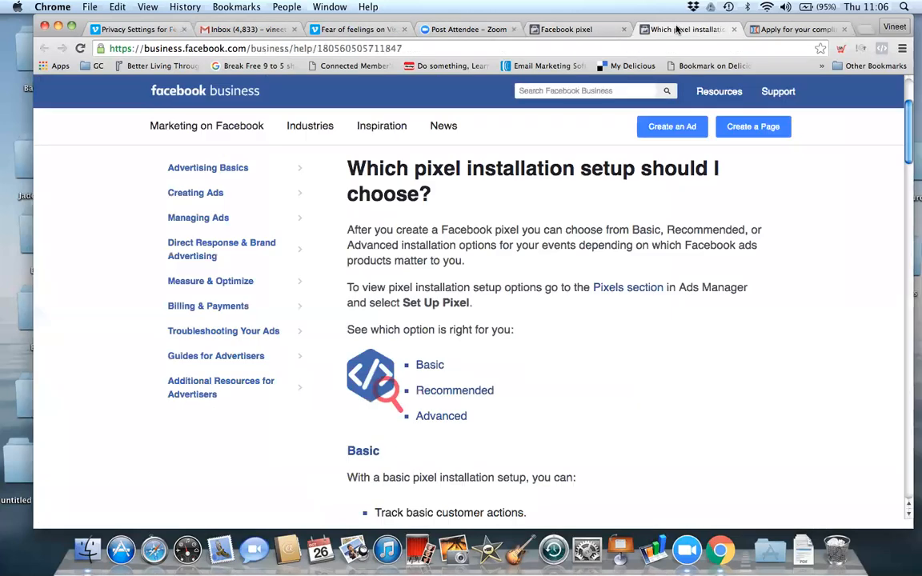
scroll(377, 267, "down", 10)
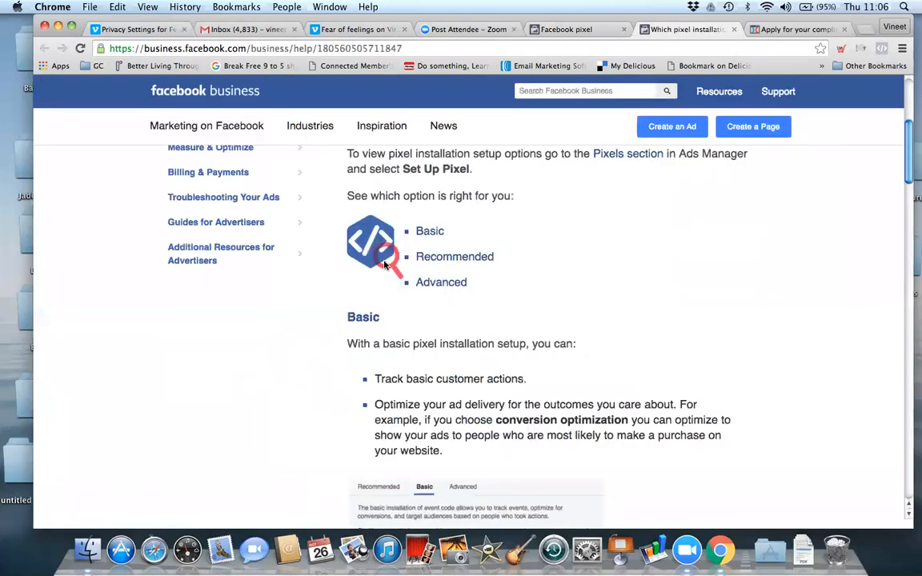
scroll(385, 264, "down", 6)
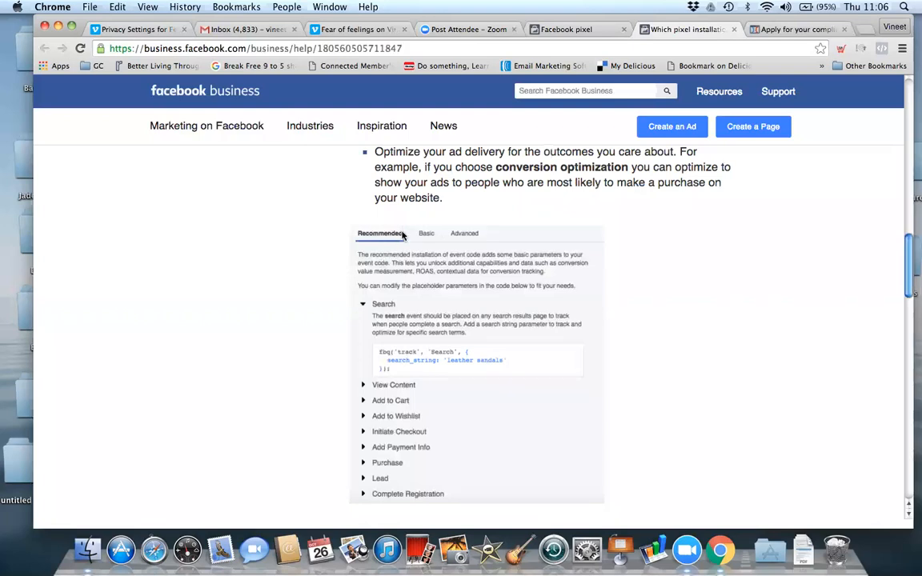
scroll(392, 224, "down", 8)
scroll(449, 217, "down", 4)
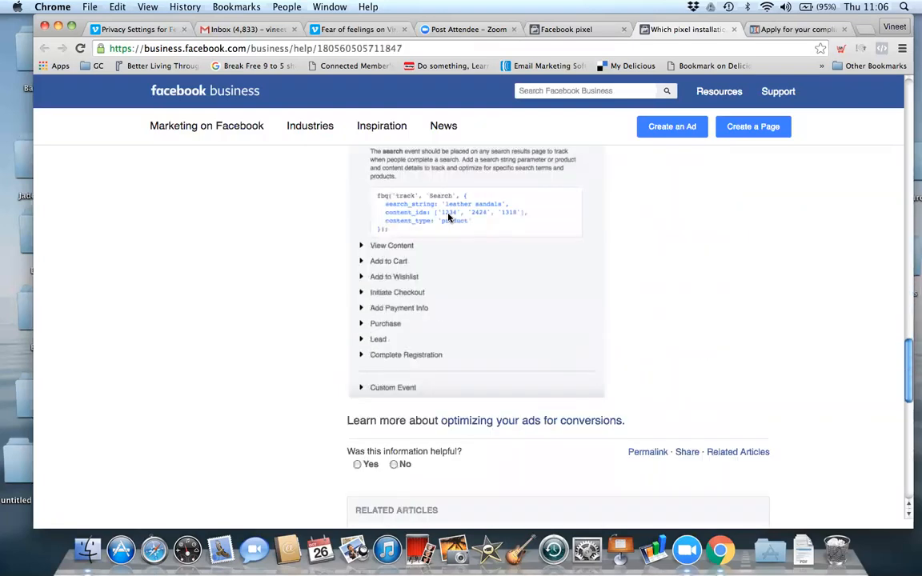
scroll(452, 214, "down", 3)
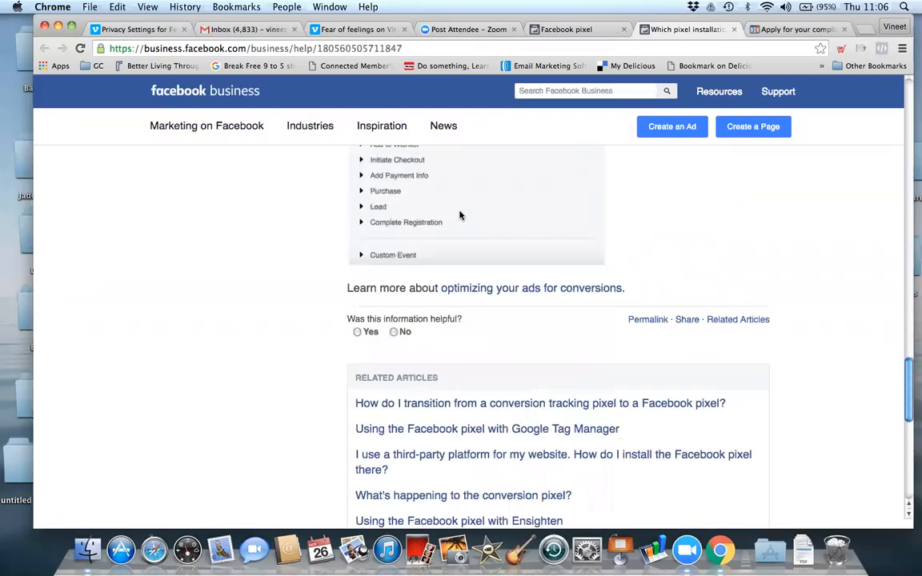
scroll(460, 201, "up", 10)
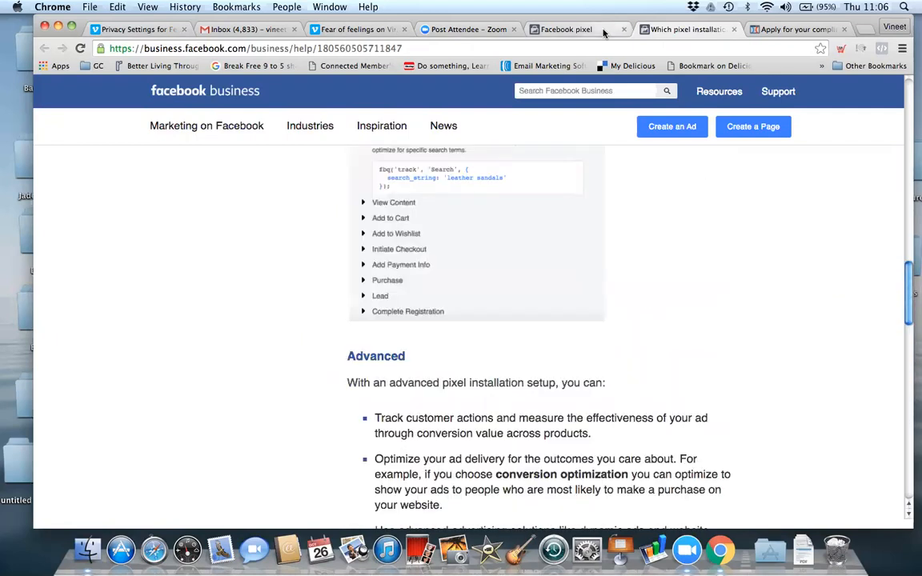
- Close the pixel setup in the events manager and open the Pixels tool by searching for "pix"
left_click(604, 32)
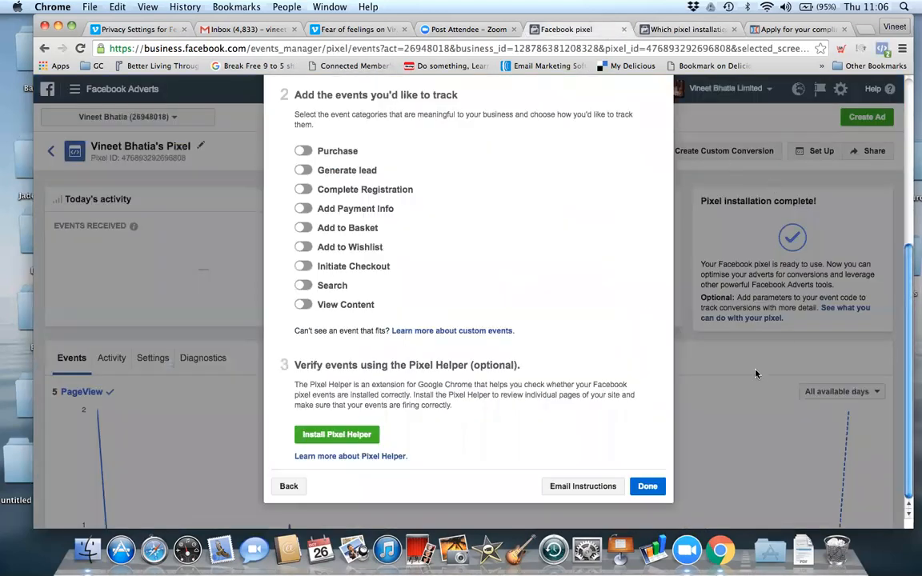
scroll(468, 320, "up", 1)
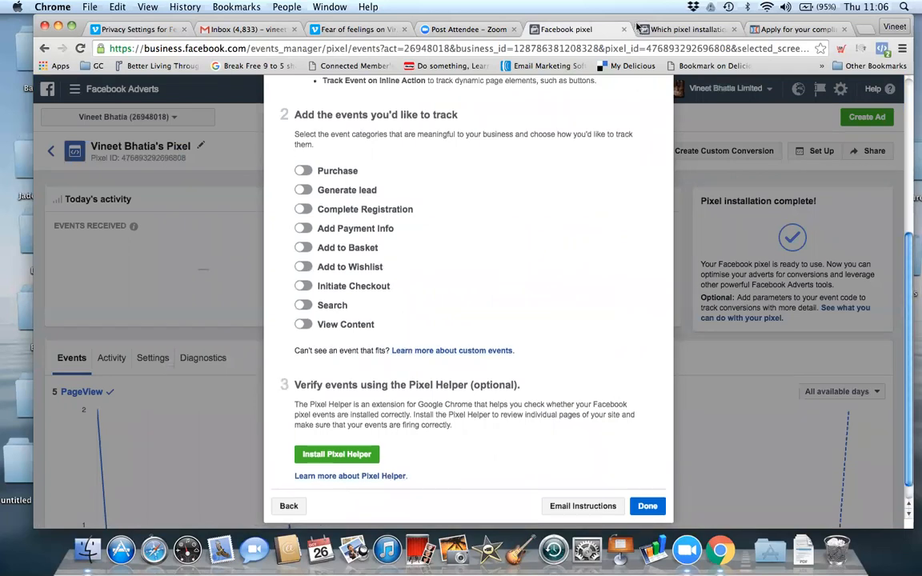
scroll(474, 232, "up", 5)
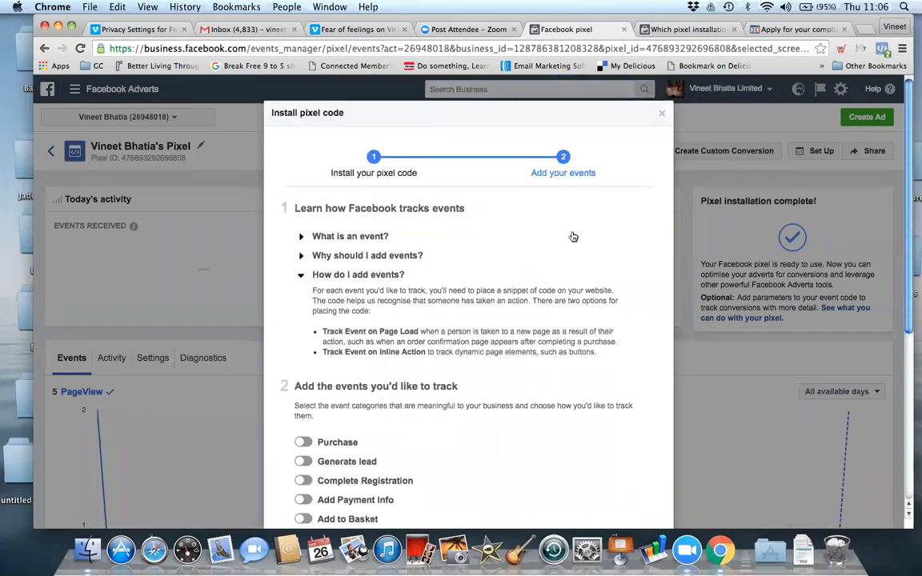
left_click(662, 115)
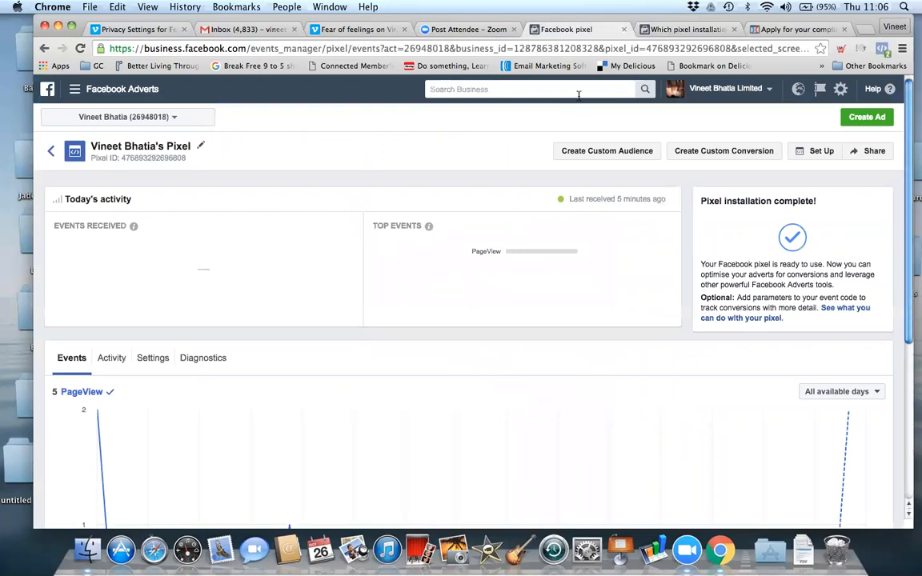
type("pix")
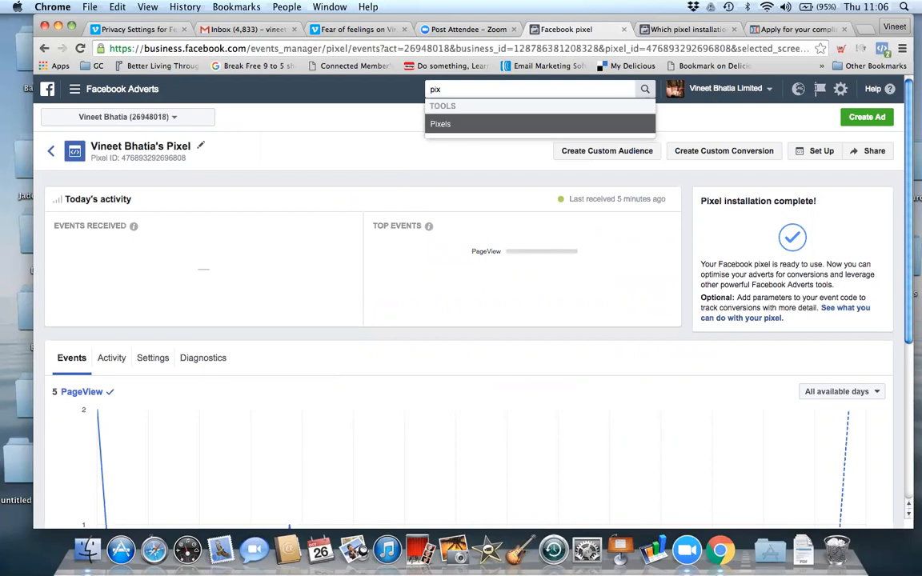
key("Return")
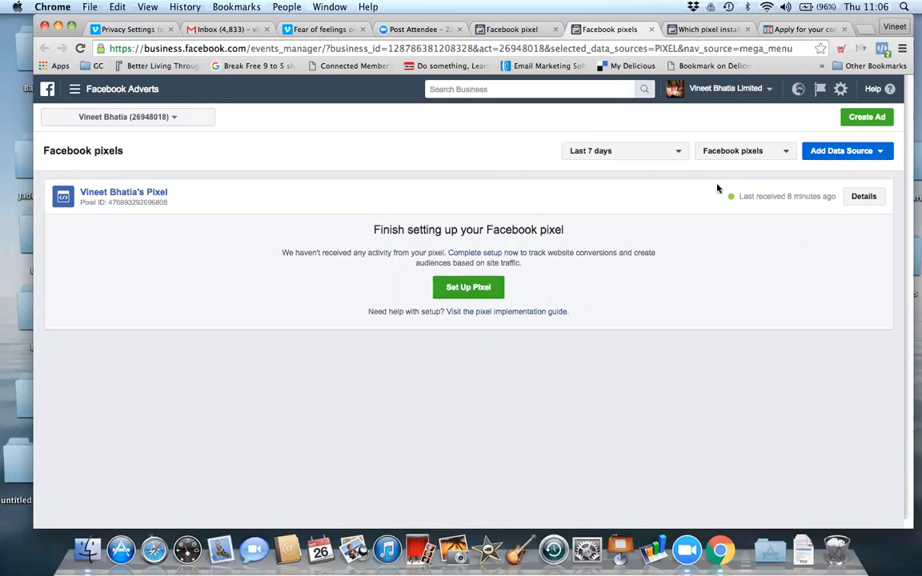
- Switch to the business-only account and open the details of the pixel that has received no events
left_click(156, 121)
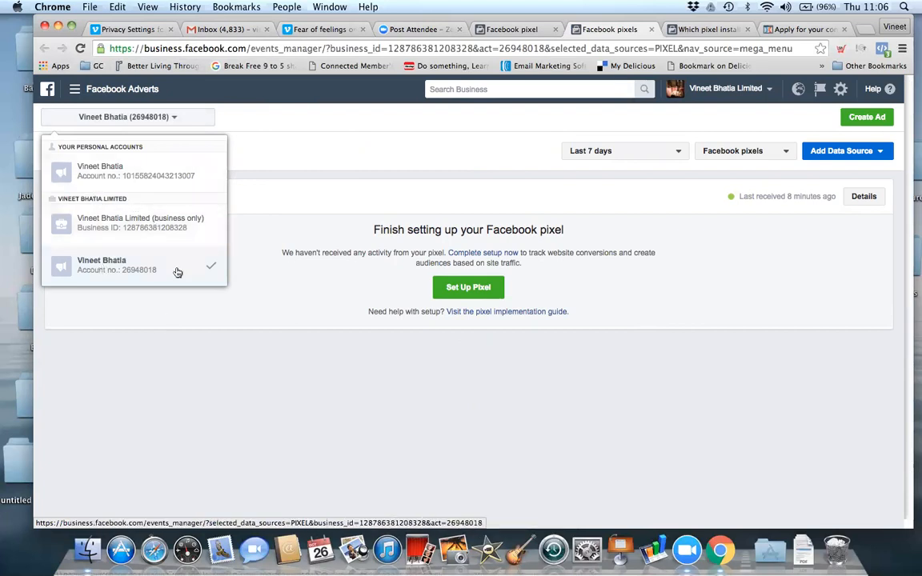
left_click(150, 218)
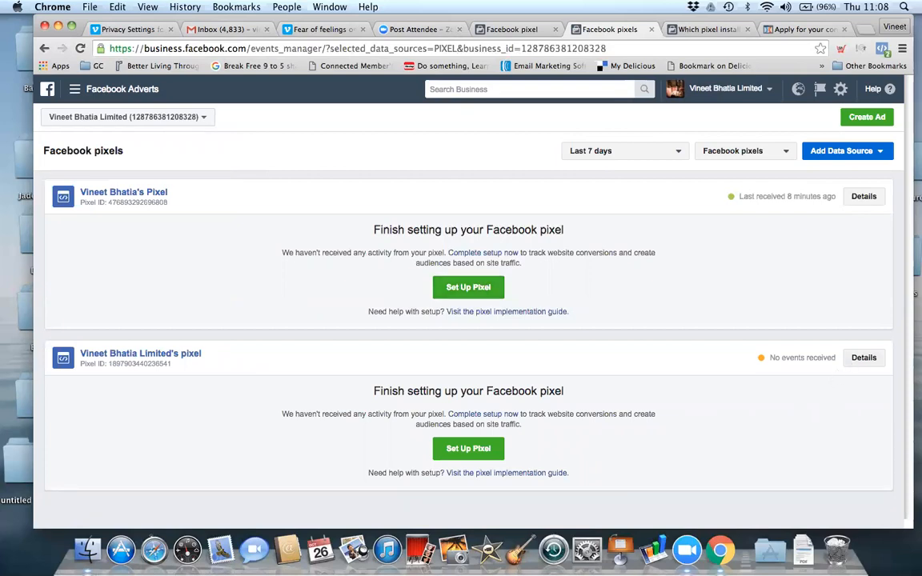
left_click(850, 361)
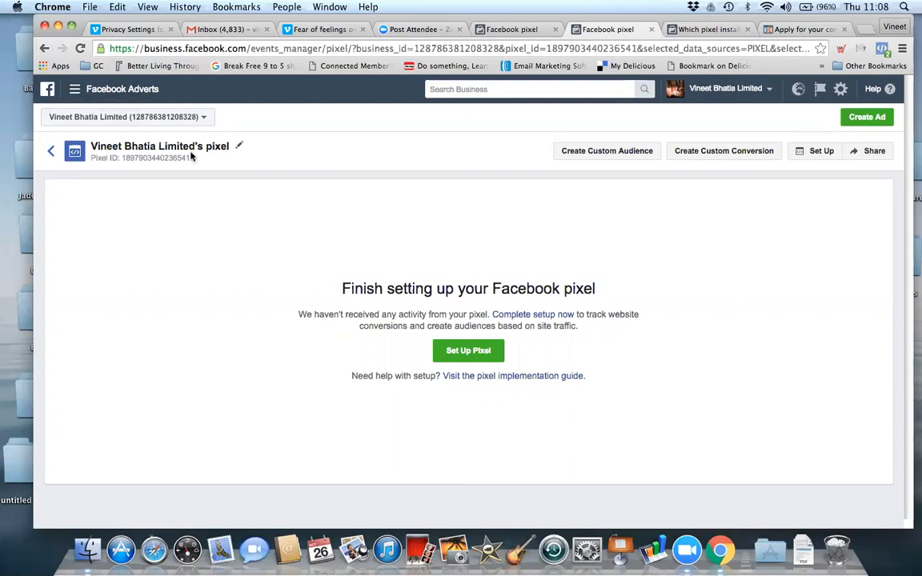
- Start setting up this pixel with manual code installation and copy its entire pixel code
left_click(480, 350)
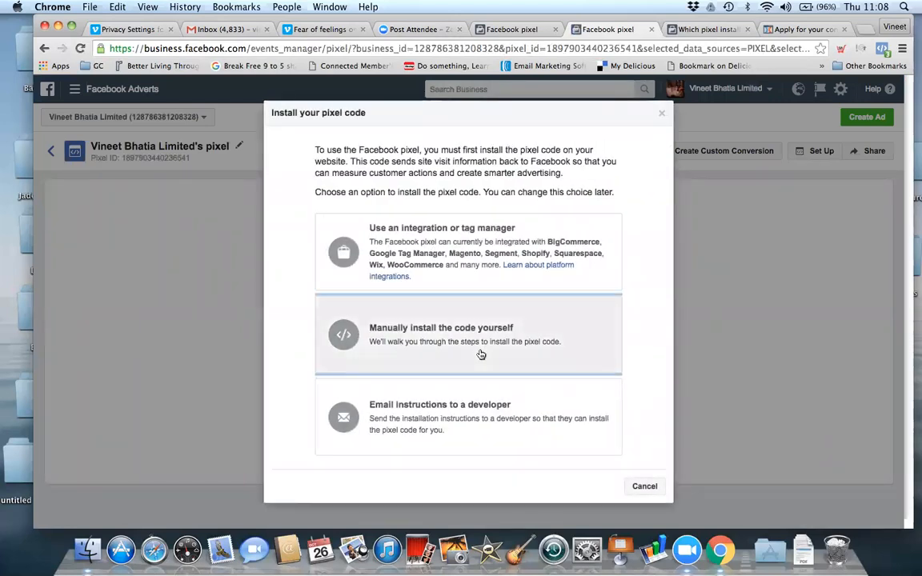
left_click(480, 354)
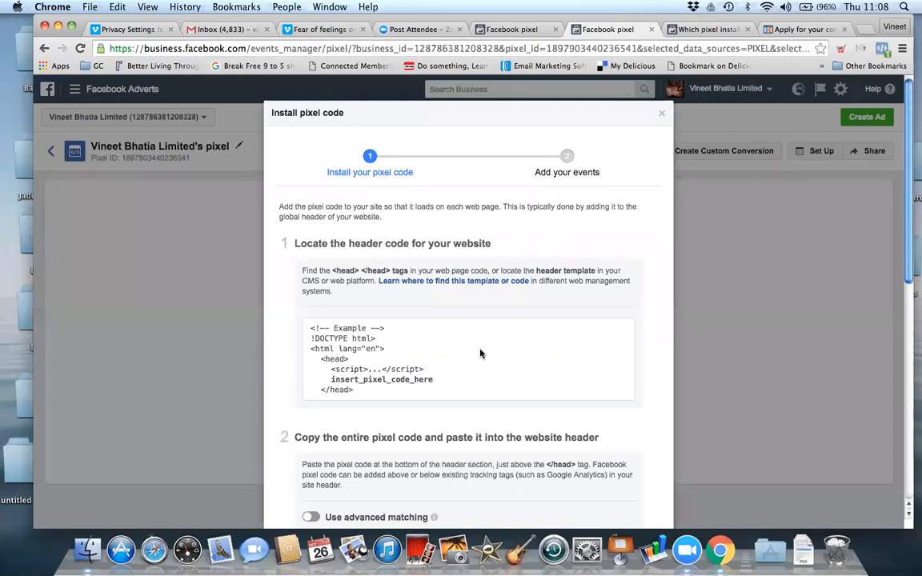
scroll(480, 353, "down", 10)
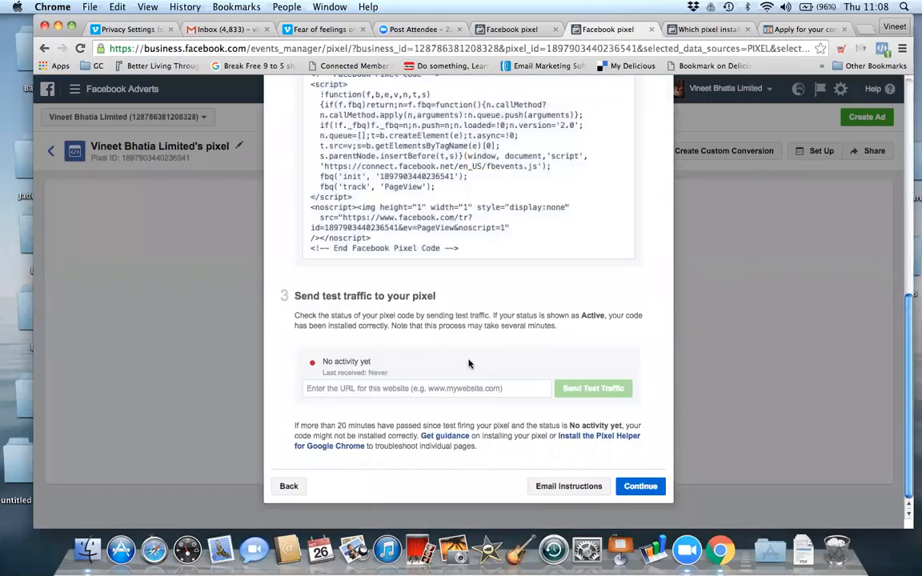
left_click(485, 226)
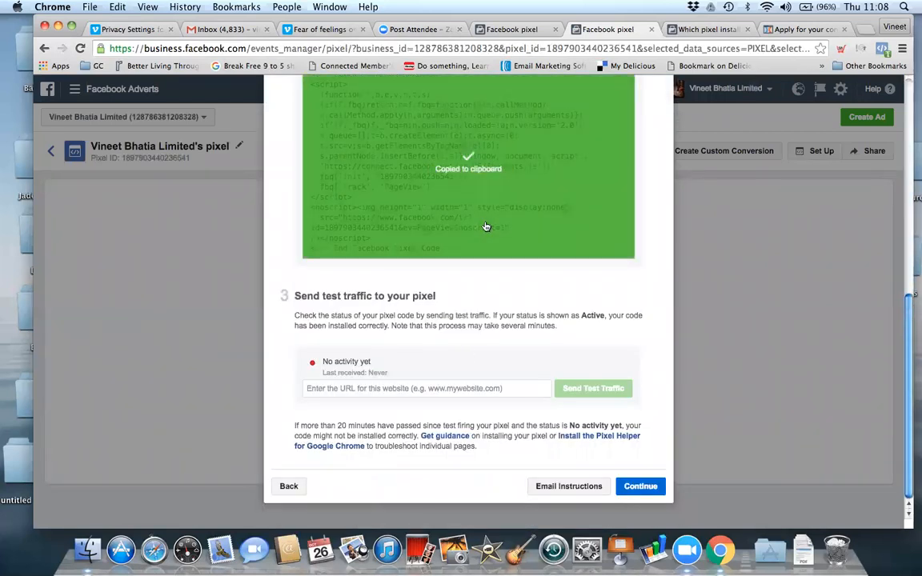
- Switch to ClickFunnels, leave the page editor and open the settings of the Consultation funnel
left_click(786, 30)
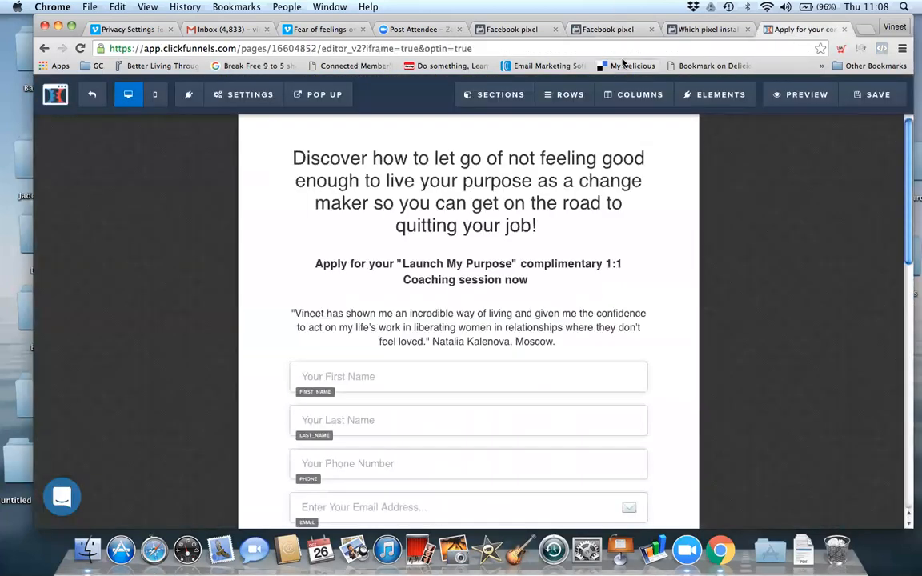
left_click(90, 96)
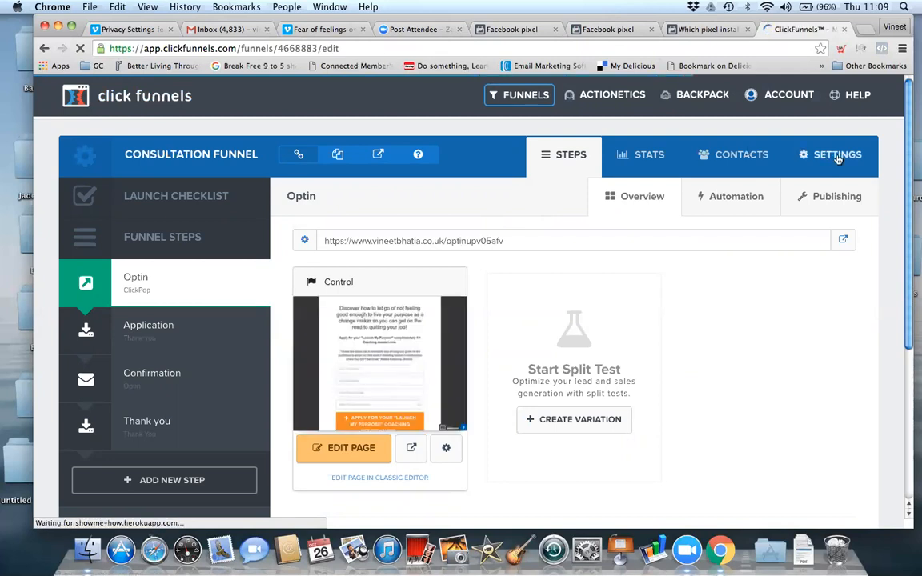
left_click(837, 158)
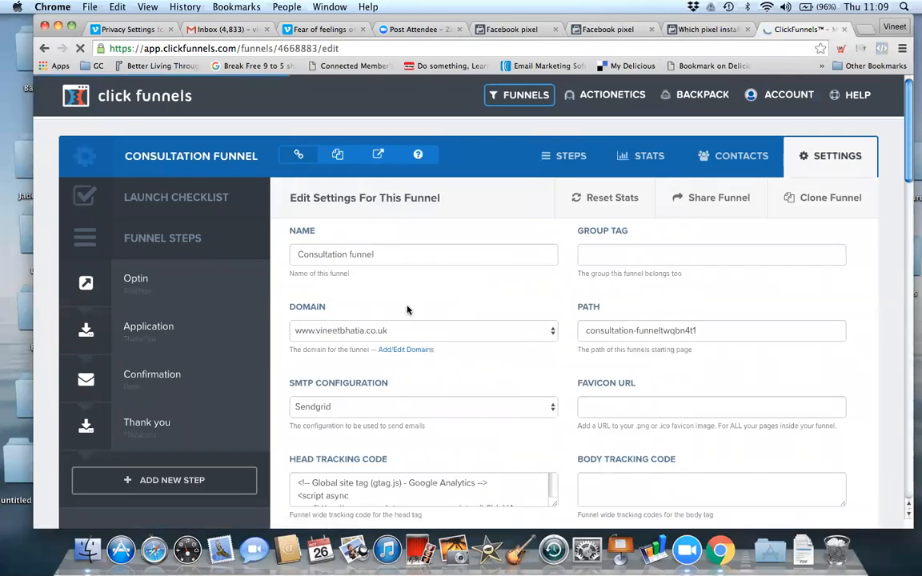
- Remove the old Facebook pixel code below the Google Analytics tag in the funnel's head tracking code
scroll(407, 309, "down", 5)
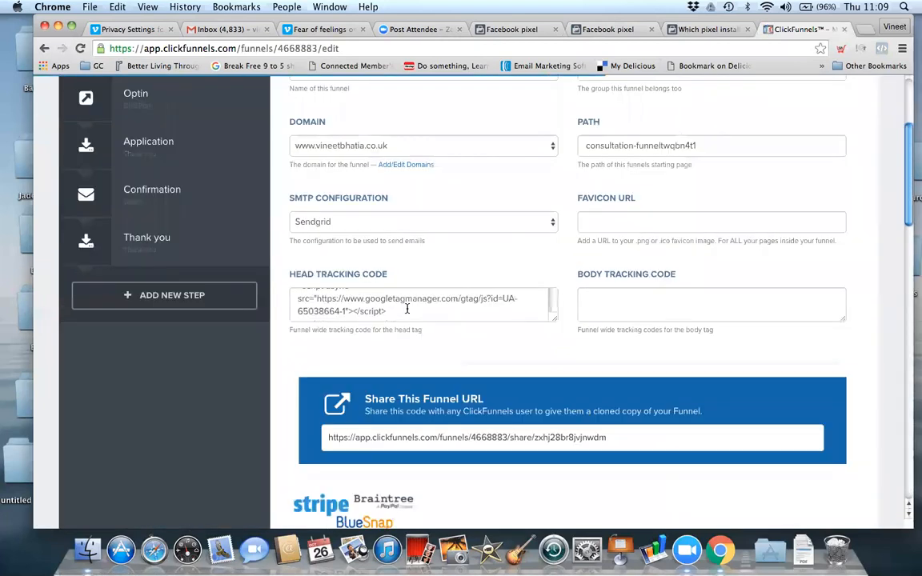
scroll(407, 310, "down", 3)
scroll(406, 310, "up", 3)
scroll(407, 310, "up", 5)
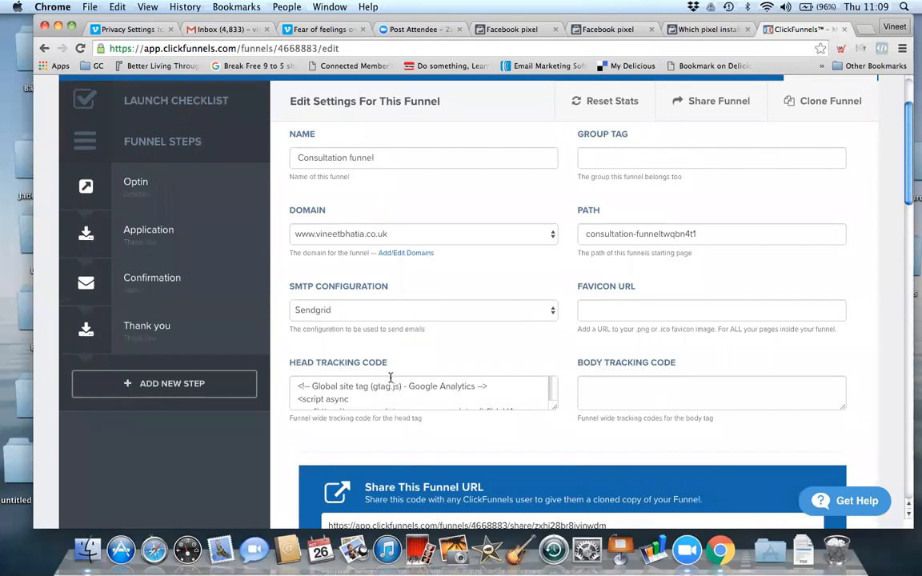
scroll(391, 377, "down", 2)
scroll(390, 377, "down", 3)
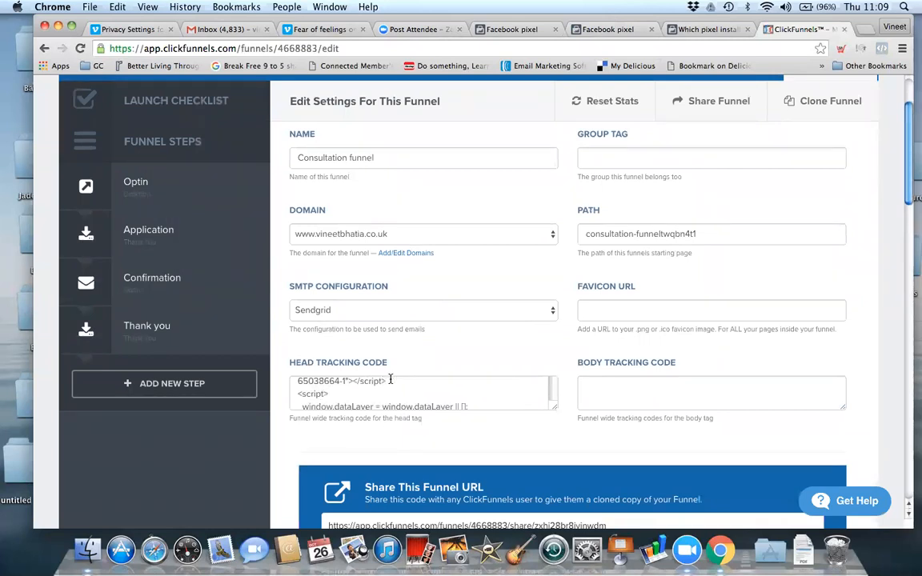
scroll(389, 379, "down", 2)
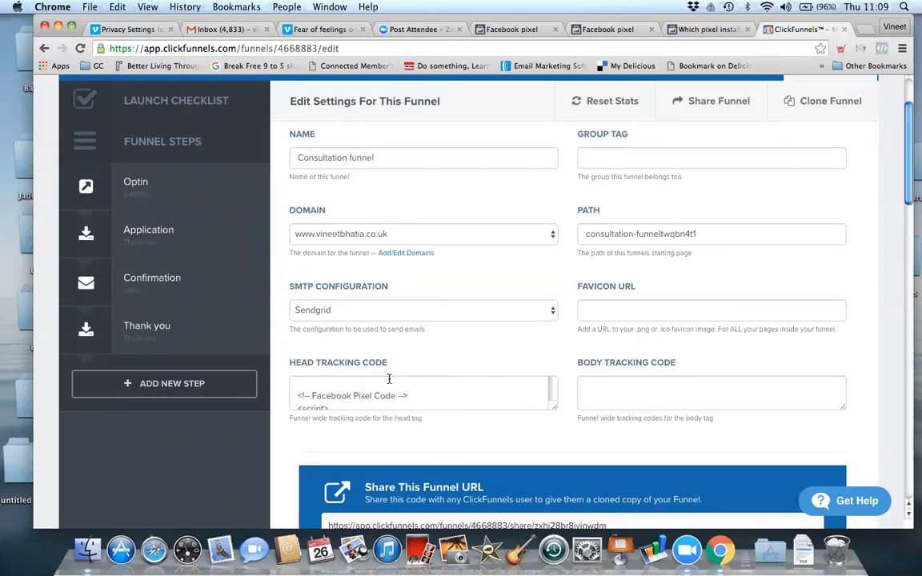
scroll(388, 379, "down", 2)
scroll(312, 390, "up", 2)
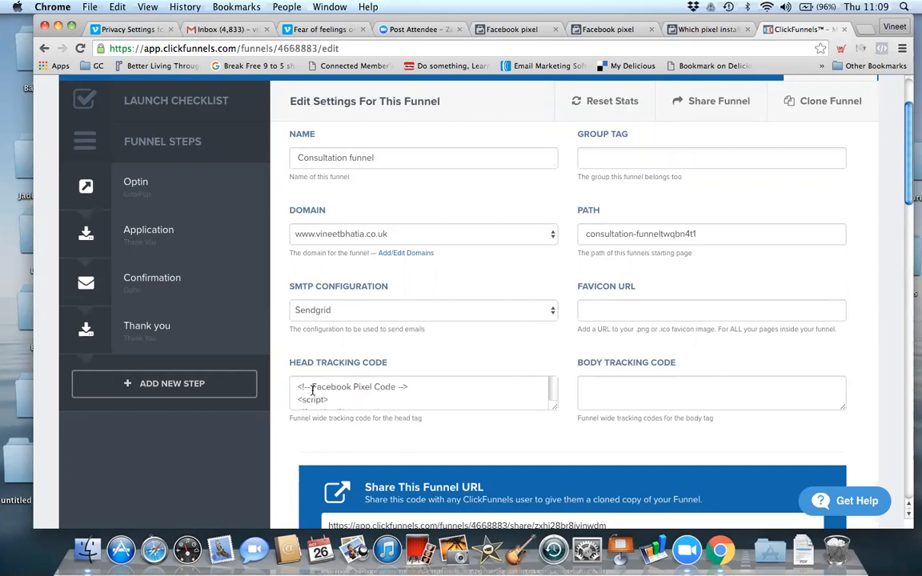
scroll(312, 390, "down", 1)
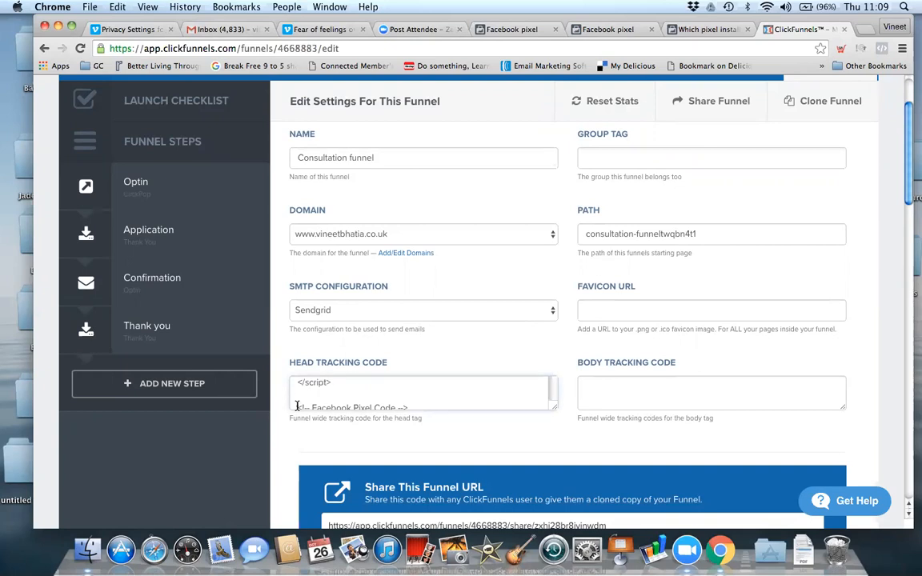
key("super+a")
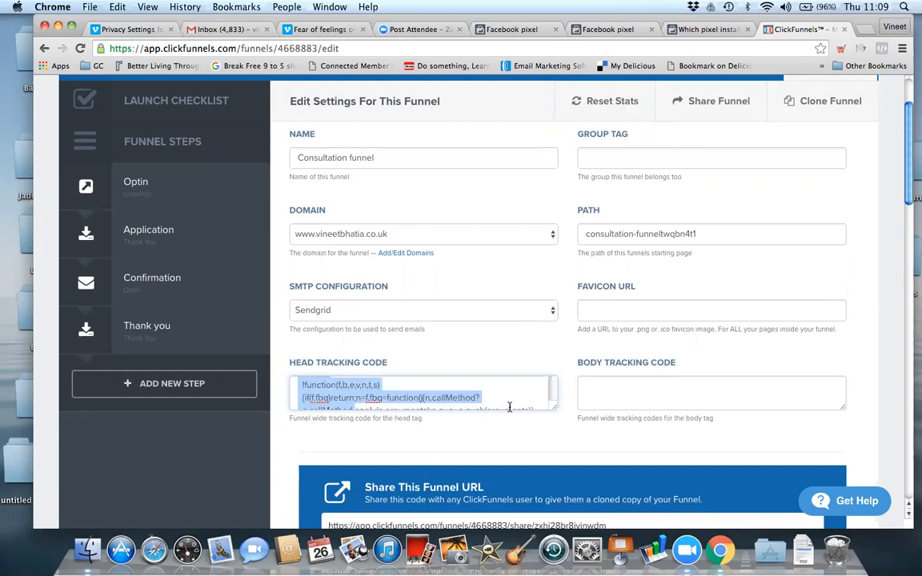
key("BackSpace")
key("super+v")
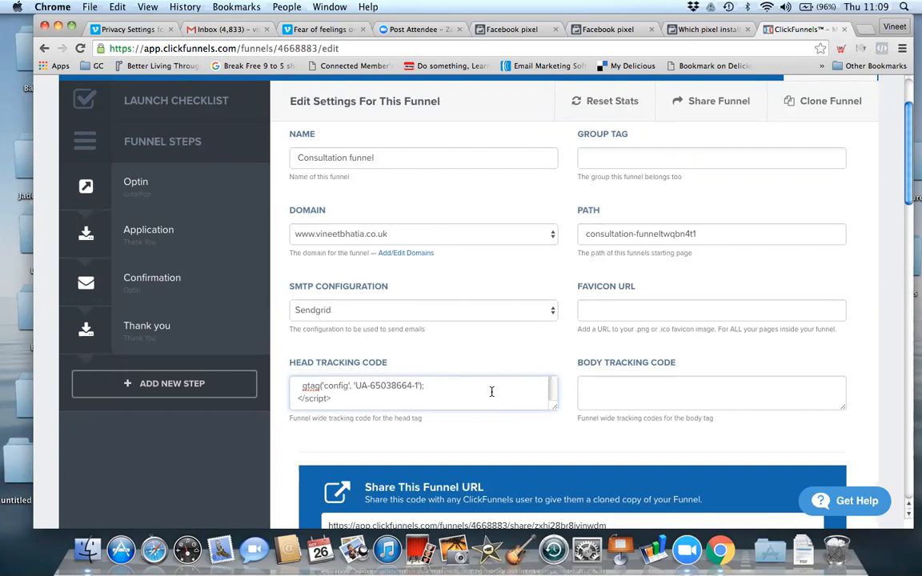
- Check the end of the code left in the funnel's head tracking code
scroll(491, 391, "down", 1)
scroll(491, 392, "down", 1)
scroll(355, 391, "down", 1)
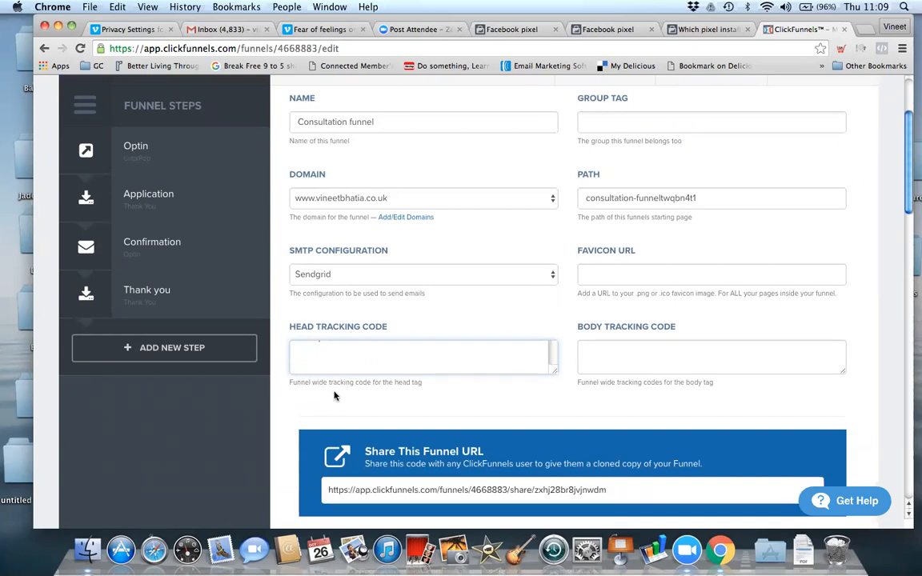
scroll(334, 396, "up", 3)
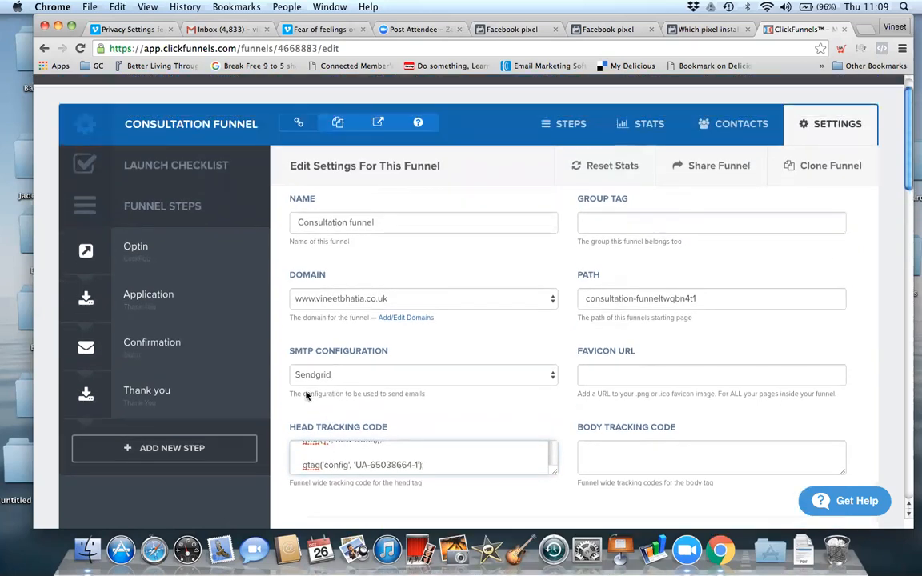
- Paste the copied Facebook pixel code below the existing Google Analytics script in the Consultation funnel's head tracking code
scroll(351, 445, "down", 1)
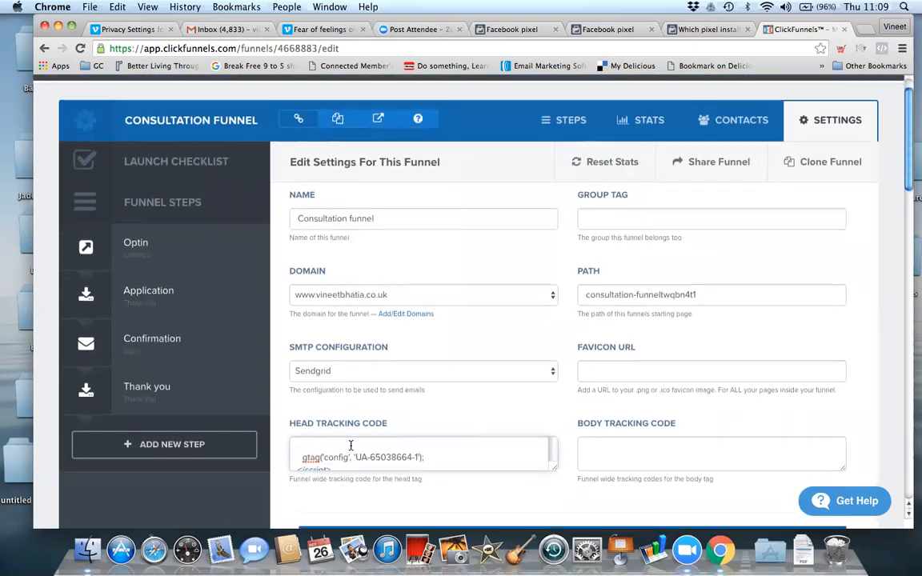
scroll(350, 445, "down", 1)
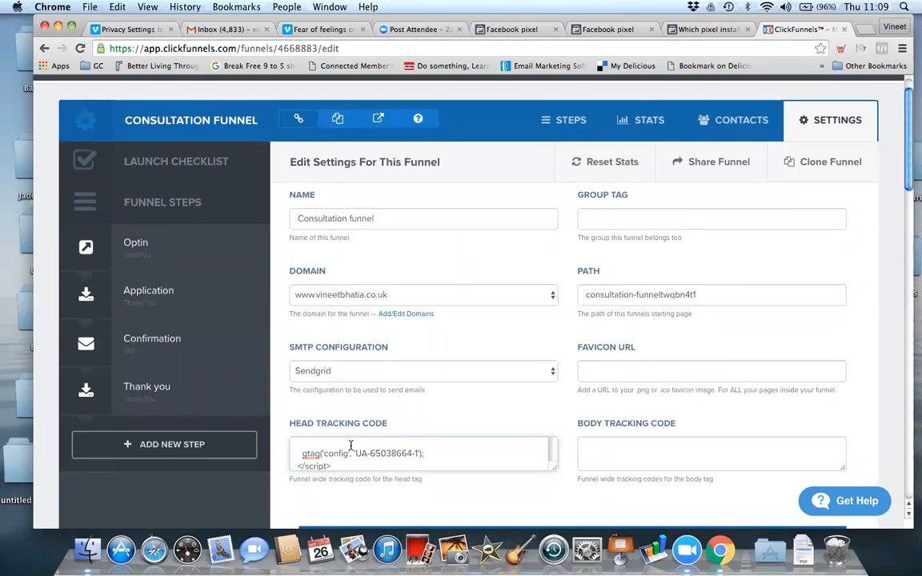
scroll(350, 445, "down", 2)
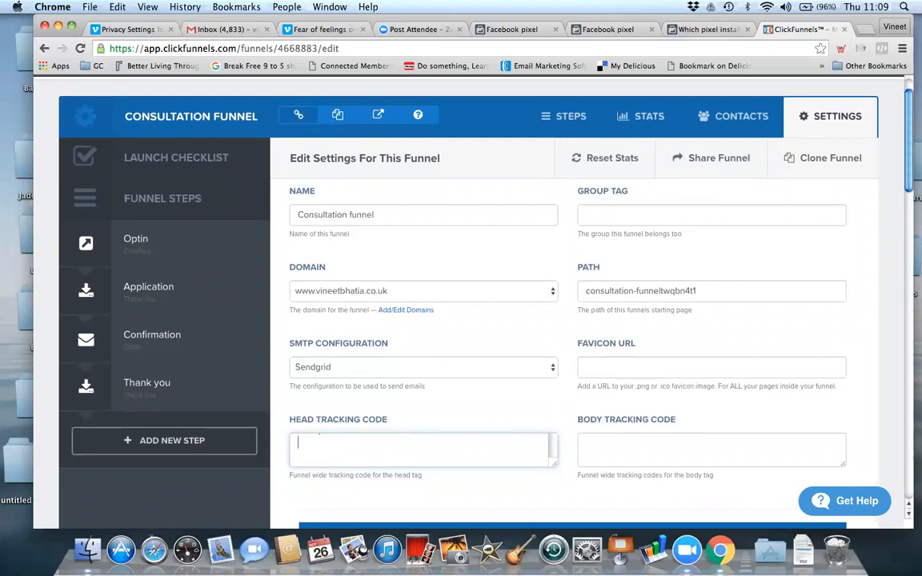
key("super+v")
scroll(404, 453, "up", 5)
scroll(405, 449, "up", 2)
scroll(406, 448, "up", 3)
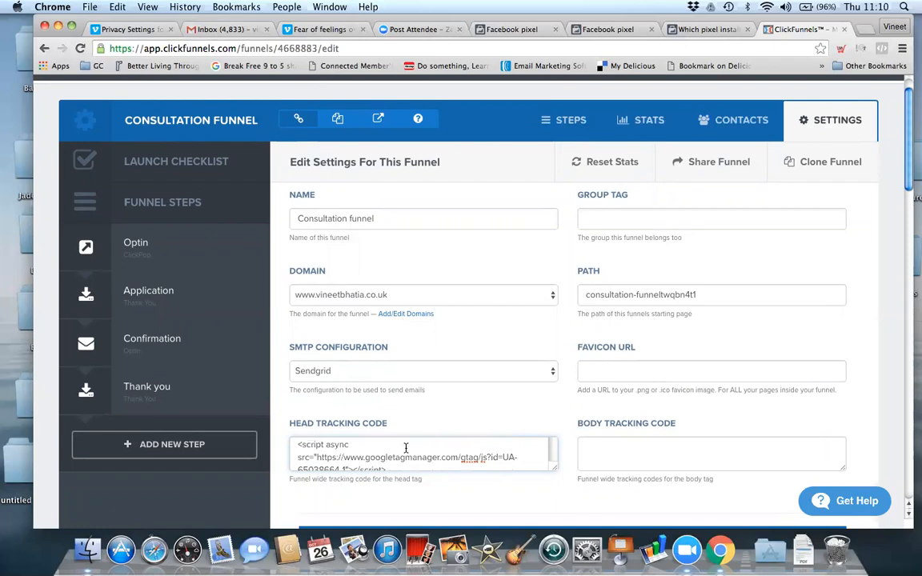
scroll(406, 450, "down", 5)
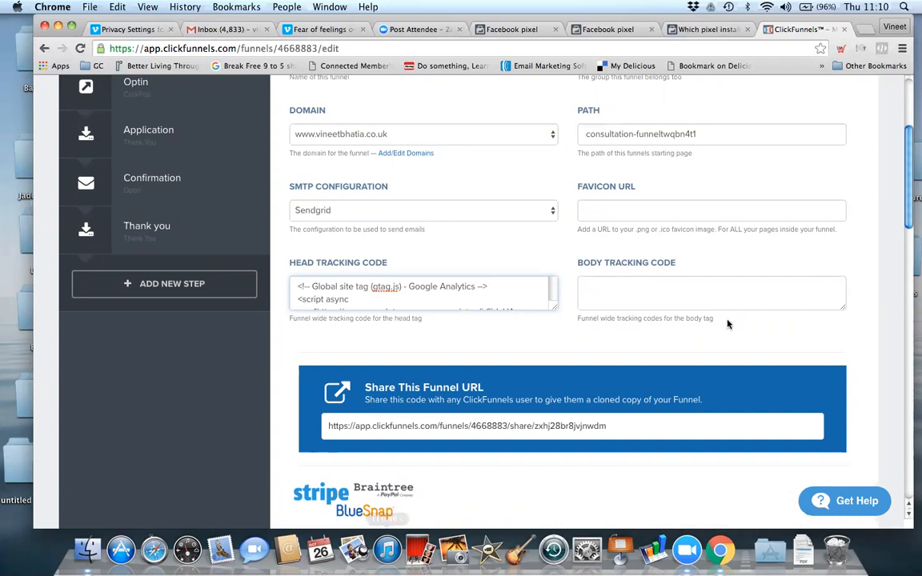
- Save and update the Consultation funnel's settings with the head tracking code in place
left_click(548, 297)
key("super+a")
key("BackSpace")
key("super+v")
scroll(848, 152, "up", 5)
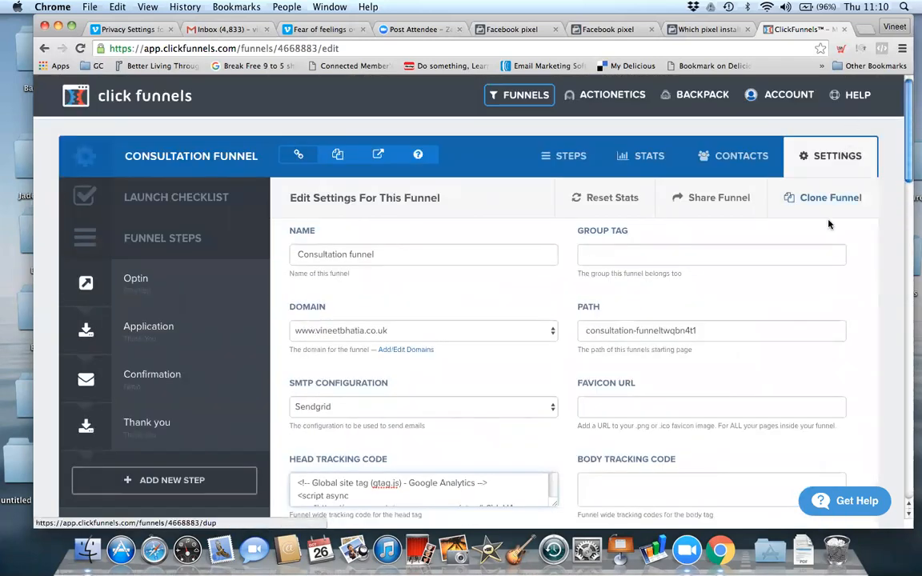
scroll(815, 260, "down", 15)
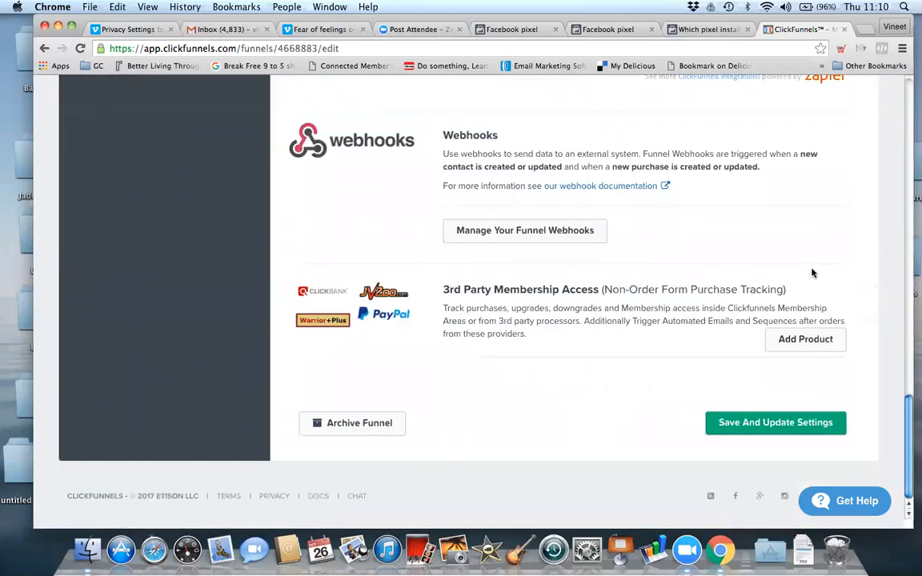
left_click(807, 422)
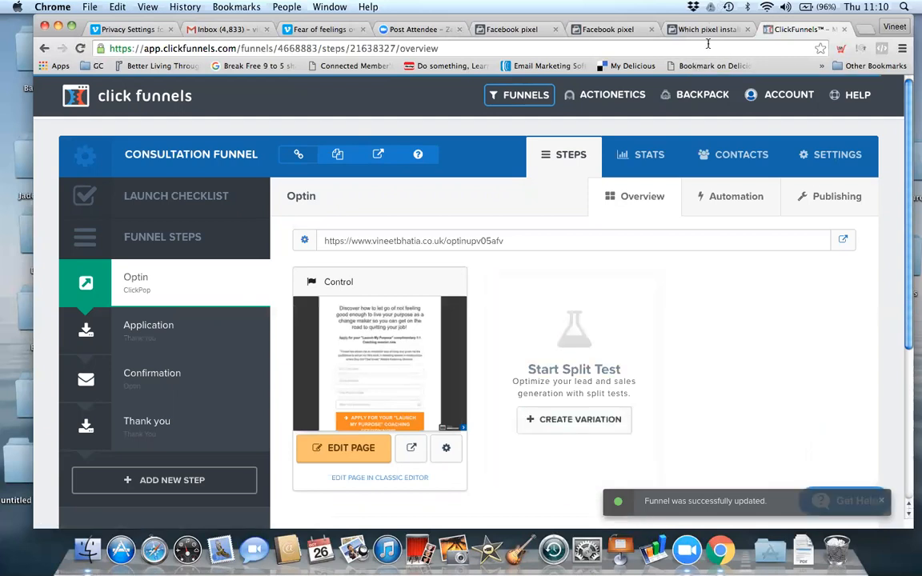
- Copy the full page URL of the funnel's Optin step from its overview
left_click(595, 37)
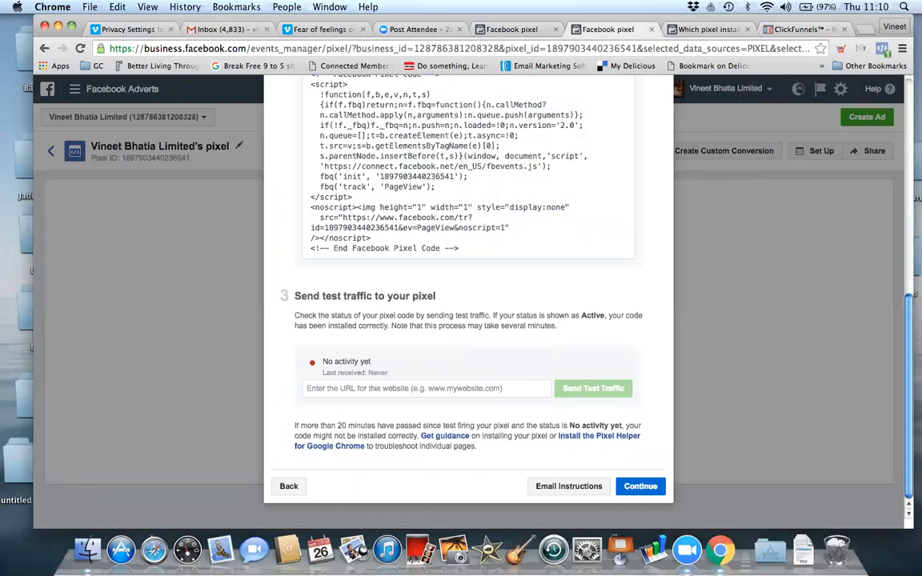
left_click(800, 30)
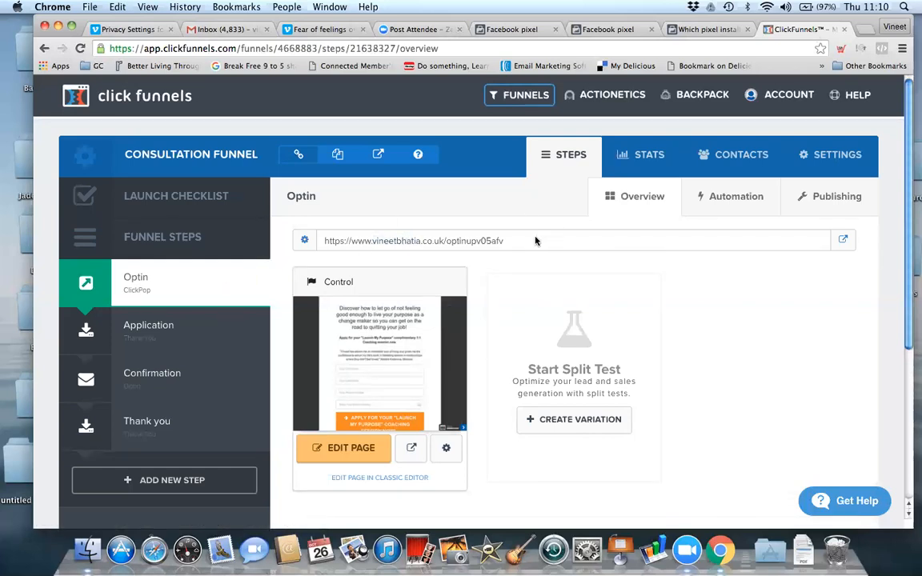
left_click_drag(504, 240, 433, 240)
left_click_drag(510, 240, 308, 241)
left_click(337, 247)
left_click_drag(326, 241, 504, 240)
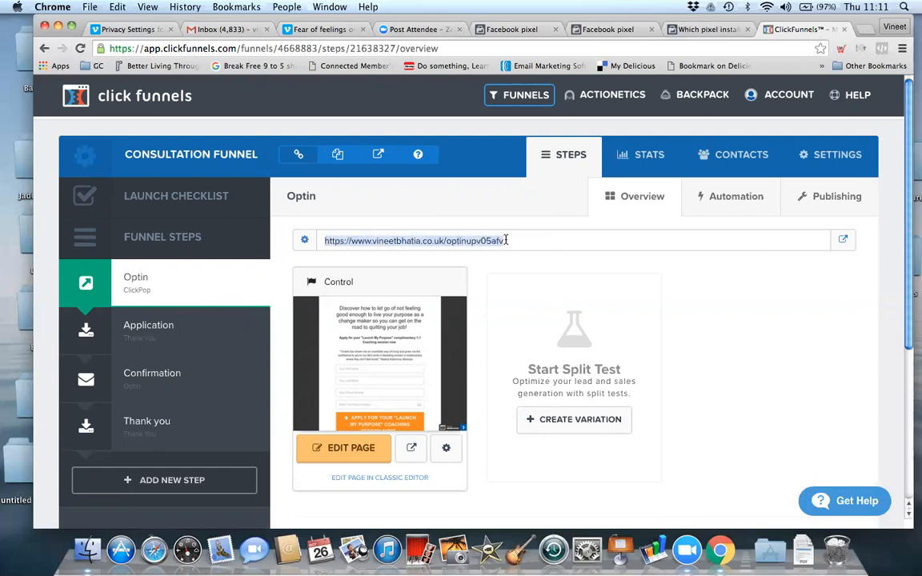
right_click(484, 240)
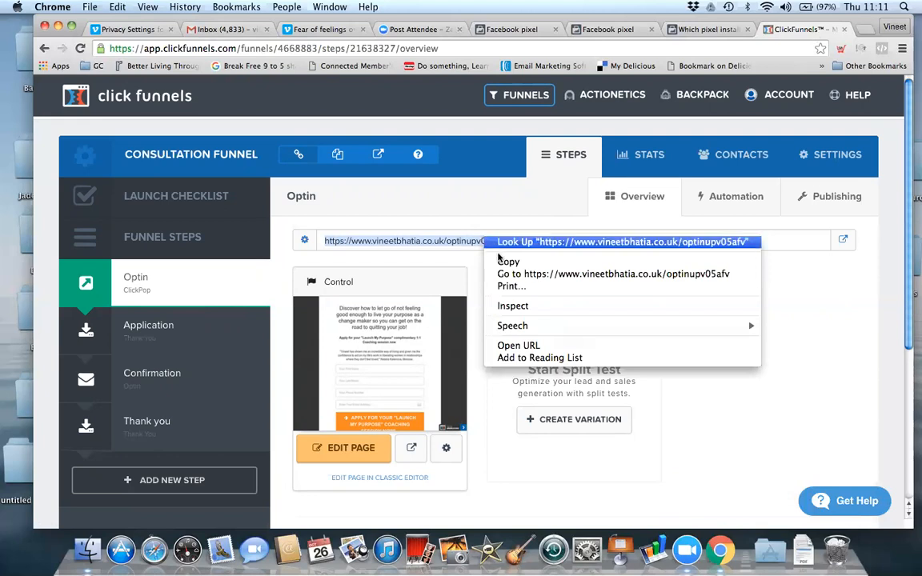
left_click(504, 263)
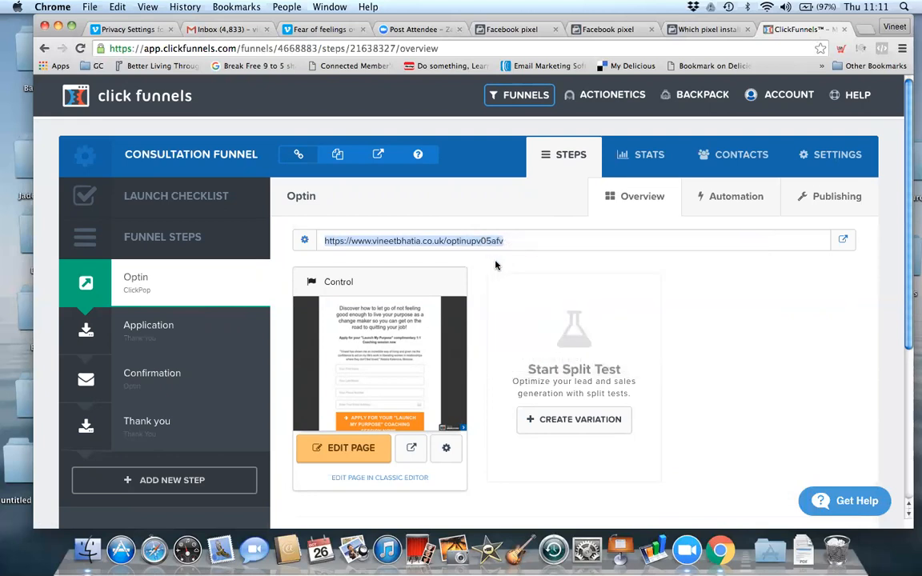
- Switch to the Facebook pixel setup, enter the copied Optin page URL as the test website and send test traffic
left_click(730, 30)
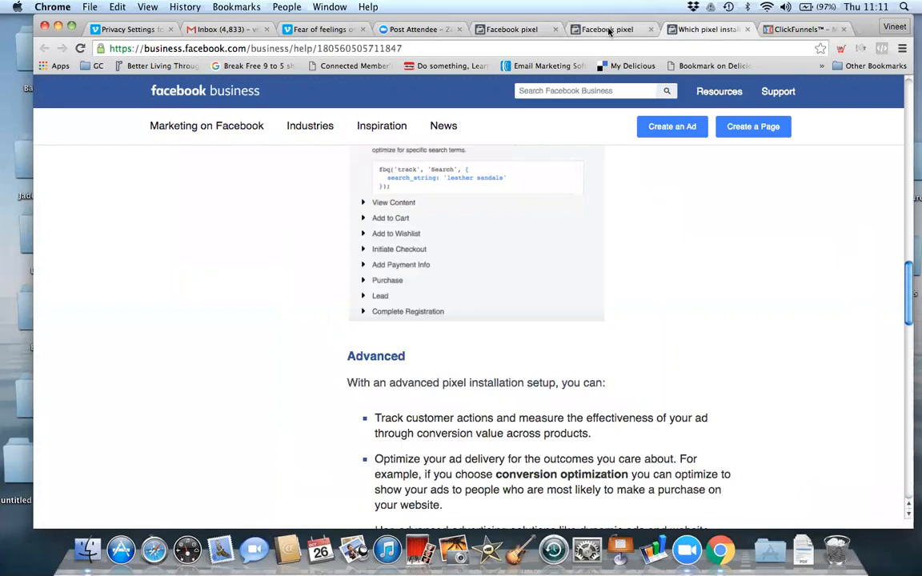
left_click(608, 30)
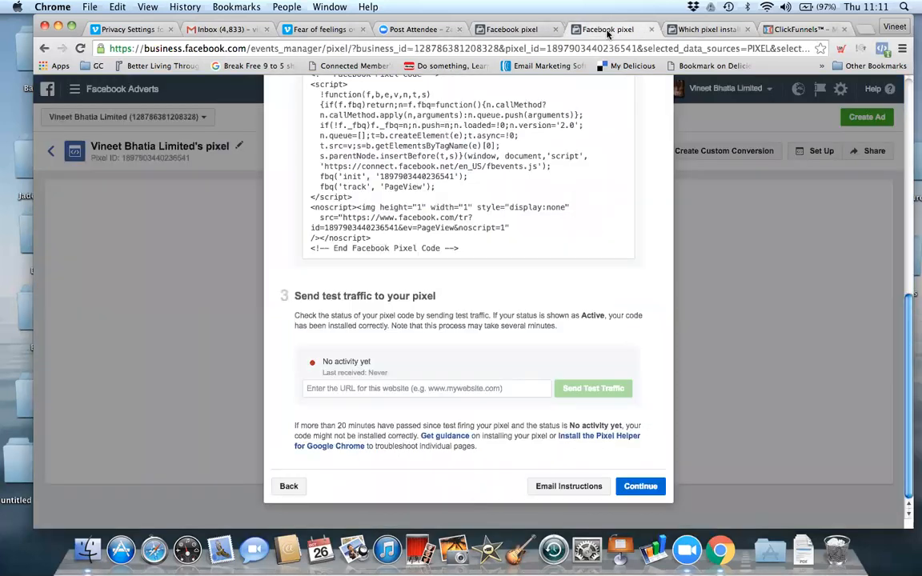
left_click(497, 390)
right_click(497, 388)
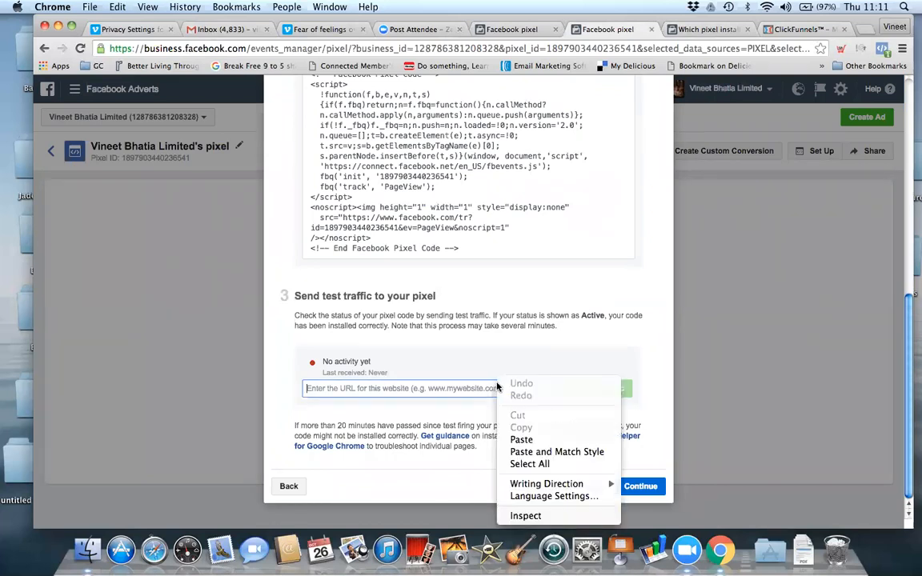
left_click(521, 439)
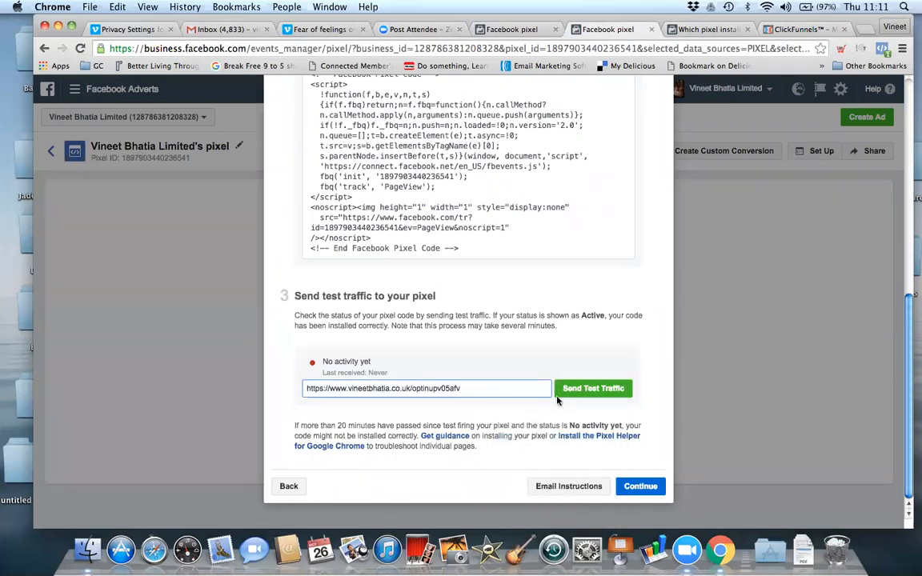
left_click(593, 388)
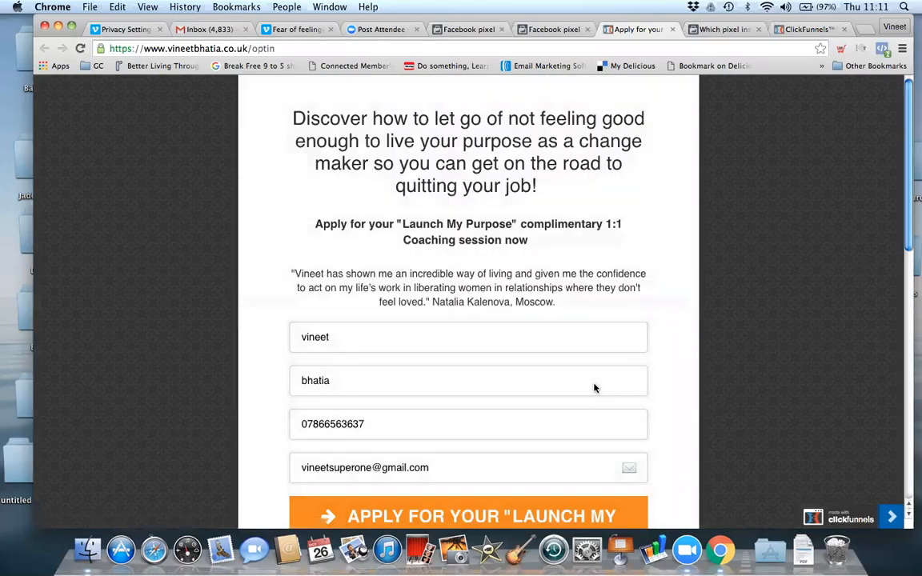
- Return to the Facebook pixel setup, continue to the event stage and expand the explanation of how to add events
left_click(535, 30)
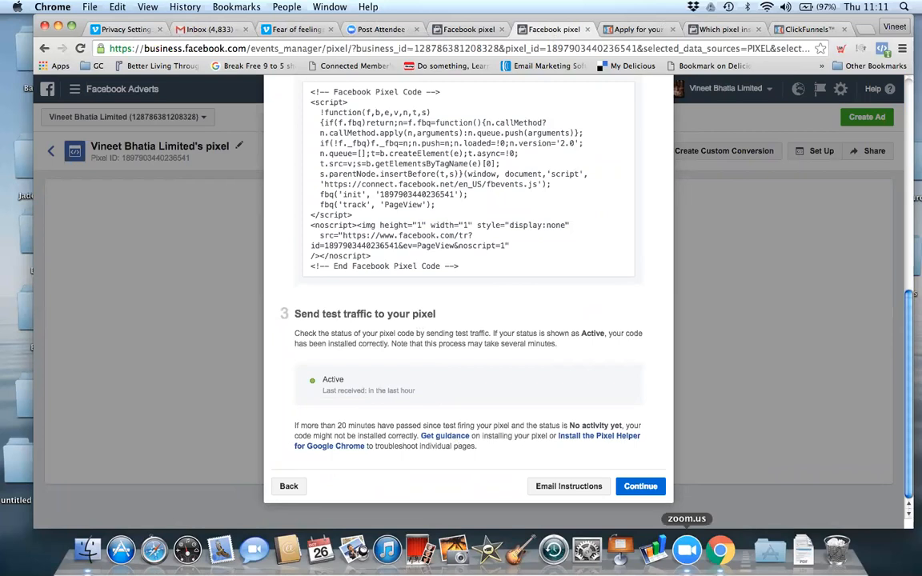
left_click(631, 485)
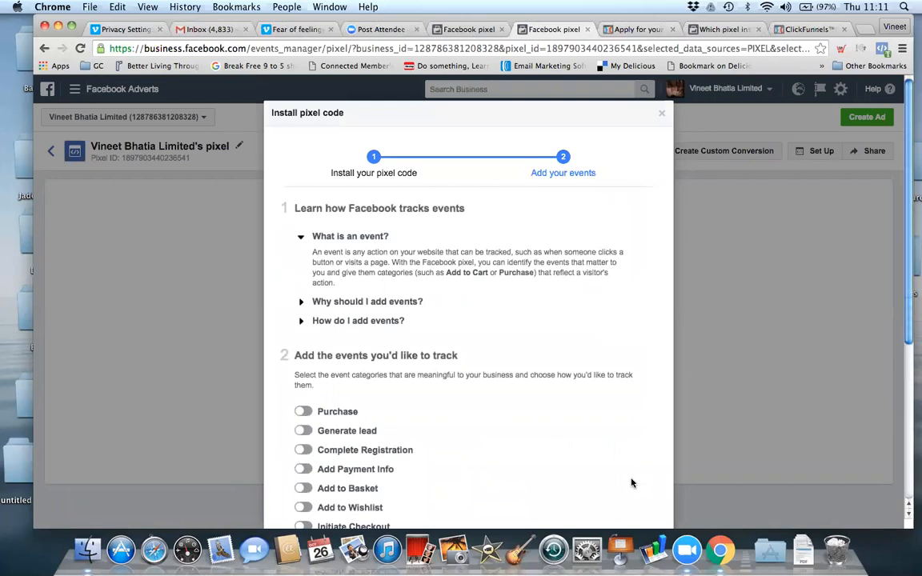
left_click(358, 321)
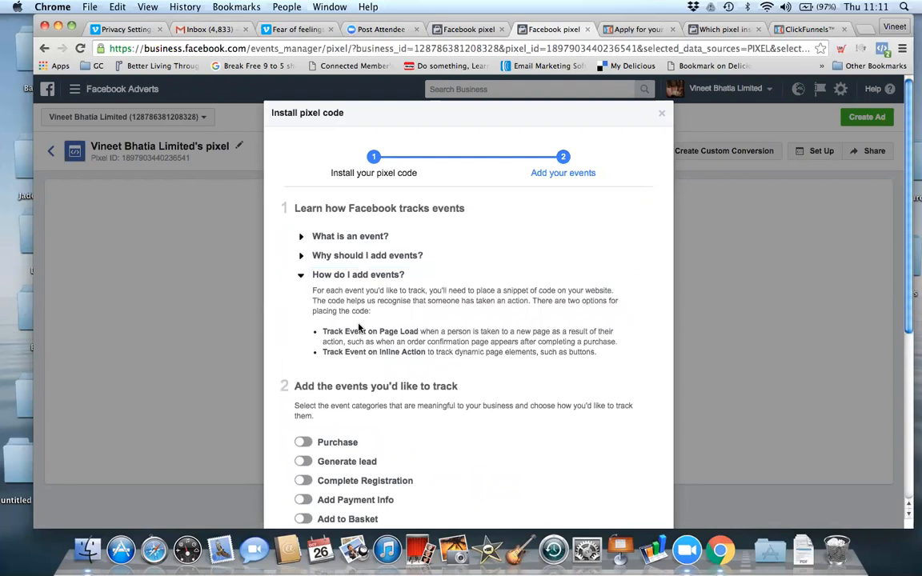
scroll(358, 328, "down", 5)
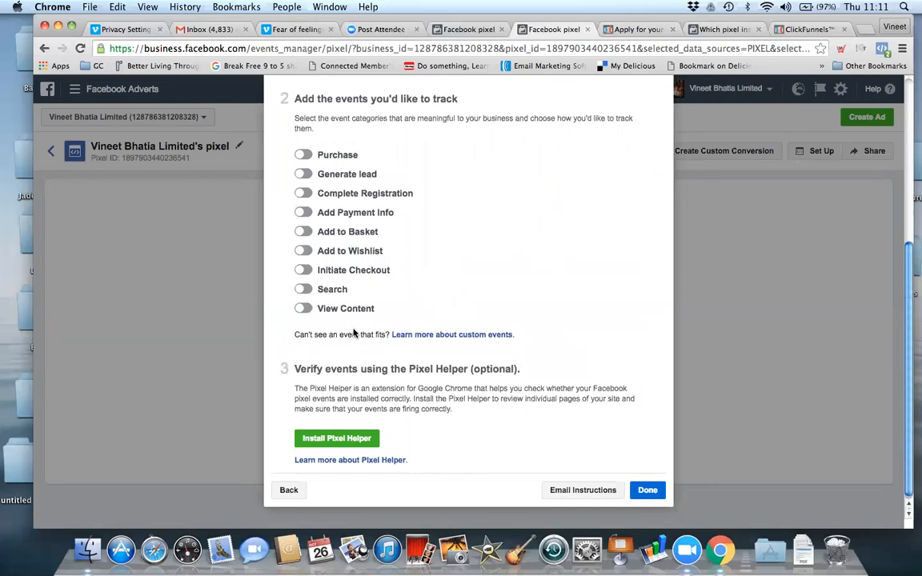
left_click(303, 175)
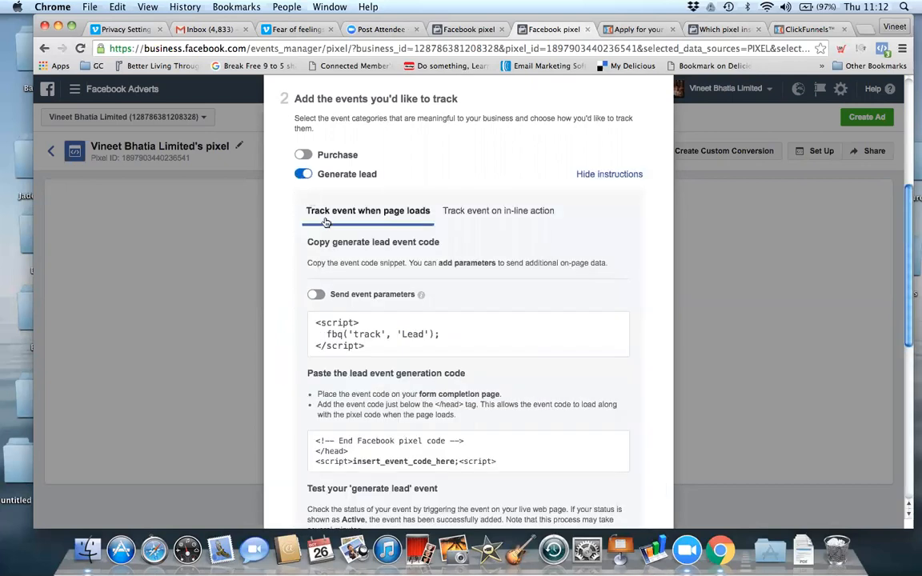
scroll(441, 339, "down", 2)
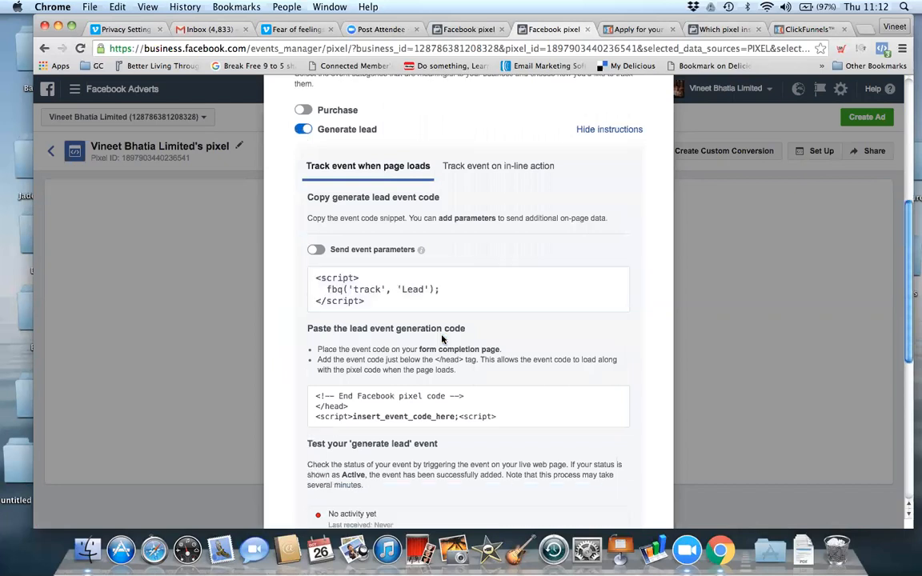
scroll(304, 148, "up", 4)
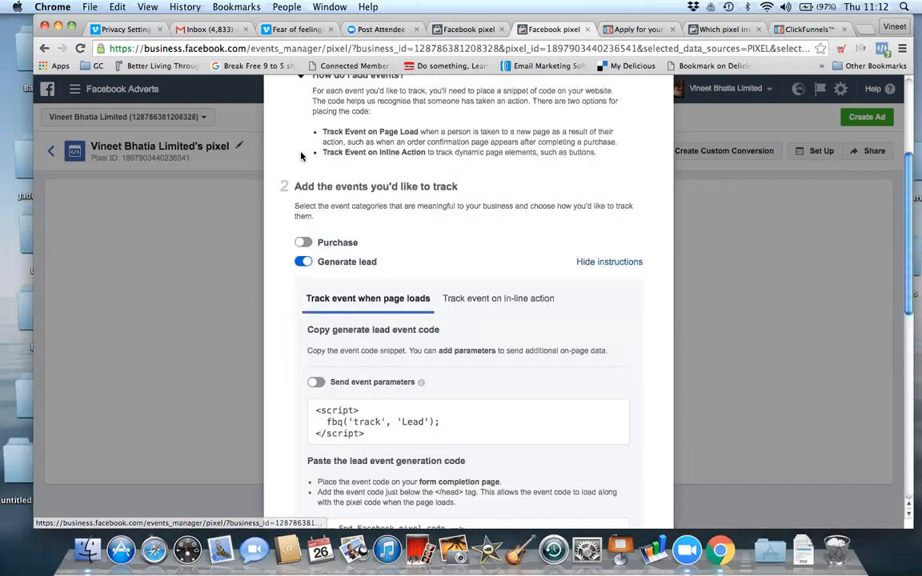
left_click(304, 262)
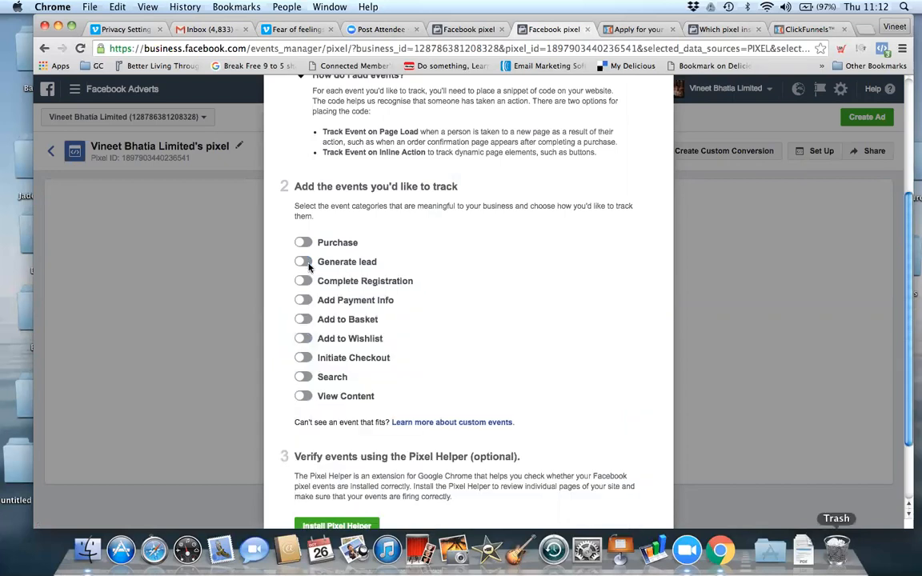
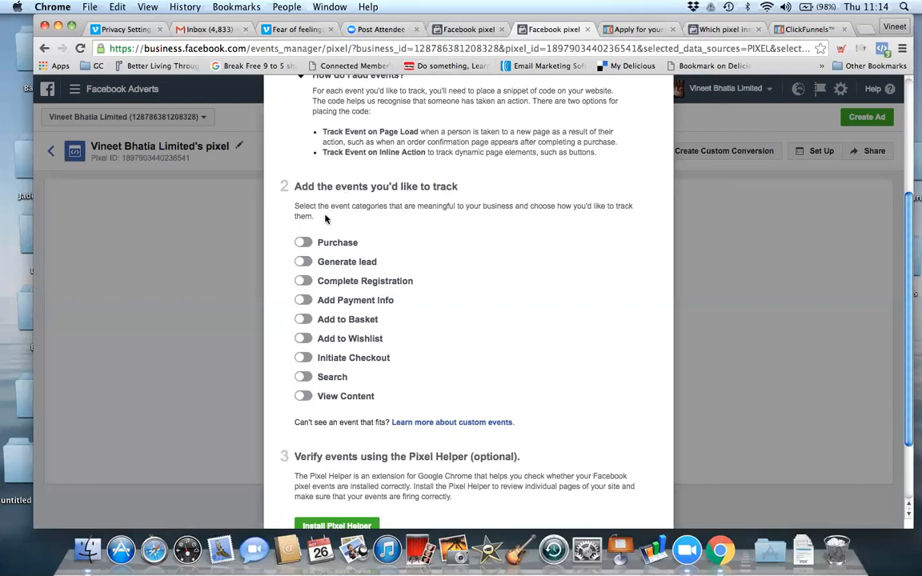
- Enable the Generate lead event, choose tracking on in-line action and copy its Lead event code snippet
scroll(281, 220, "down", 2)
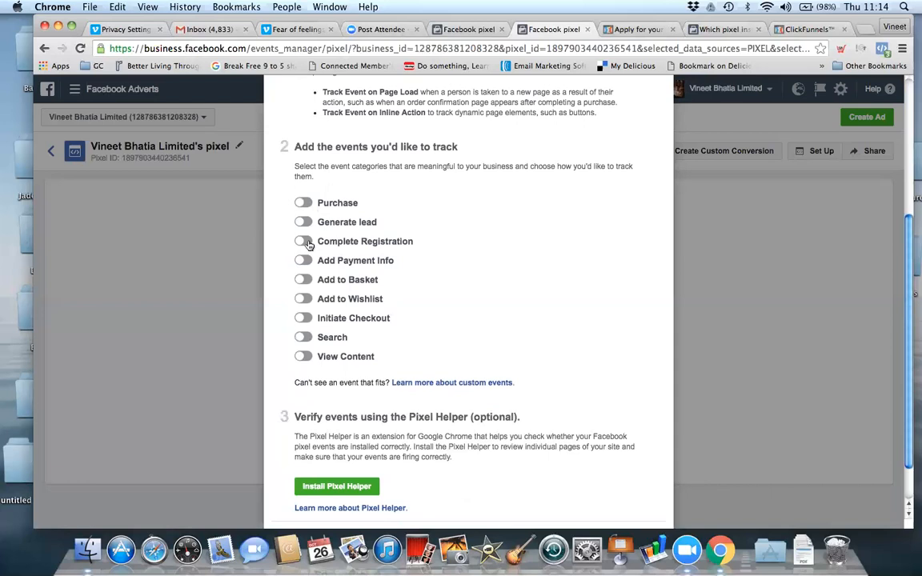
scroll(309, 245, "down", 2)
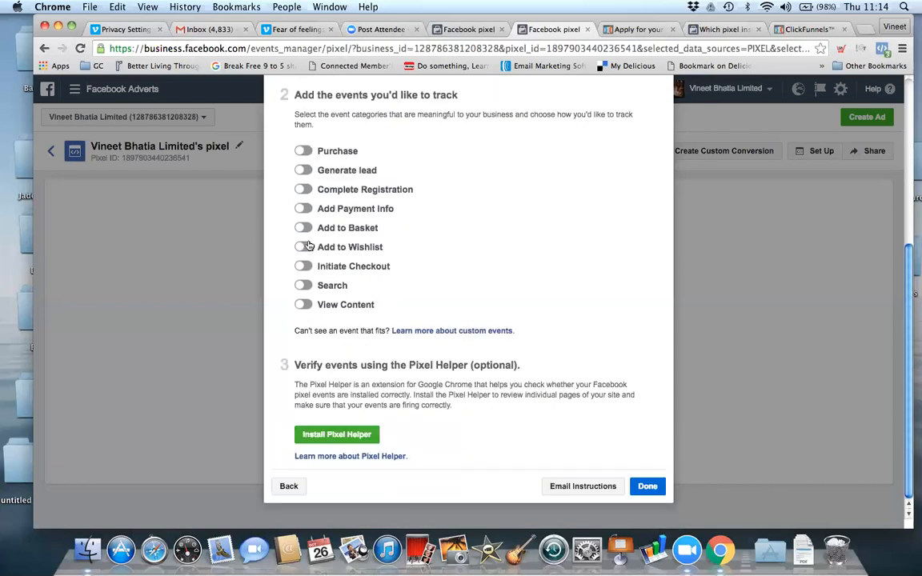
scroll(309, 247, "up", 4)
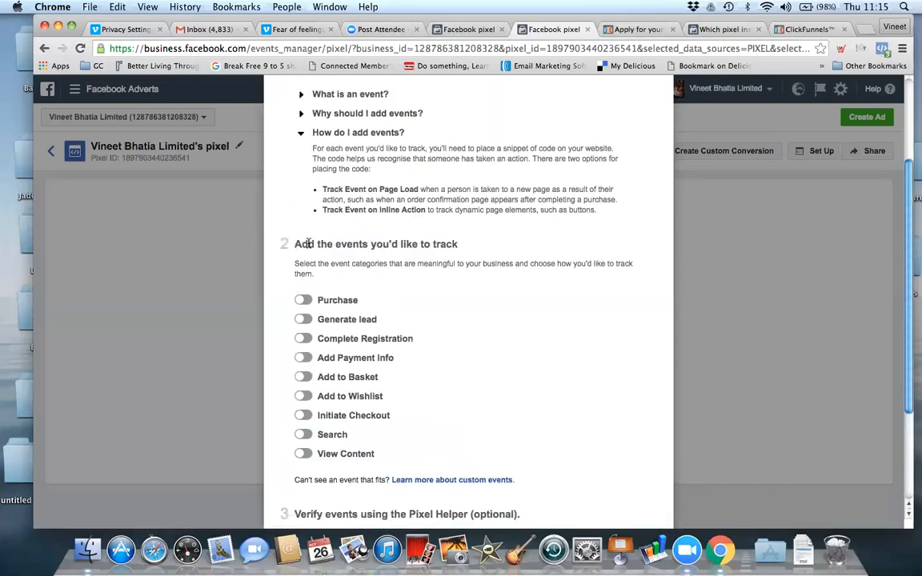
scroll(292, 248, "down", 4)
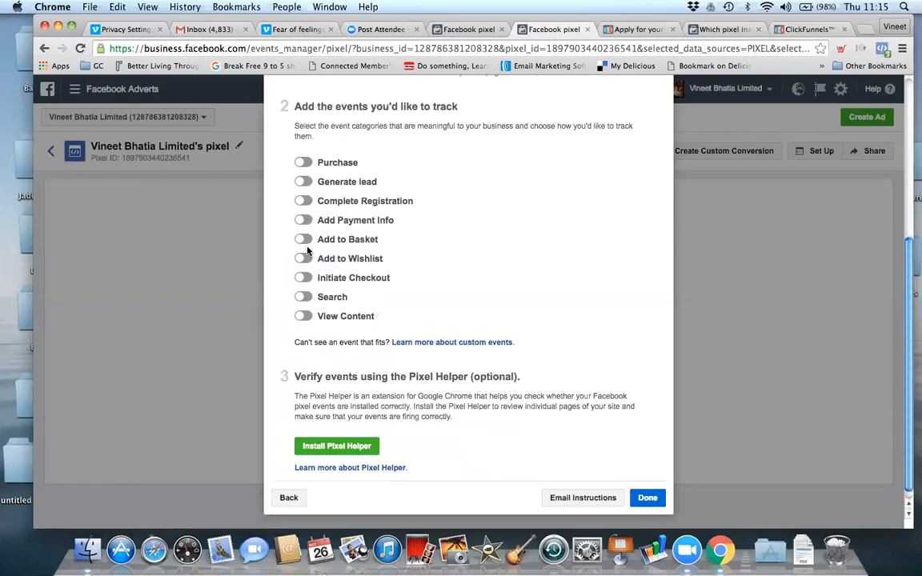
left_click(302, 182)
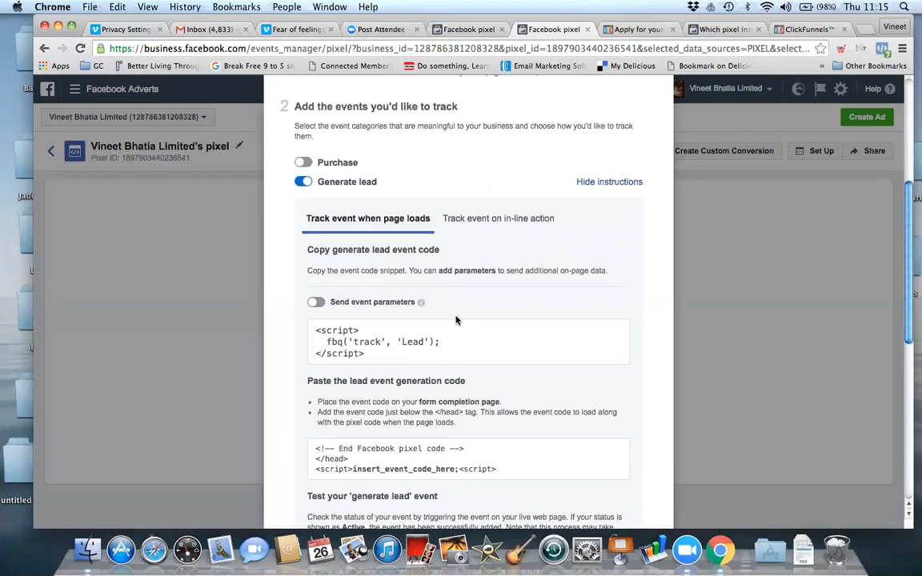
left_click(382, 354)
left_click(473, 225)
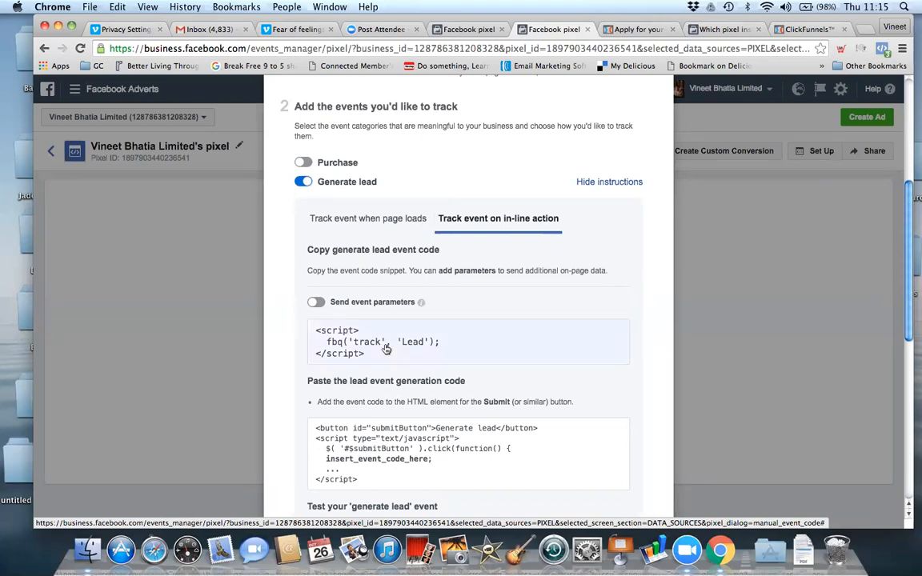
mouse_move(381, 350)
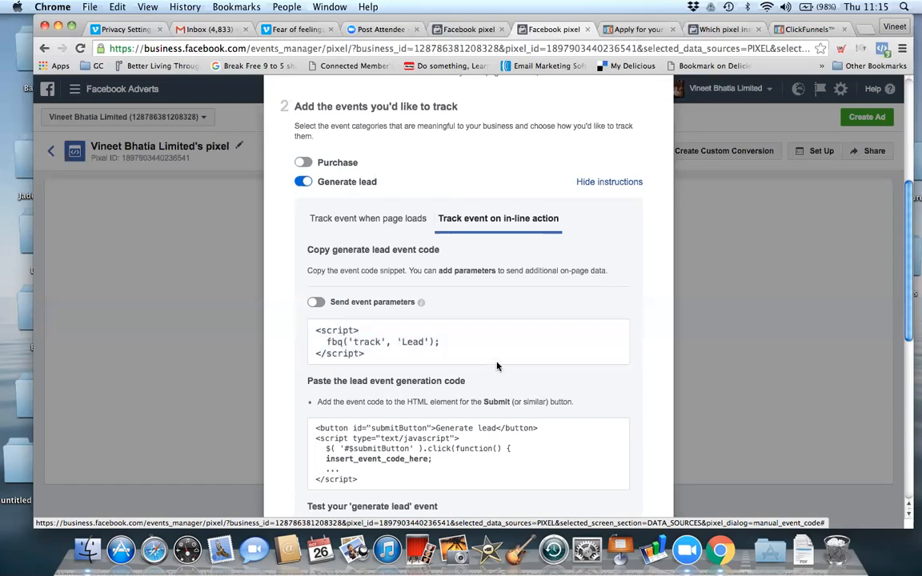
left_click(430, 341)
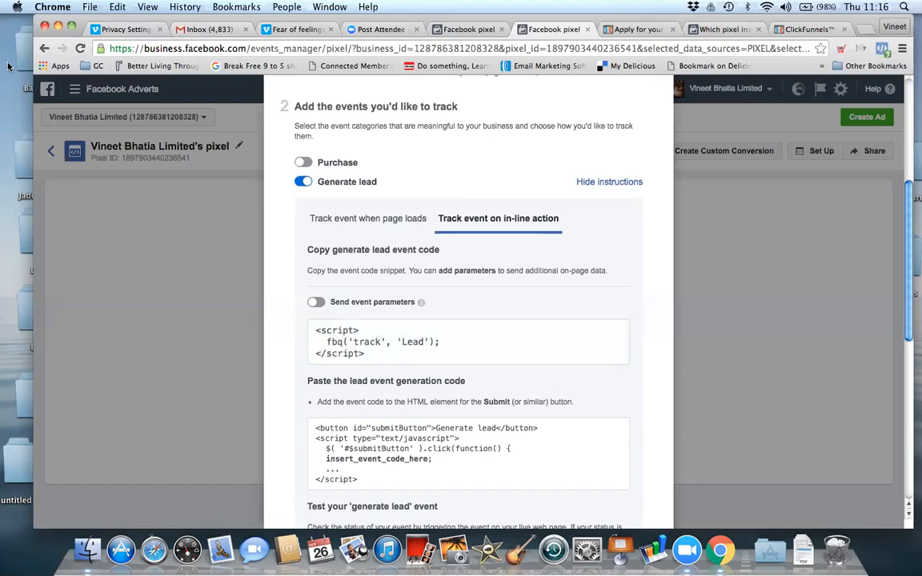
- Switch the Generate lead event to tracking when the page loads and copy its Lead event code snippet
left_click(381, 230)
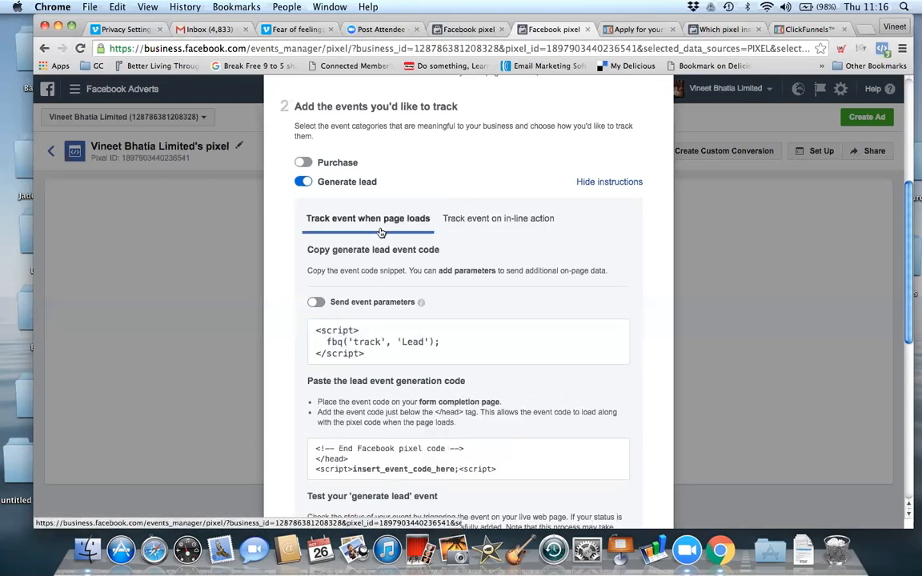
left_click(377, 340)
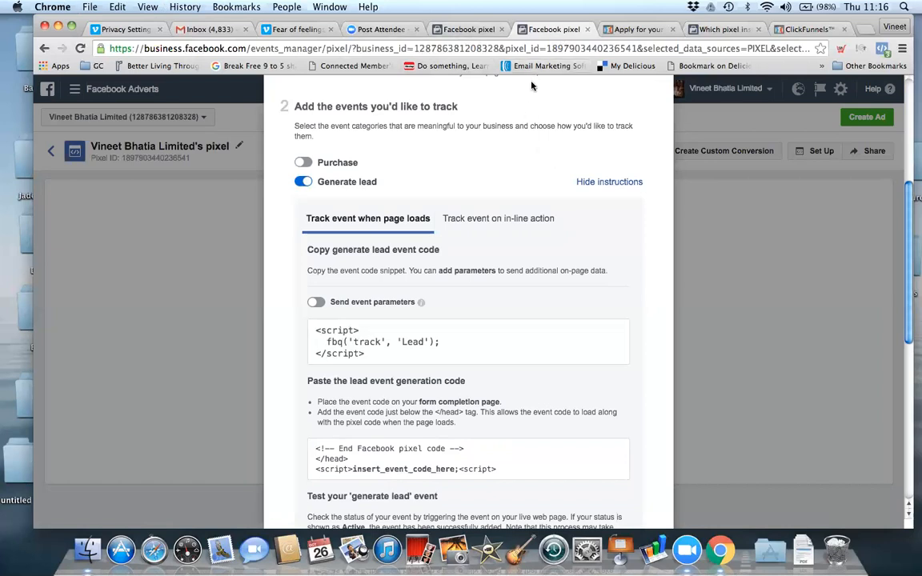
- Review the live Optin page, and check the Application and Optin step overviews in the ClickFunnels consultation funnel
left_click(654, 30)
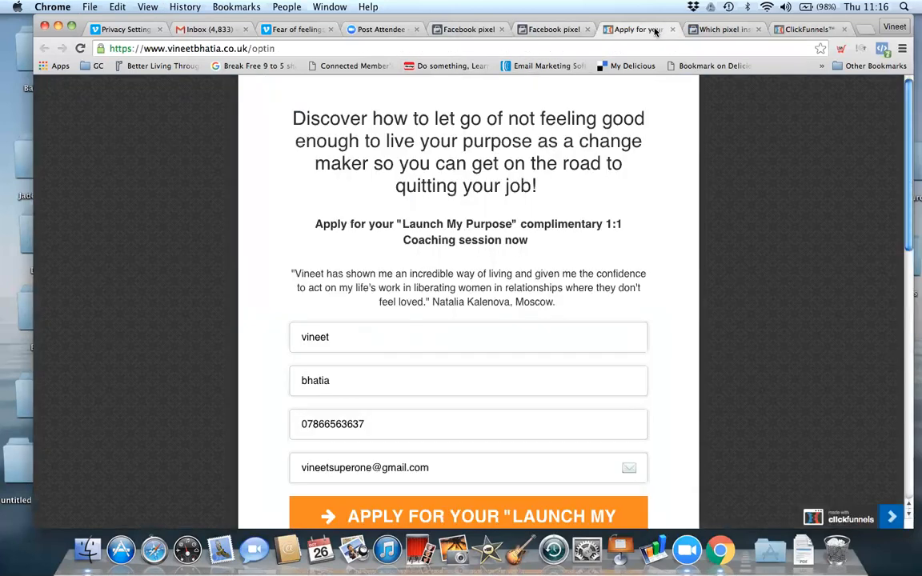
scroll(716, 345, "down", 5)
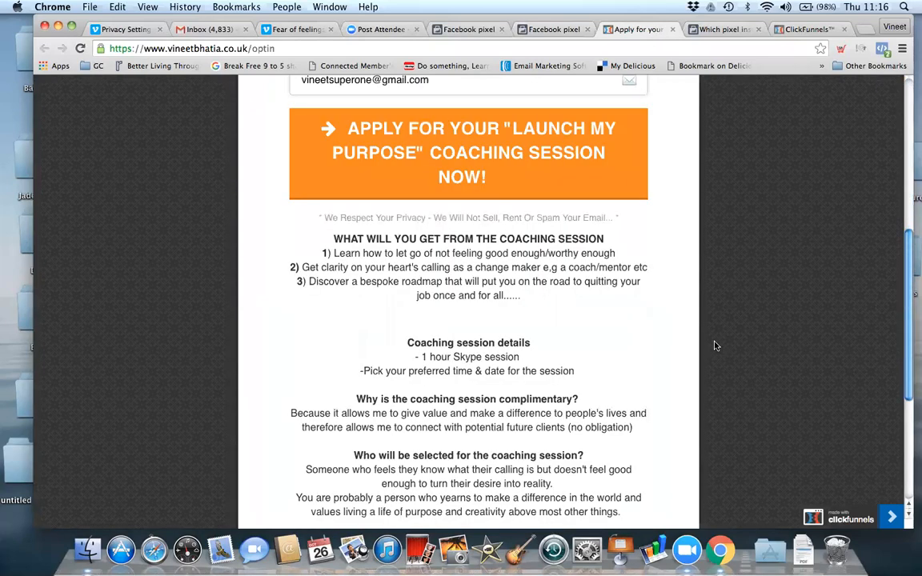
scroll(716, 345, "down", 3)
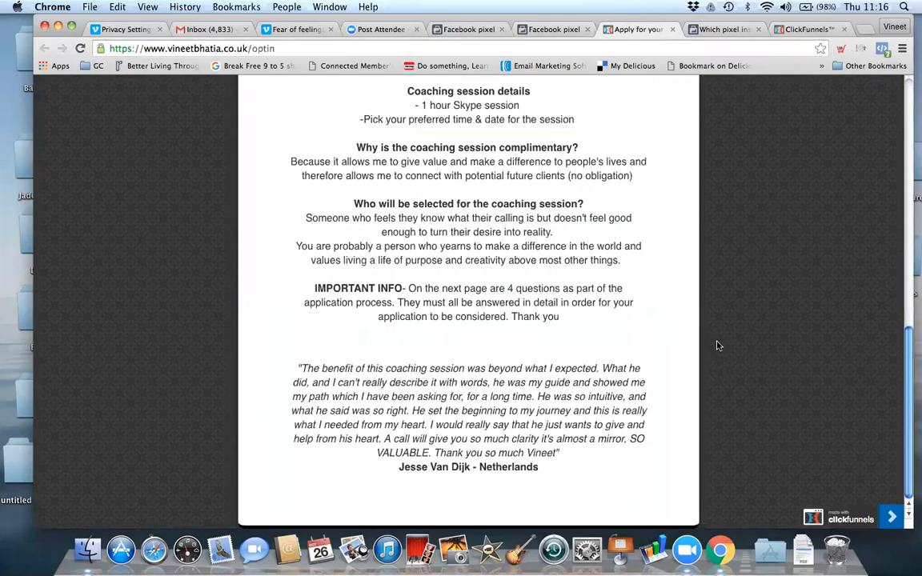
scroll(717, 346, "up", 10)
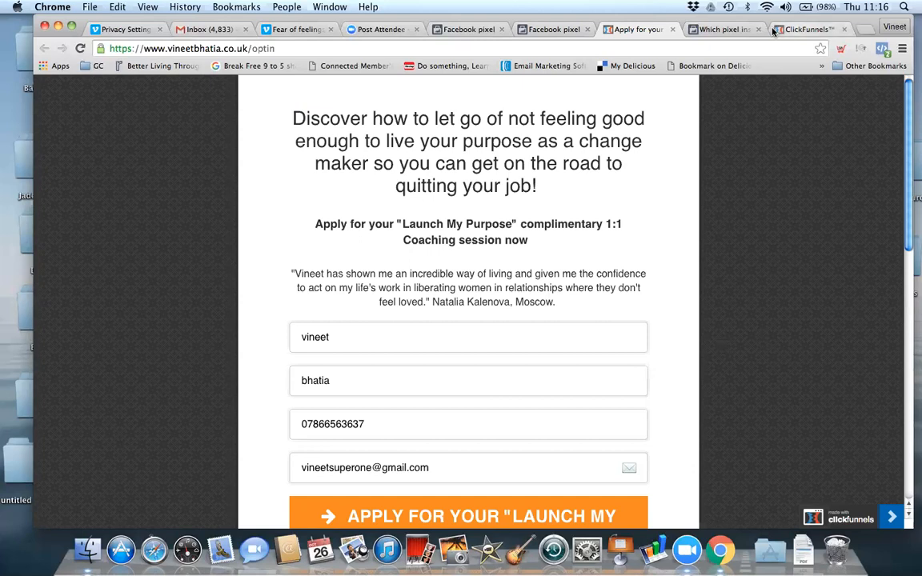
left_click(808, 31)
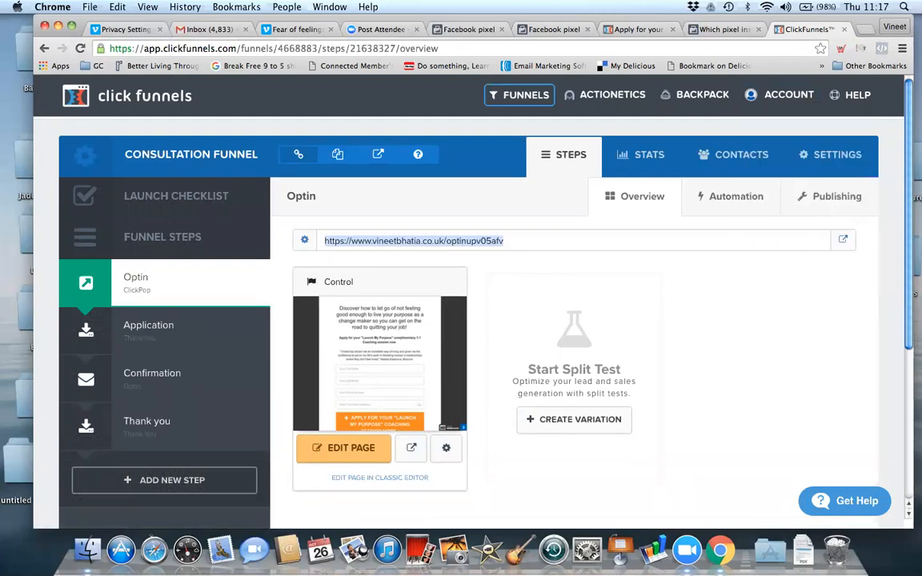
left_click(138, 329)
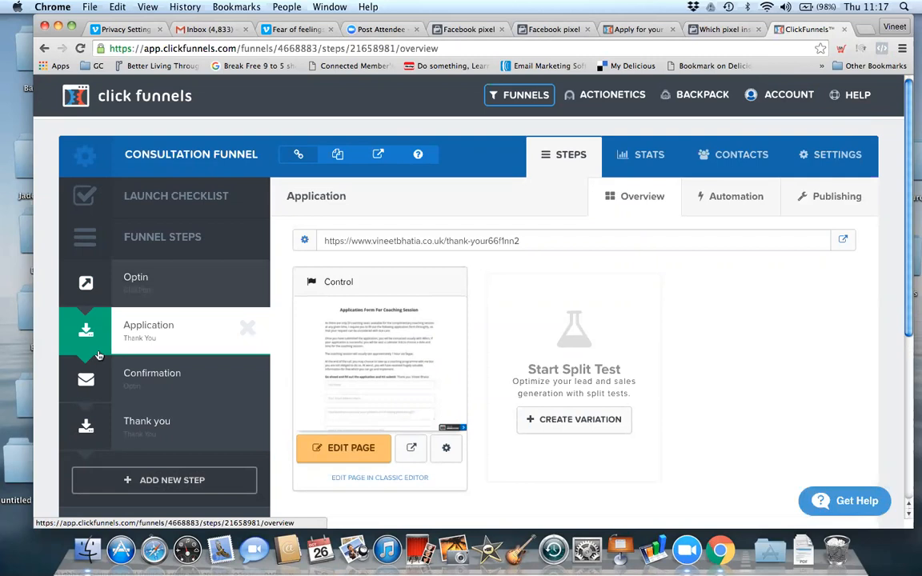
left_click(148, 277)
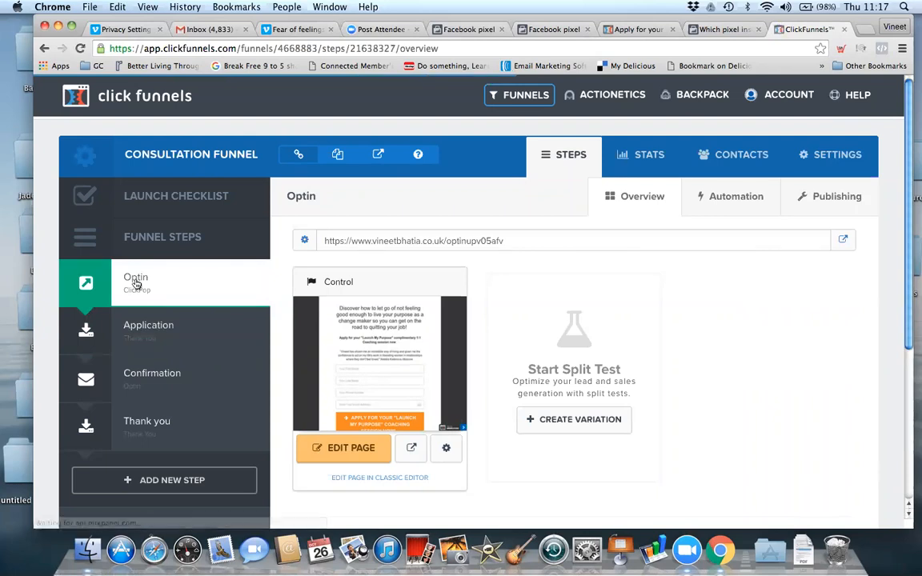
left_click(442, 453)
right_click(491, 410)
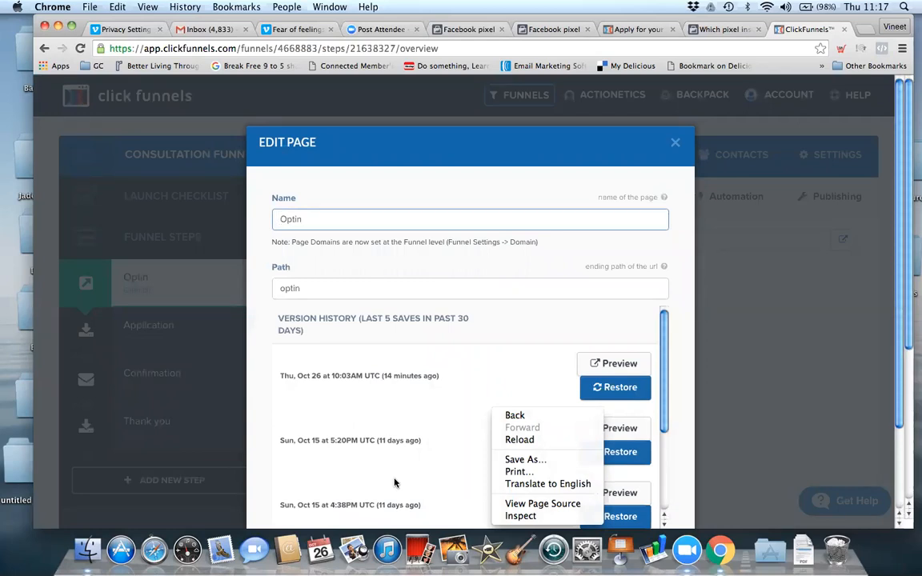
left_click(514, 416)
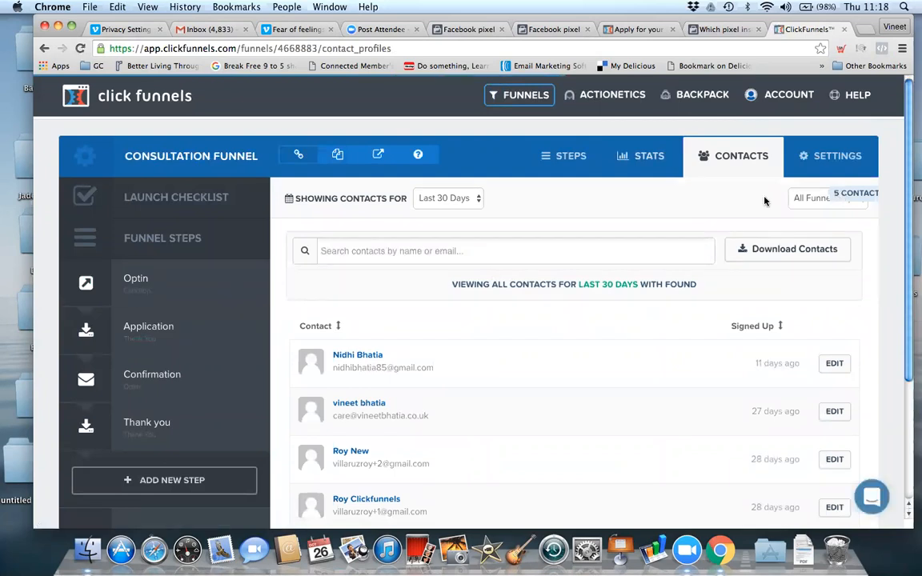
- Open the consultation funnel's settings and examine the code in its head tracking code field
left_click(802, 156)
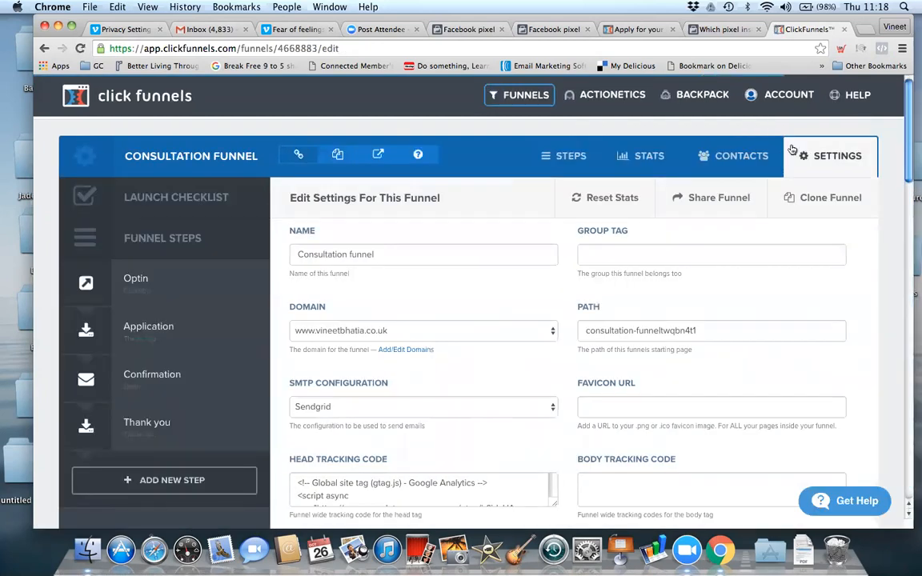
left_click(800, 152)
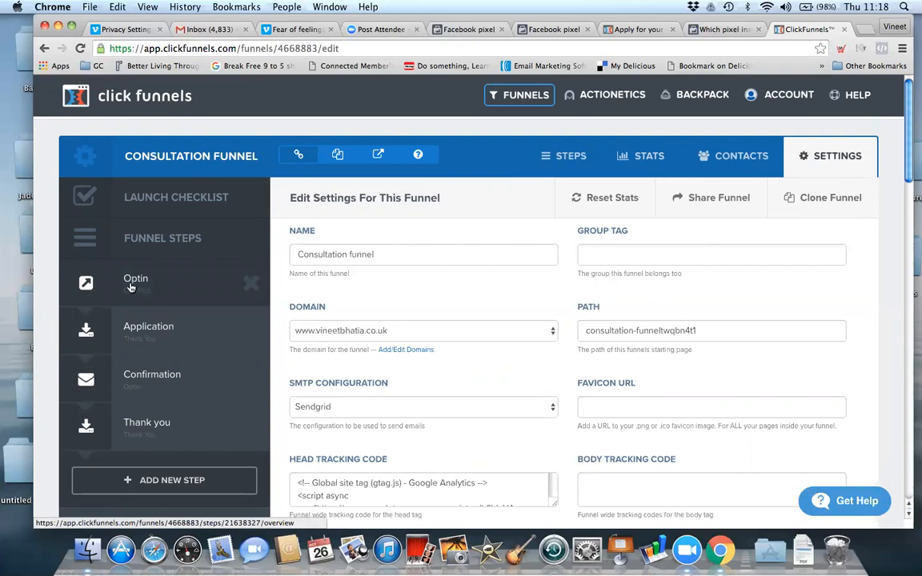
scroll(398, 461, "down", 1)
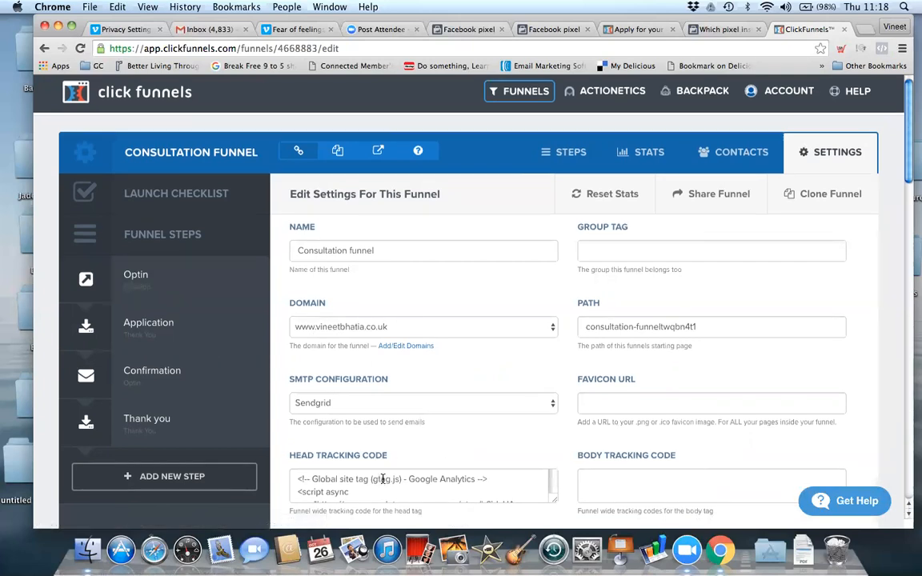
scroll(320, 487, "down", 3)
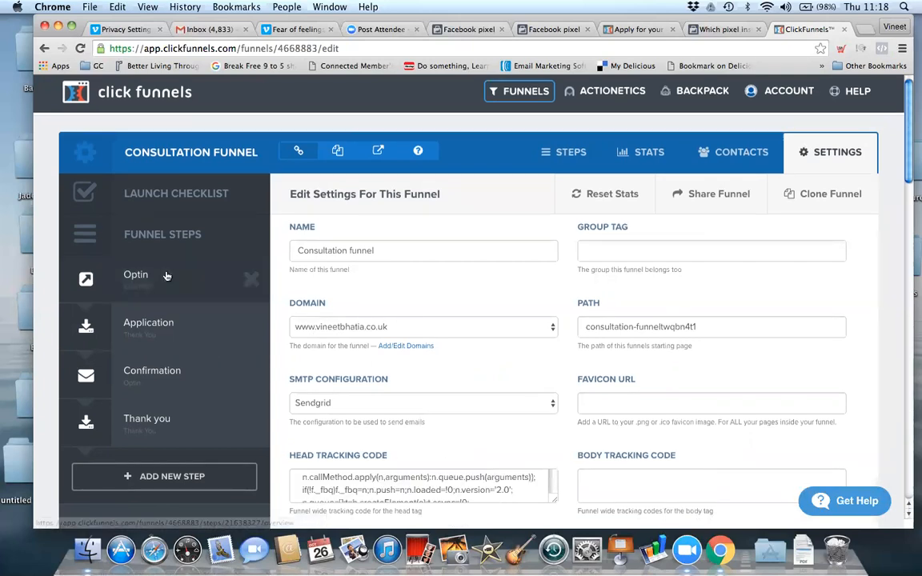
- Open the funnel's Optin page in the page editor and bring up its header tracking code
left_click(182, 325)
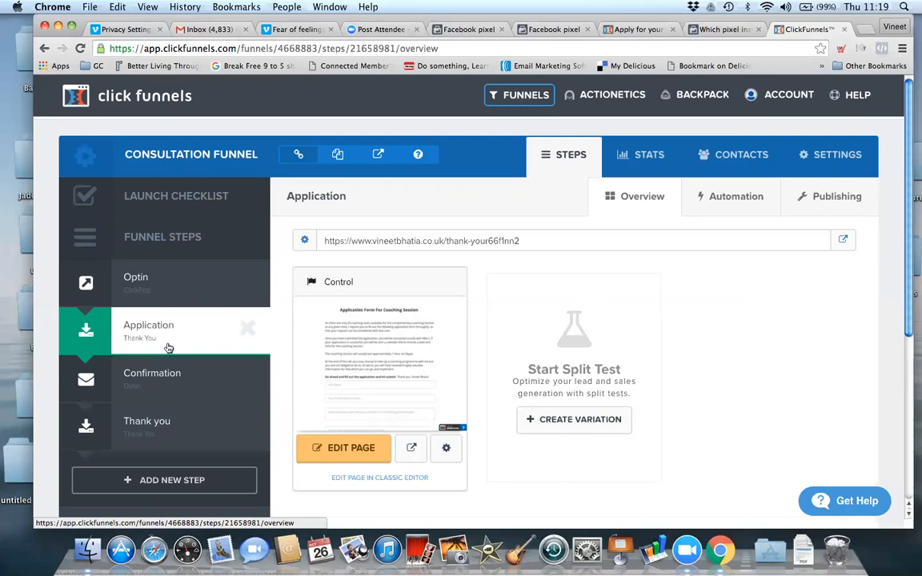
left_click(177, 297)
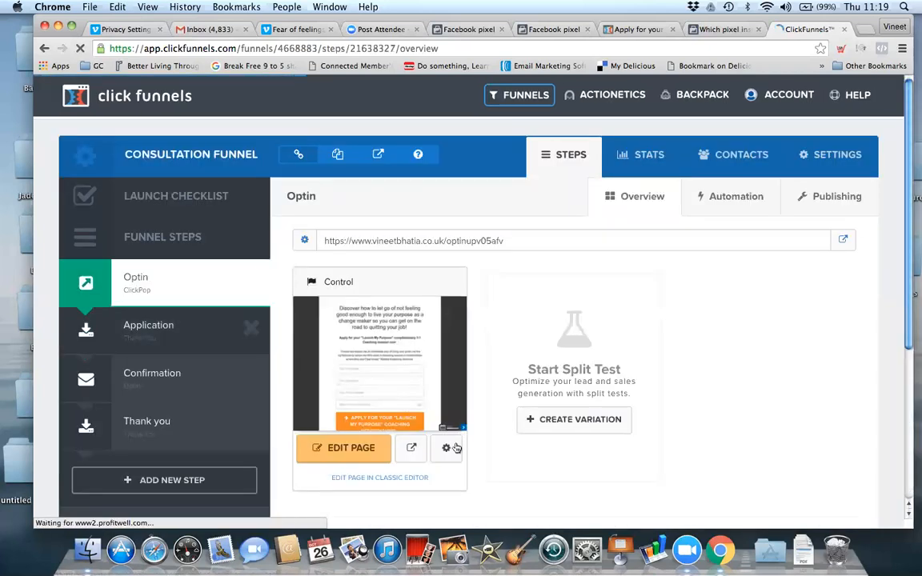
left_click(446, 448)
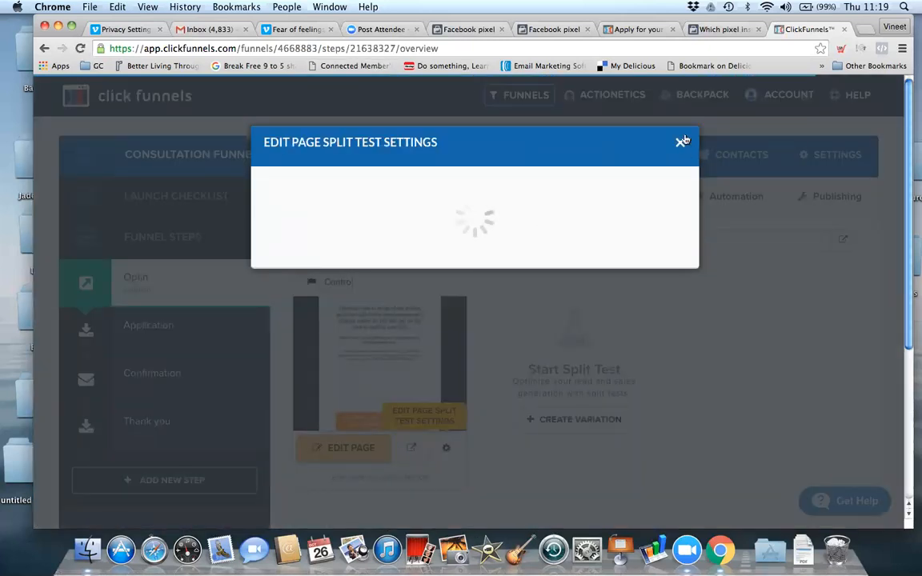
left_click(681, 142)
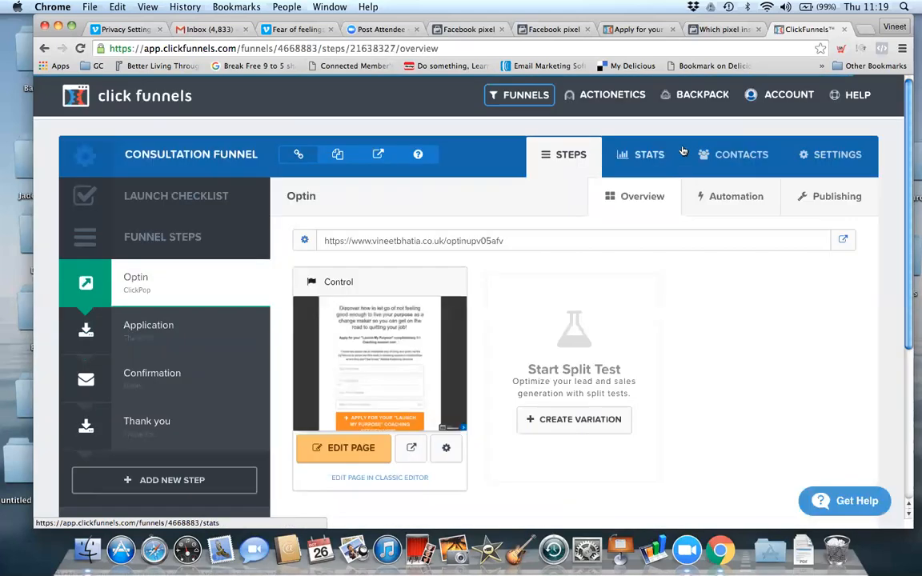
left_click(368, 450)
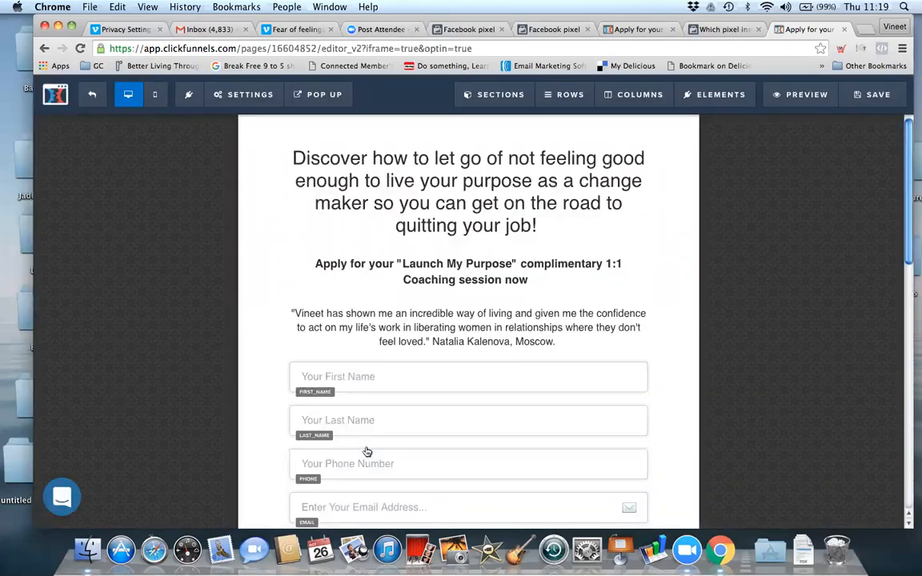
left_click(243, 96)
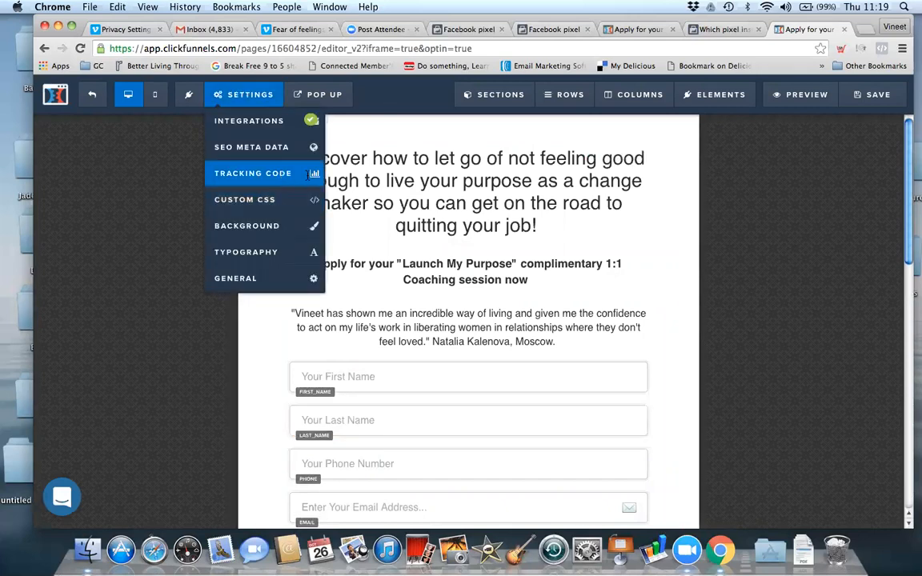
left_click(307, 176)
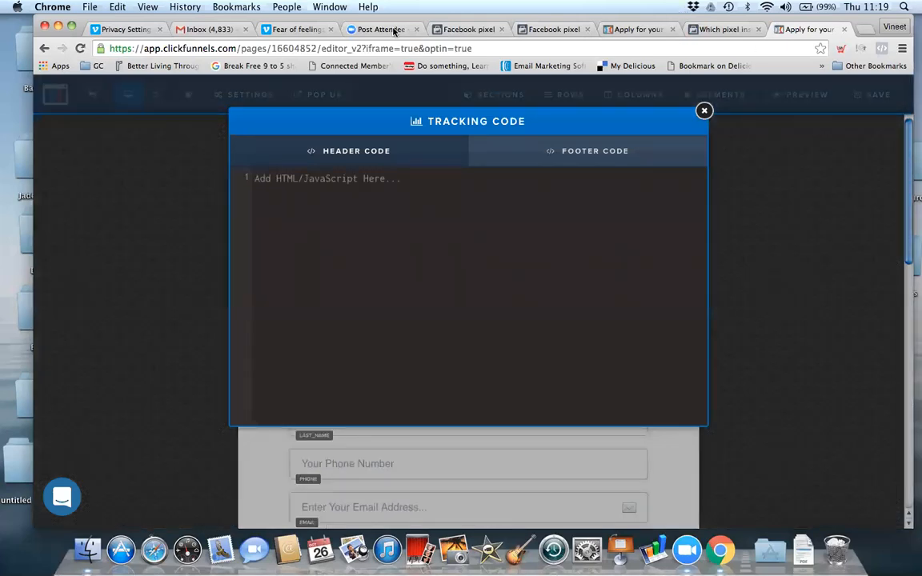
- Switch to the Facebook pixel setup, go back to the installation stage and copy the full base pixel code
left_click(475, 29)
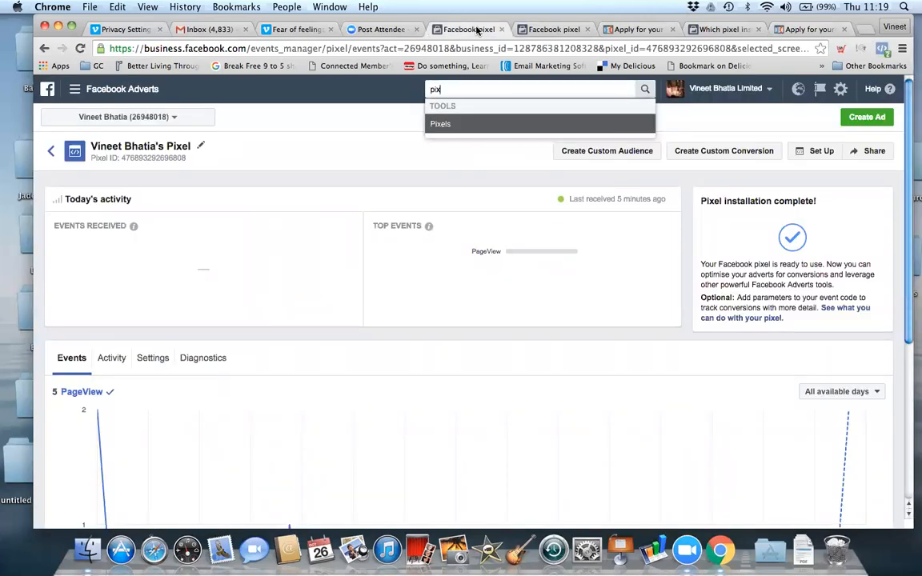
left_click(553, 28)
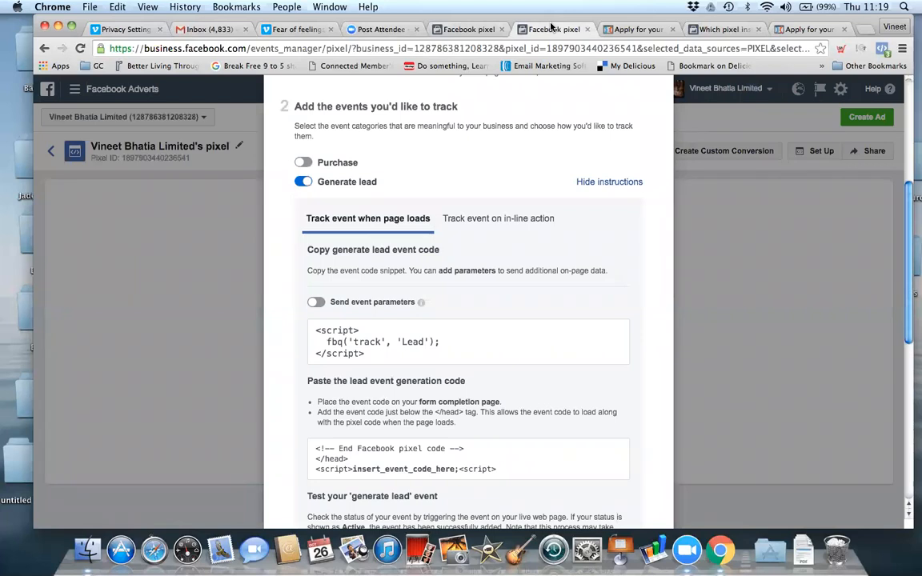
mouse_move(562, 350)
scroll(562, 350, "up", 1)
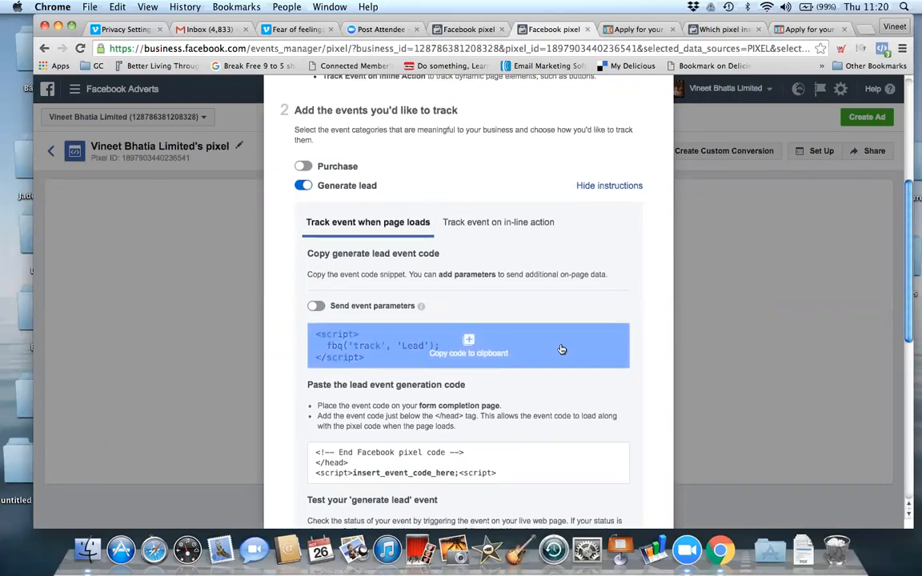
scroll(561, 349, "up", 3)
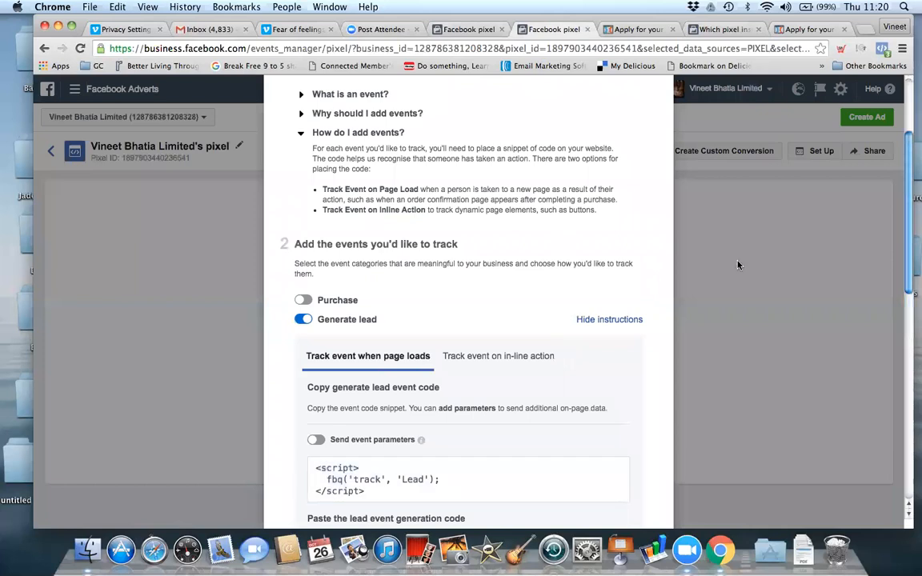
scroll(668, 240, "up", 3)
scroll(481, 238, "down", 5)
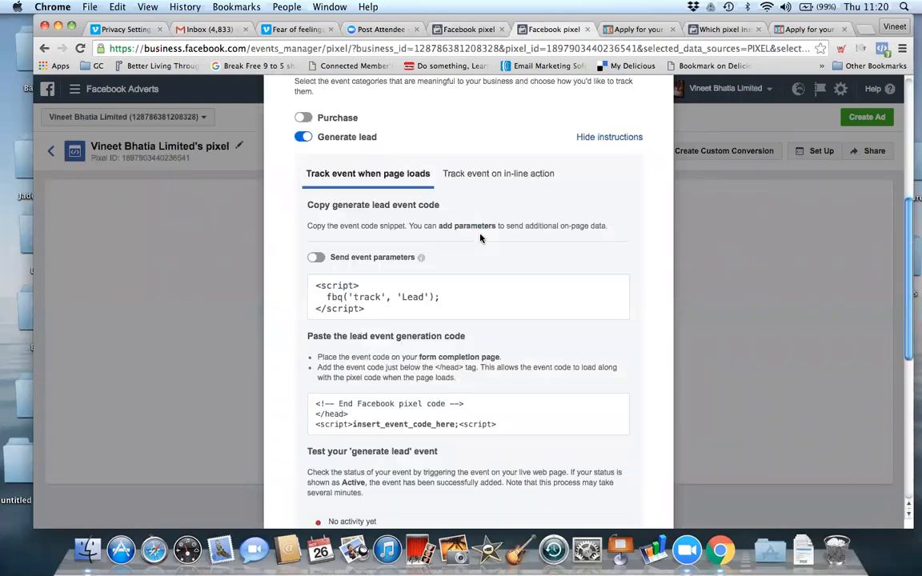
scroll(480, 237, "down", 5)
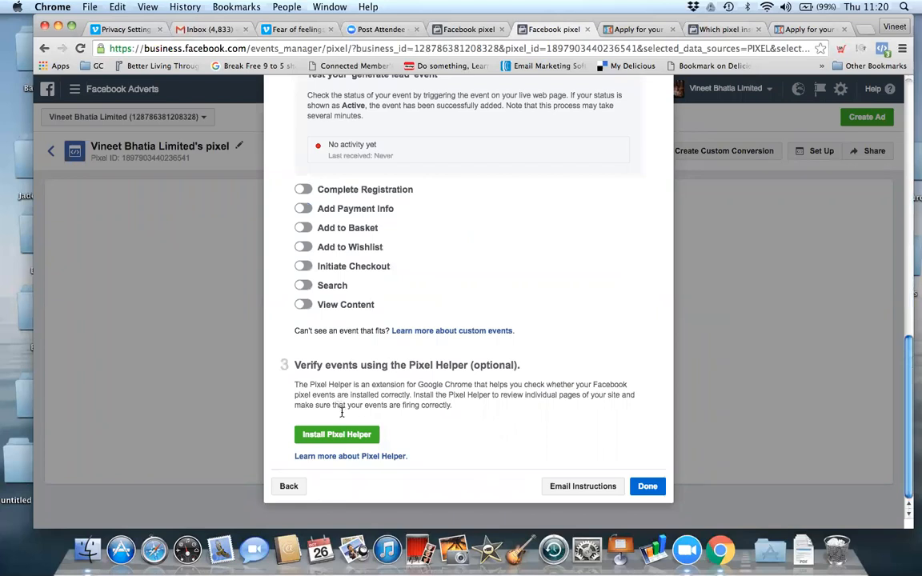
left_click(290, 486)
mouse_move(457, 267)
left_click(441, 251)
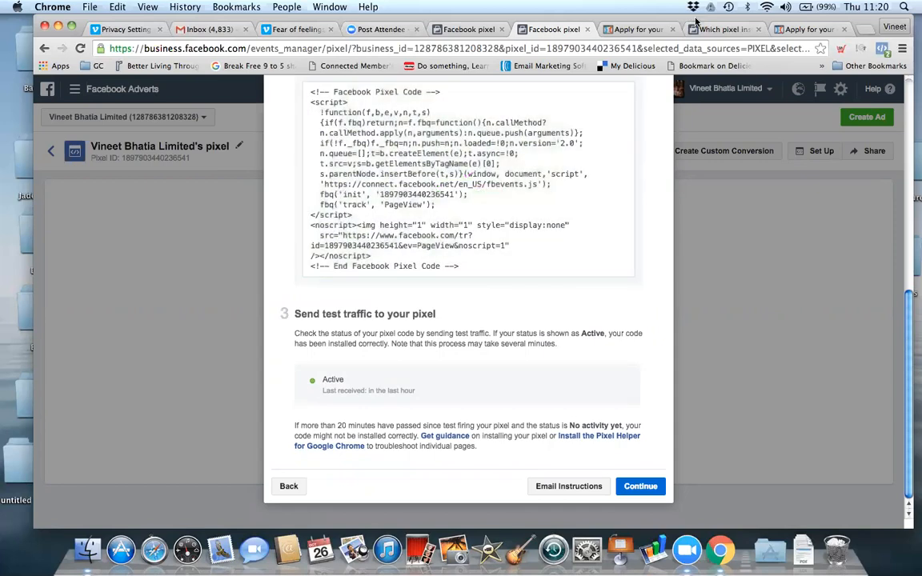
- Return to the ClickFunnels editor and paste the base pixel code into the Optin page's header tracking code
left_click(794, 31)
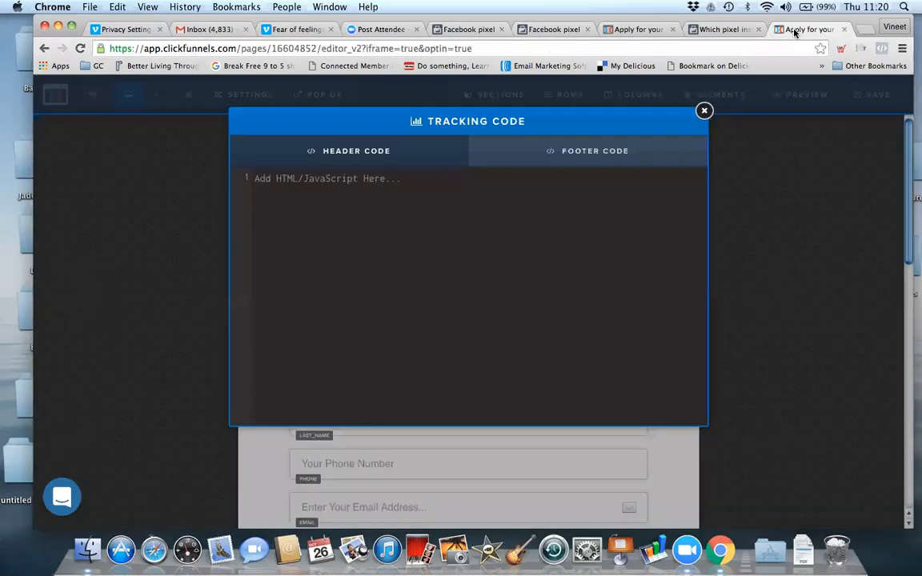
left_click(304, 187)
key("ctrl+v")
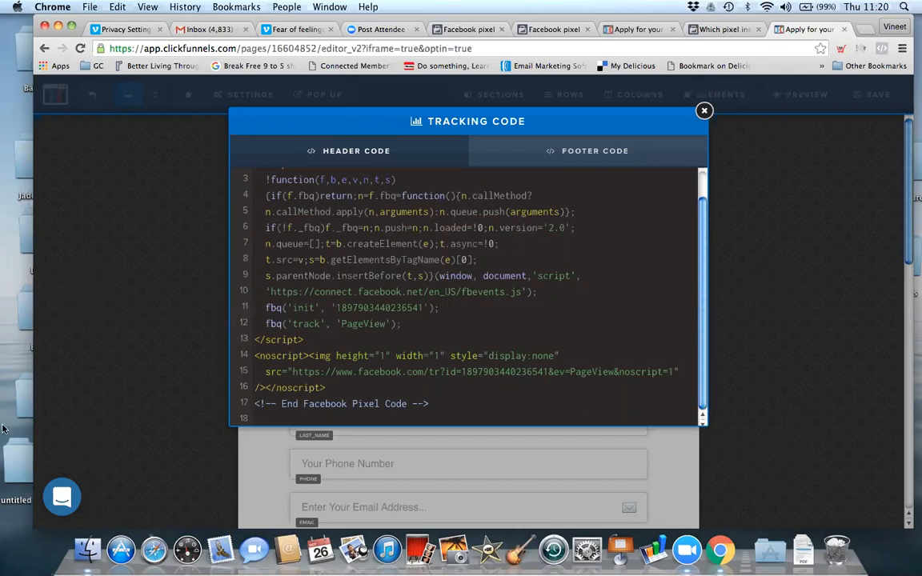
- Return to the Facebook pixel setup, continue to the event stage and enable the Generate lead event
left_click(710, 30)
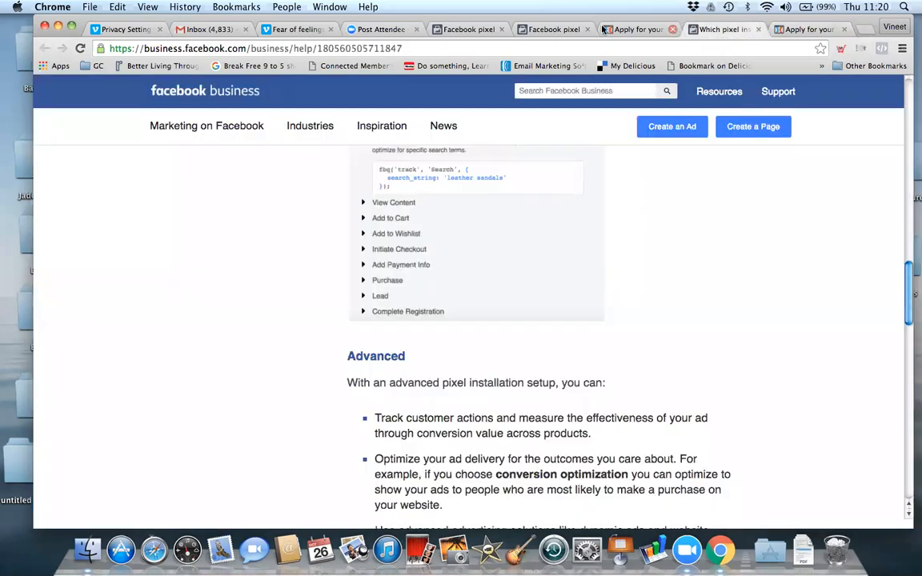
left_click(550, 30)
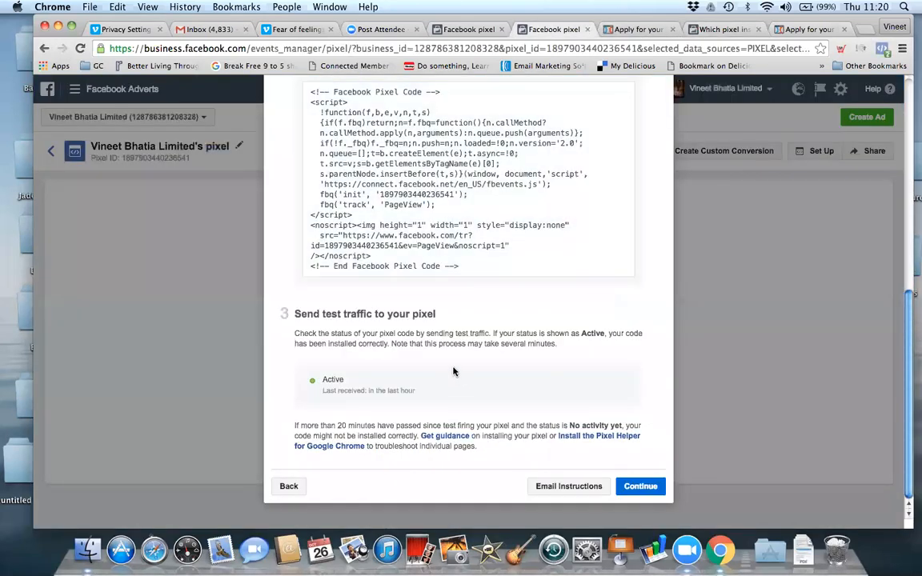
left_click(633, 486)
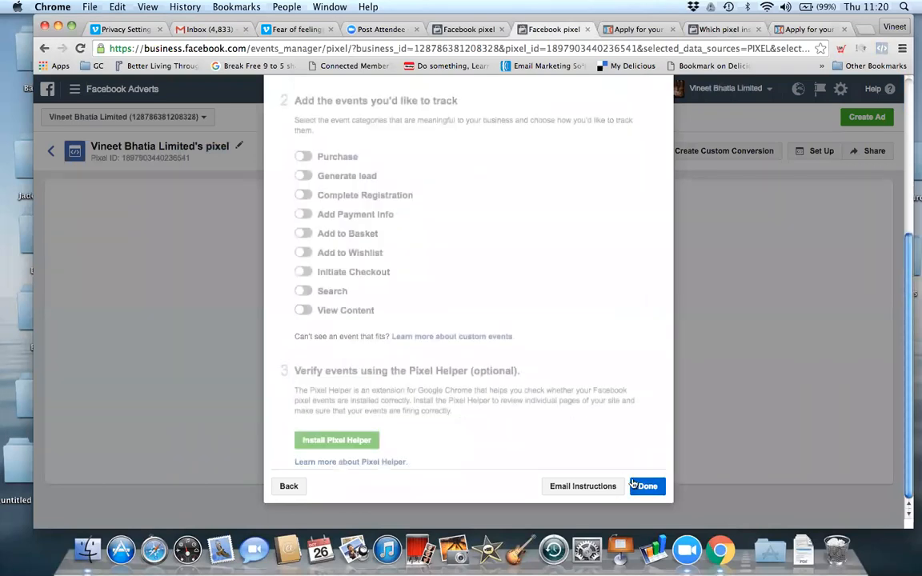
left_click(303, 172)
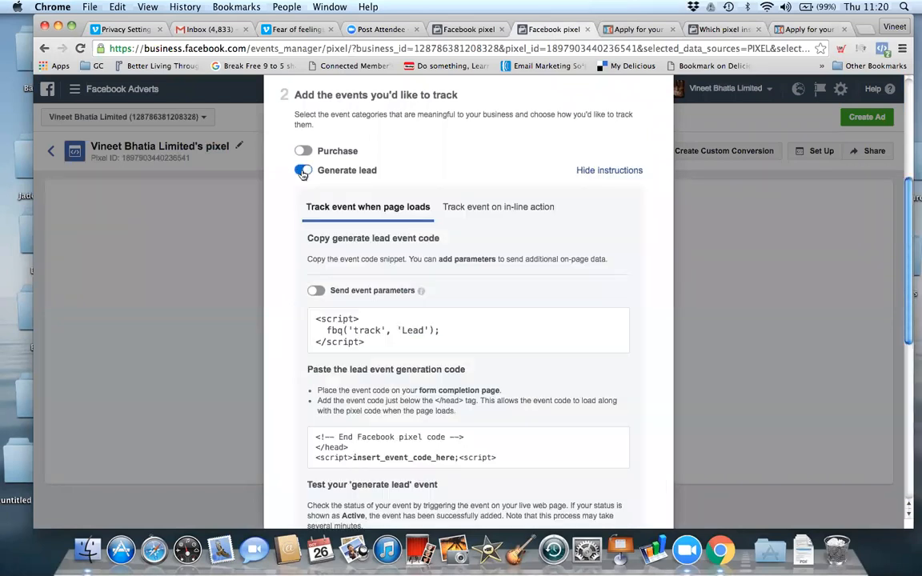
left_click(303, 172)
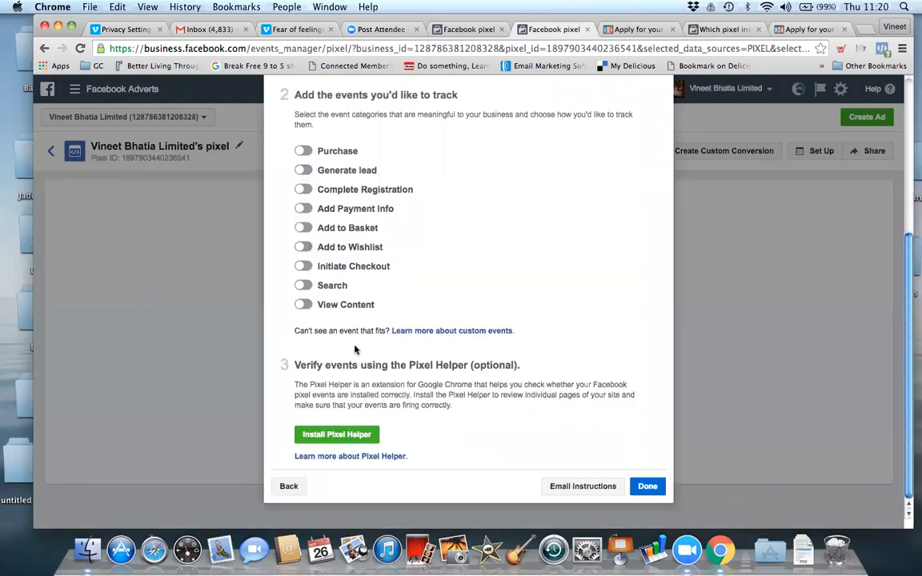
left_click(303, 172)
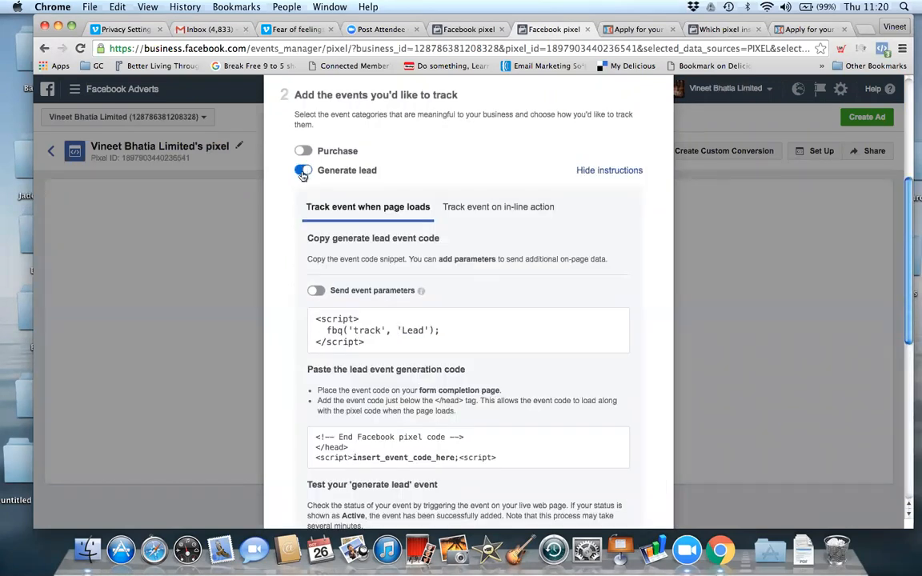
left_click(304, 173)
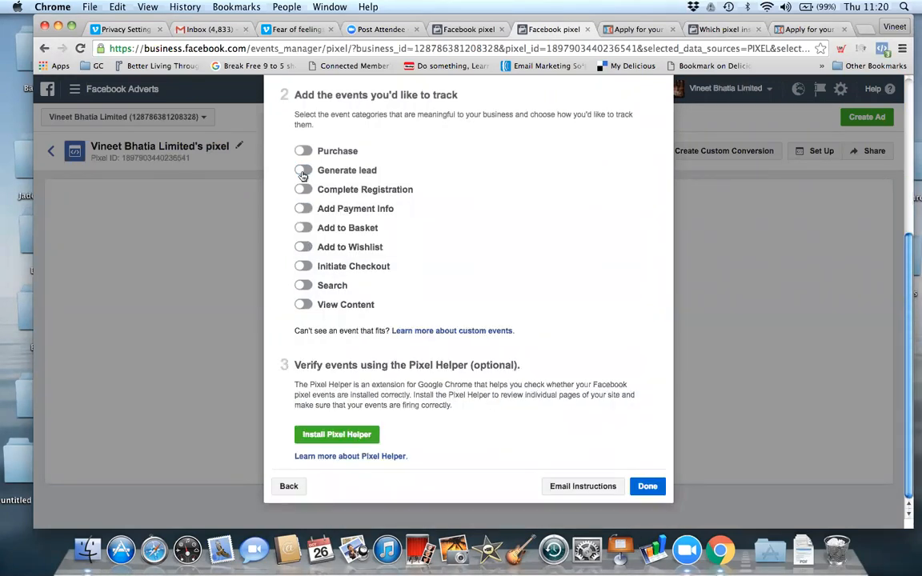
left_click(303, 173)
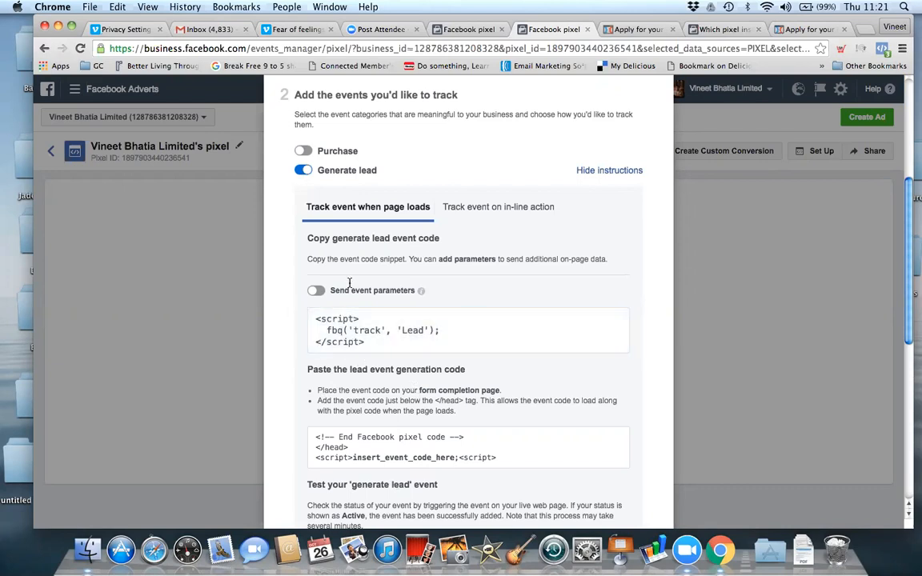
- Copy the page-load event code for the Generate lead event to the clipboard
mouse_move(341, 314)
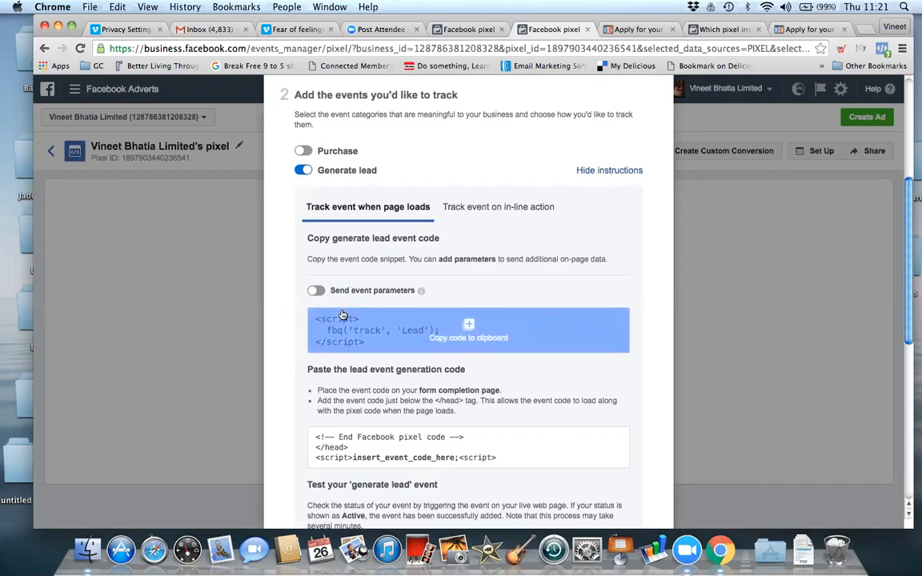
scroll(358, 338, "down", 1)
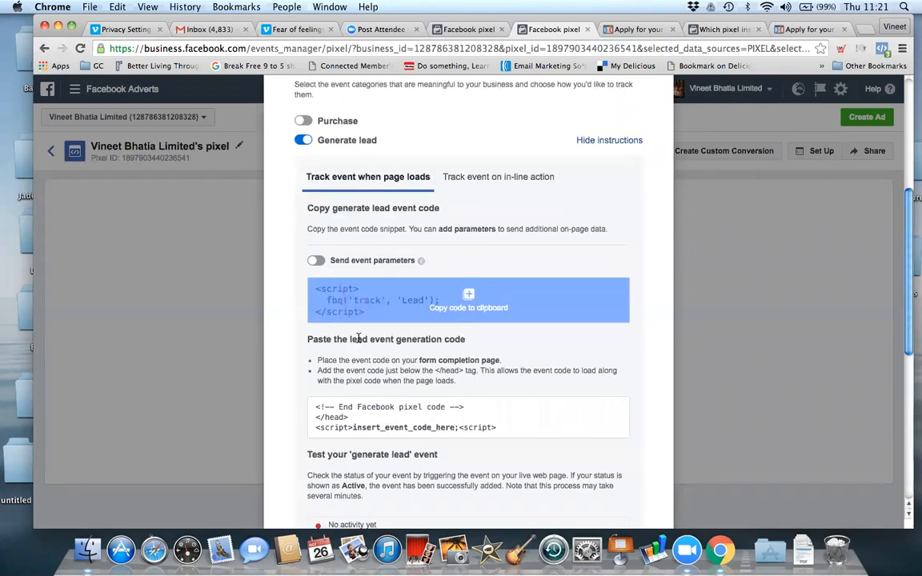
scroll(358, 339, "down", 5)
scroll(360, 339, "up", 1)
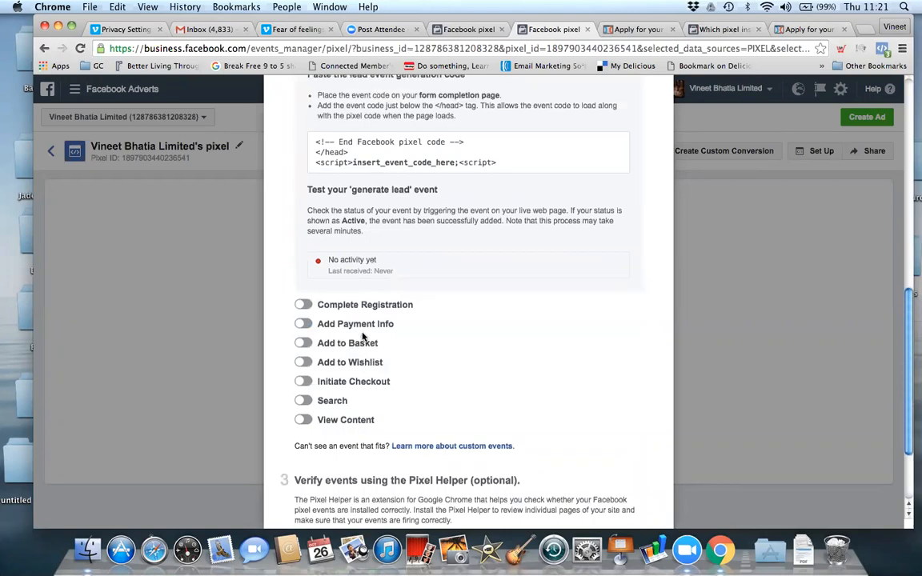
scroll(360, 338, "up", 5)
scroll(363, 335, "up", 1)
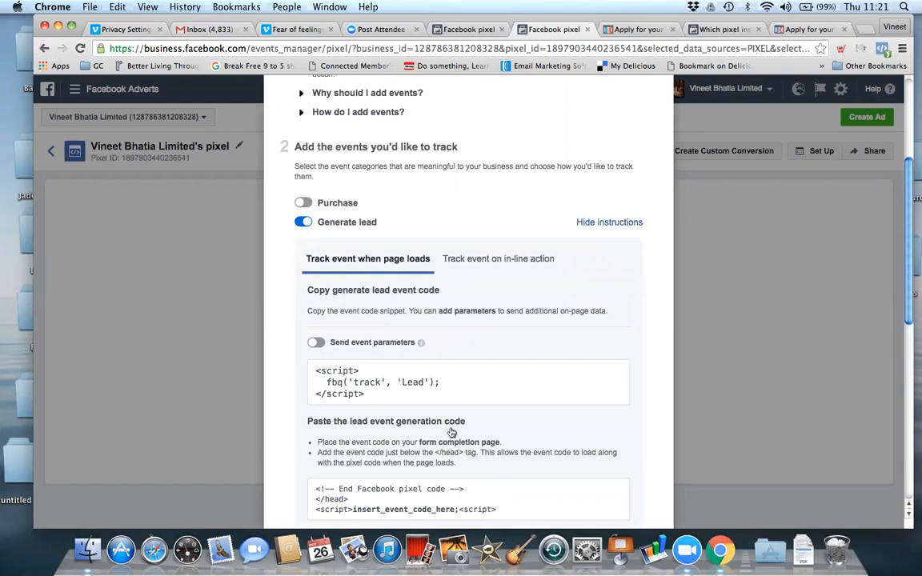
mouse_move(366, 380)
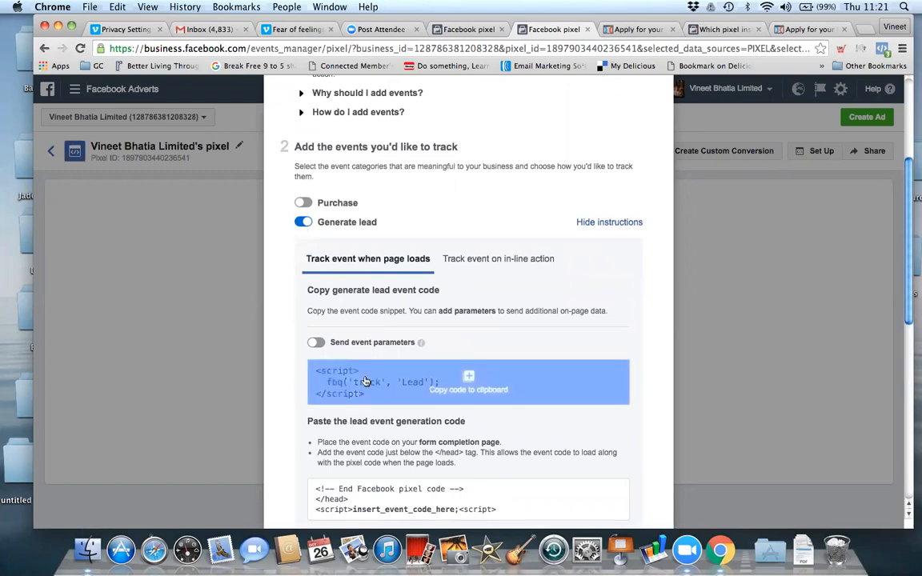
left_click(446, 398)
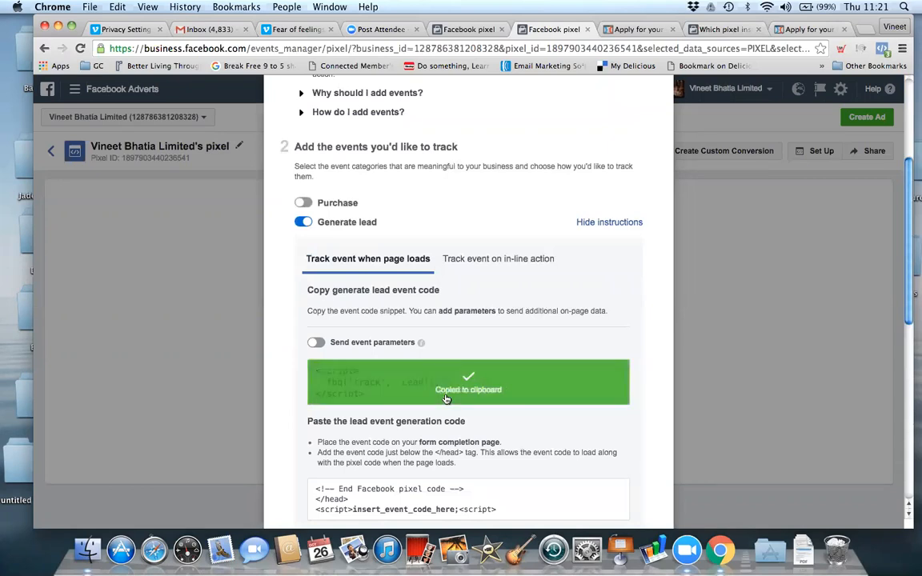
- Switch to the ClickFunnels editor and paste the Lead event code on a new line below the PageView tracking line of the header code
left_click(813, 31)
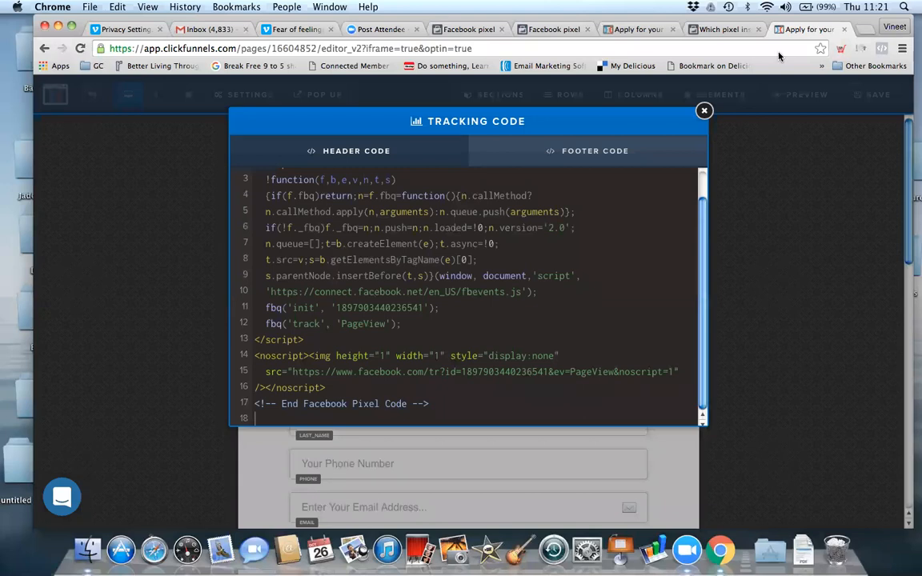
left_click(417, 323)
key("Return")
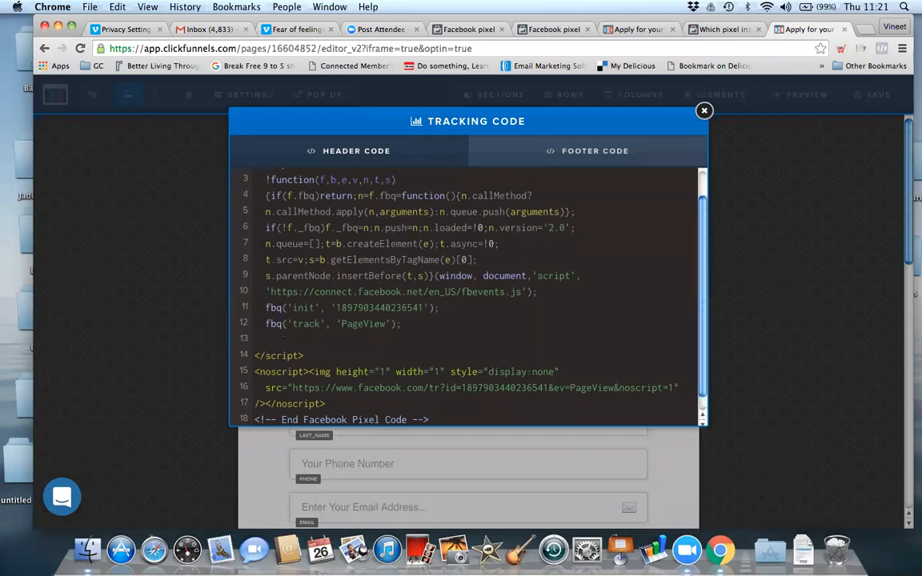
key("super+v")
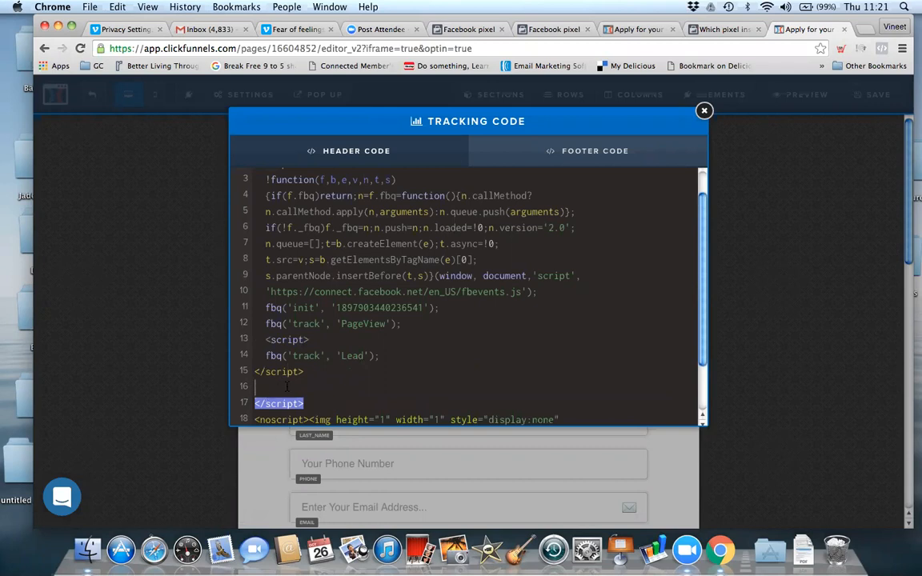
- Remove the pasted snippet's extra opening and closing script tags, keeping only fbq('track', 'Lead'); below the PageView line
key("Delete")
key("BackSpace")
key("BackSpace")
key("BackSpace")
key("BackSpace")
key("BackSpace")
key("BackSpace")
key("BackSpace")
key("BackSpace")
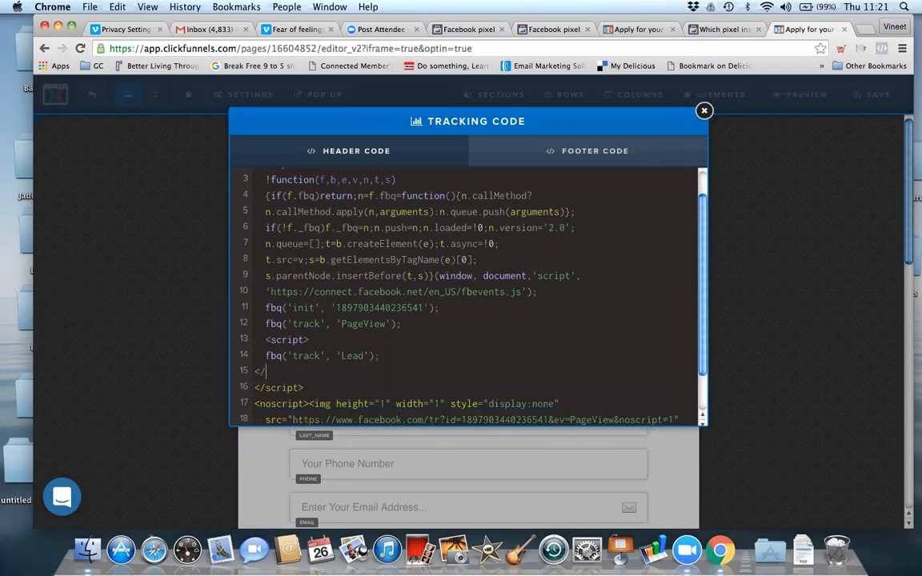
key("BackSpace")
key("BackSpace")
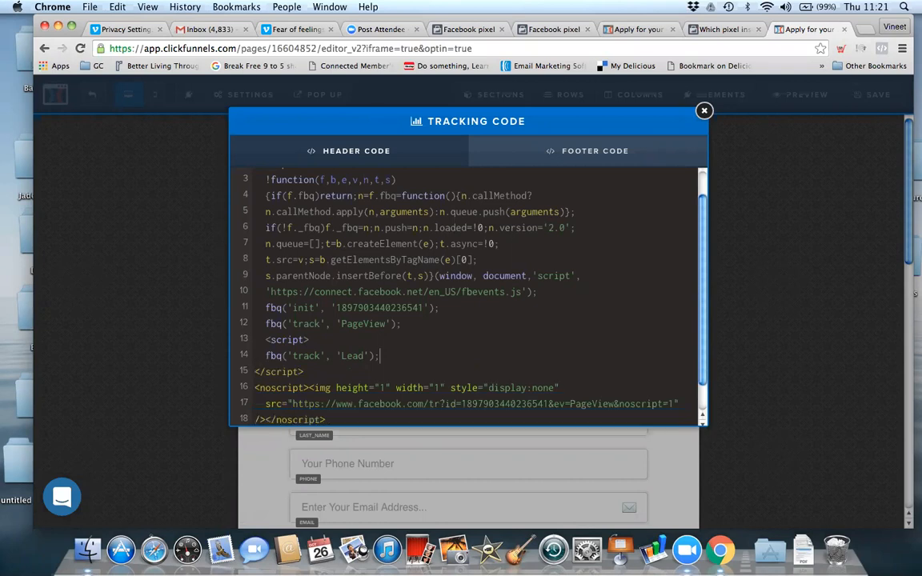
key("Up")
key("BackSpace")
key("BackSpace")
key("BackSpace")
key("BackSpace")
key("BackSpace")
key("BackSpace")
key("BackSpace")
key("BackSpace")
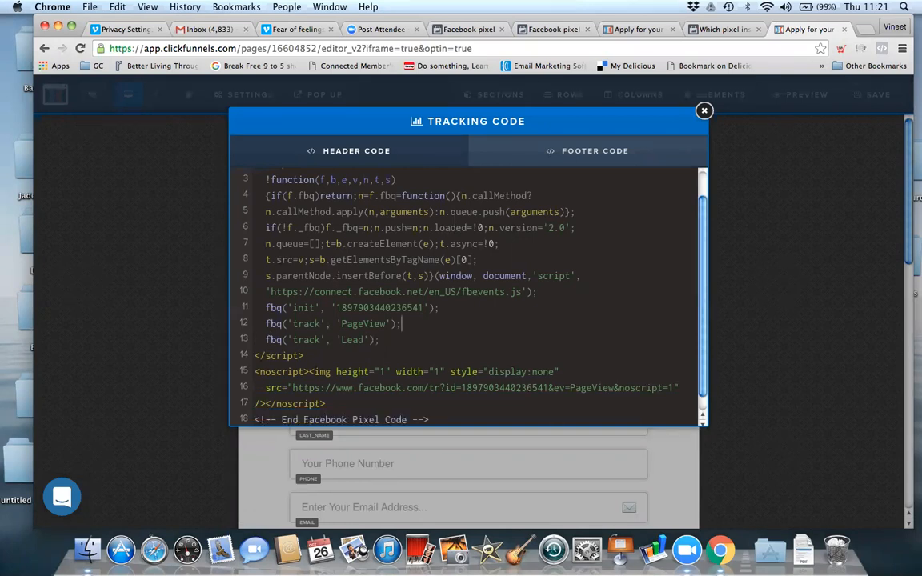
- Close the tracking code window, save the Optin page and exit the editor to the funnel steps
left_click(652, 402)
left_click(704, 112)
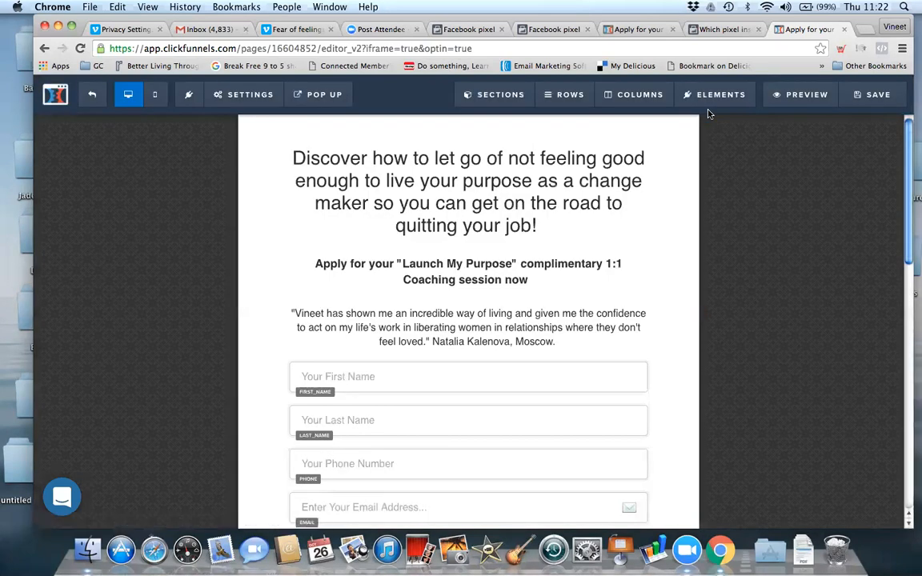
left_click(851, 101)
left_click(97, 98)
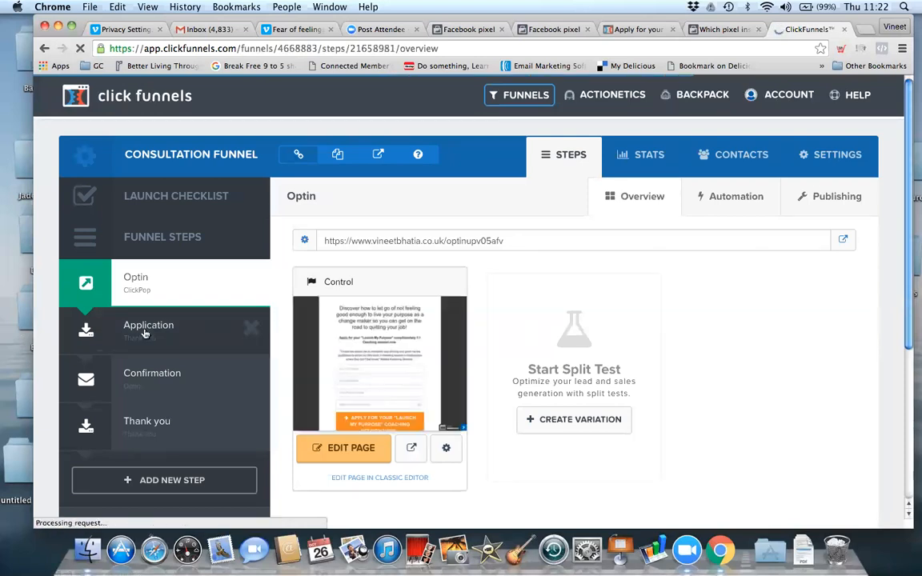
- Open the funnel's Application page in the page editor and bring up its header tracking code
left_click(144, 334)
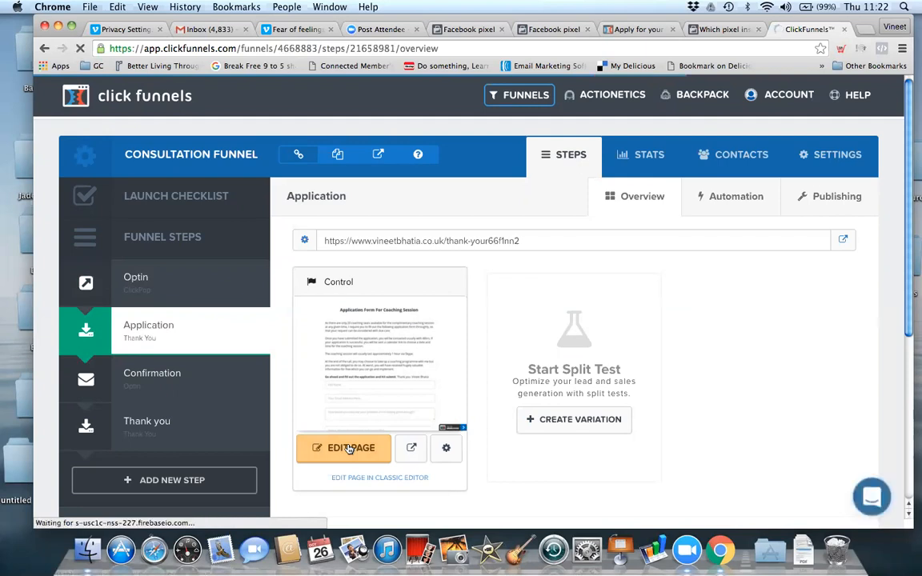
left_click(349, 449)
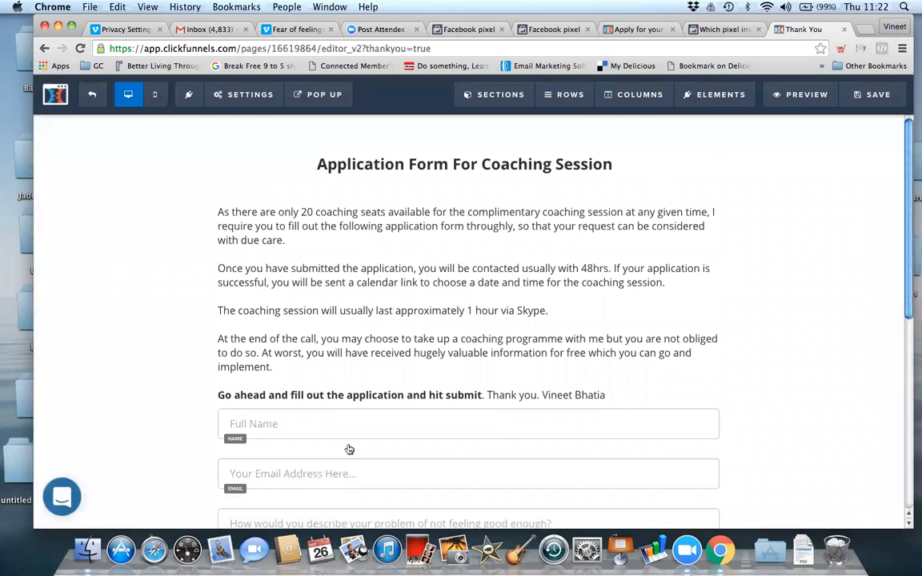
left_click(257, 94)
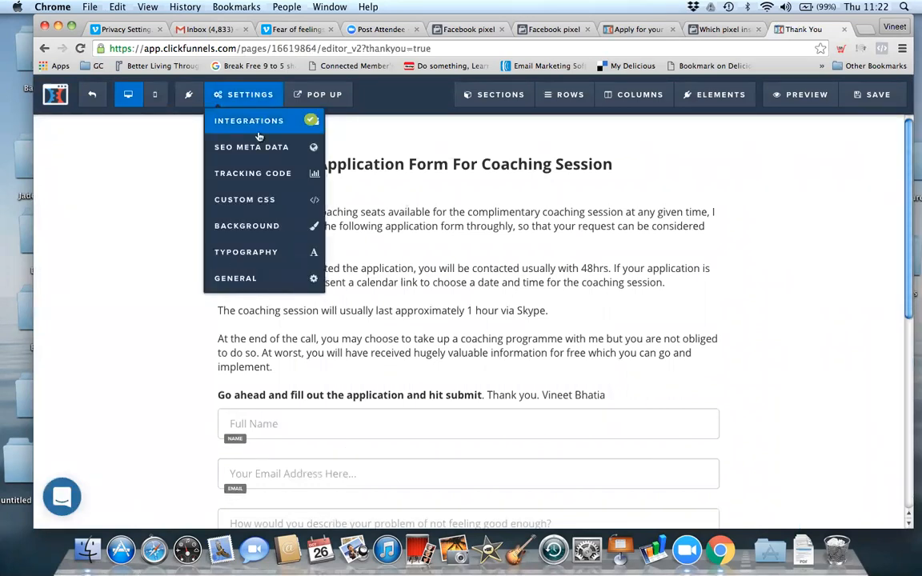
left_click(265, 176)
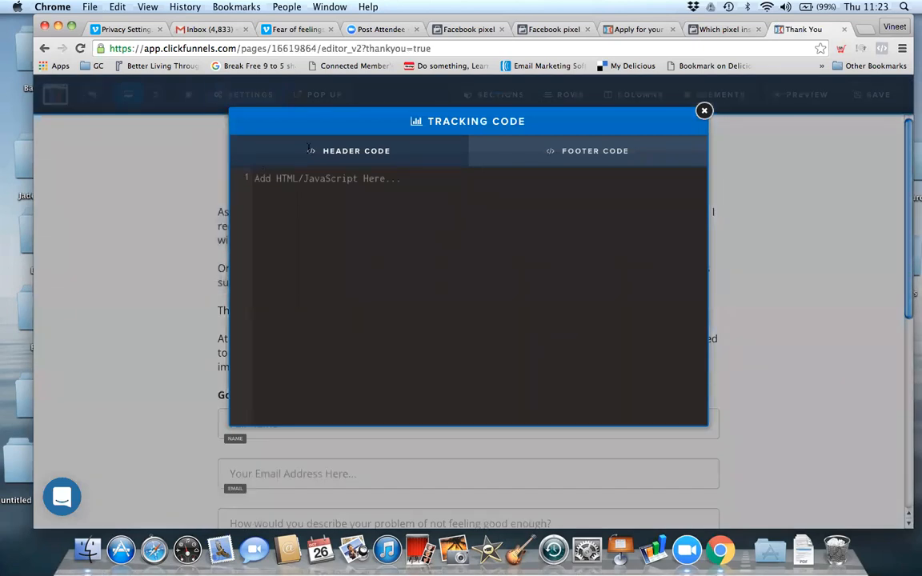
- Copy the base pixel code from the Facebook pixel setup's installation stage and paste it into the Application page's header tracking code
left_click(570, 30)
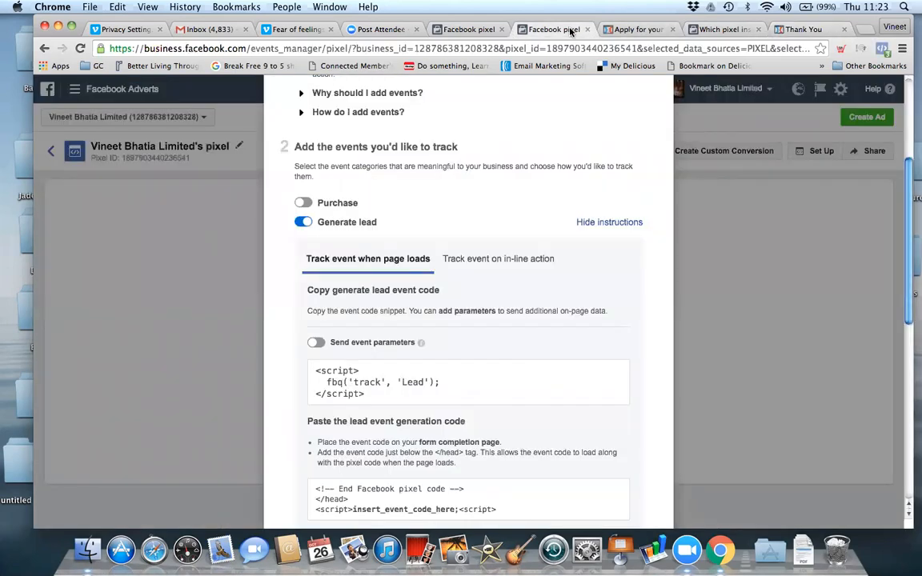
scroll(460, 274, "down", 2)
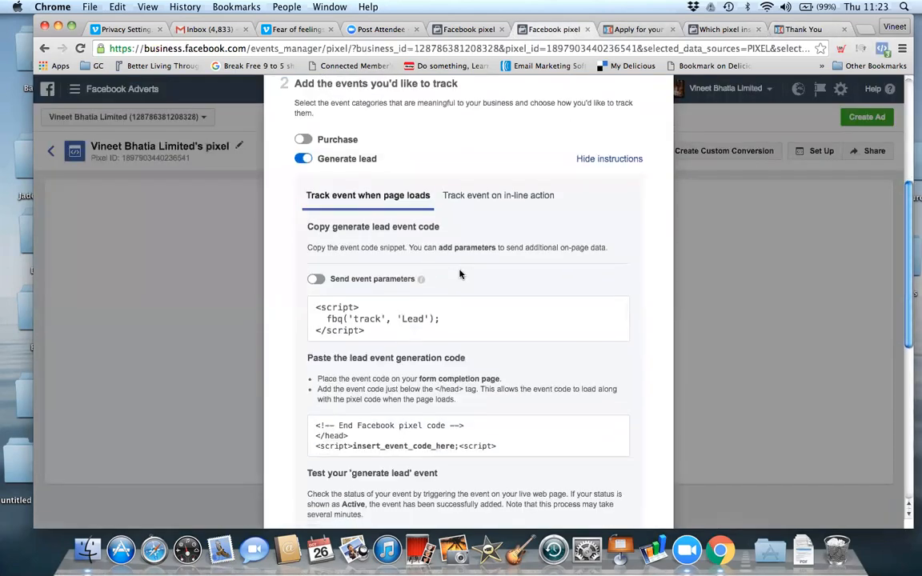
scroll(460, 274, "down", 10)
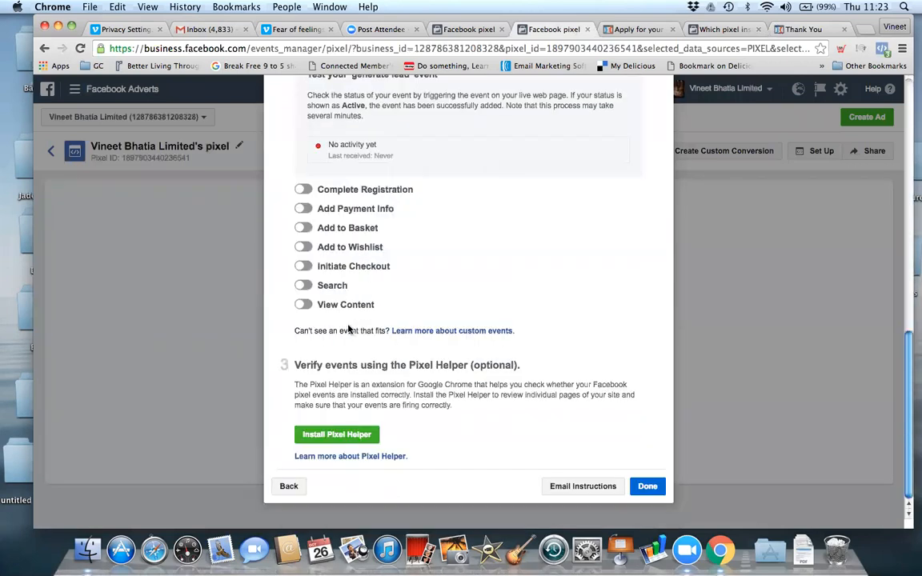
left_click(289, 485)
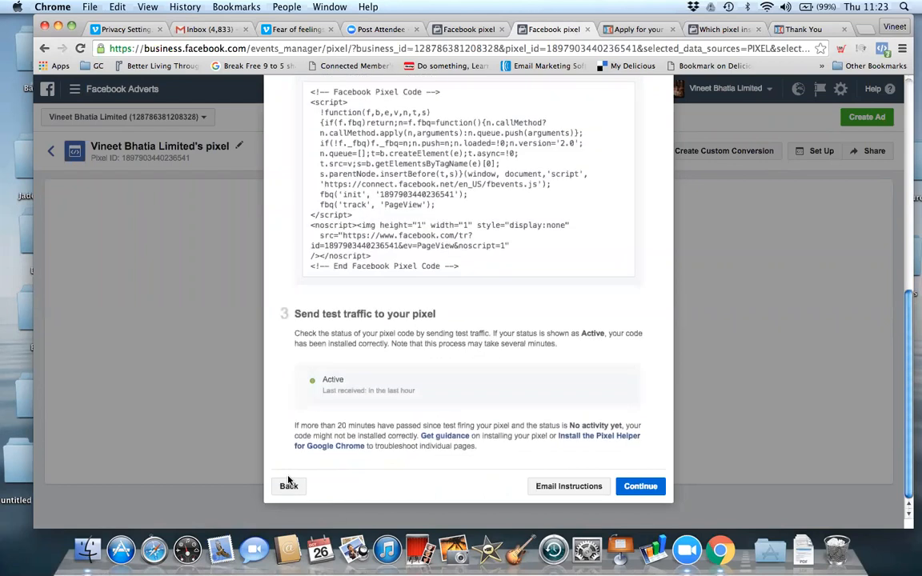
scroll(448, 240, "up", 3)
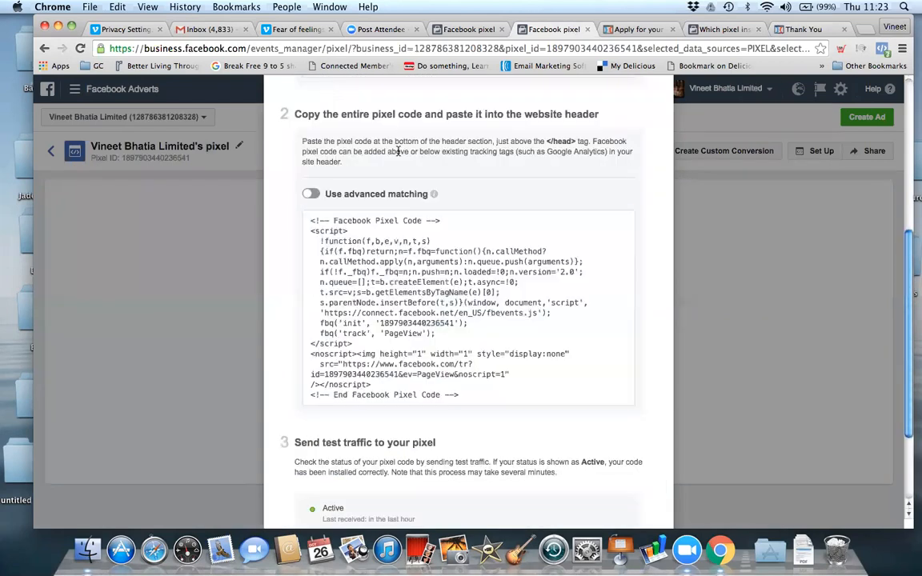
left_click(430, 253)
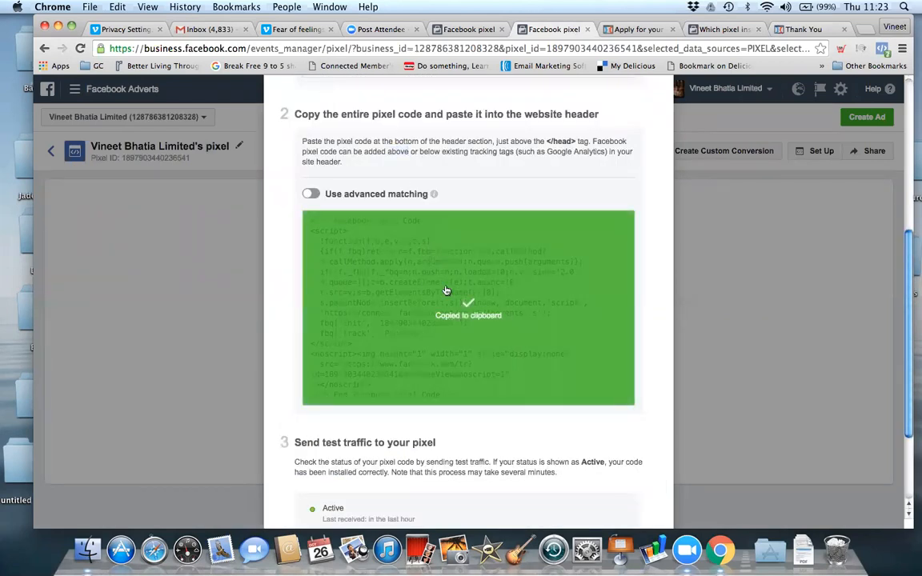
left_click(818, 29)
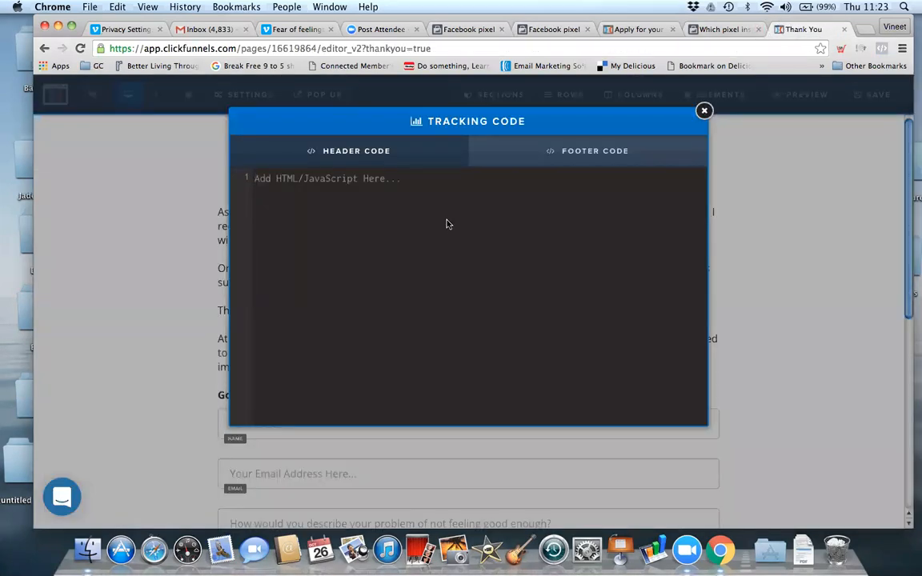
key("super+v")
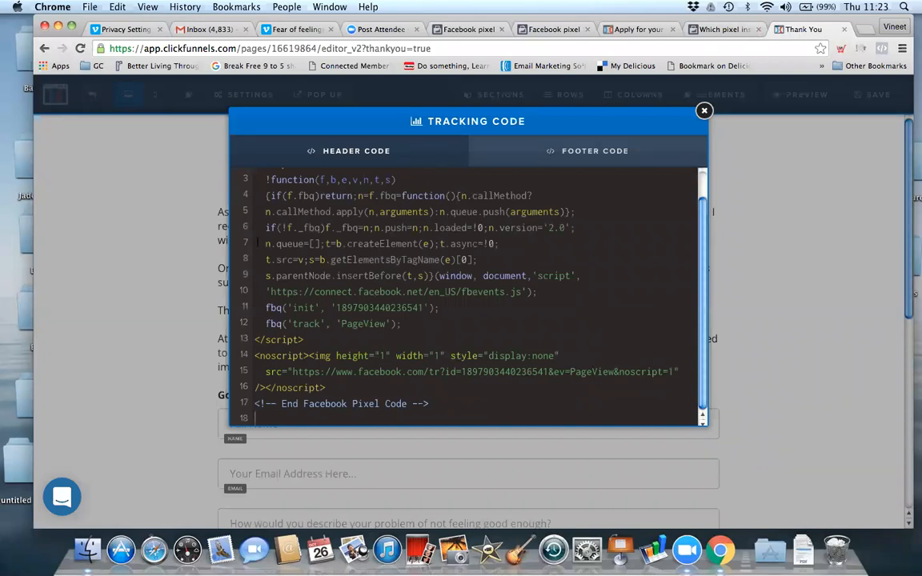
- Return to the Facebook pixel setup, continue to the event stage and enable the Complete Registration event
left_click(643, 34)
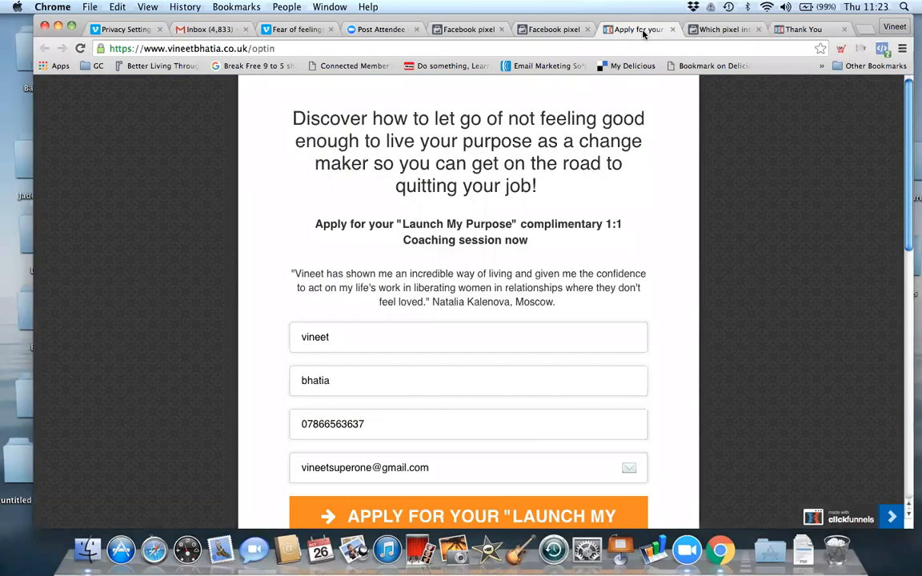
left_click(564, 32)
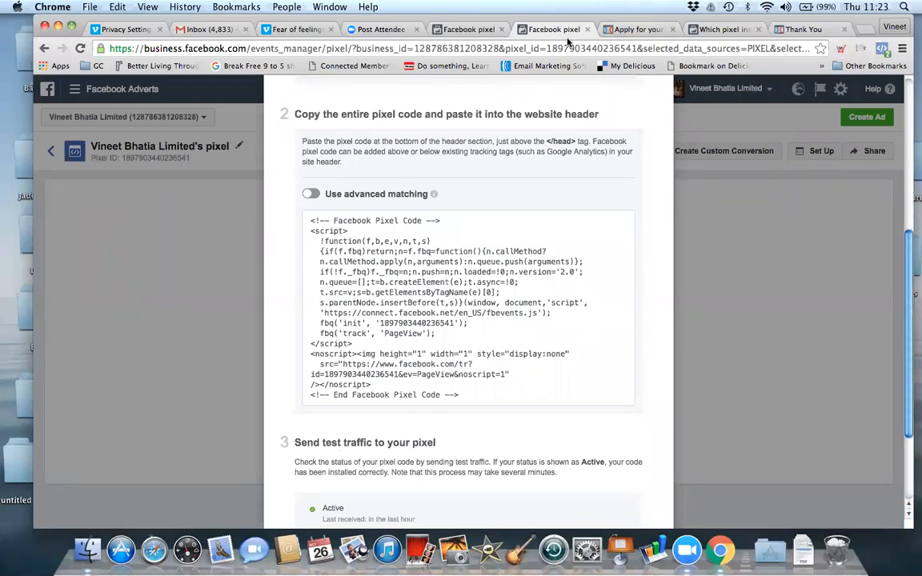
left_click(531, 270)
scroll(528, 280, "down", 3)
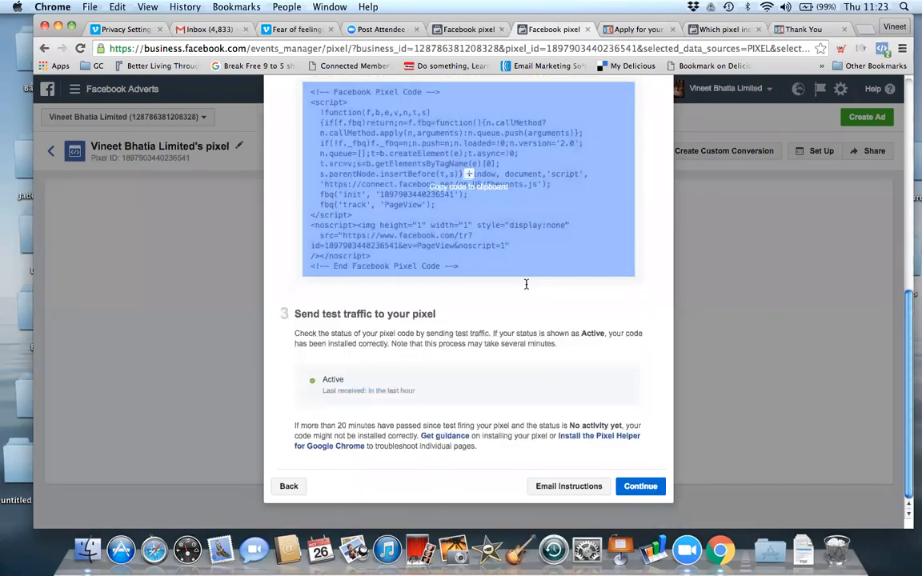
left_click(636, 484)
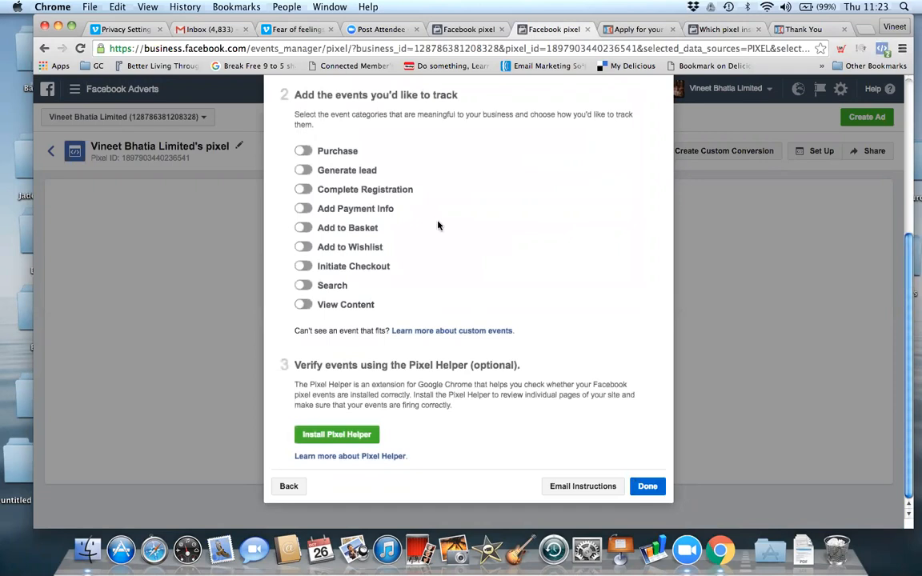
left_click(304, 190)
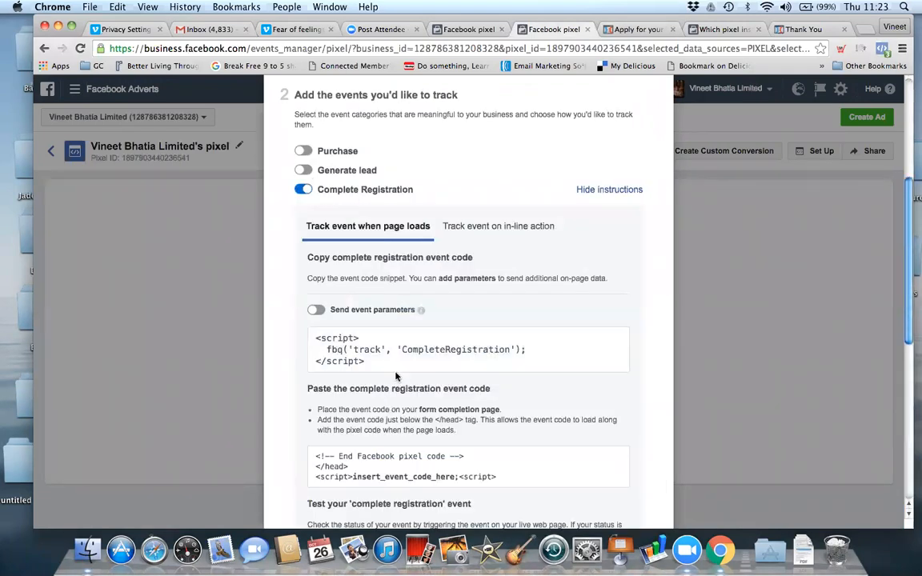
- Copy the Complete Registration event code and paste it below the PageView line in the Application page's header tracking code
left_click(430, 358)
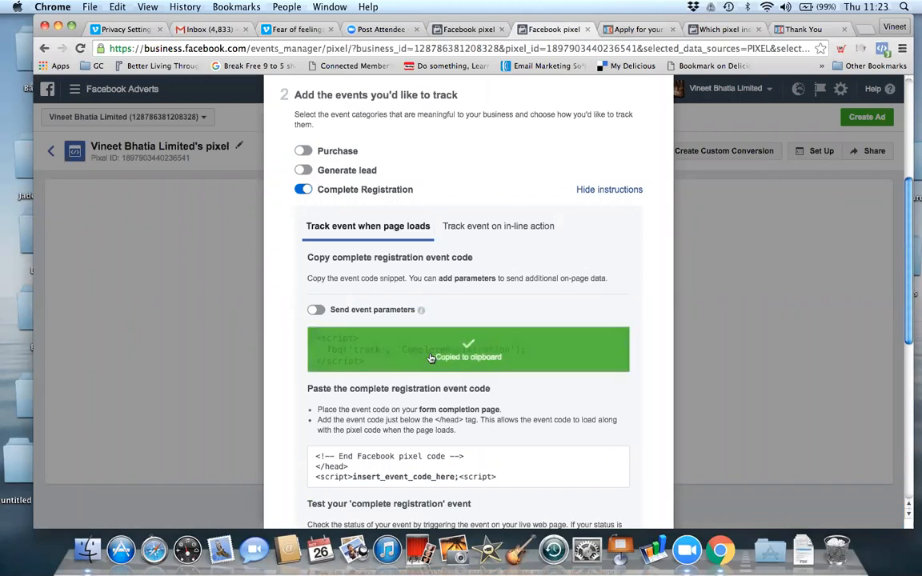
left_click(796, 30)
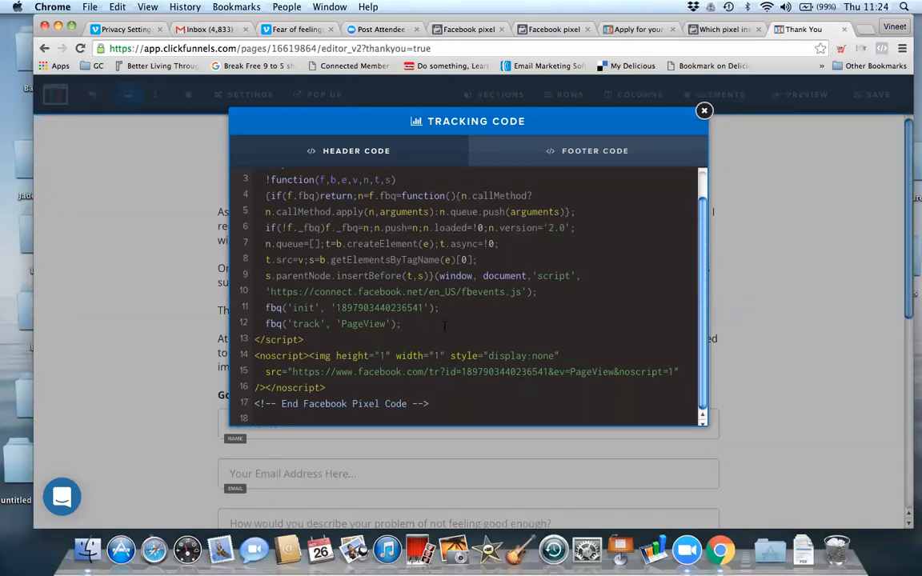
left_click(445, 326)
key("Return")
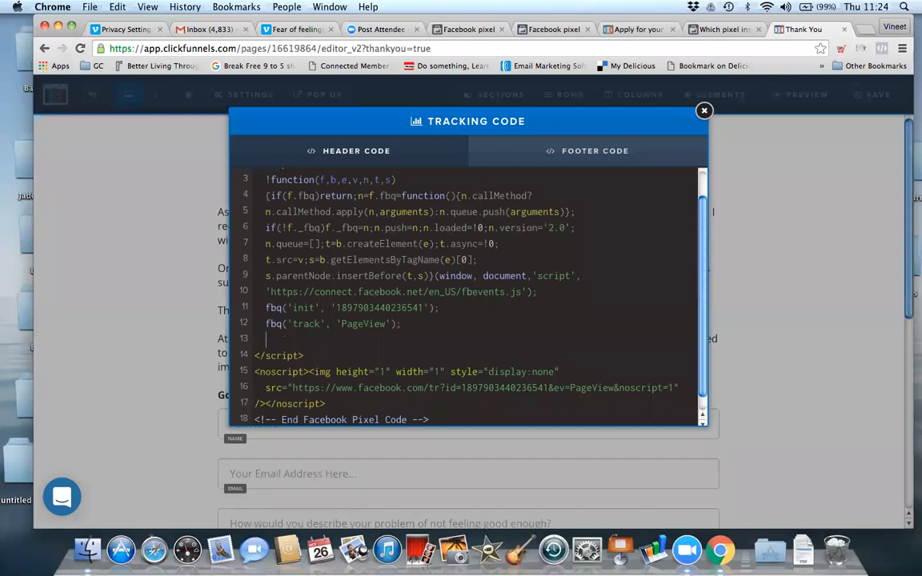
key("super+v")
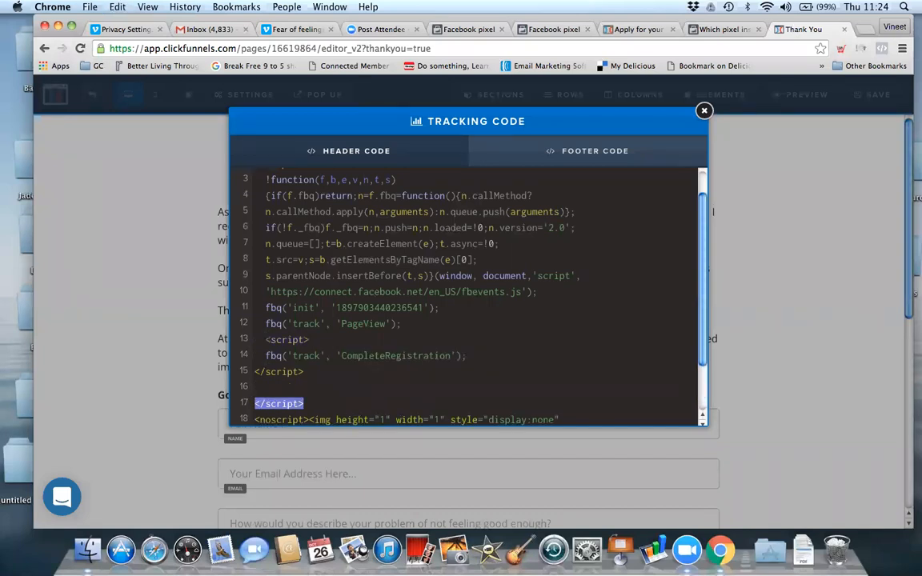
- Delete the surplus closing script tag and blank line below the pasted CompleteRegistration code
key("BackSpace")
key("BackSpace")
key("BackSpace")
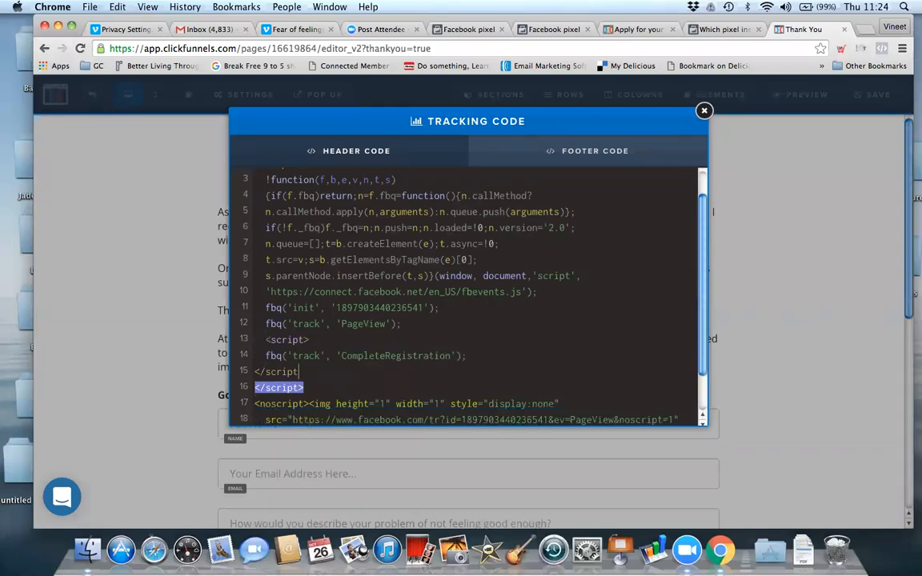
key("BackSpace")
key("BackSpace")
key("BackSpace")
key("BackSpace")
key("BackSpace")
key("BackSpace")
key("BackSpace")
key("BackSpace")
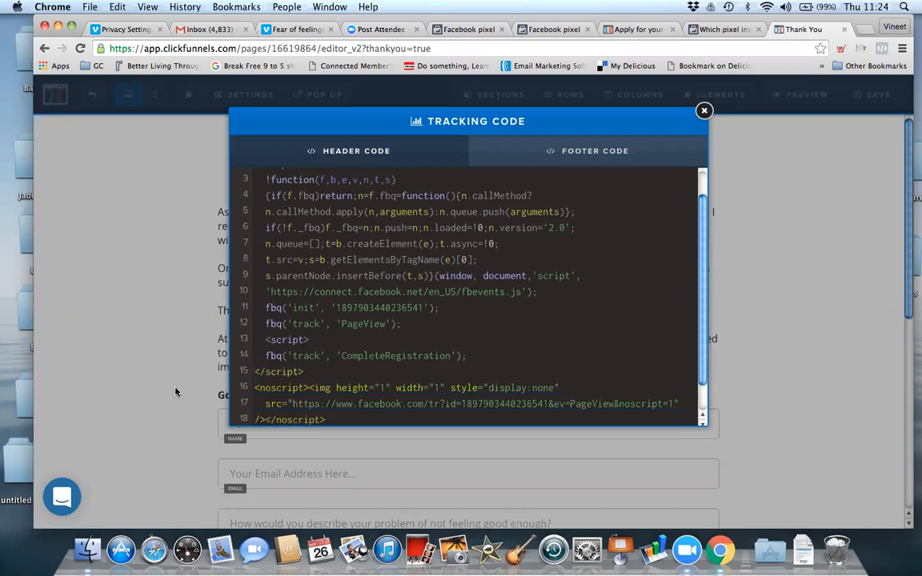
- Remove the extra opening script tag between the PageView and CompleteRegistration lines
left_click(312, 341)
key("BackSpace")
key("BackSpace")
key("BackSpace")
key("BackSpace")
key("BackSpace")
key("BackSpace")
key("BackSpace")
key("BackSpace")
key("BackSpace")
key("BackSpace")
key("BackSpace")
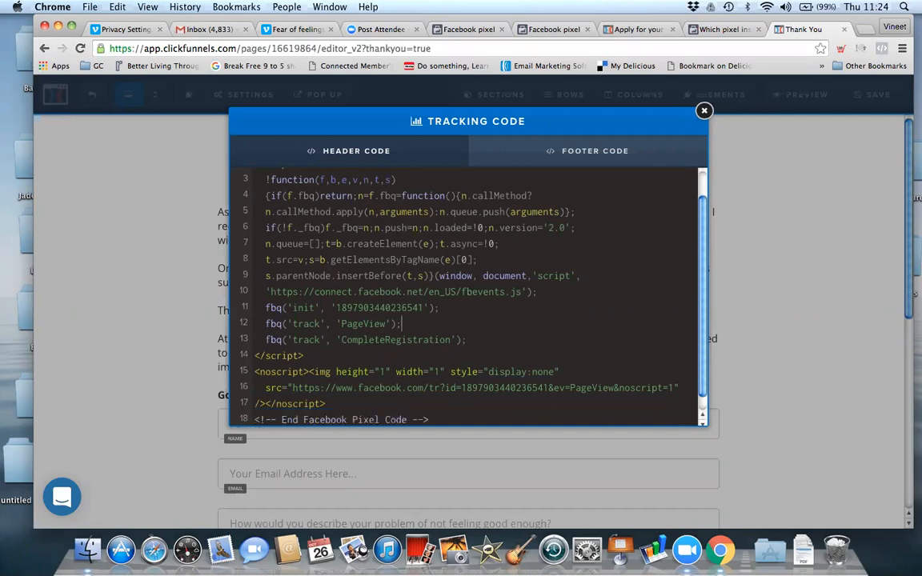
- Close the tracking code window, save the Application page and exit the editor to the funnel steps
left_click(704, 111)
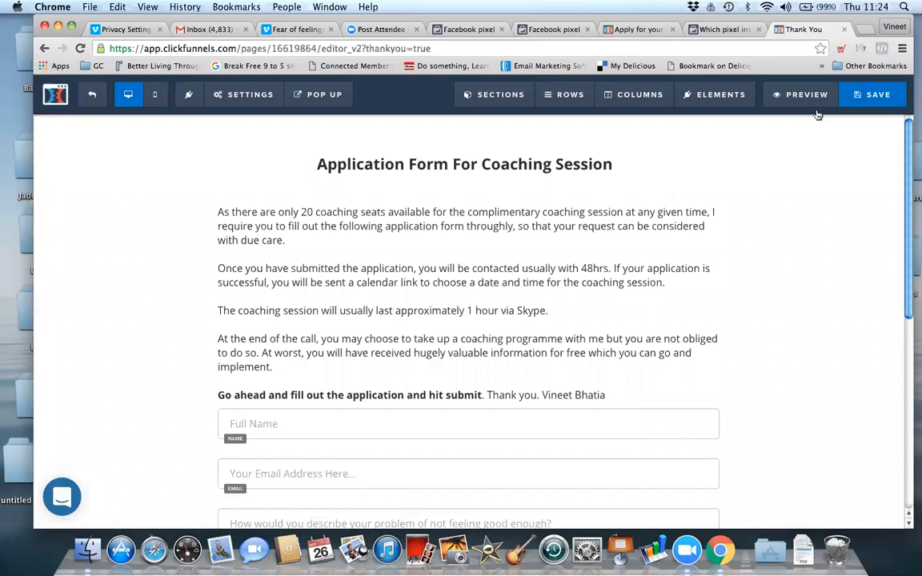
left_click(860, 95)
key("super+s")
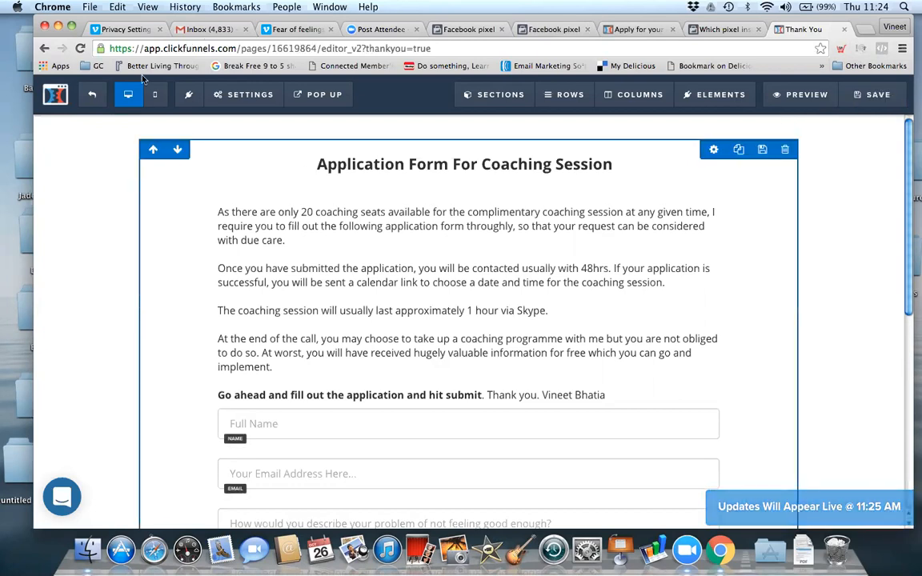
left_click(91, 100)
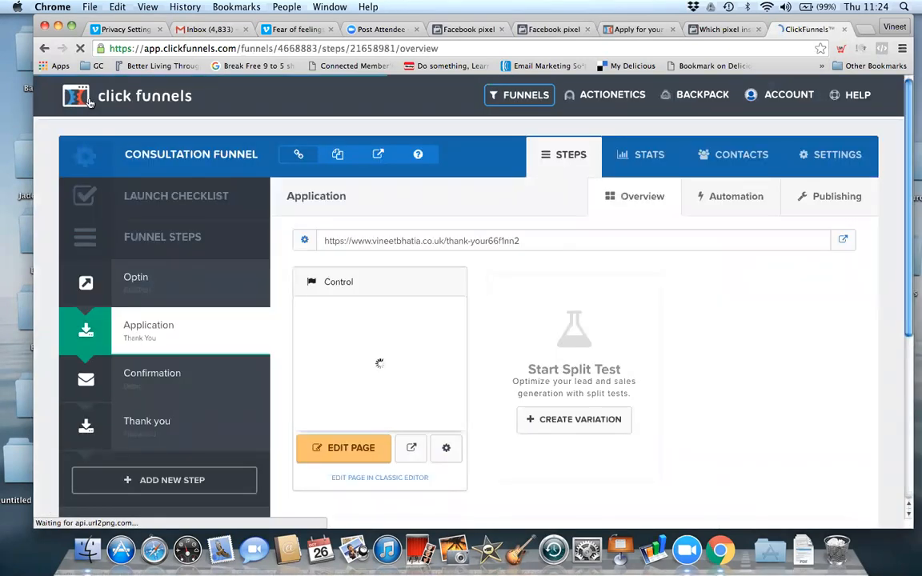
- Select the funnel's Confirmation step, view its page in the editor and return to the step overview
left_click(190, 374)
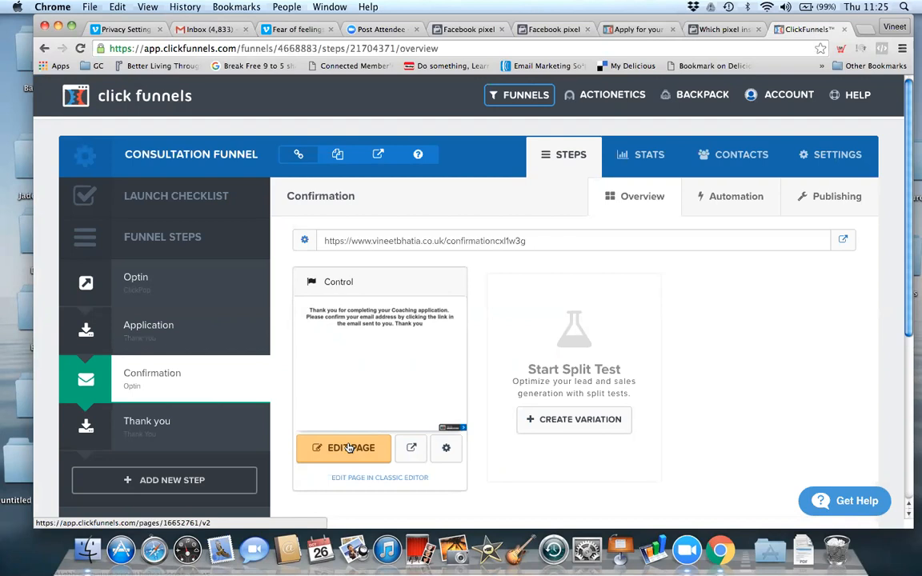
left_click(349, 447)
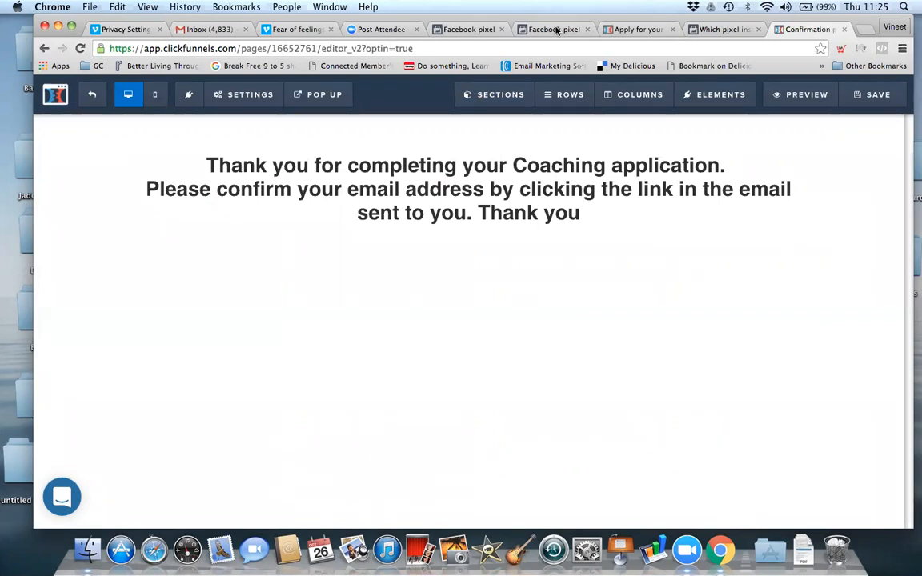
left_click(92, 97)
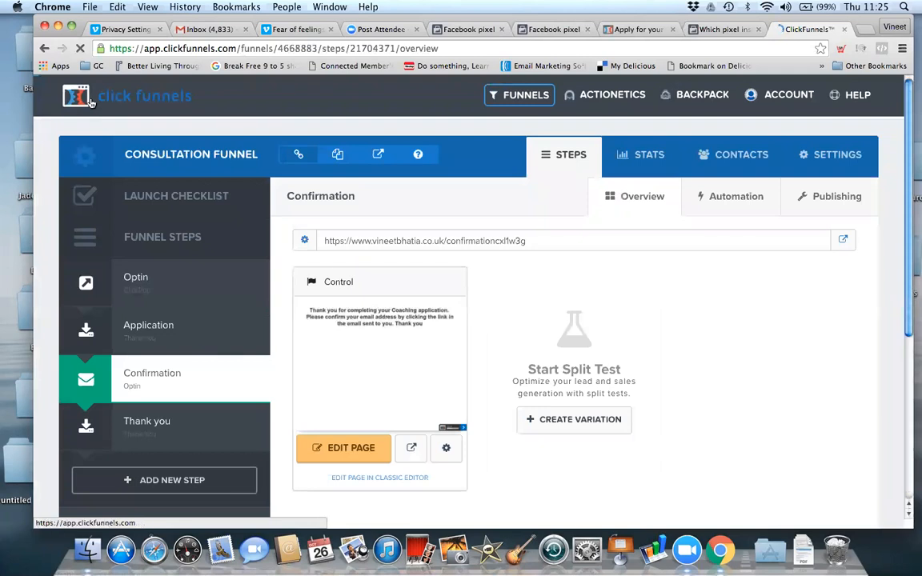
- Go back to the installation stage of the Facebook pixel setup and copy the base pixel code
left_click(556, 30)
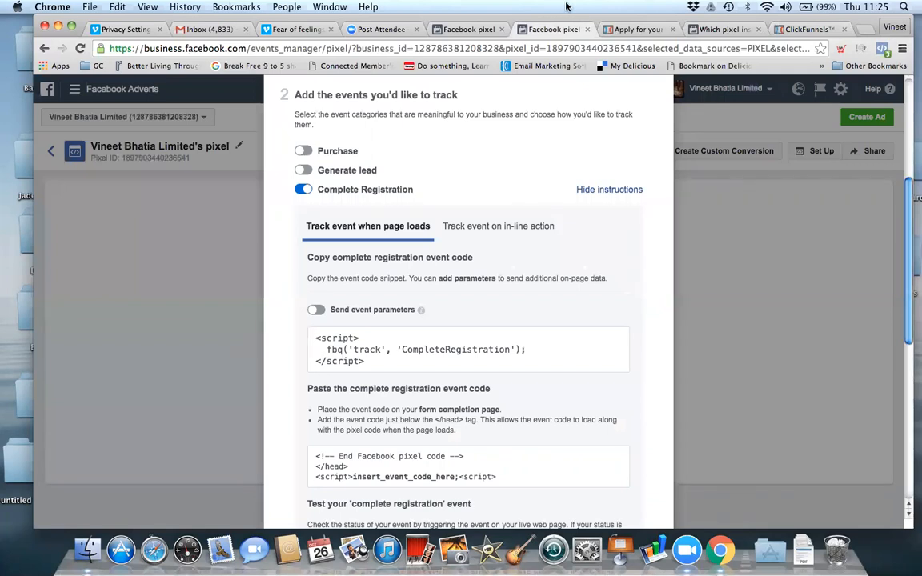
scroll(384, 477, "down", 1)
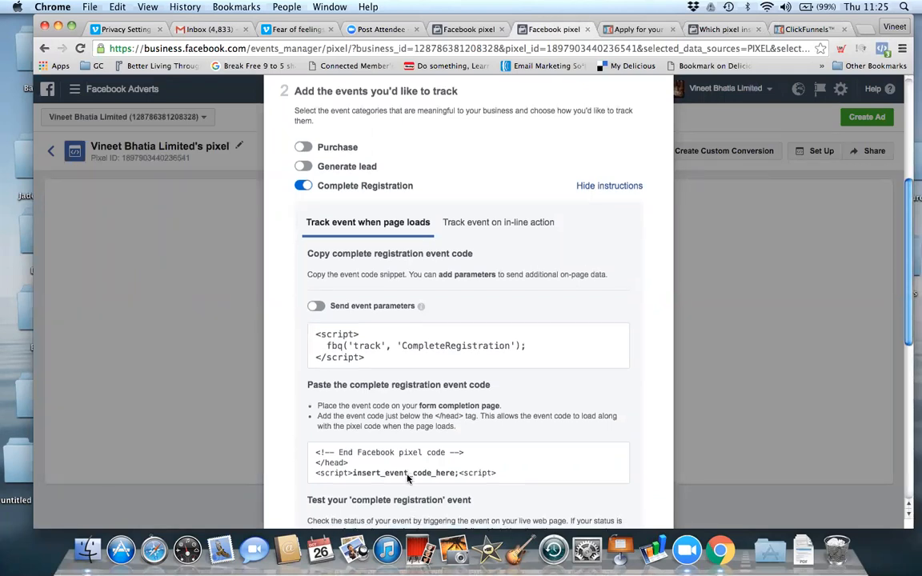
scroll(399, 432, "down", 5)
scroll(436, 344, "down", 3)
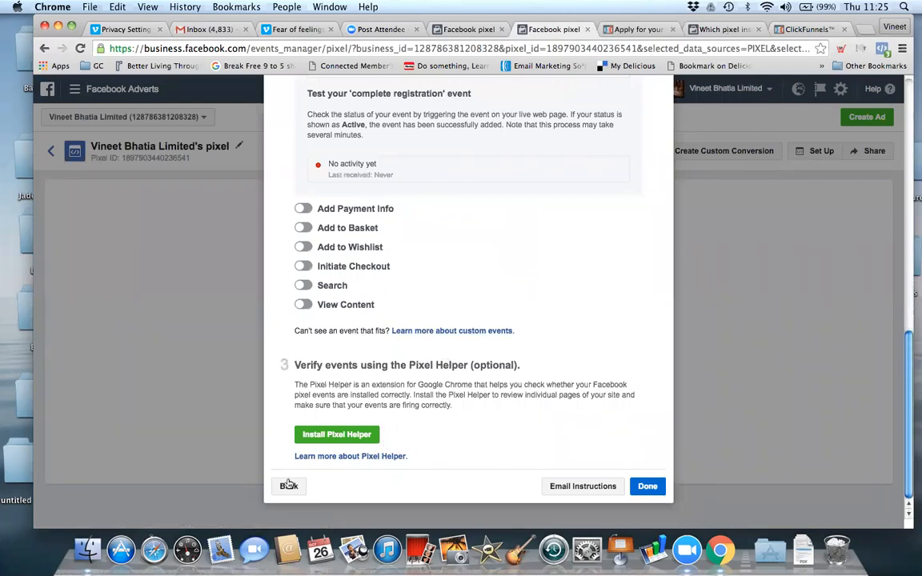
left_click(288, 485)
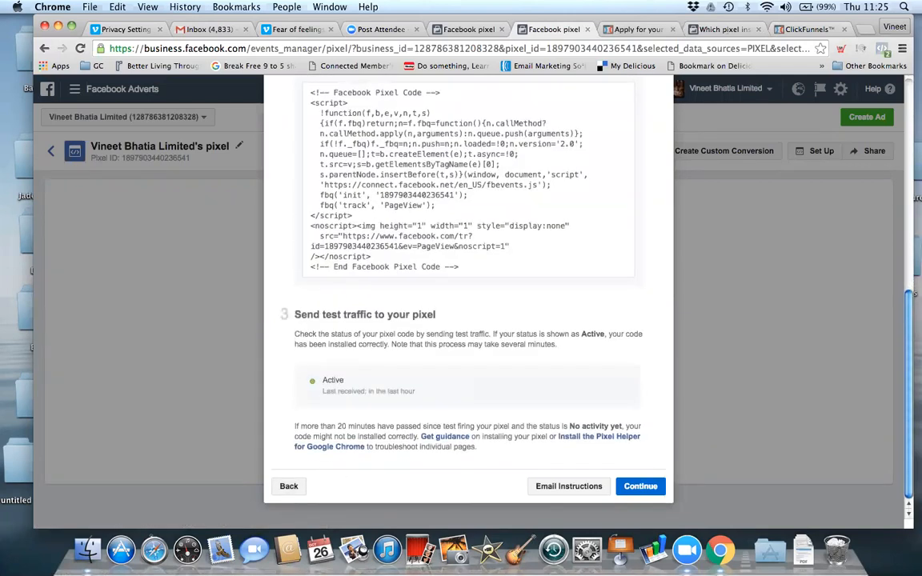
left_click(421, 206)
key("super+c")
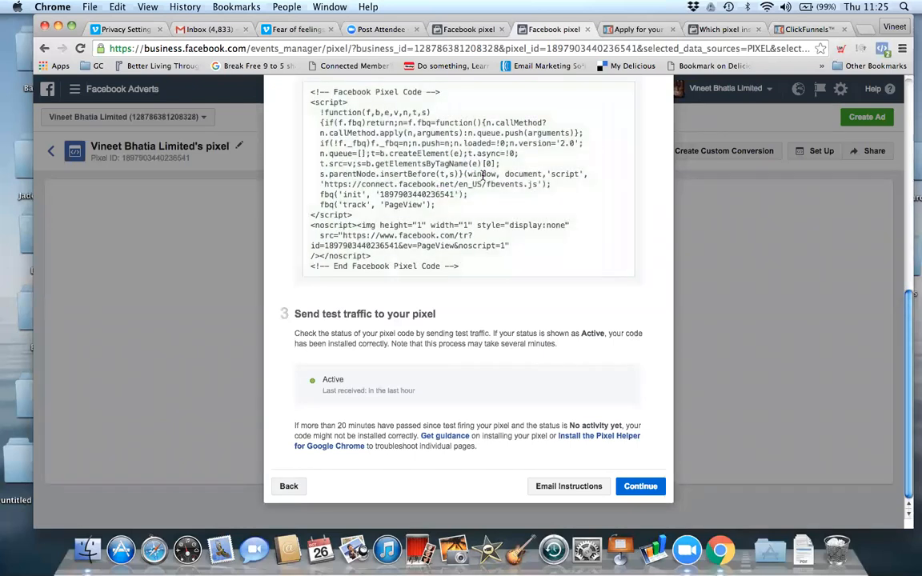
- Open the funnel's Confirmation page in the page editor and bring up its header tracking code
left_click(803, 29)
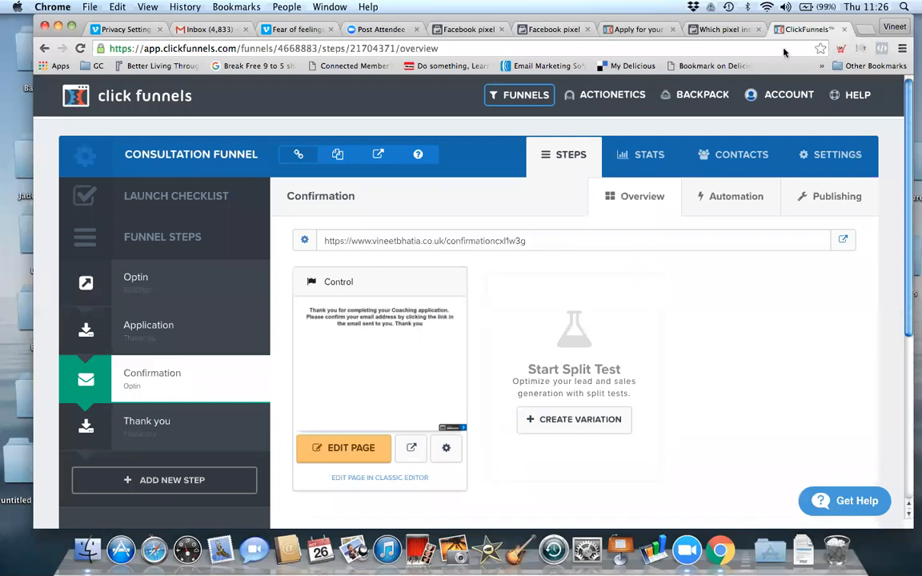
left_click(360, 449)
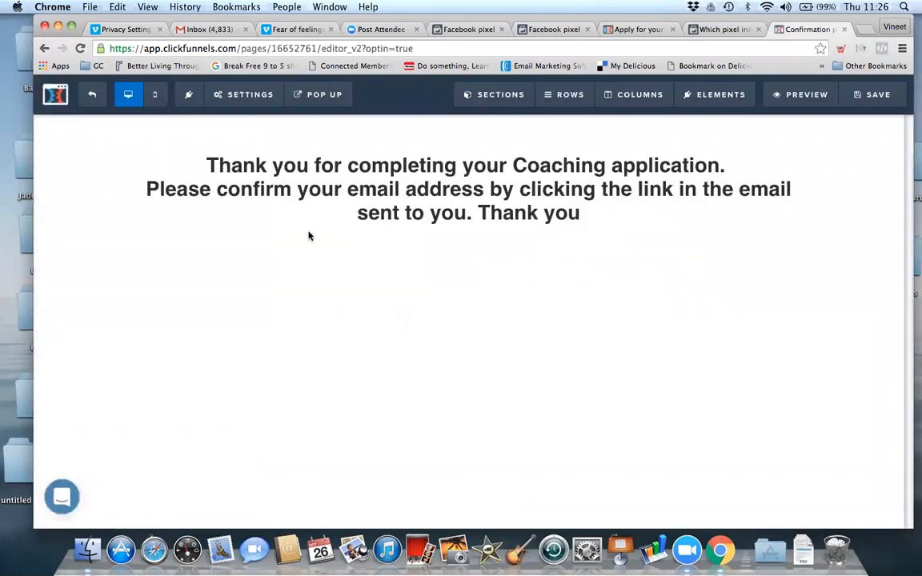
left_click(234, 93)
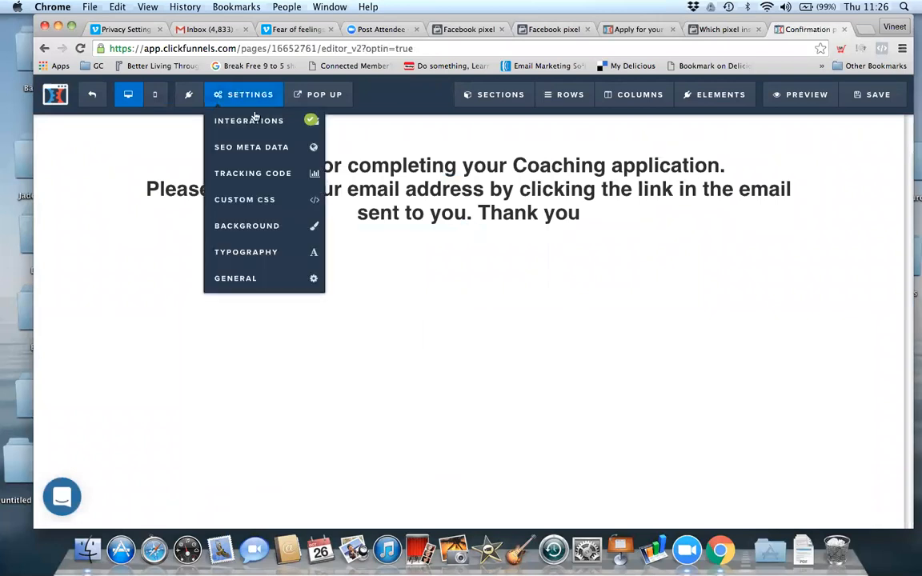
left_click(288, 172)
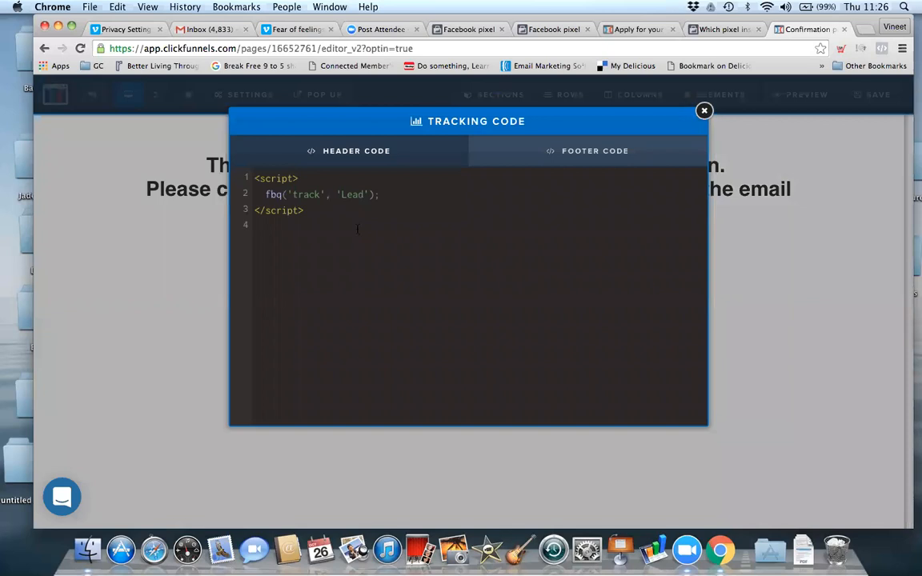
- Replace the Lead event script in the Confirmation page's header tracking code with the copied base pixel code
key("super+a")
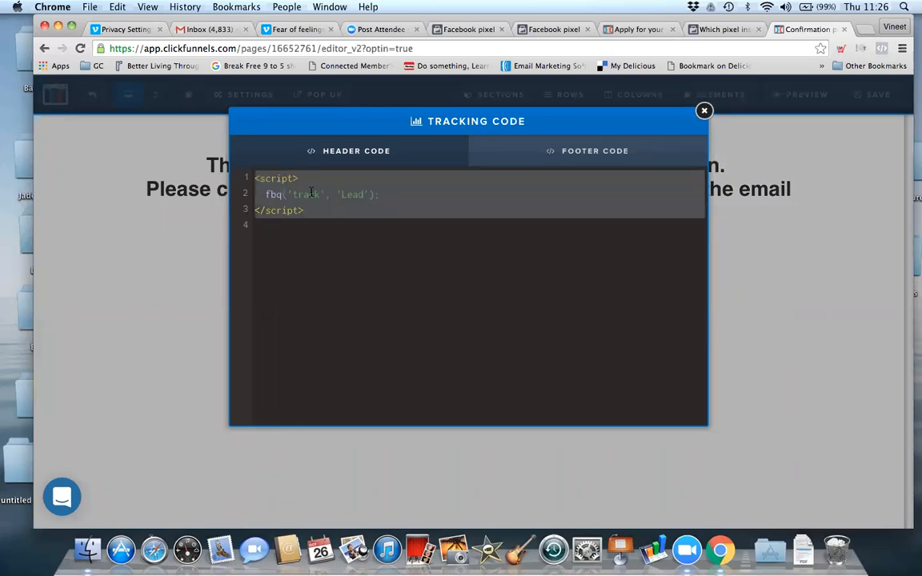
key("super+v")
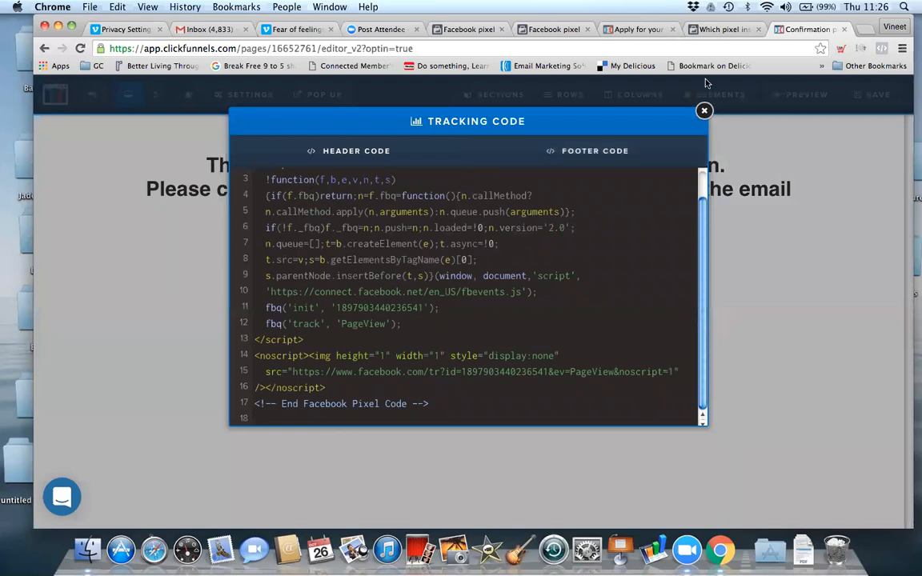
scroll(497, 226, "up", 1)
scroll(497, 228, "up", 2)
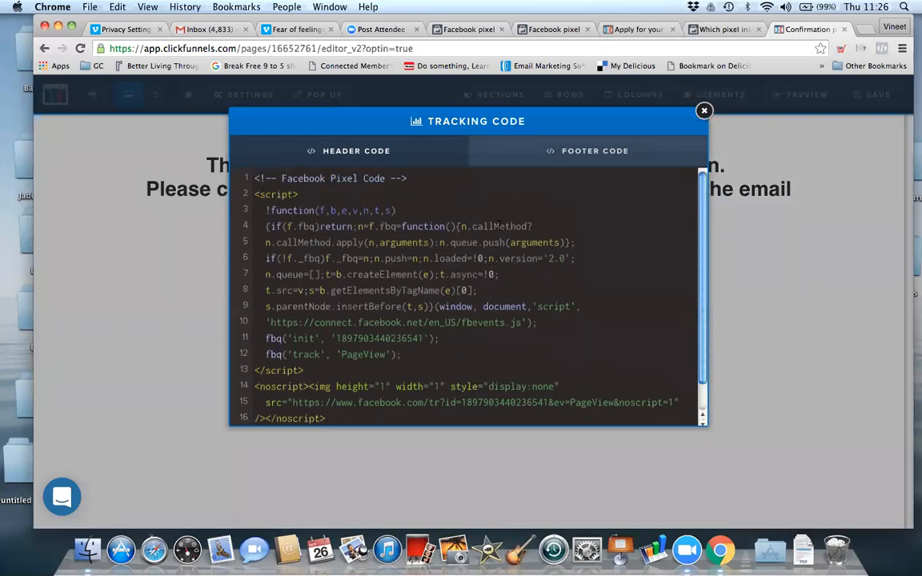
- Close the tracking code window, save the Confirmation page and exit the editor to the funnel steps
left_click(704, 110)
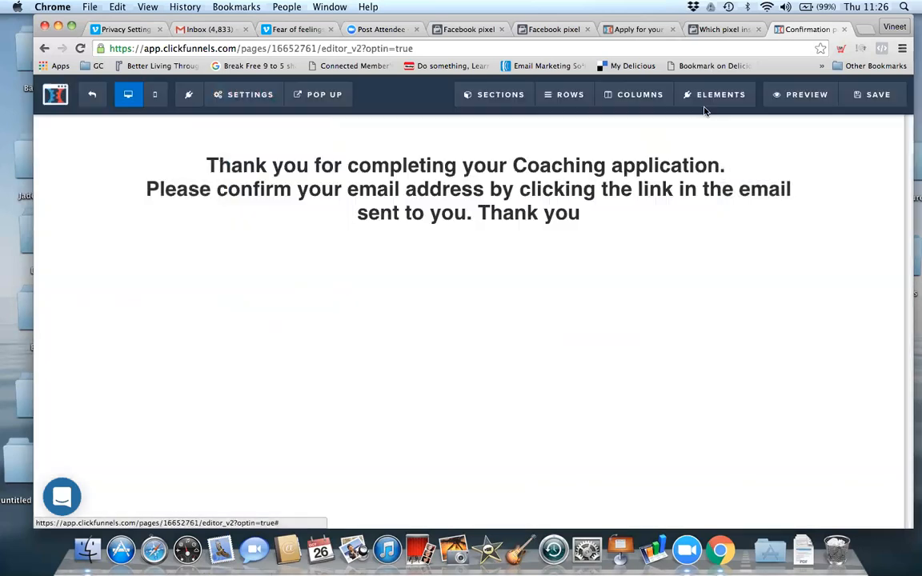
left_click(871, 96)
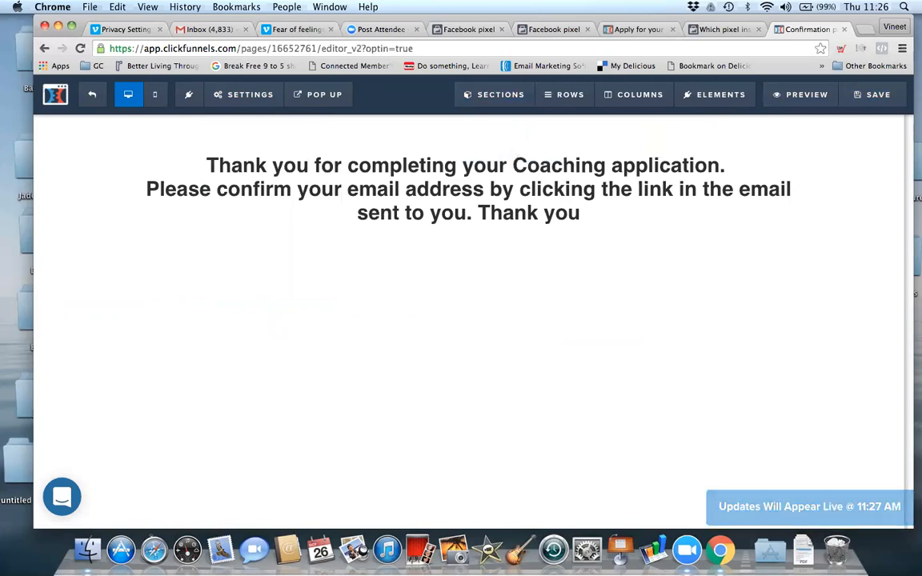
left_click(93, 97)
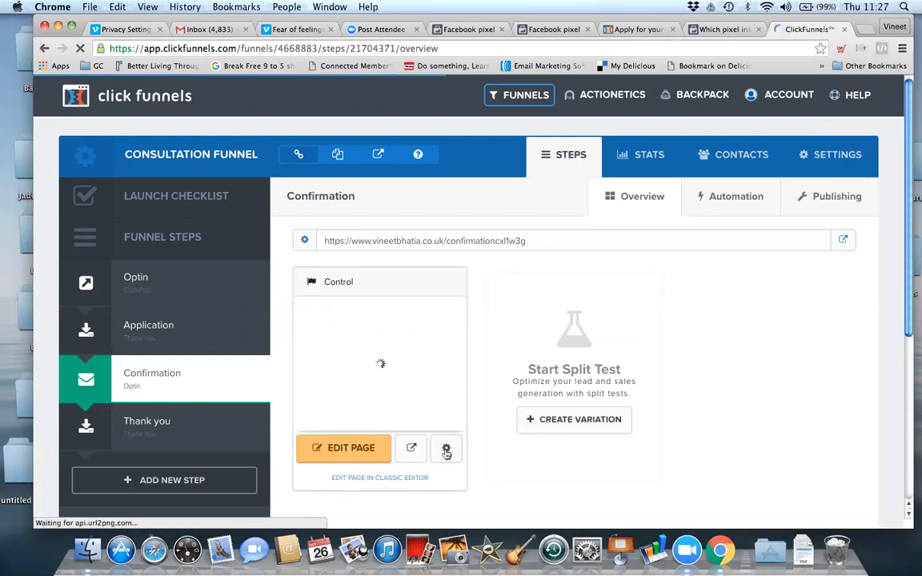
- Reopen the Confirmation page's header tracking code to check the saved pixel code, and return to the funnel steps
left_click(376, 449)
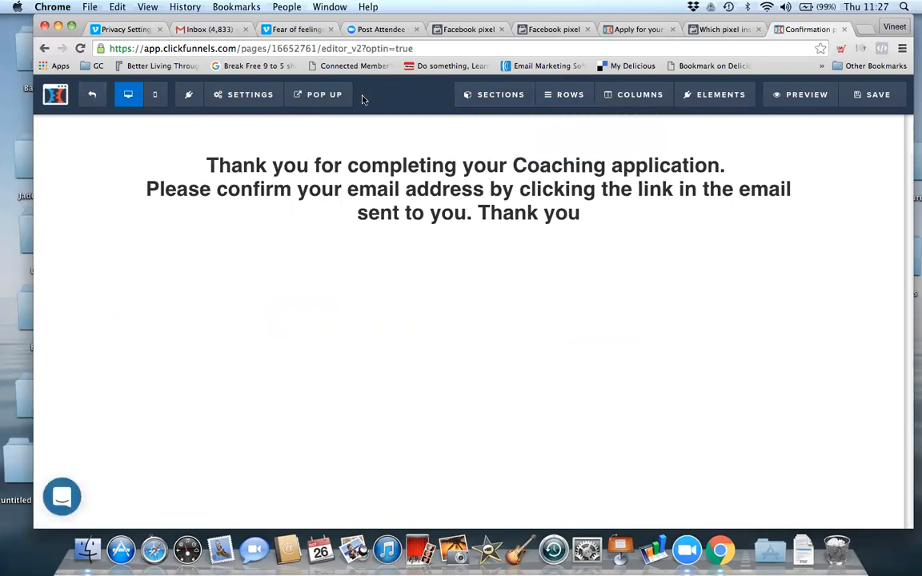
mouse_move(260, 99)
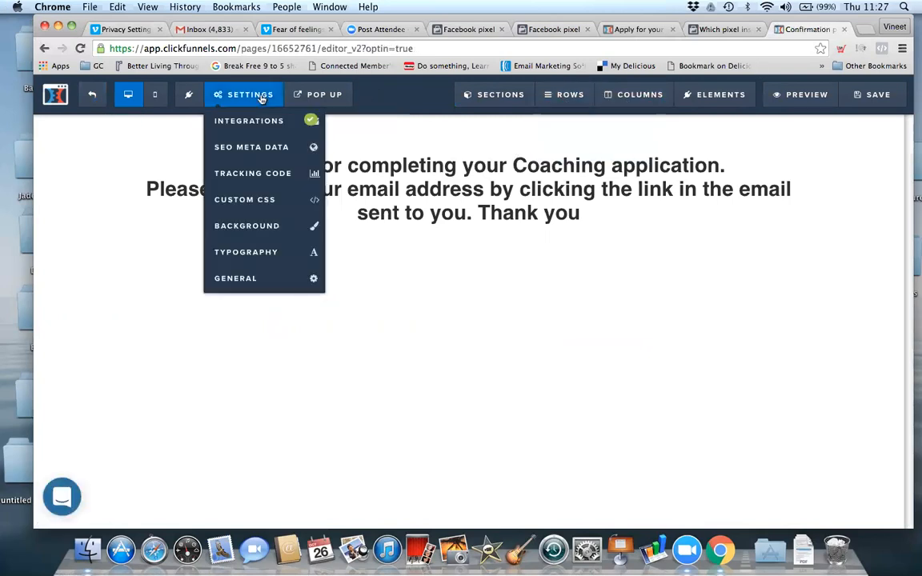
left_click(273, 175)
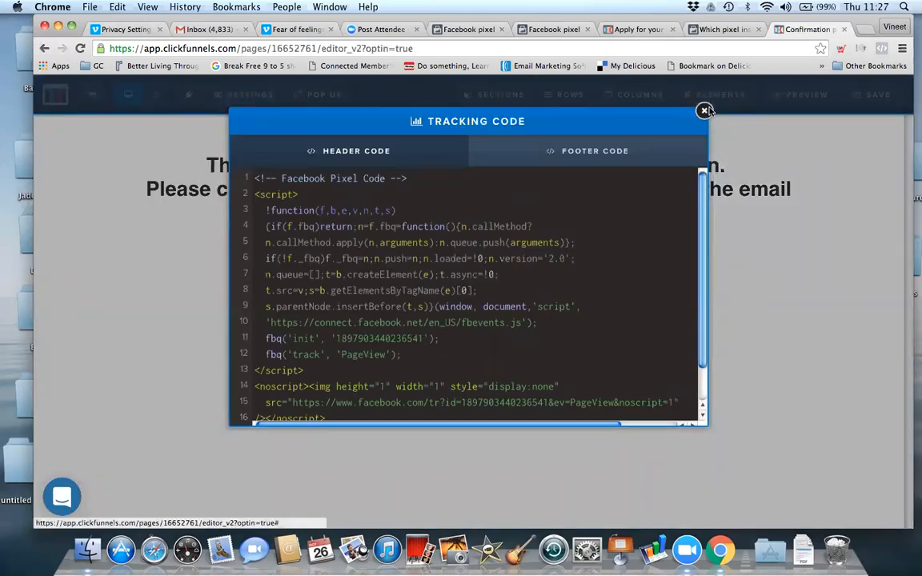
left_click(705, 110)
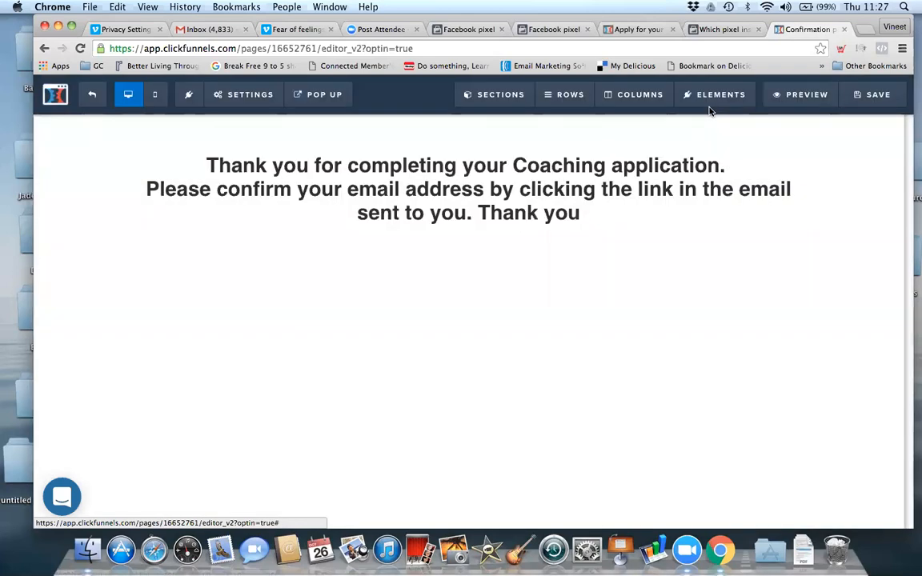
left_click(90, 94)
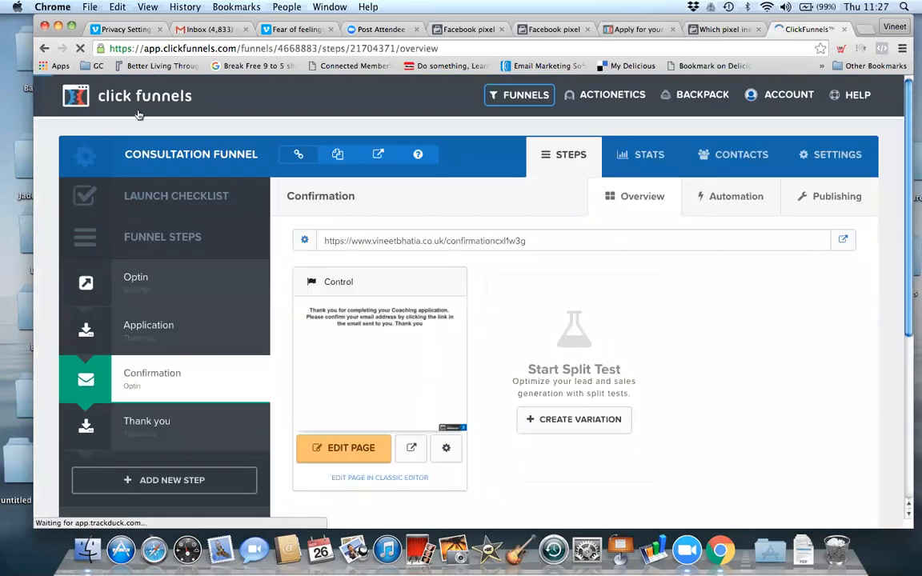
- Open the funnel's Thank you page in the page editor and bring up its header tracking code
left_click(142, 442)
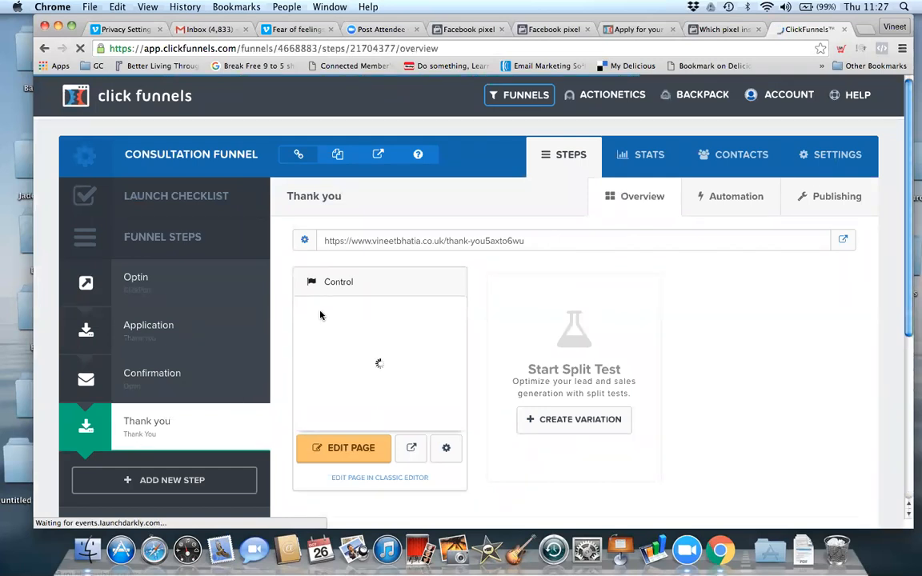
scroll(320, 357, "down", 2)
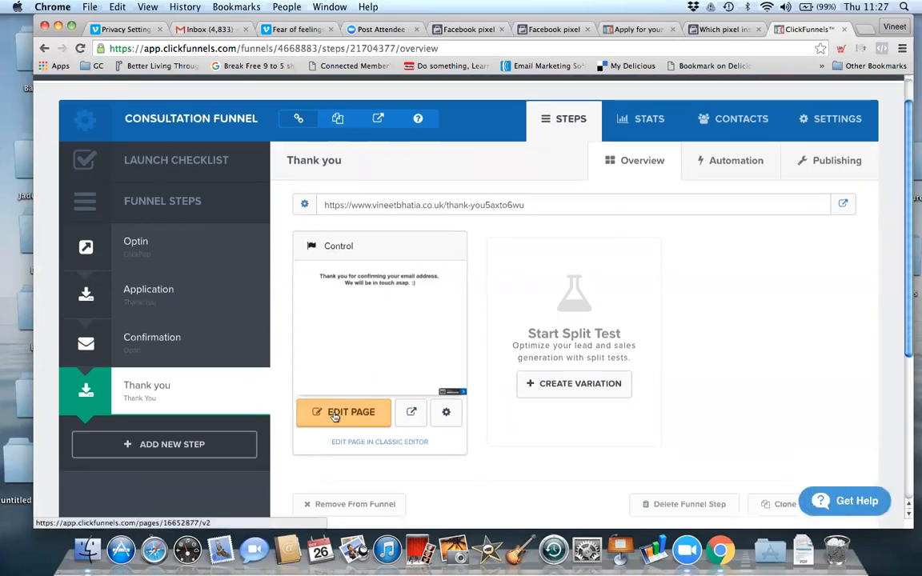
left_click(334, 415)
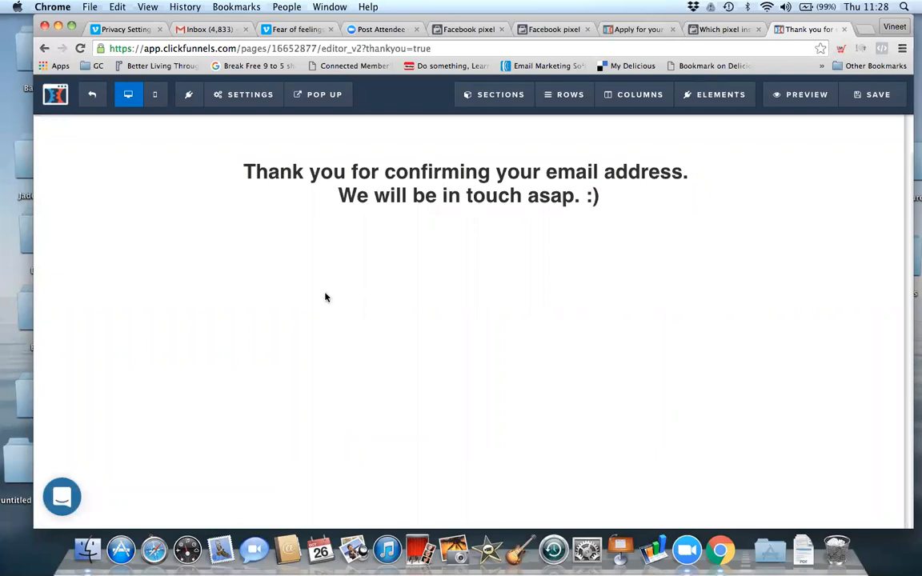
left_click(269, 104)
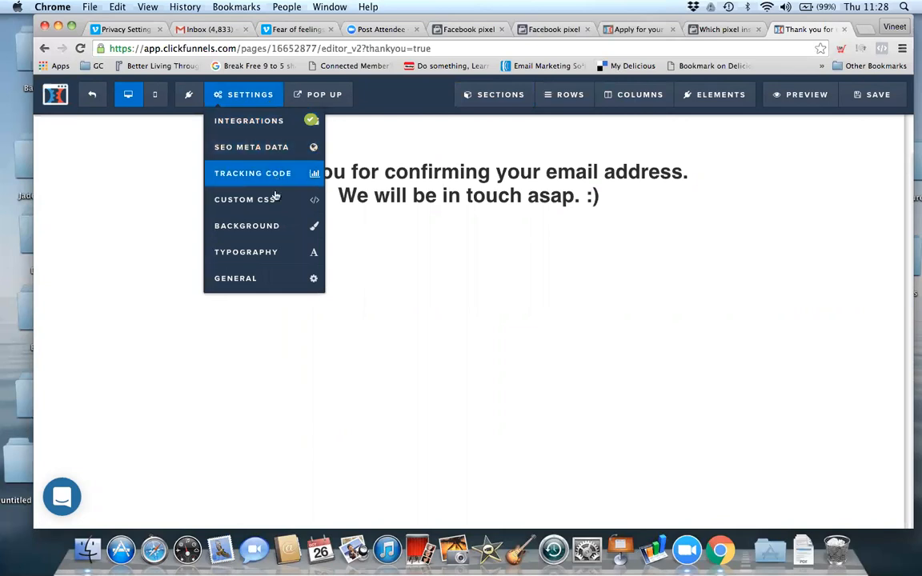
left_click(319, 168)
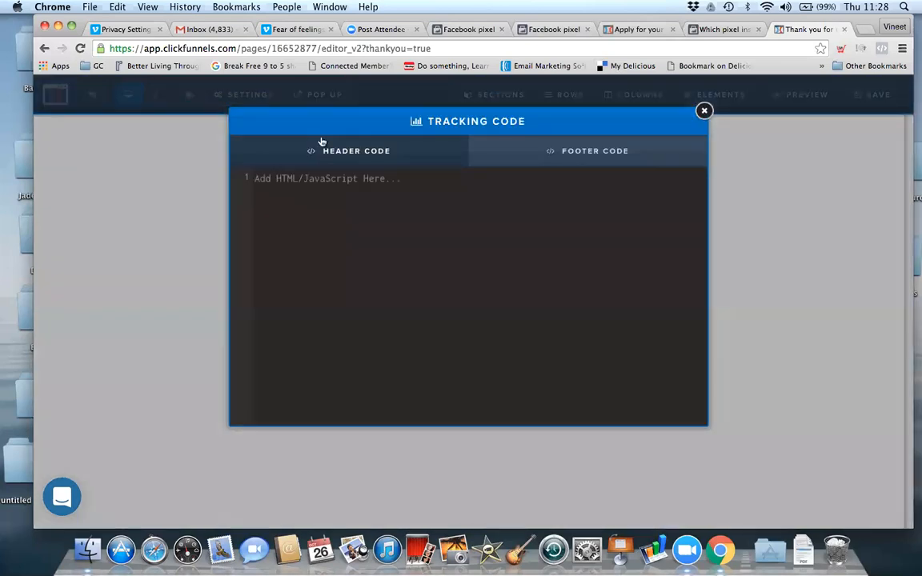
- Paste the copied base pixel code into the Thank you page's header tracking code, close the window and save the page
left_click(335, 196)
key("super+v")
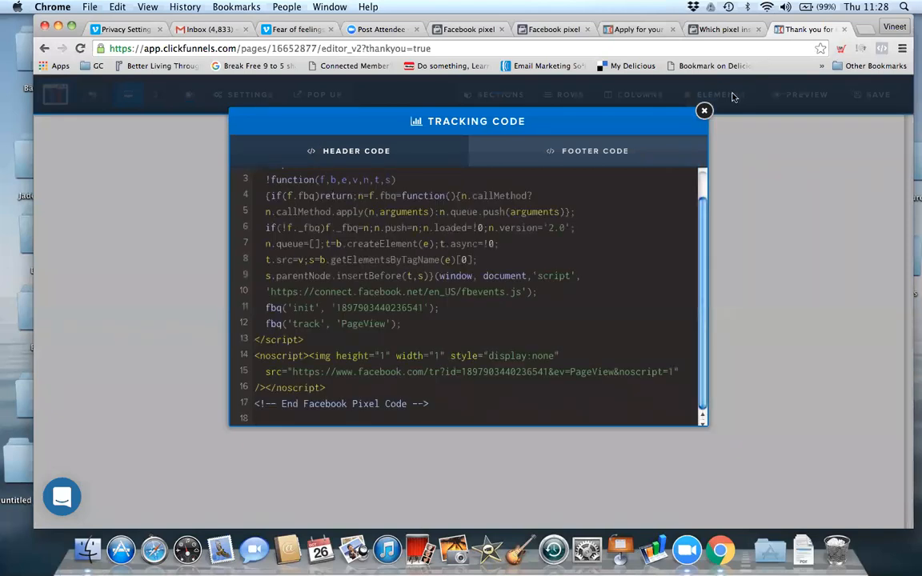
left_click(704, 113)
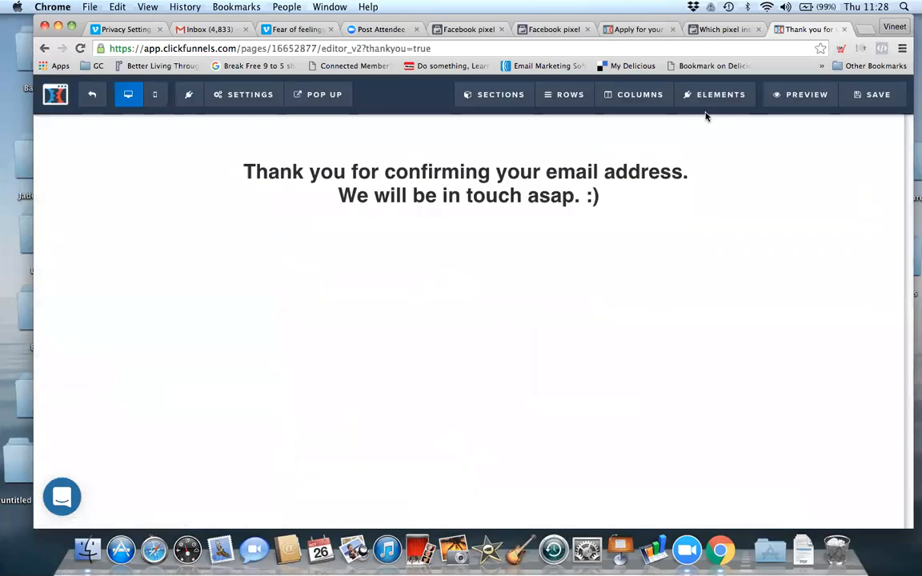
left_click(871, 94)
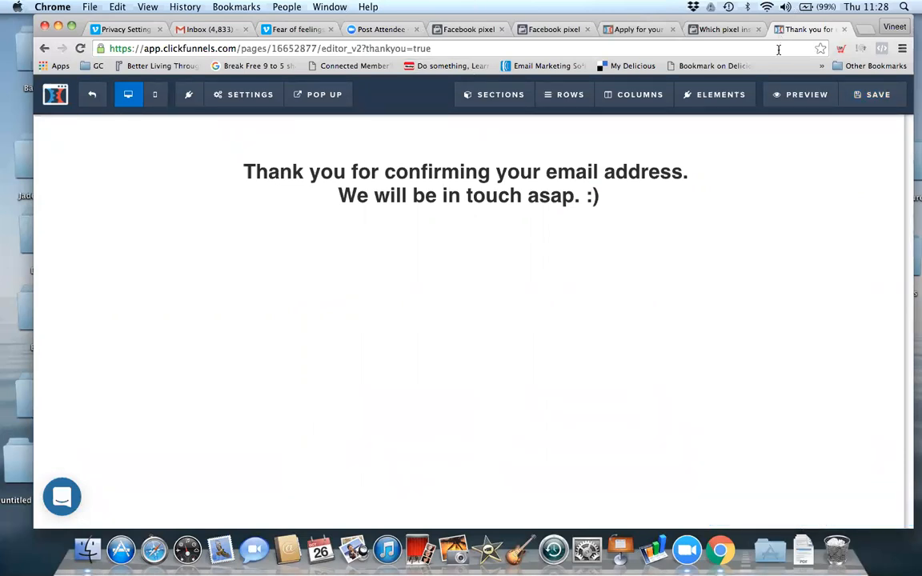
- Switch to the Facebook pixel setup, continue to adding events and show the Purchase event's code and parameters
left_click(477, 30)
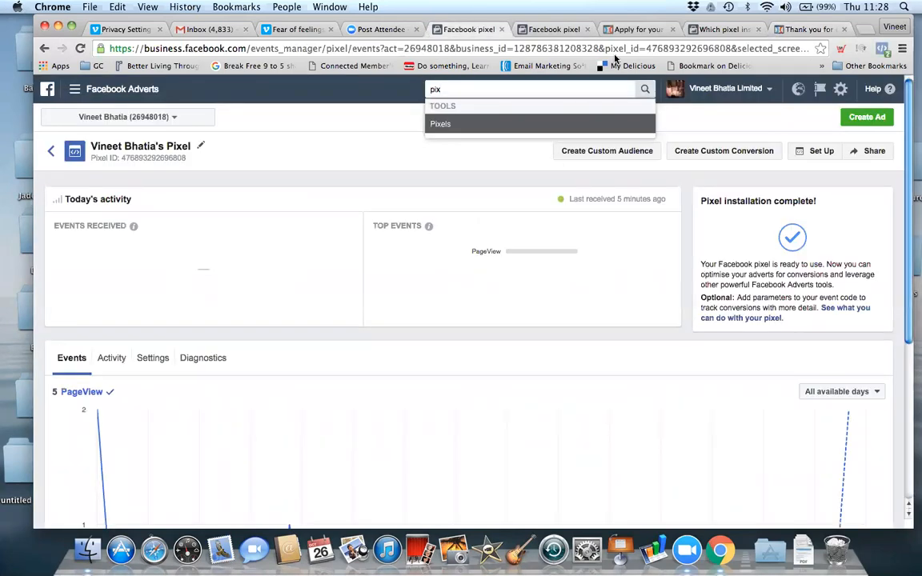
left_click(556, 29)
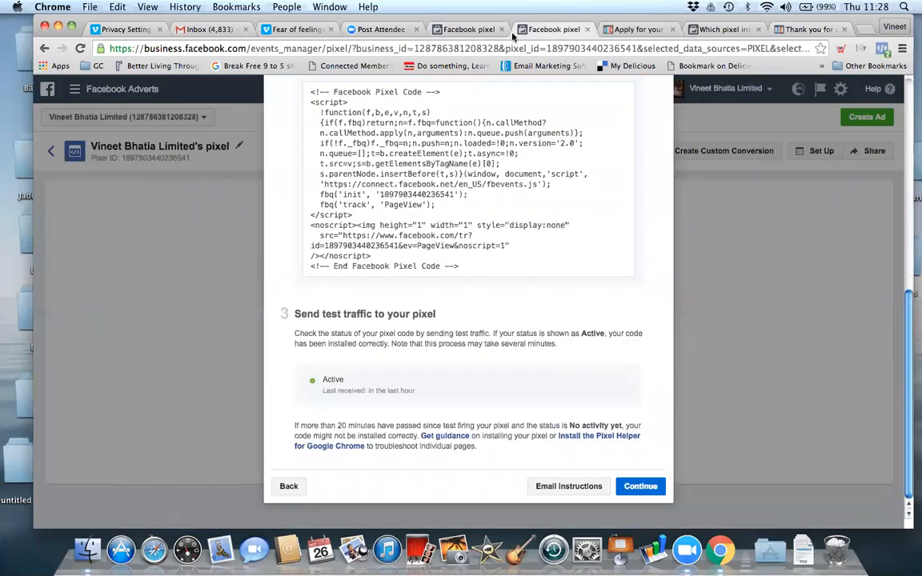
left_click(416, 180)
left_click(640, 486)
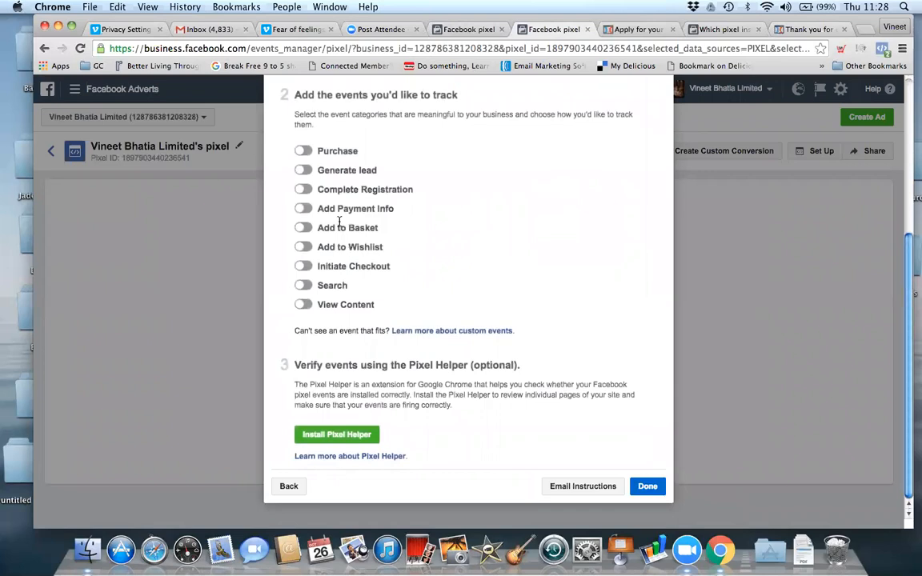
left_click(303, 151)
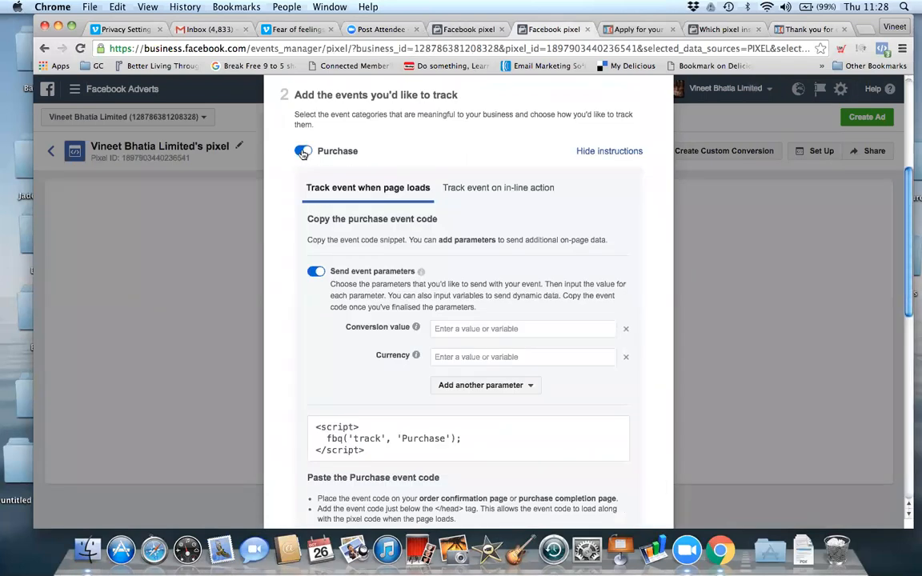
left_click(502, 336)
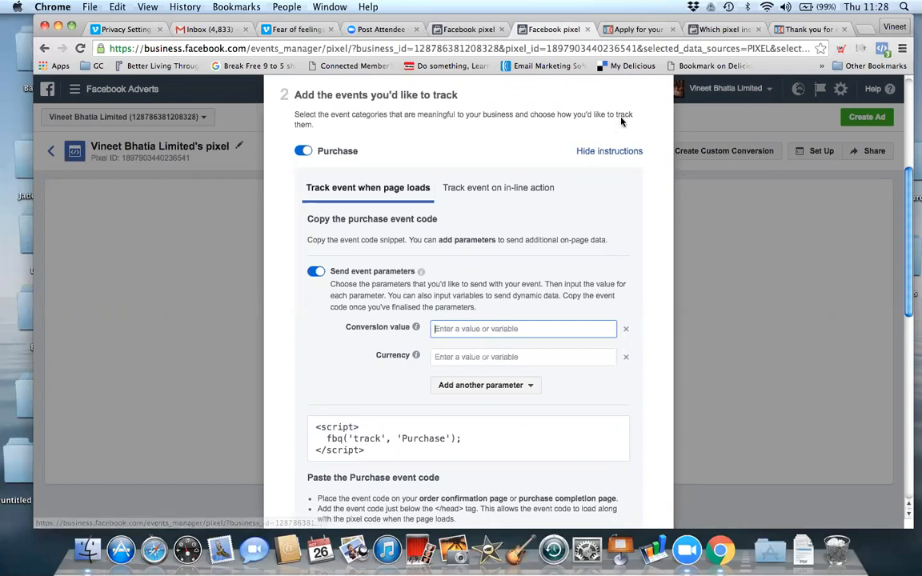
- Look through the event setup instructions, finish the pixel setup and reload the pixel's overview page
scroll(621, 120, "up", 4)
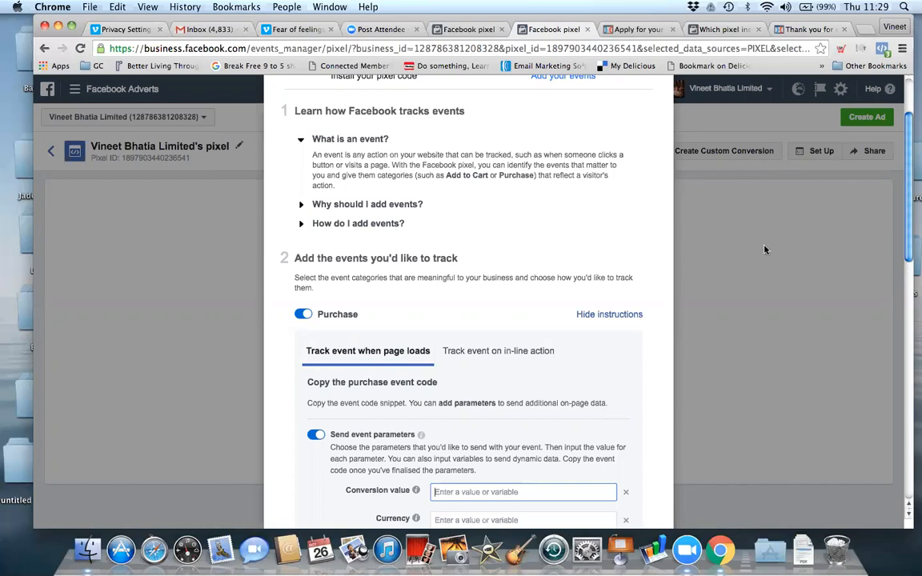
scroll(764, 249, "down", 10)
scroll(680, 214, "up", 10)
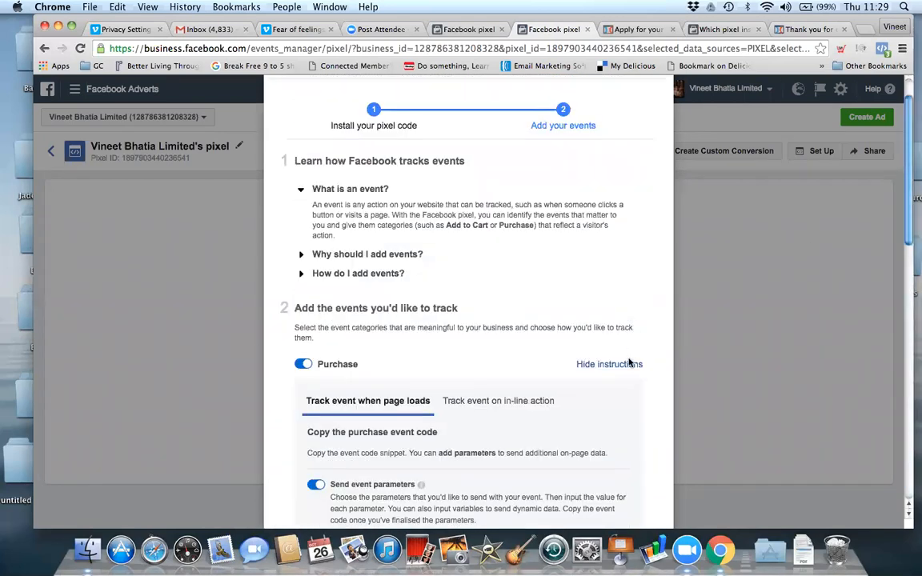
scroll(634, 321, "down", 10)
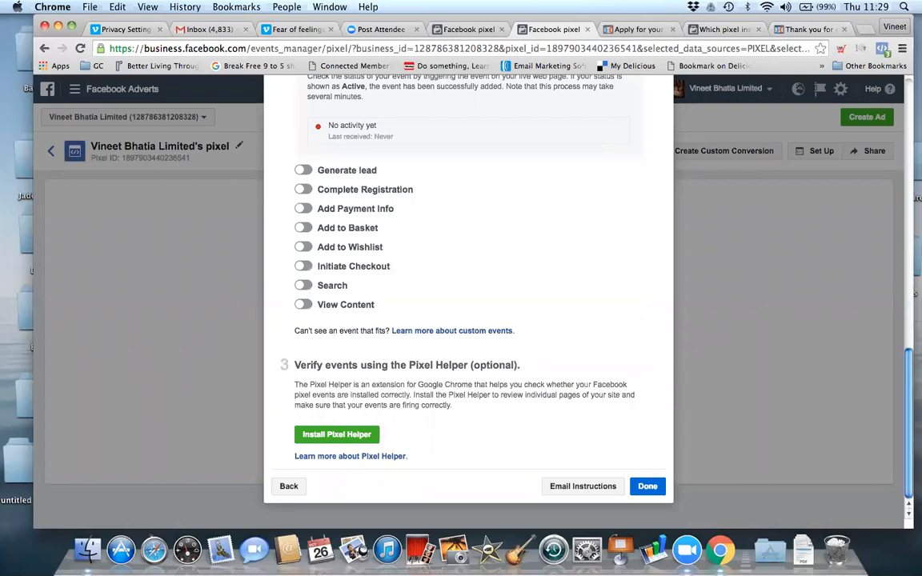
left_click(647, 485)
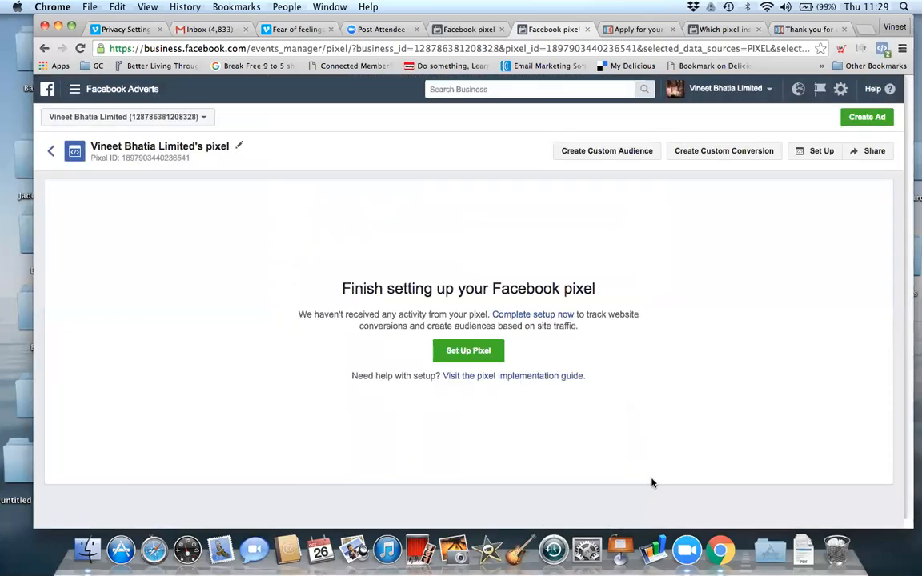
left_click(772, 50)
key("Return")
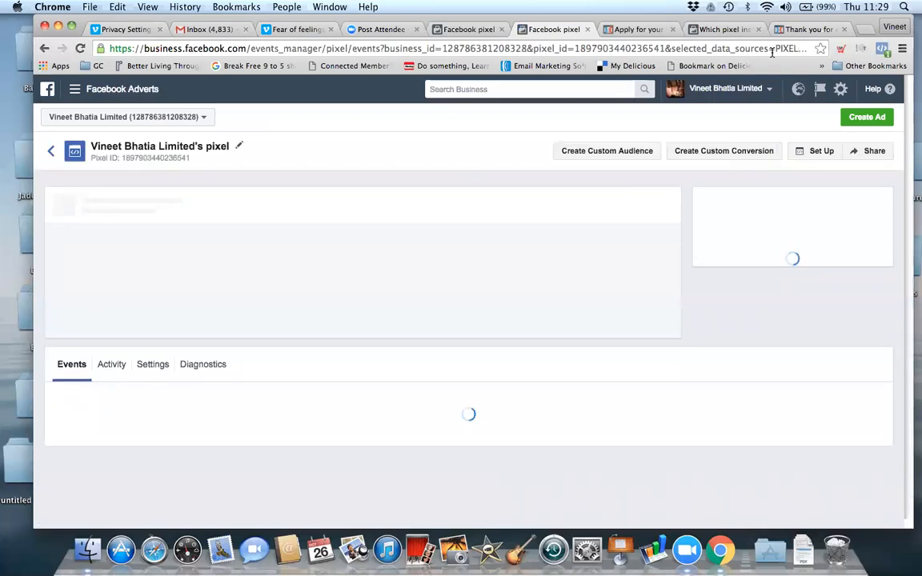
- Return to ClickFunnels, exit the Thank you page editor and open the consultation funnel's settings
left_click(808, 29)
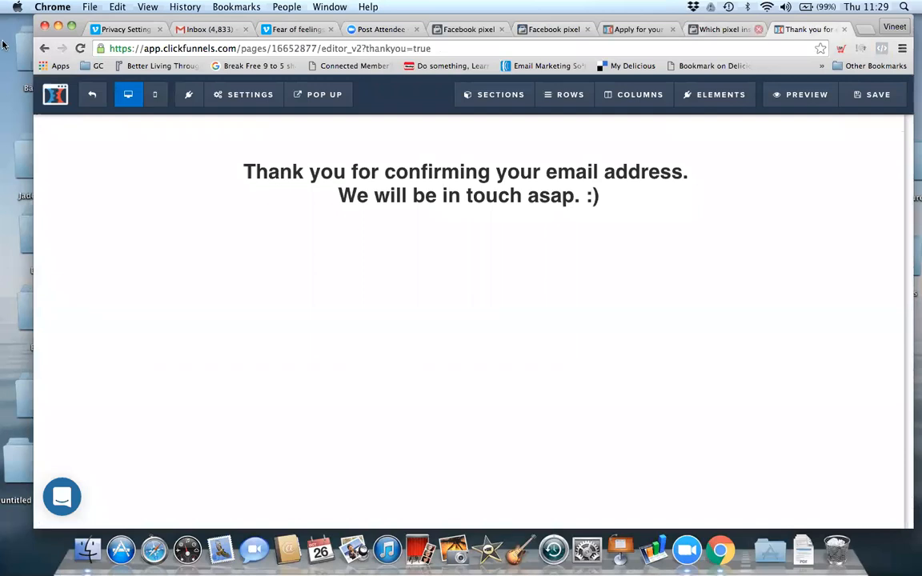
left_click(94, 92)
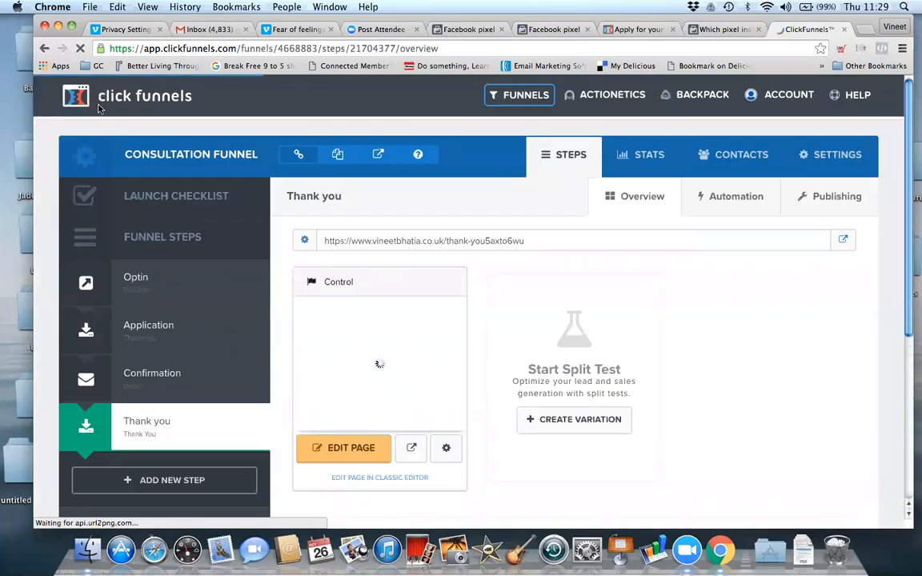
left_click(828, 161)
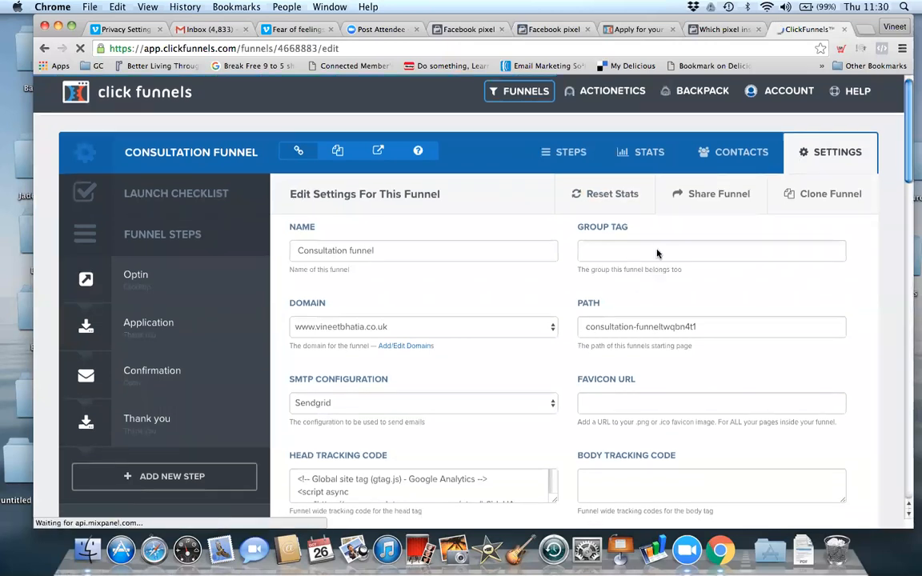
- Examine the funnel-wide head tracking code in the settings to see which scripts it contains
scroll(578, 310, "down", 3)
scroll(396, 309, "down", 3)
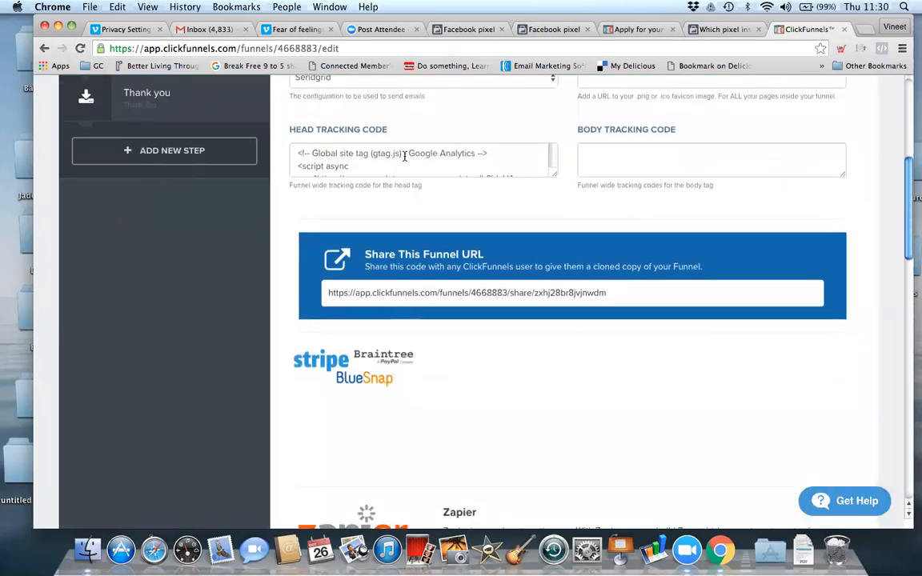
scroll(405, 156, "down", 1)
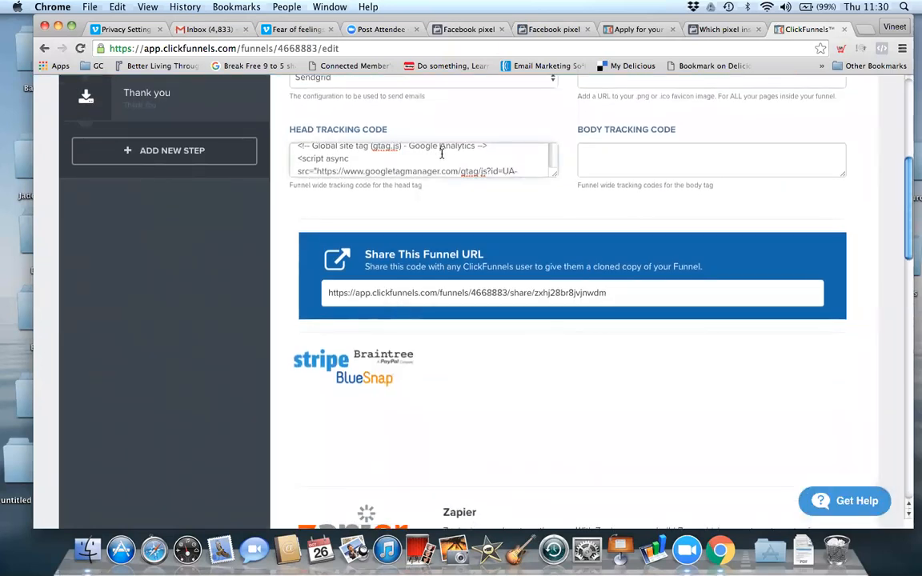
scroll(441, 153, "down", 5)
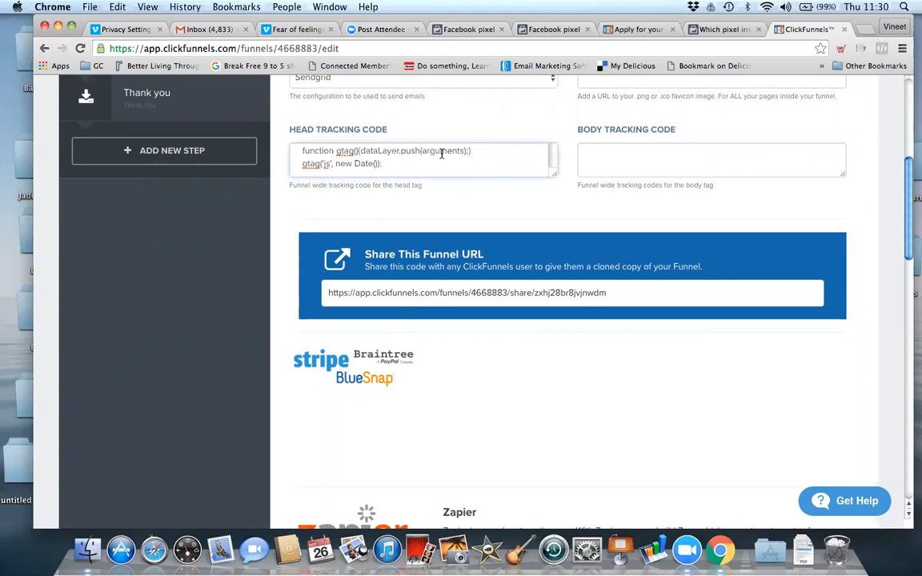
scroll(441, 152, "up", 2)
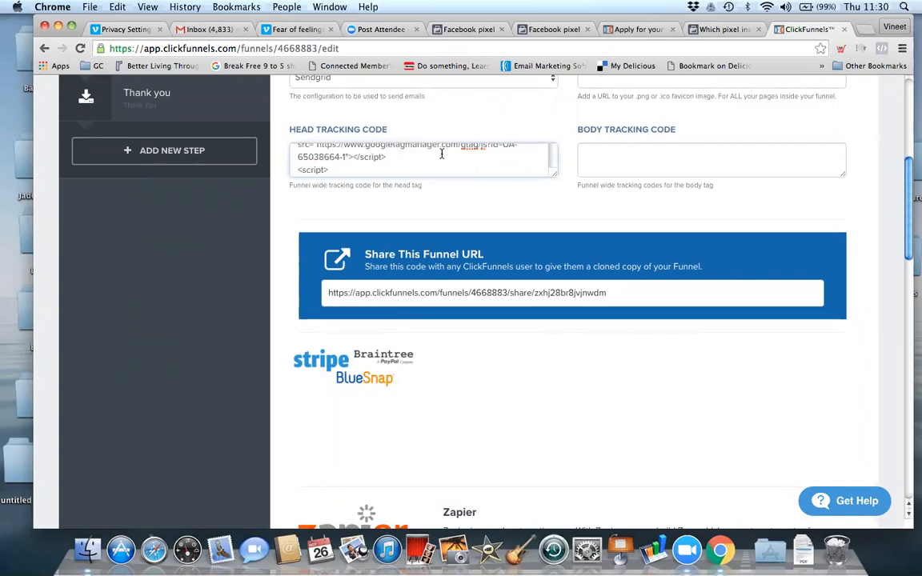
scroll(441, 152, "up", 1)
scroll(441, 153, "down", 2)
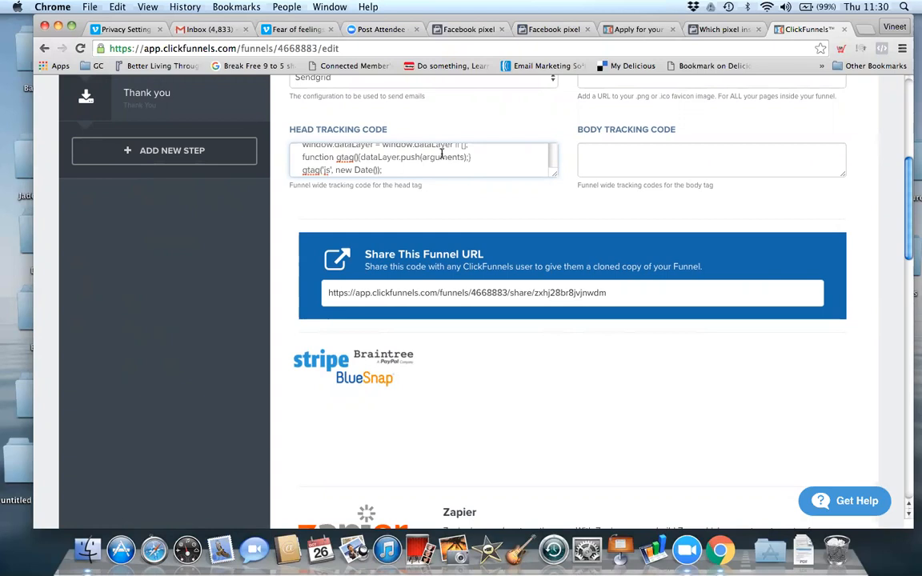
scroll(441, 153, "up", 1)
scroll(441, 153, "up", 2)
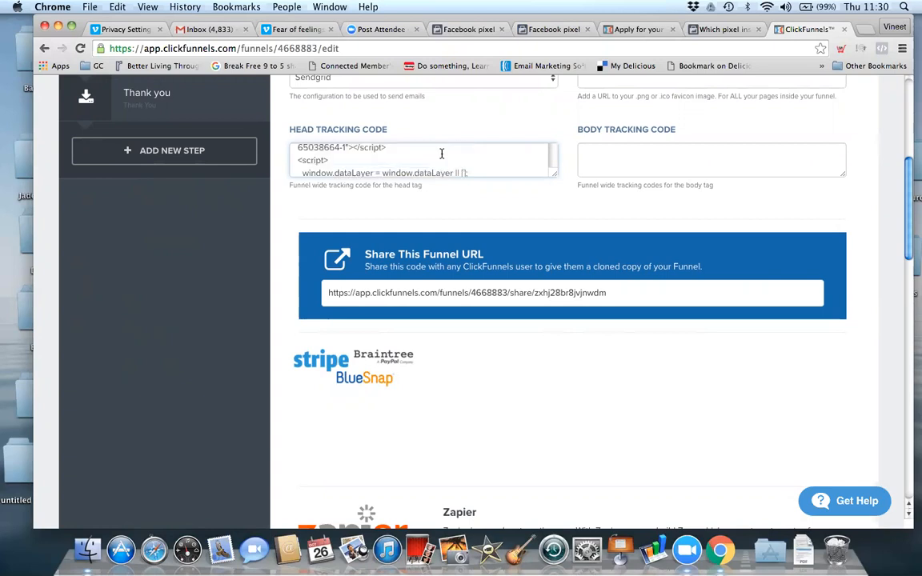
scroll(441, 153, "down", 5)
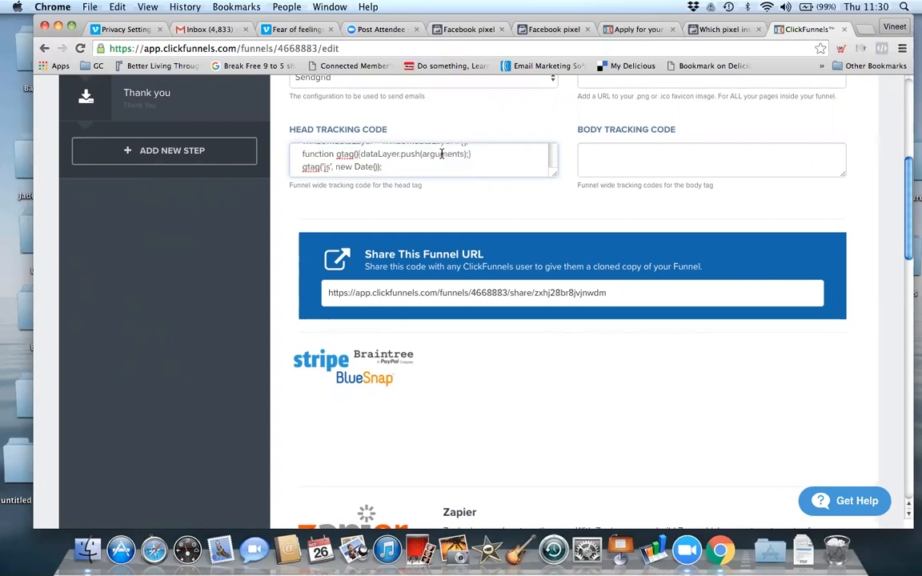
scroll(441, 153, "down", 2)
scroll(442, 151, "up", 5)
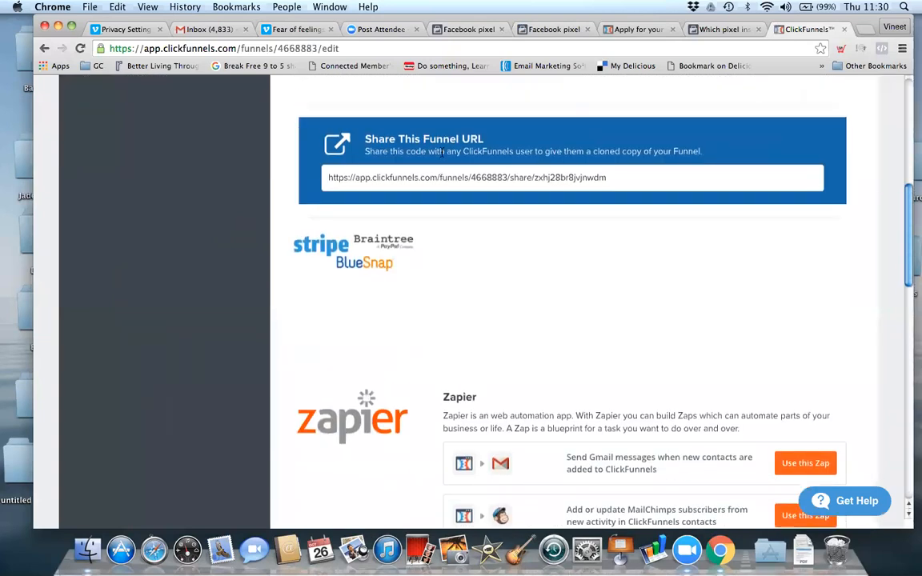
scroll(440, 148, "up", 3)
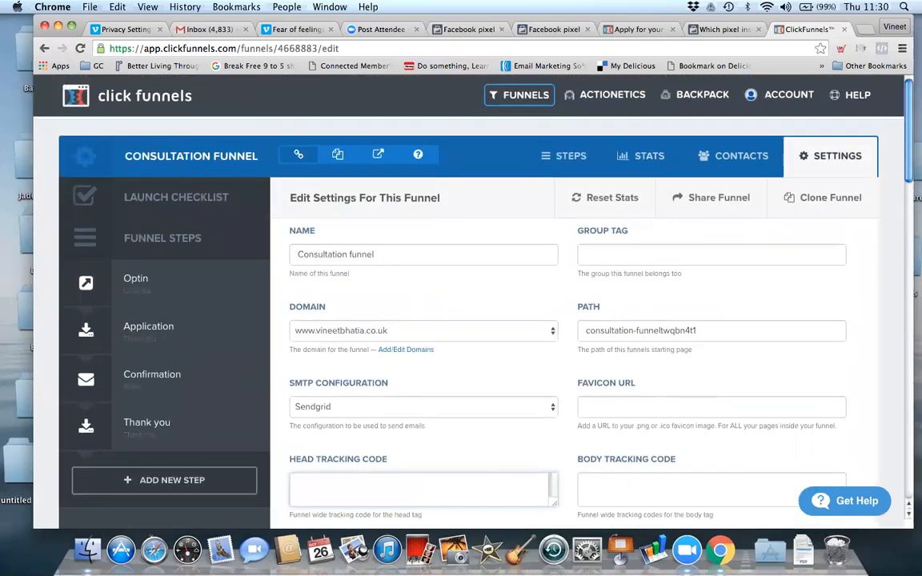
scroll(412, 480, "down", 4)
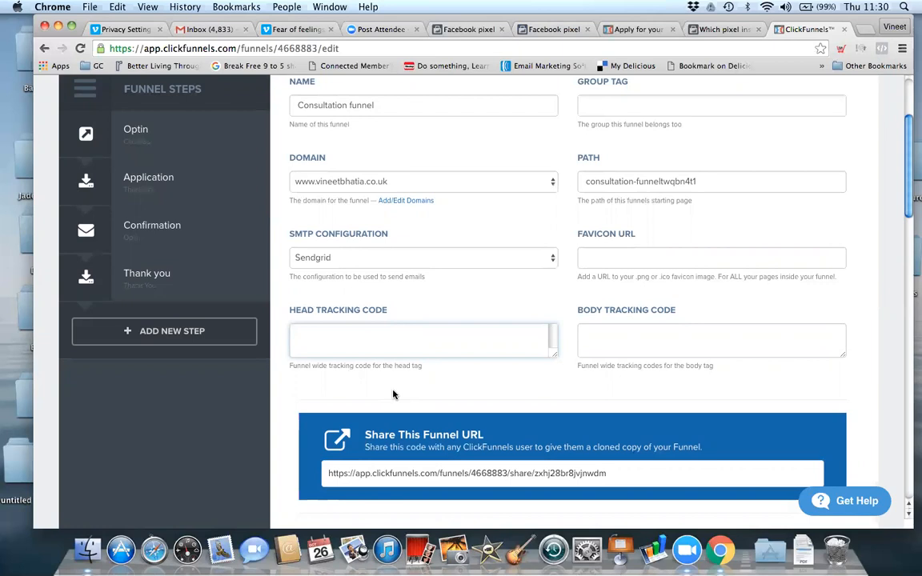
scroll(400, 384, "up", 1)
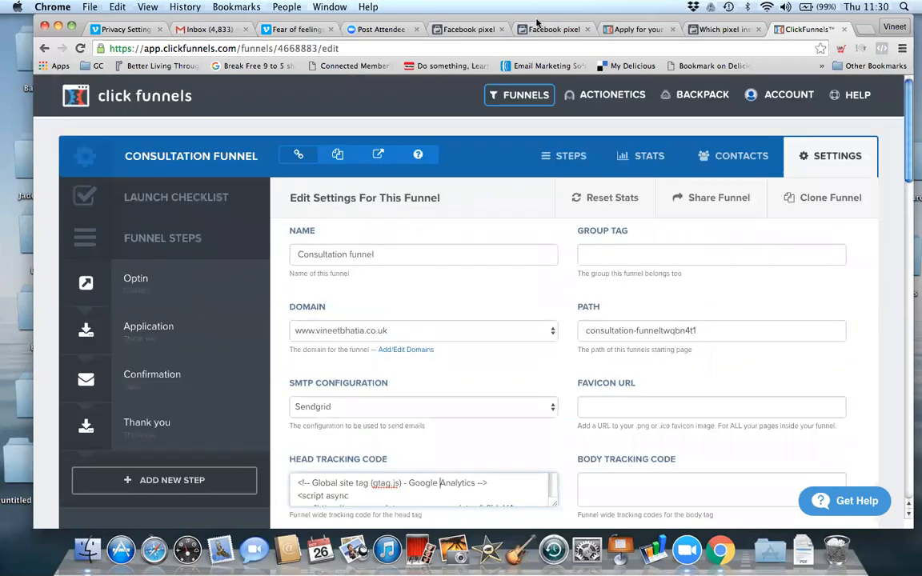
- Switch to the Facebook pixel overview and review the pixel's activity chart, event list and installation status
left_click(552, 29)
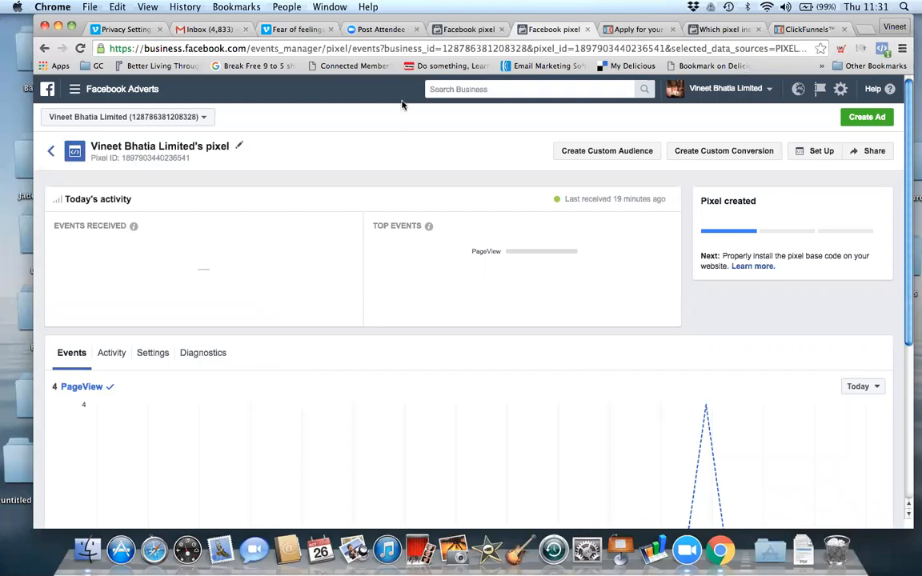
scroll(372, 343, "down", 5)
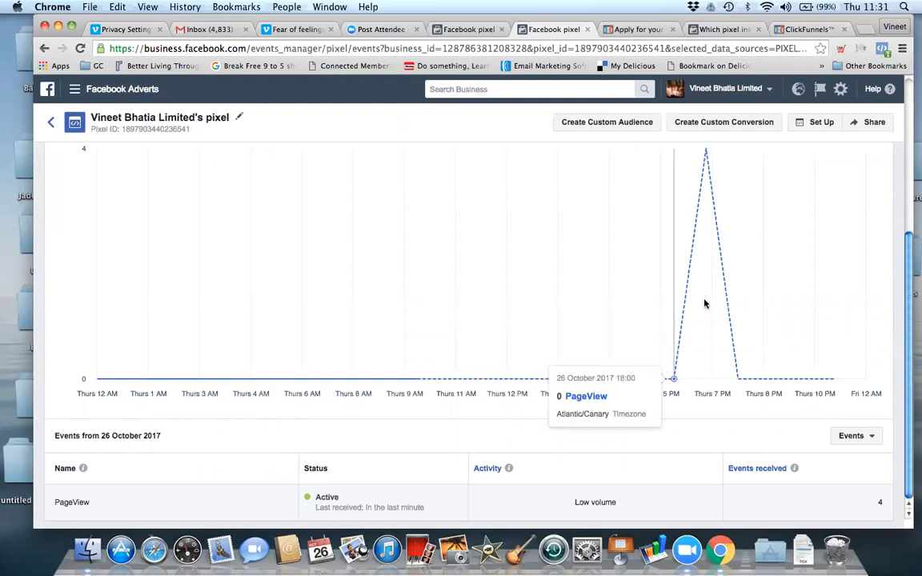
scroll(704, 303, "up", 5)
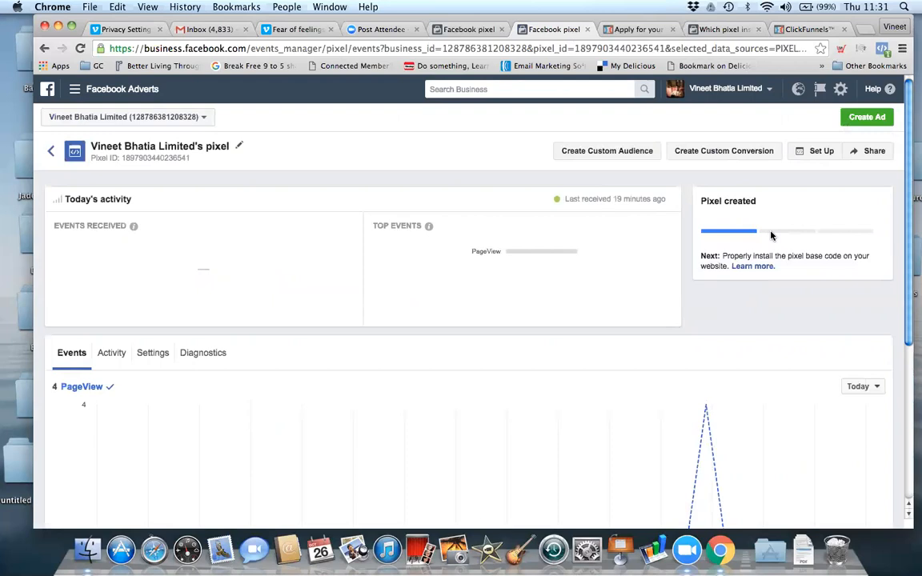
- Return to ClickFunnels, select the consultation funnel's Optin step and open its live page
scroll(261, 235, "down", 5)
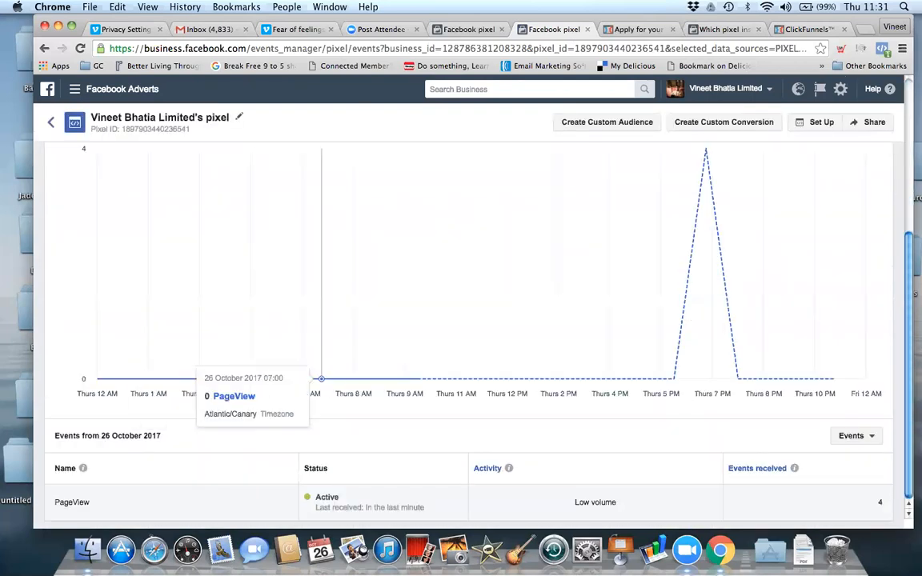
left_click(799, 31)
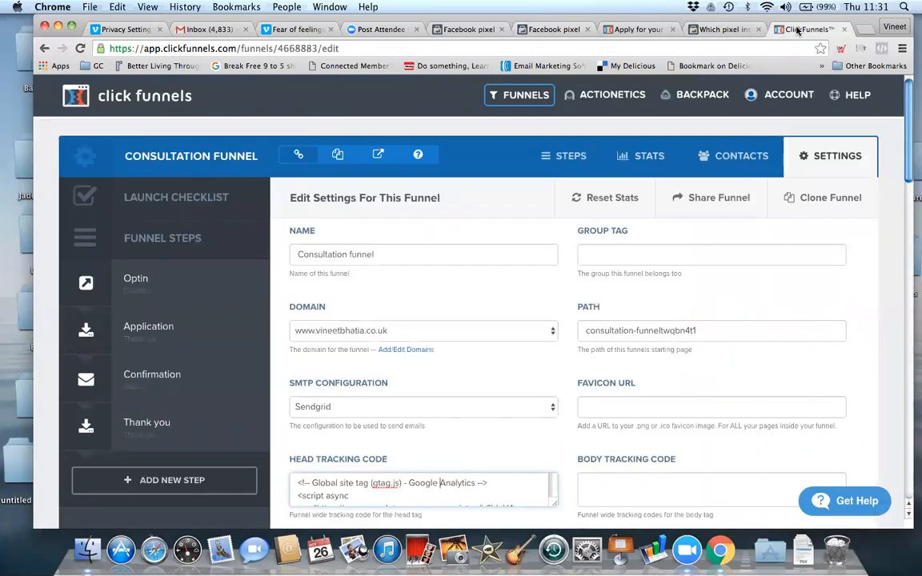
left_click(163, 285)
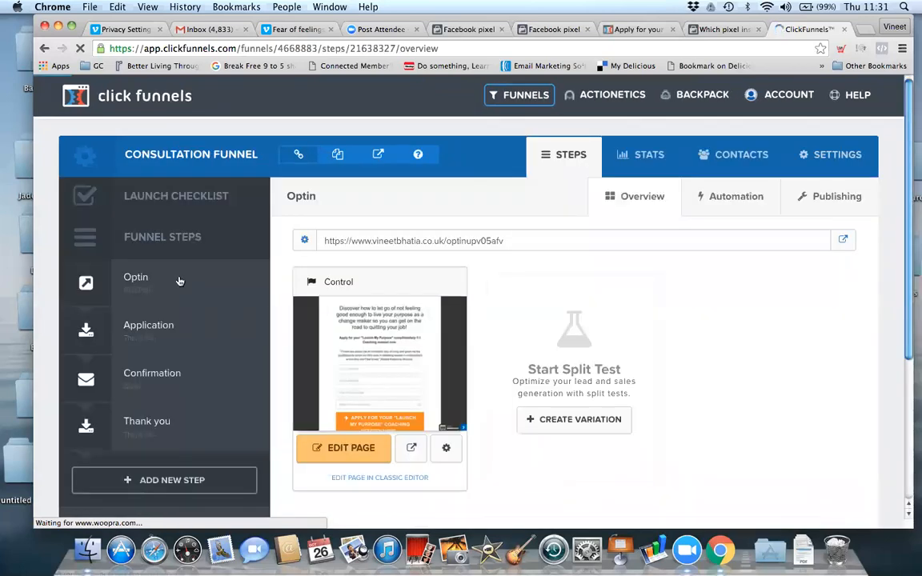
left_click(843, 239)
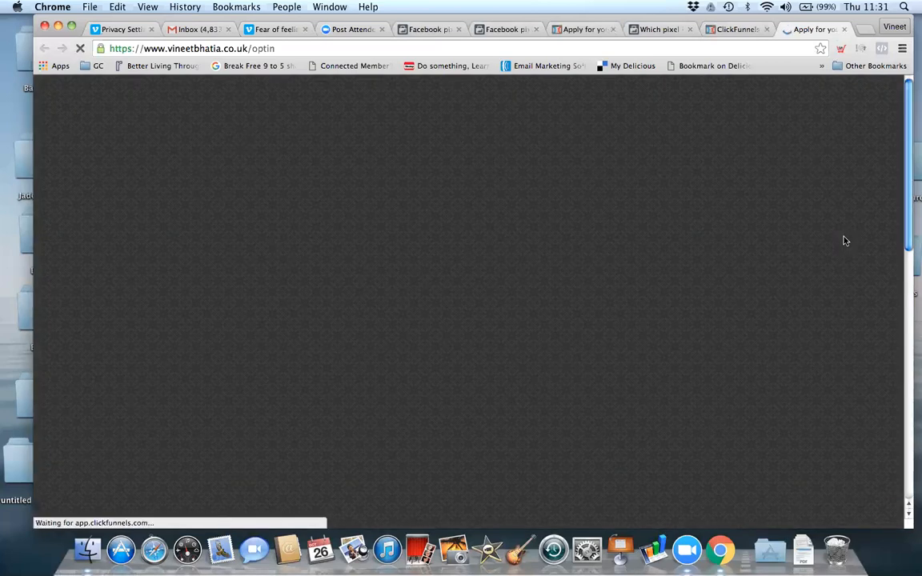
- Send test traffic through the live funnel by submitting the prefilled opt-in form and the coaching session application form
scroll(345, 329, "down", 5)
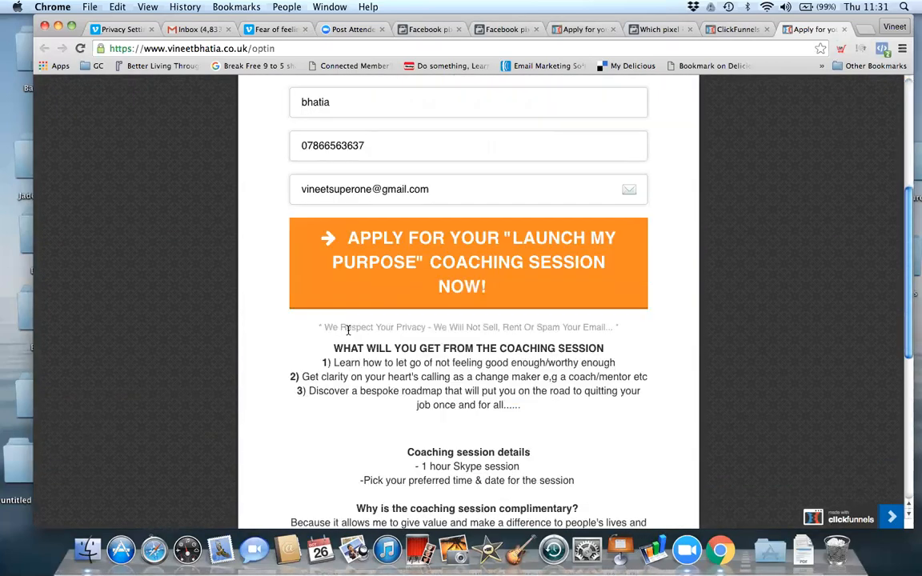
left_click(448, 261)
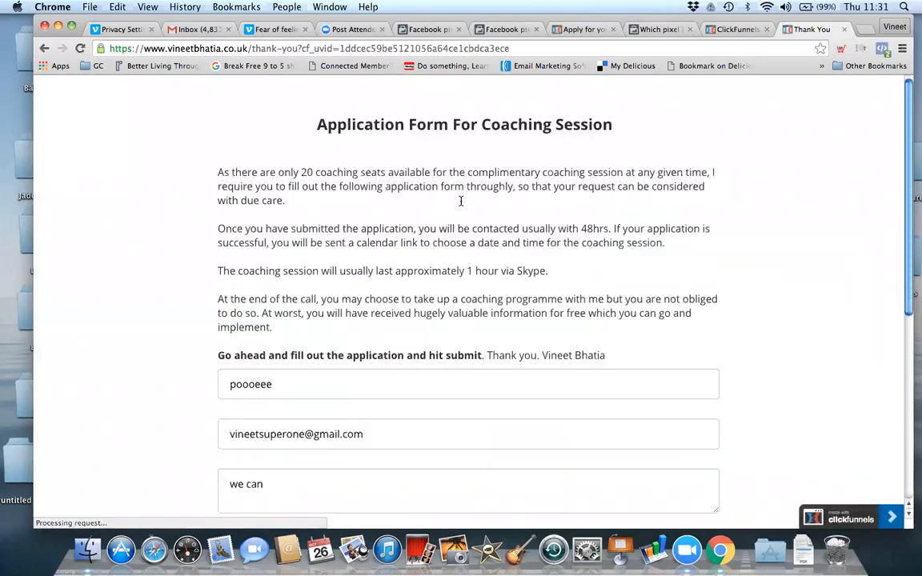
scroll(485, 210, "down", 1)
scroll(481, 209, "down", 7)
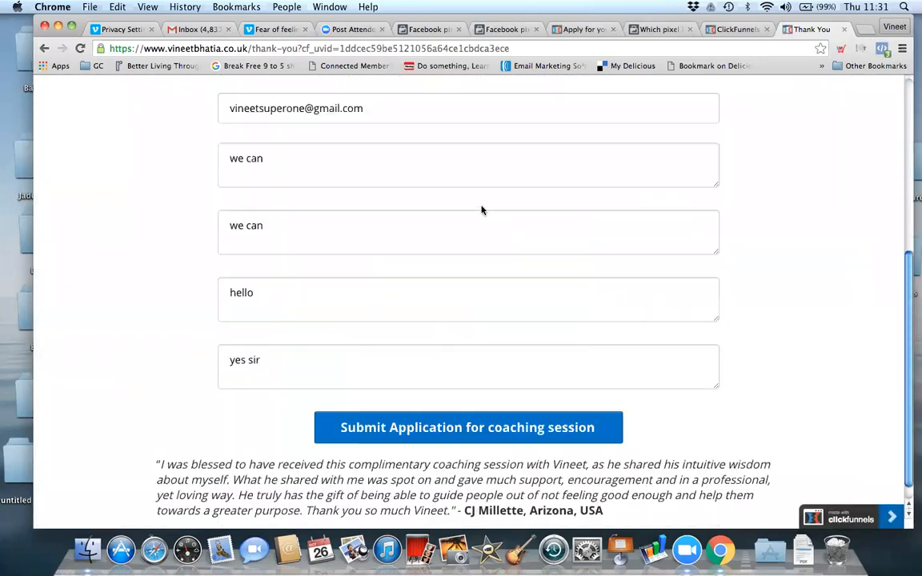
left_click(468, 409)
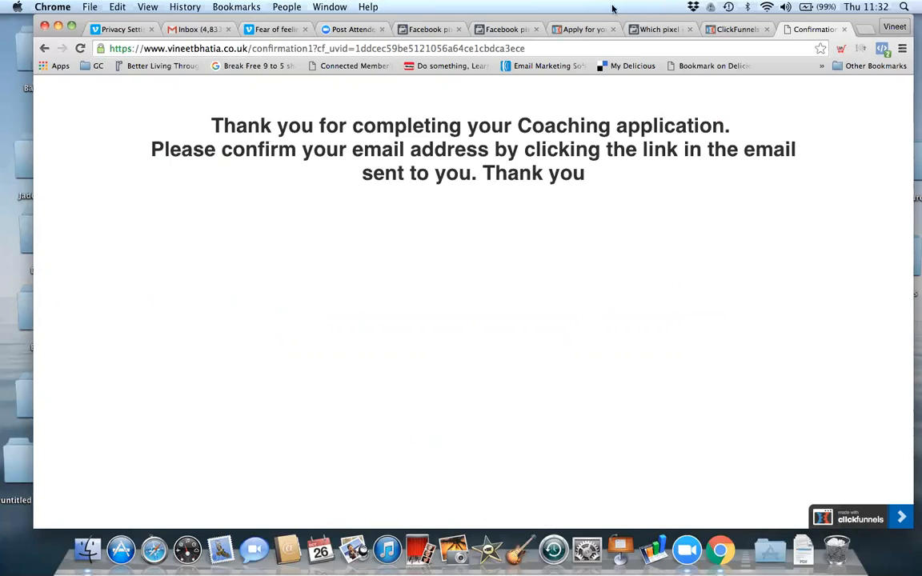
- Reload the limited company's pixel overview in Facebook Adverts and check its activity chart and PageView event
left_click(516, 29)
left_click(530, 48)
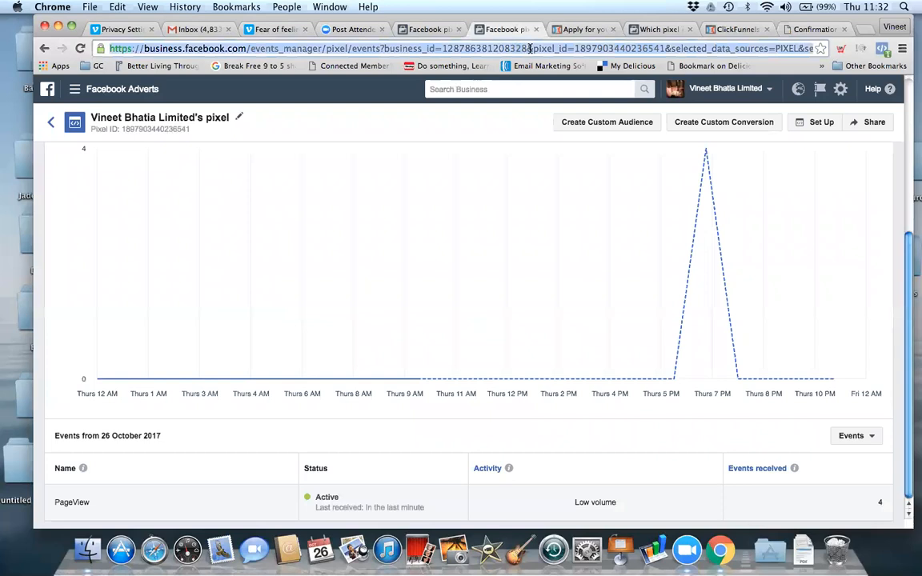
key("Return")
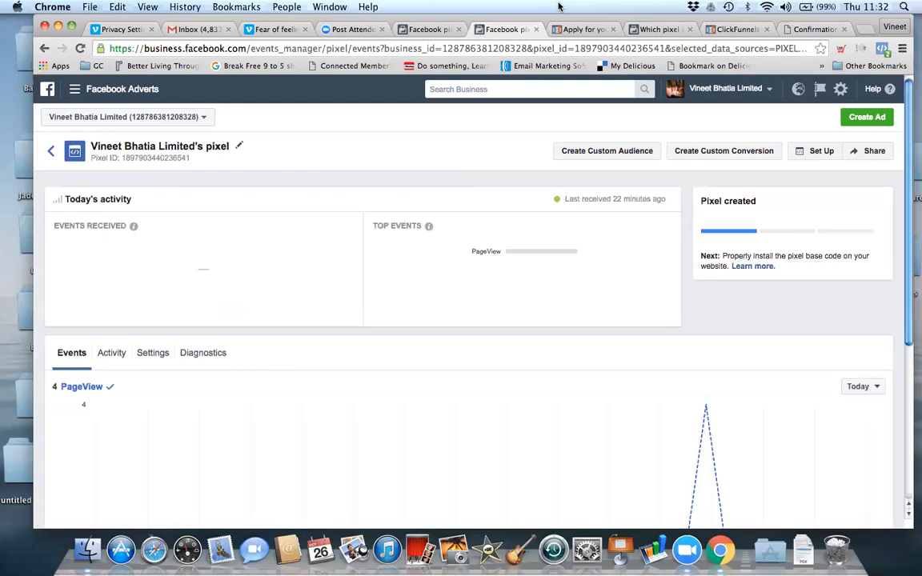
scroll(492, 151, "down", 1)
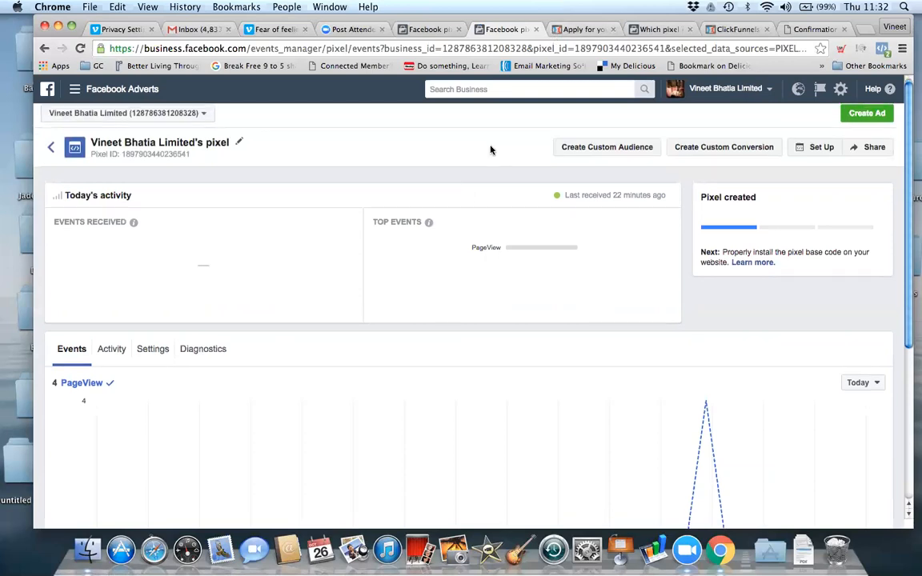
scroll(492, 148, "down", 5)
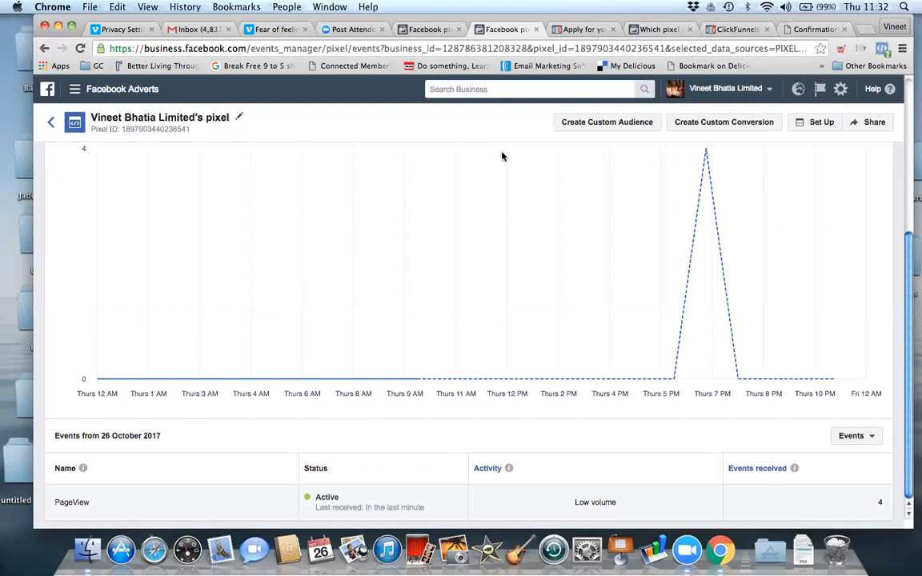
- Review the personal ad account's pixel overview, reload it to check for new PageView activity, and close it
left_click(432, 30)
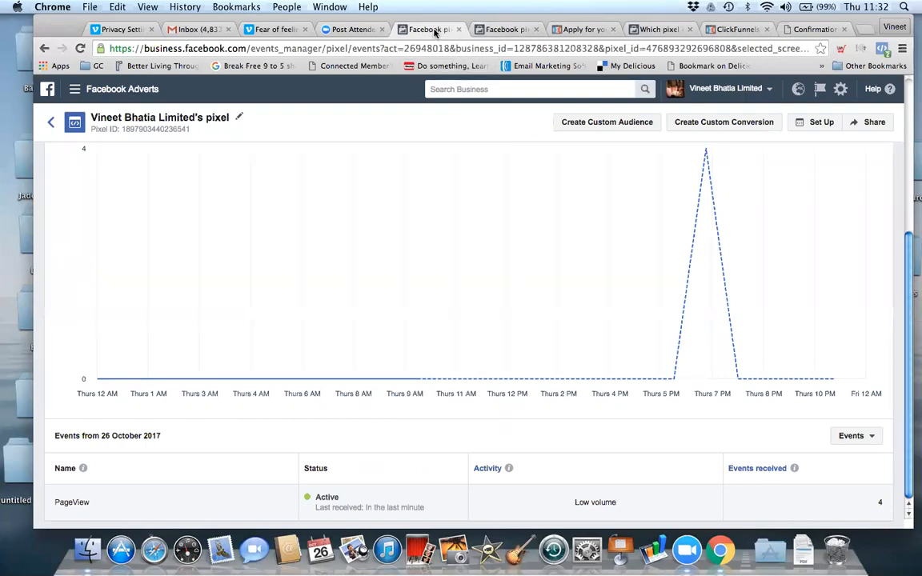
scroll(416, 232, "down", 5)
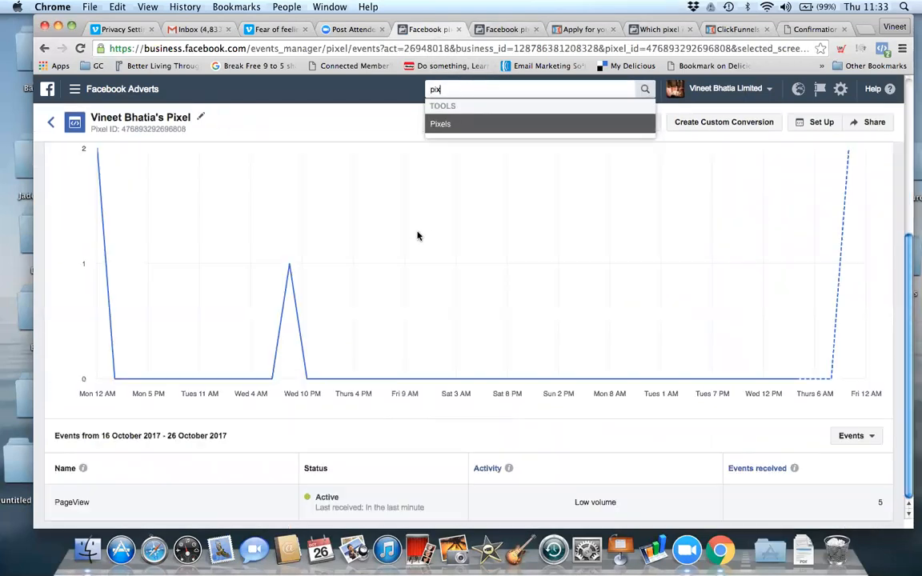
scroll(422, 230, "up", 5)
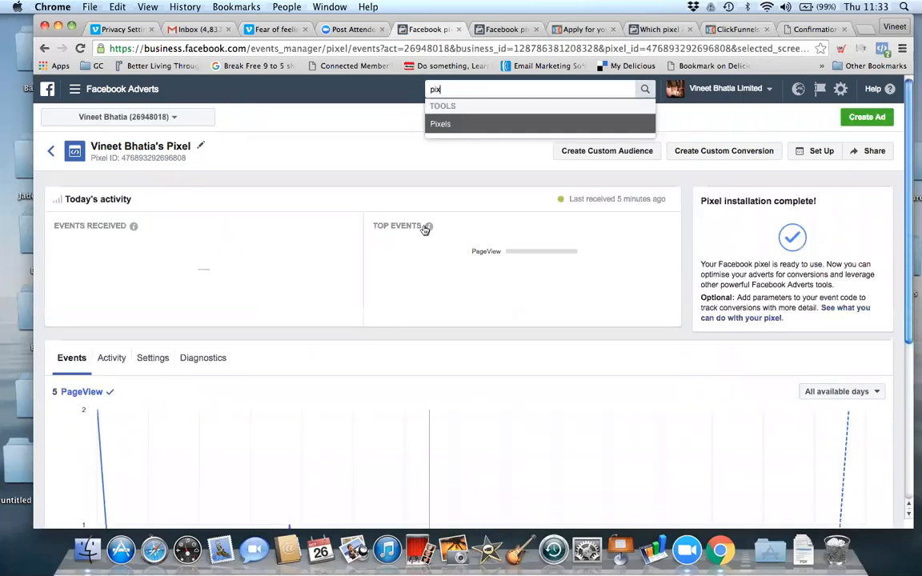
mouse_move(426, 228)
left_click(570, 50)
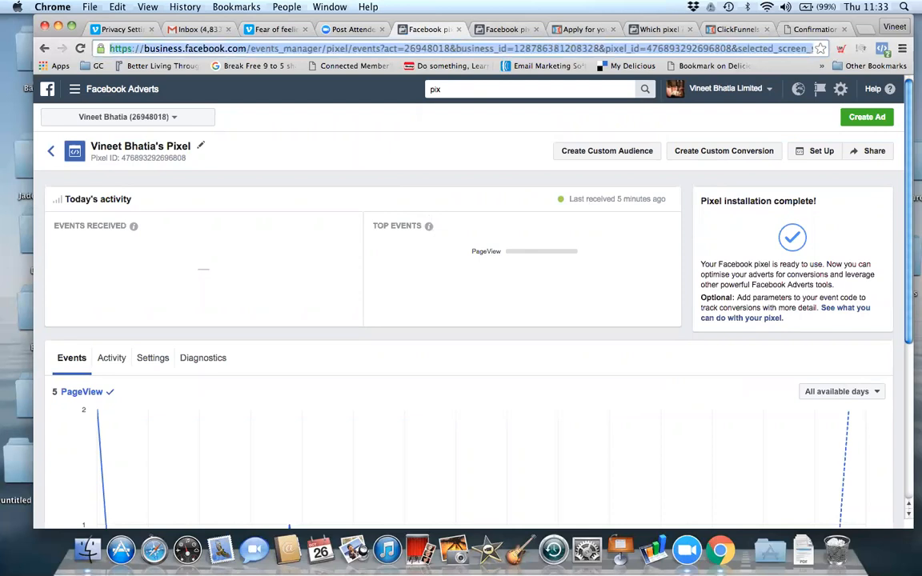
key("Return")
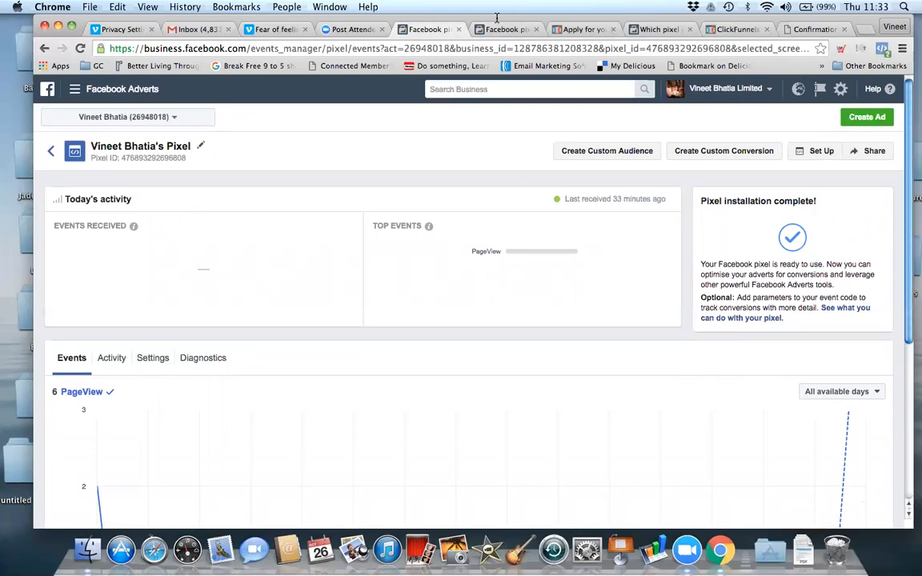
left_click(461, 30)
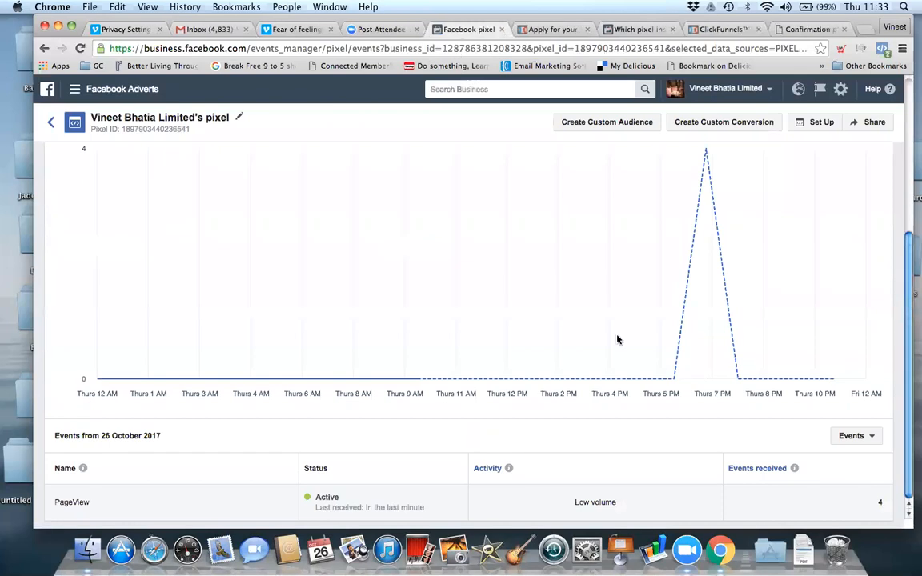
- Open the help page on installing the pixel base code, and return to the company pixel's overview to review its installation status
scroll(621, 319, "up", 5)
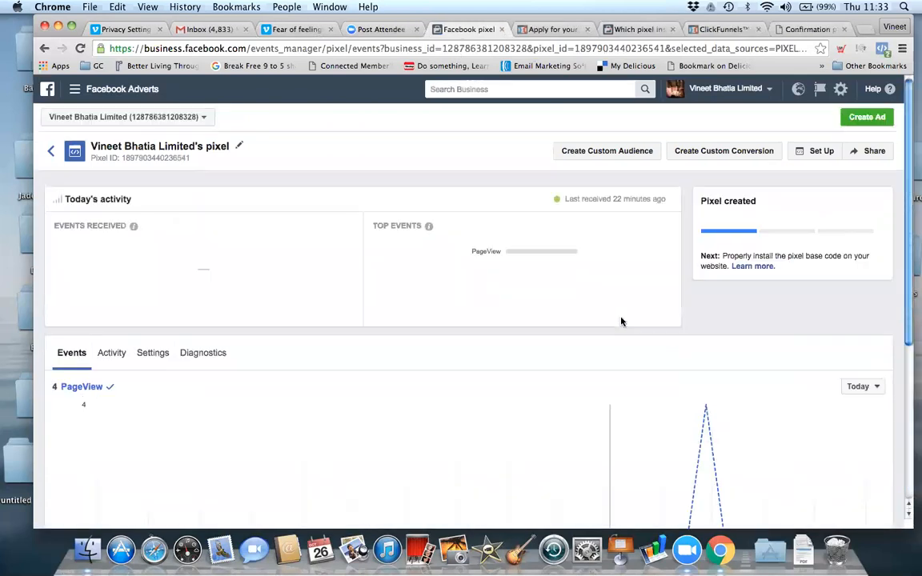
left_click(753, 266)
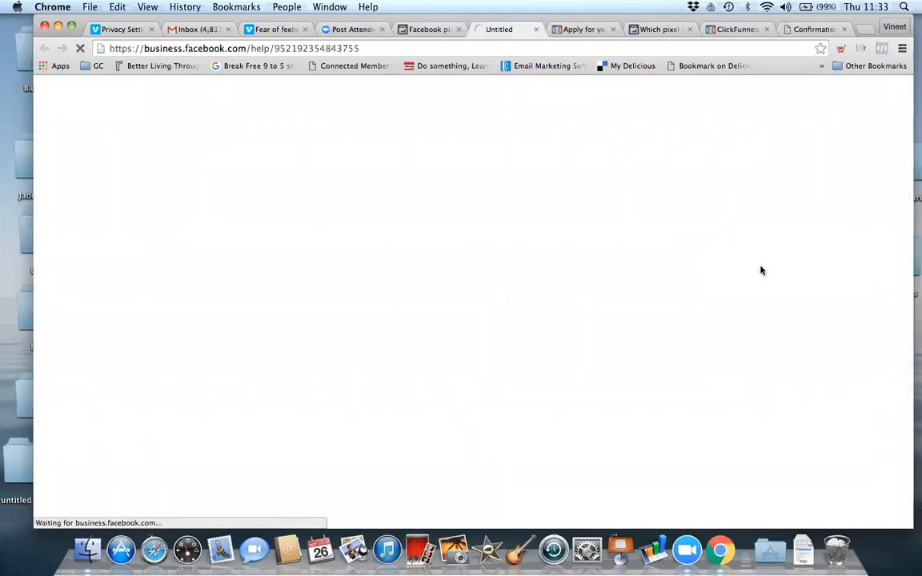
left_click(412, 29)
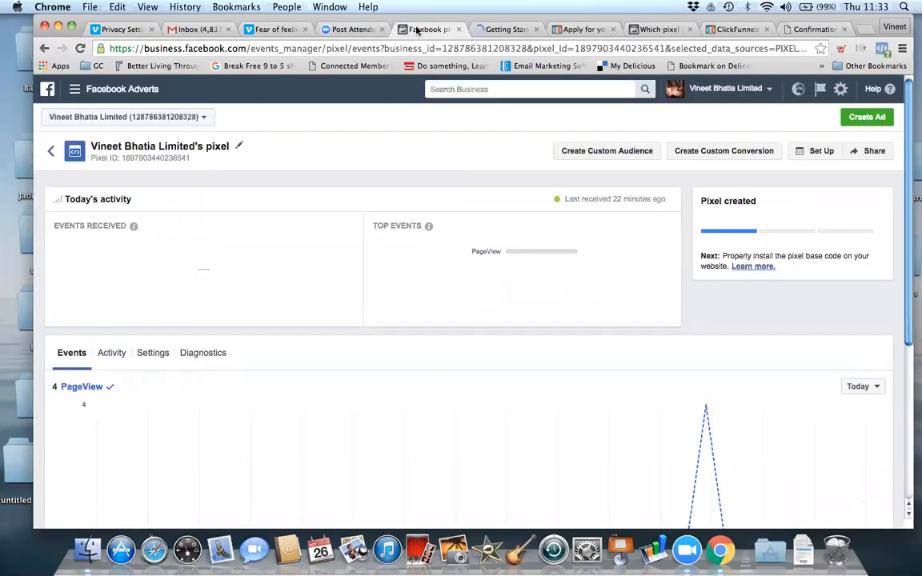
scroll(796, 208, "down", 3)
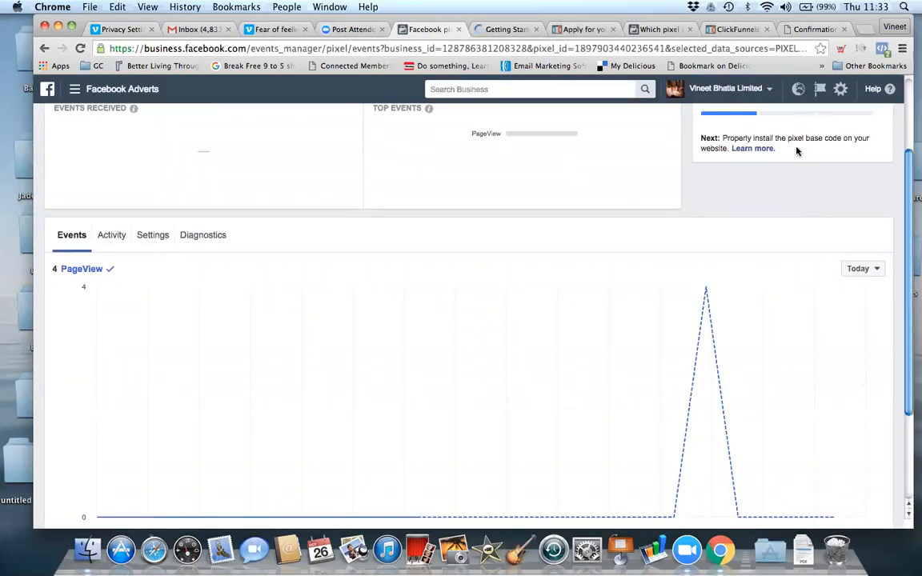
scroll(796, 151, "up", 3)
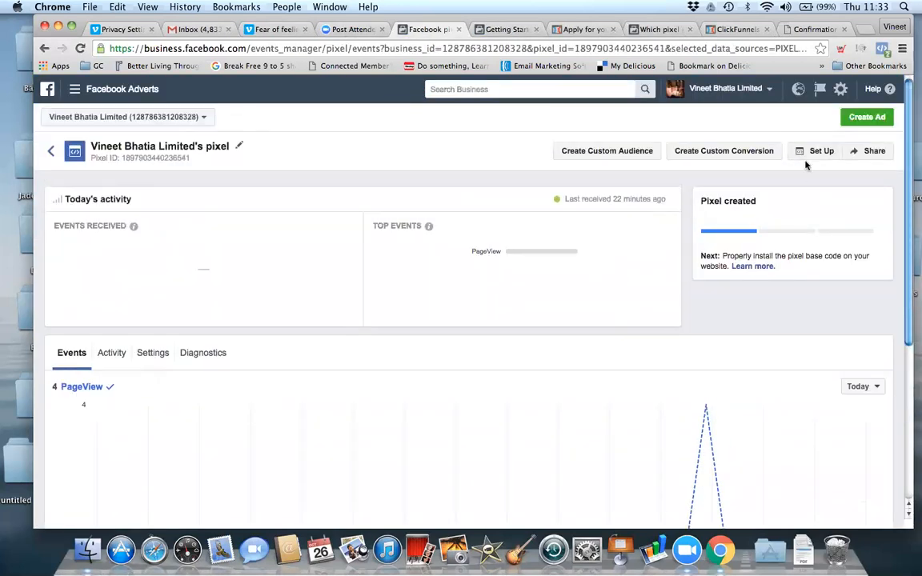
- Start the manual pixel code setup, check the base code and test traffic status, and continue to adding events
left_click(809, 158)
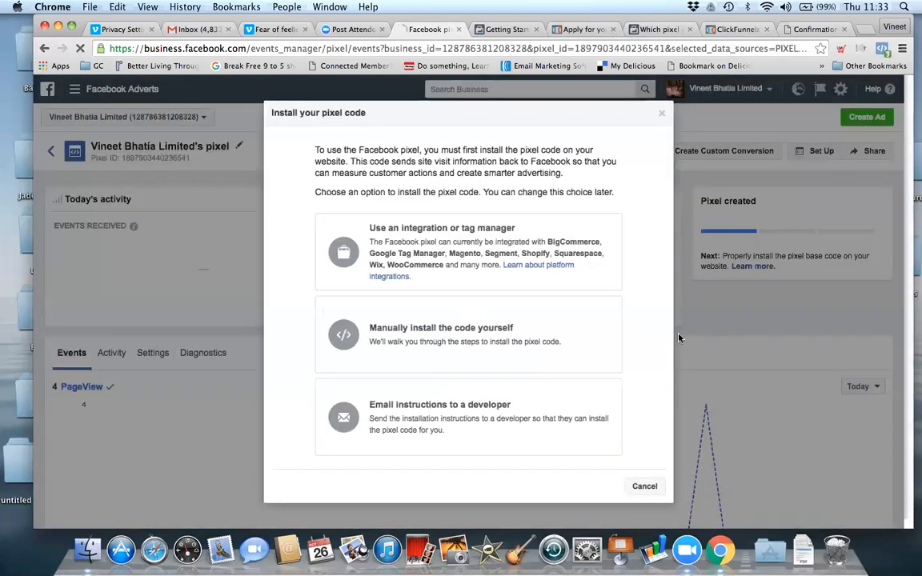
left_click(548, 322)
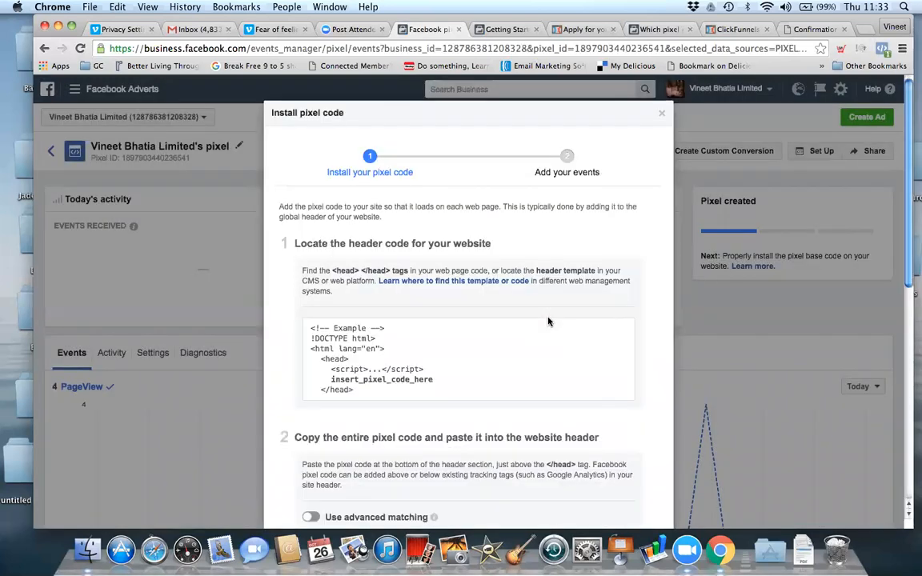
scroll(552, 344, "down", 10)
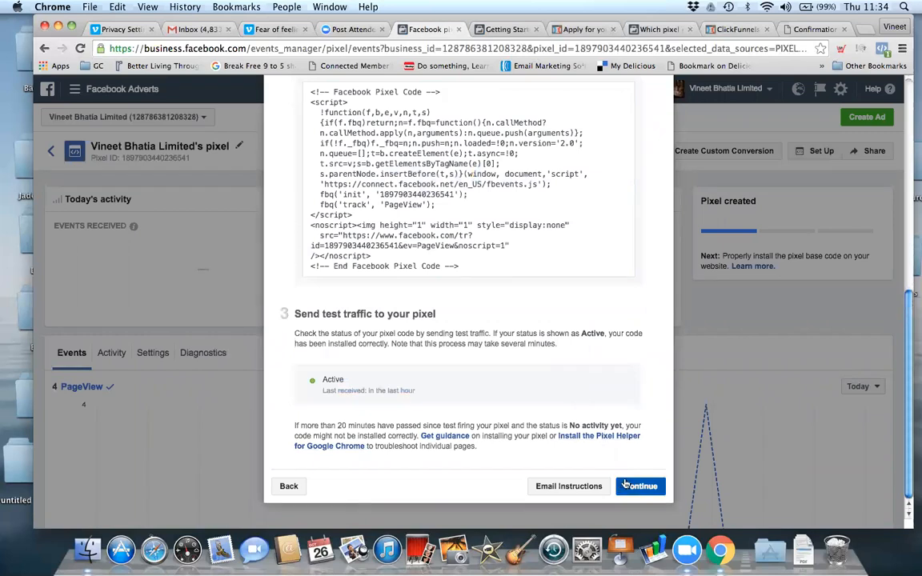
left_click(629, 485)
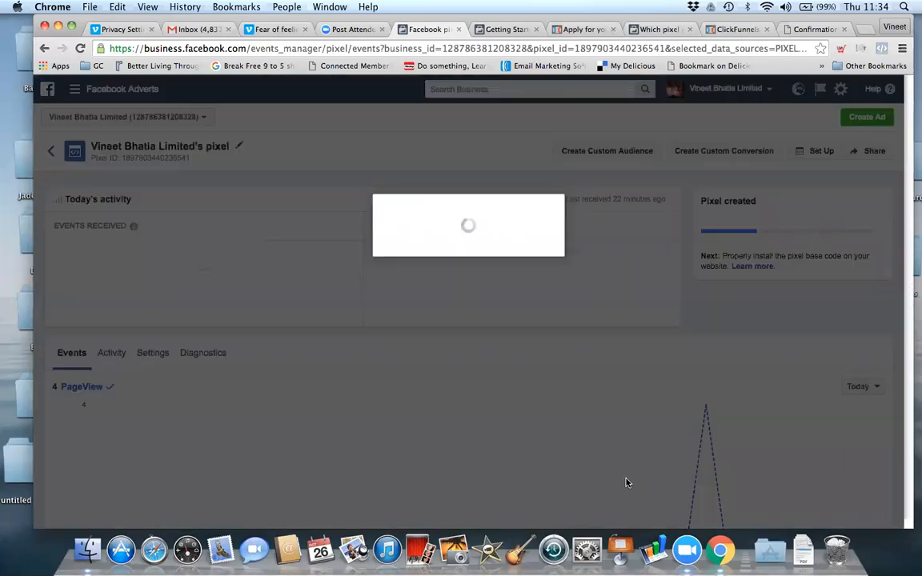
- Turn on the Generate lead event and look through its event code, placement instructions and test status
scroll(491, 307, "down", 3)
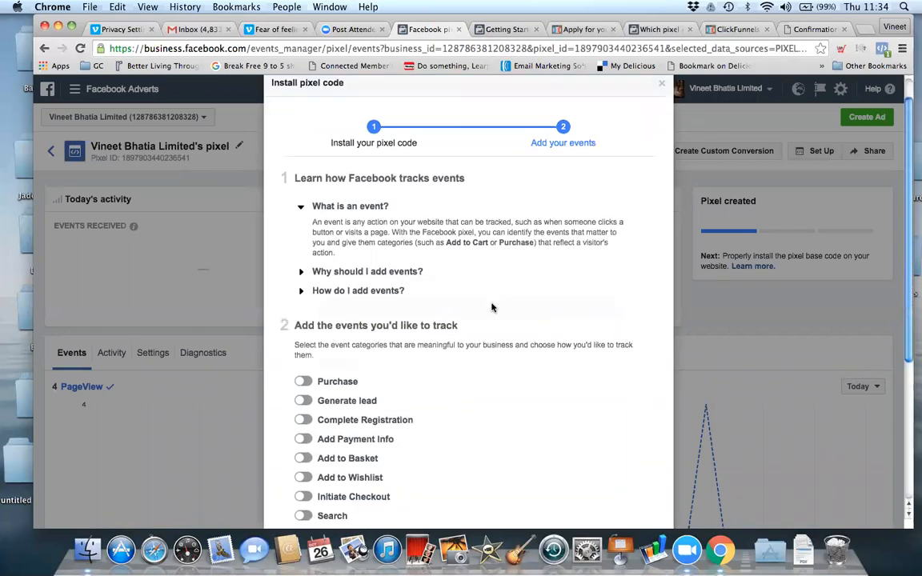
scroll(491, 307, "down", 5)
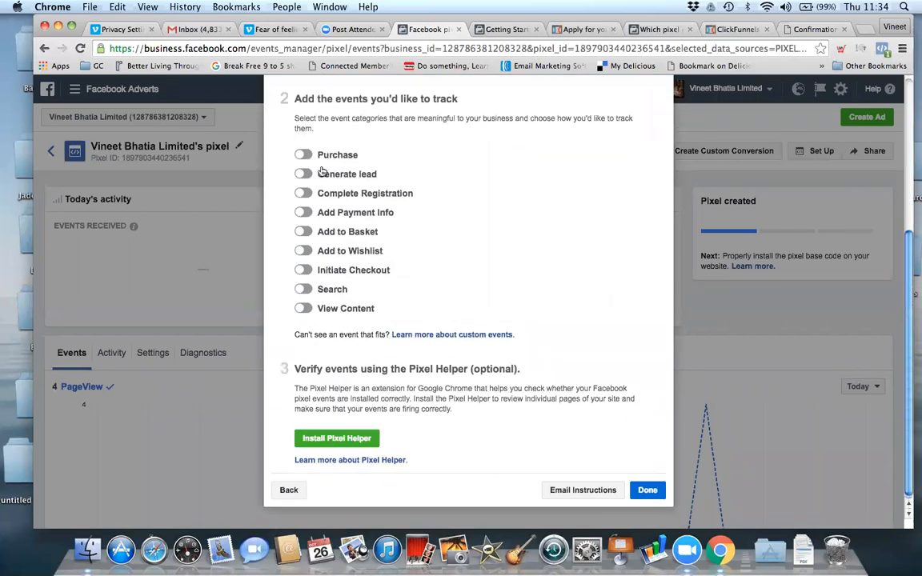
left_click(304, 174)
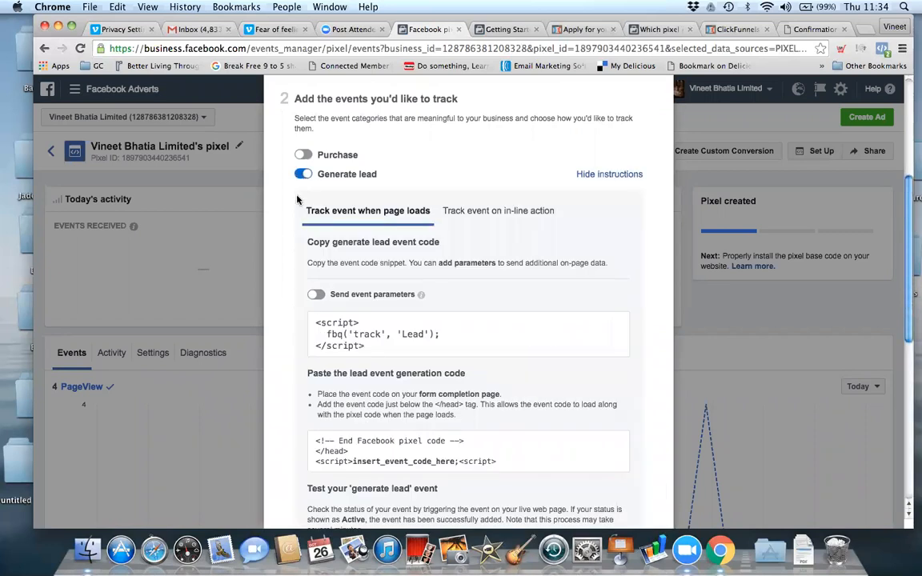
scroll(302, 180, "down", 10)
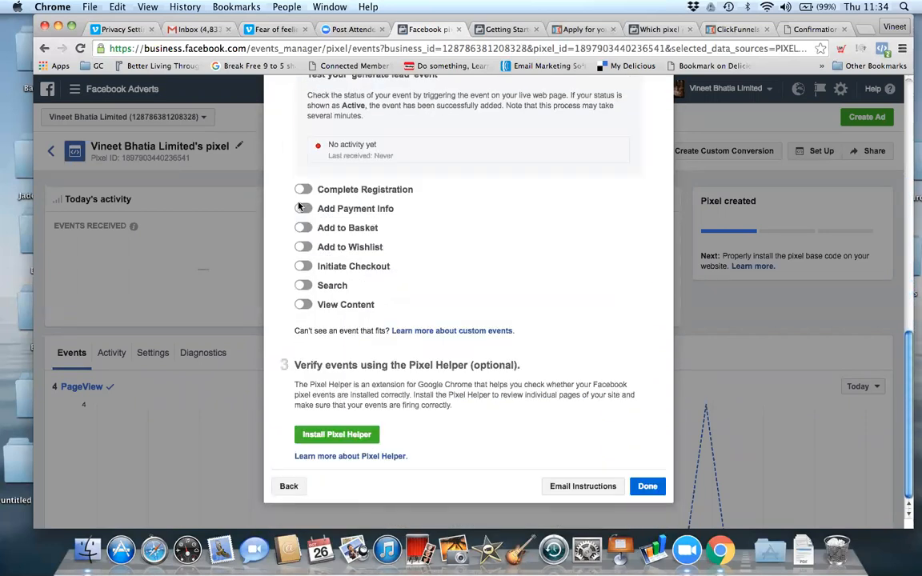
scroll(299, 206, "up", 3)
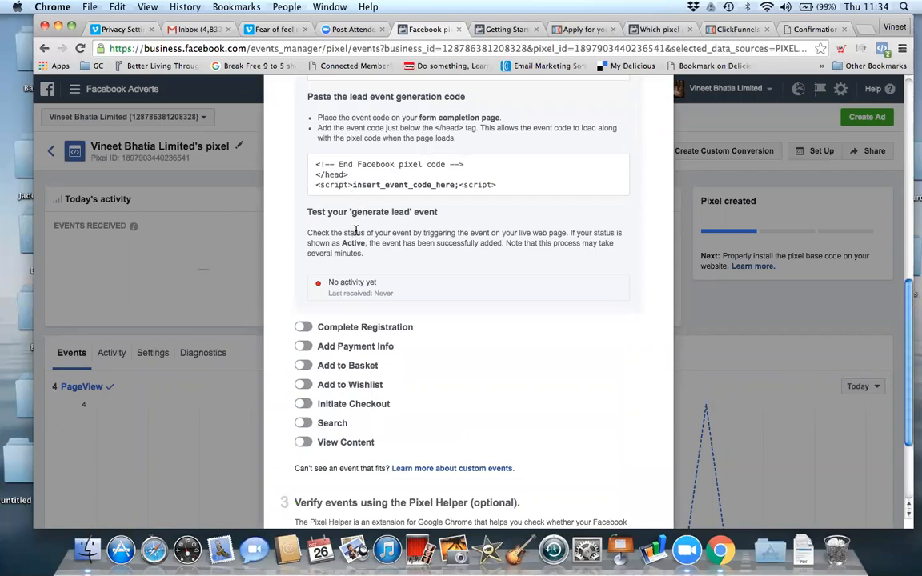
scroll(354, 233, "up", 3)
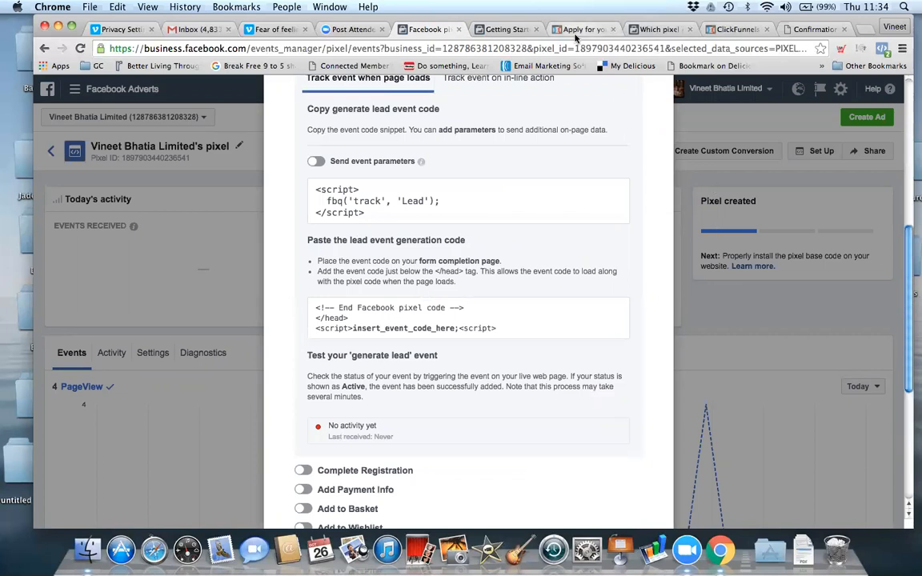
- Submit the filled-in opt-in form on the live funnel page and complete the robot check to reach the coaching application form
left_click(575, 32)
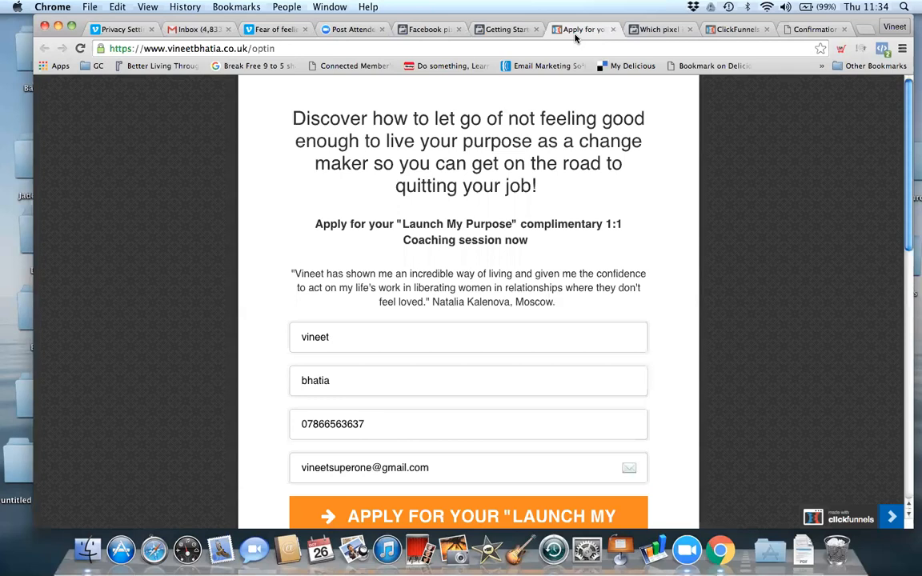
scroll(442, 236, "down", 1)
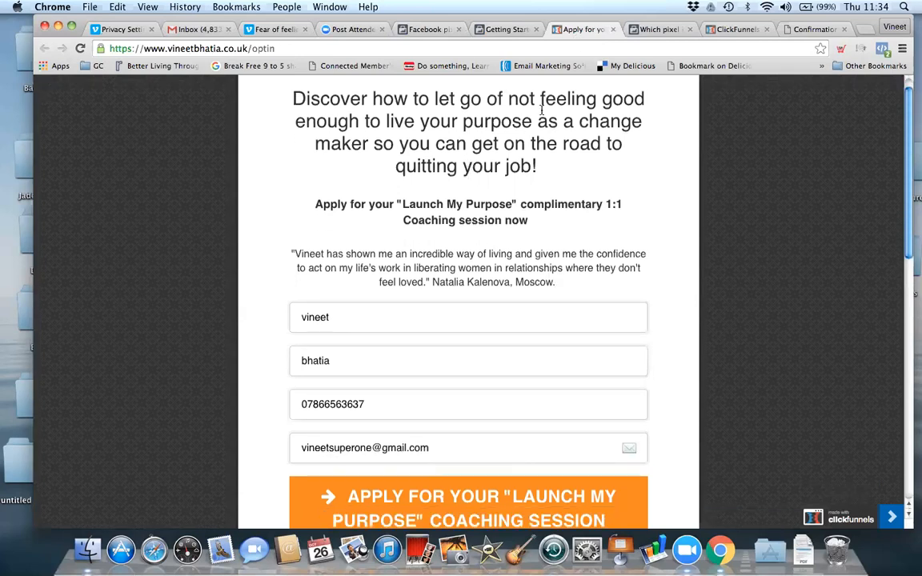
scroll(496, 320, "down", 5)
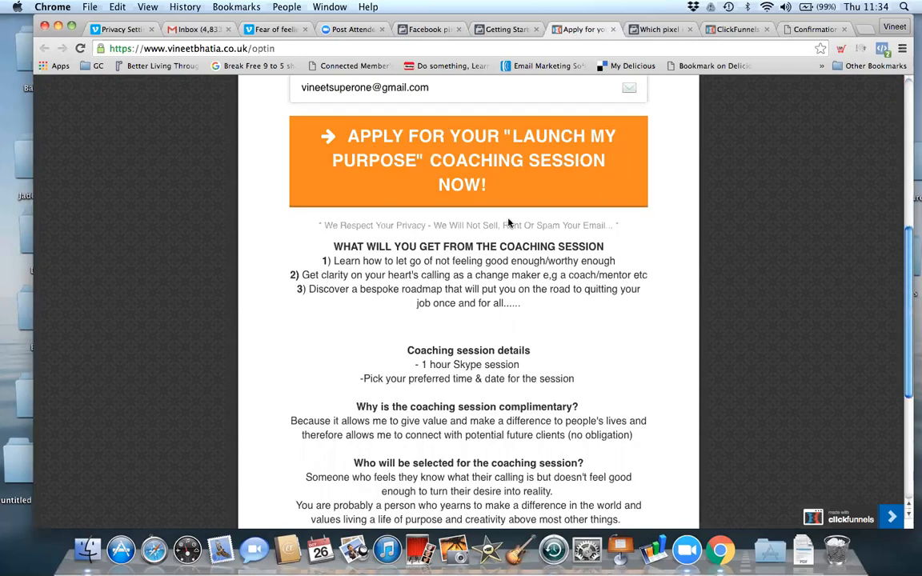
scroll(508, 224, "up", 5)
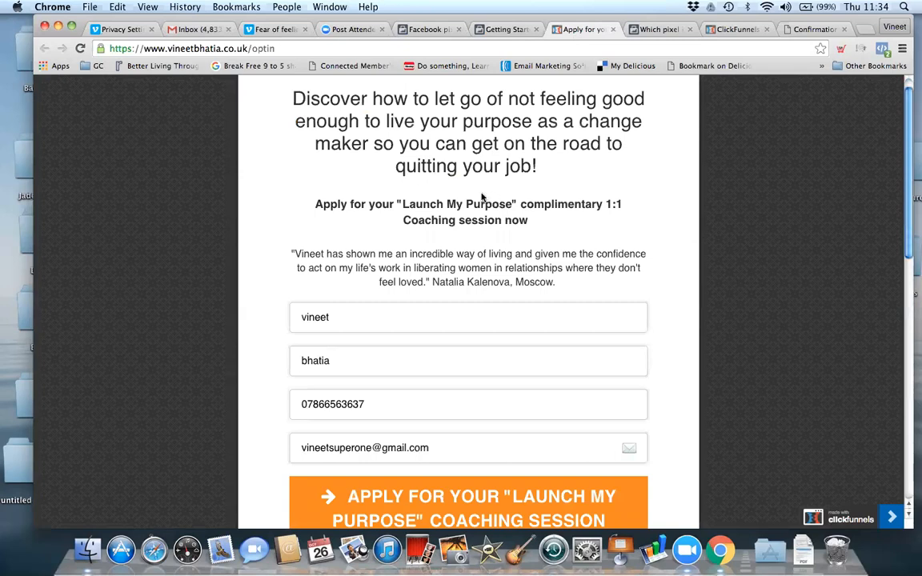
left_click(468, 508)
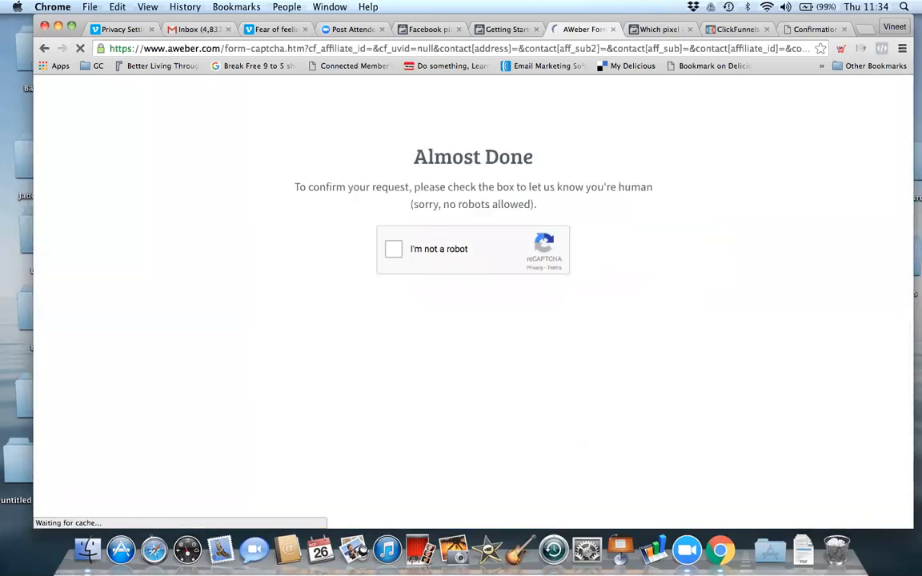
left_click(391, 251)
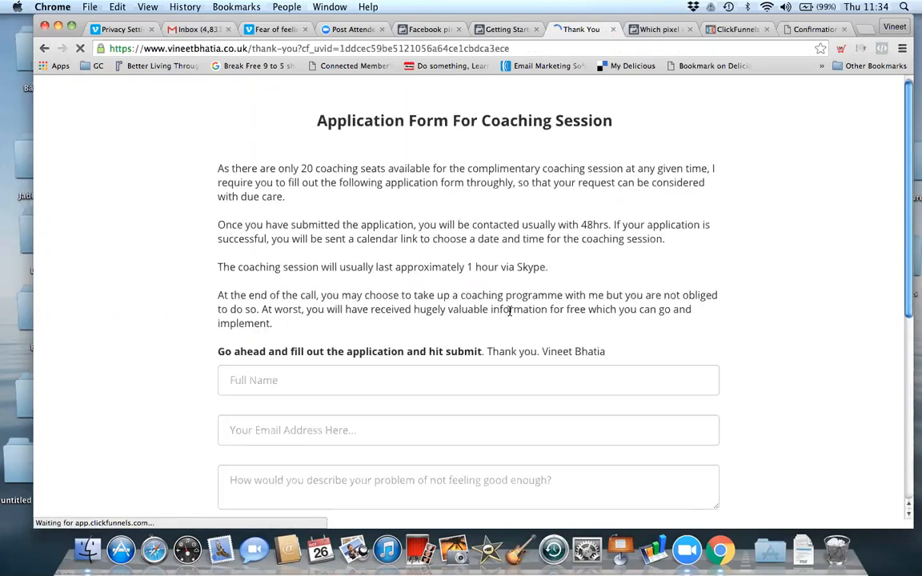
scroll(506, 311, "down", 1)
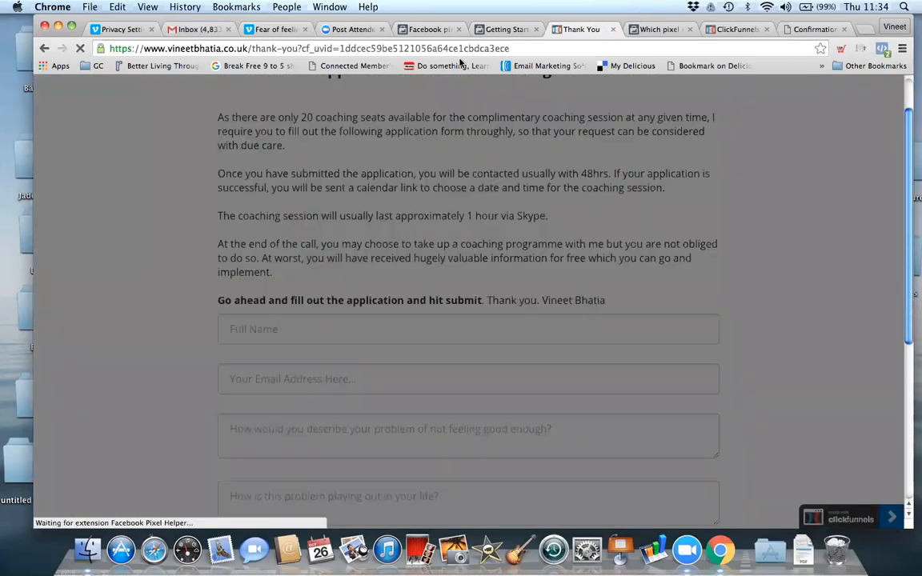
- Return to the Facebook pixel setup and check the Generate lead event's test status and the remaining event options
left_click(428, 30)
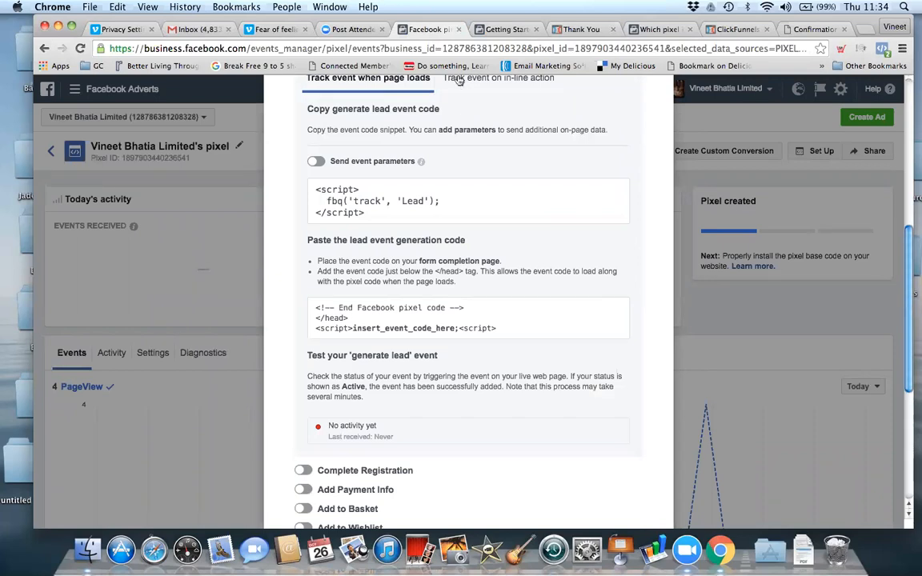
scroll(432, 244, "down", 5)
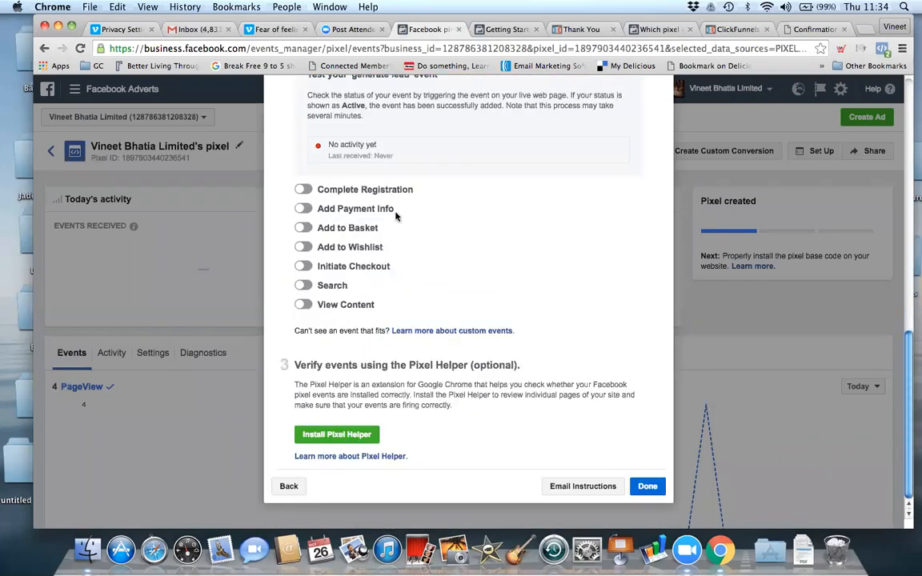
scroll(395, 216, "up", 3)
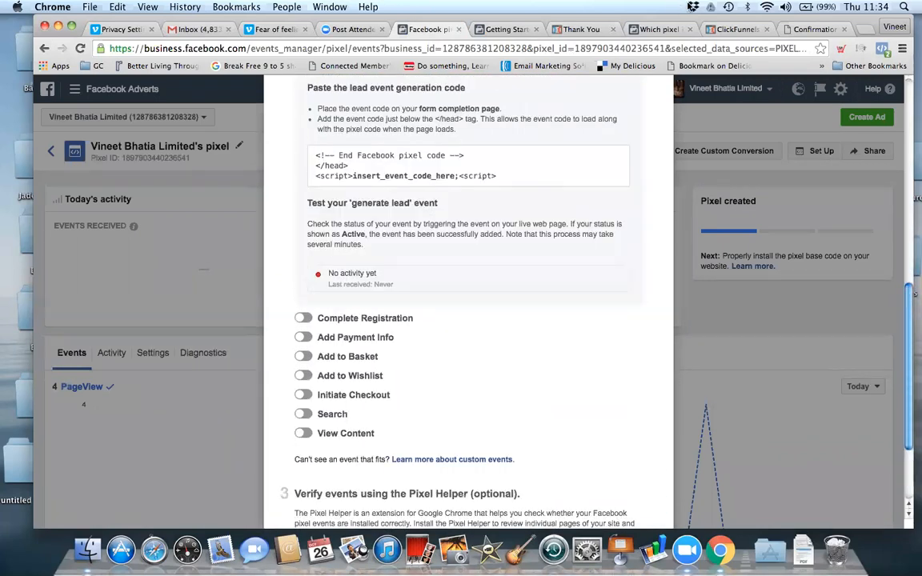
- Open the consultation funnel's Optin page in the ClickFunnels editor and review the Facebook pixel code with the Lead event in its header tracking code
left_click(735, 30)
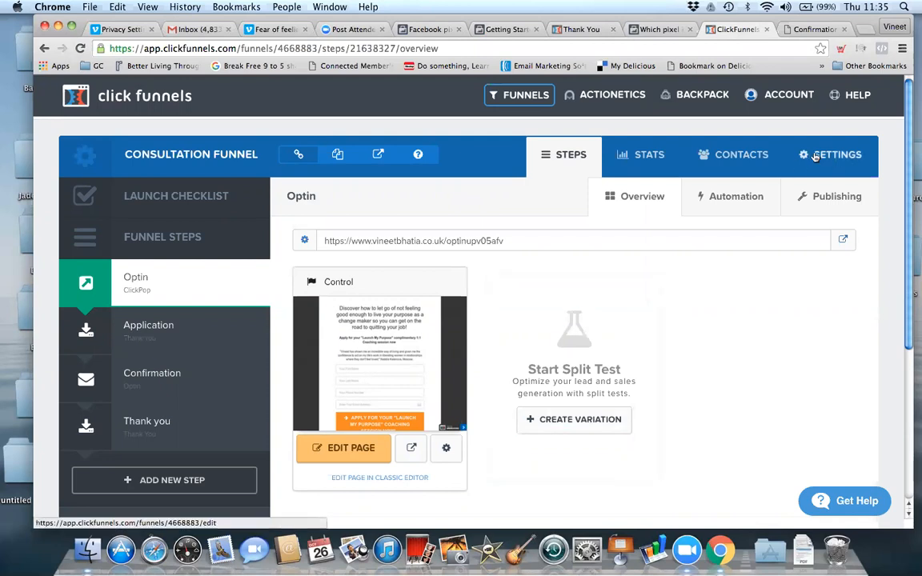
left_click(810, 158)
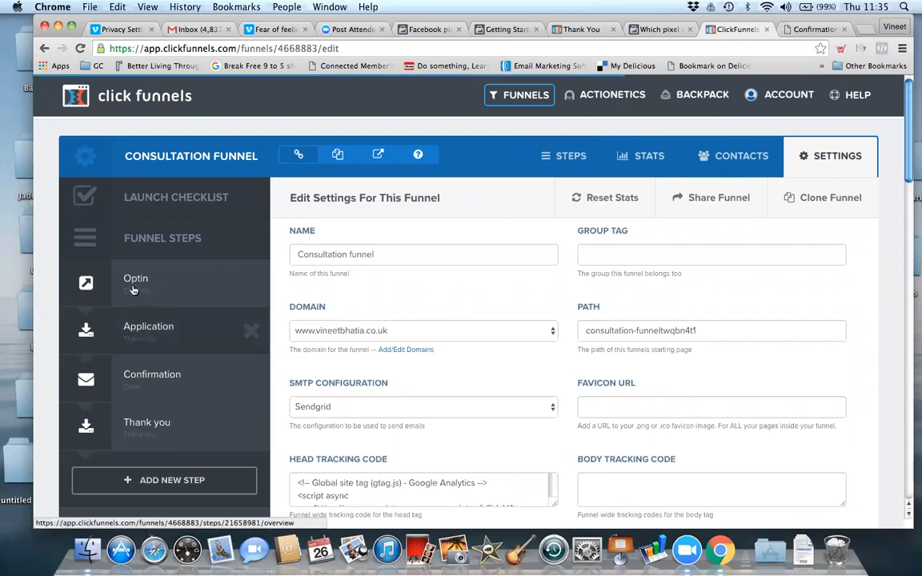
left_click(136, 290)
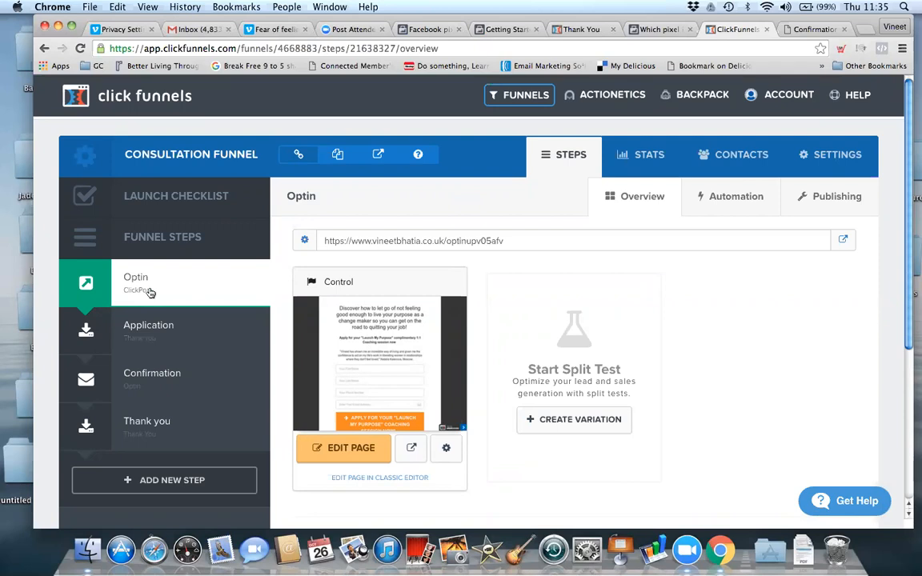
scroll(312, 447, "down", 1)
left_click(326, 445)
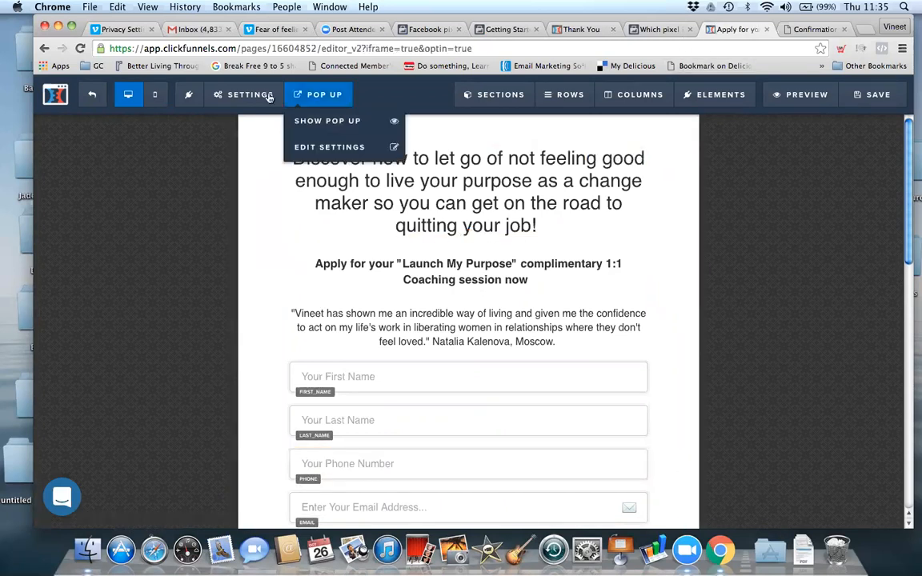
mouse_move(269, 97)
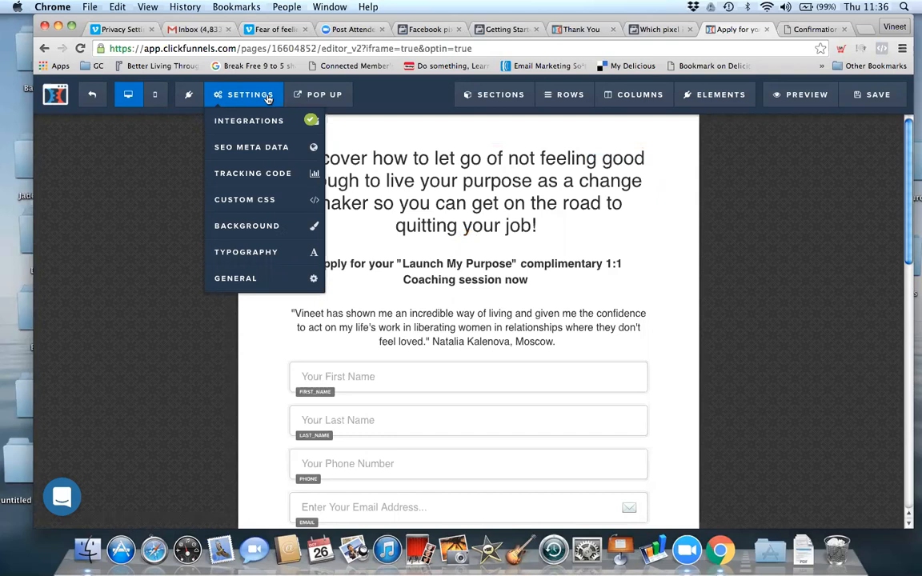
left_click(241, 176)
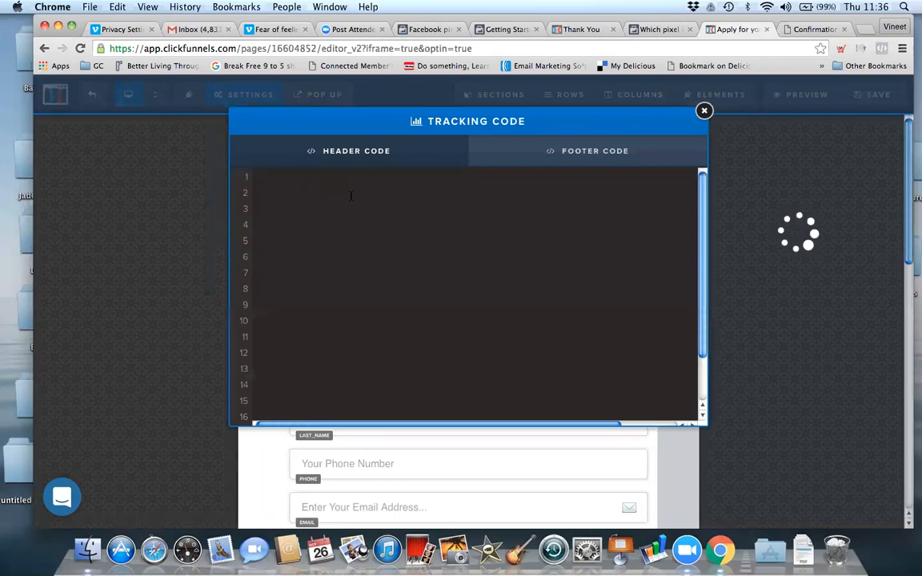
key("super+v")
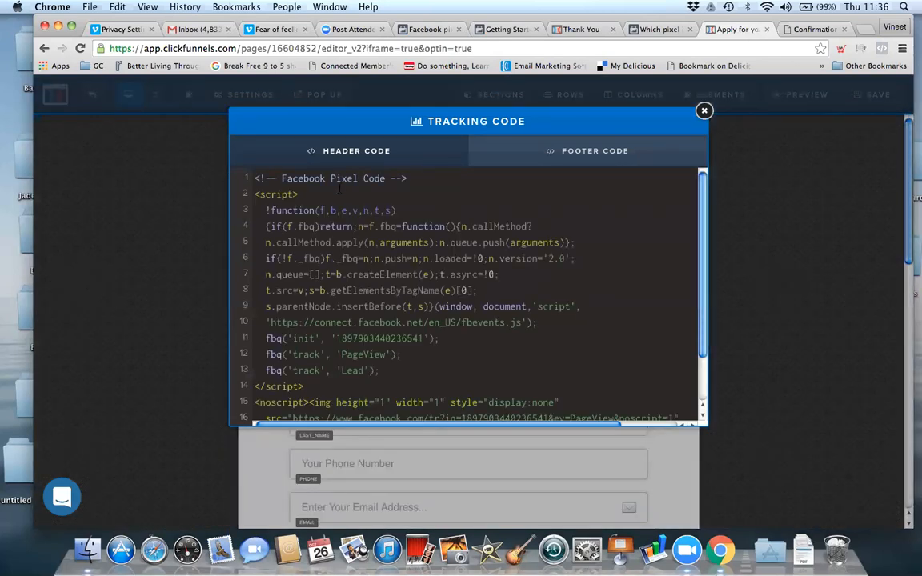
scroll(338, 188, "down", 3)
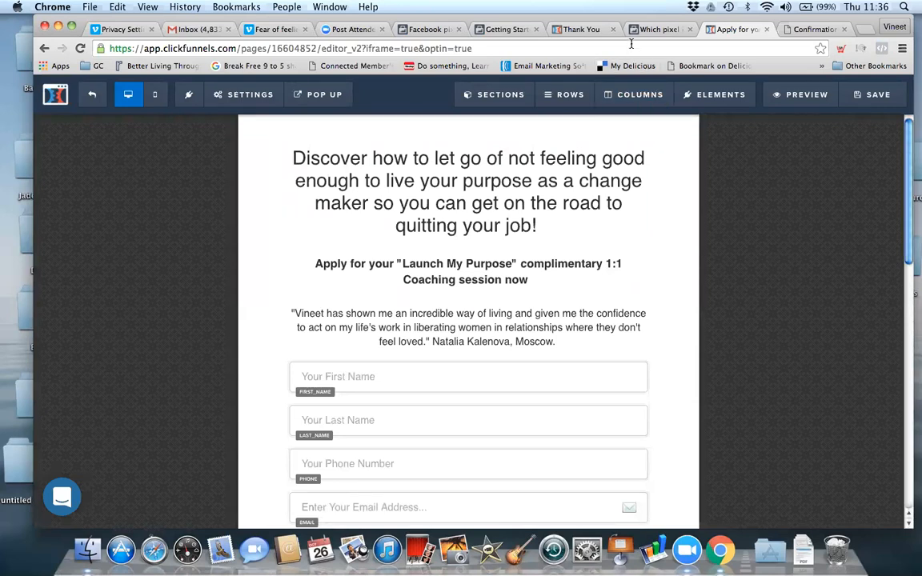
- Close the browser tabs for the Facebook pixel setup, the Getting Started and Which pixel help pages, and the Thank You page
left_click(457, 29)
left_click(457, 29)
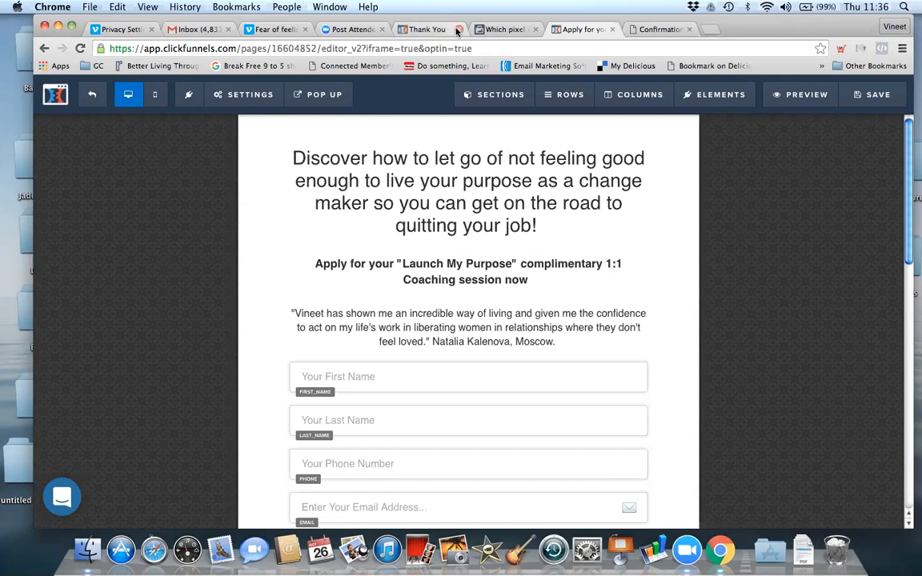
left_click(457, 29)
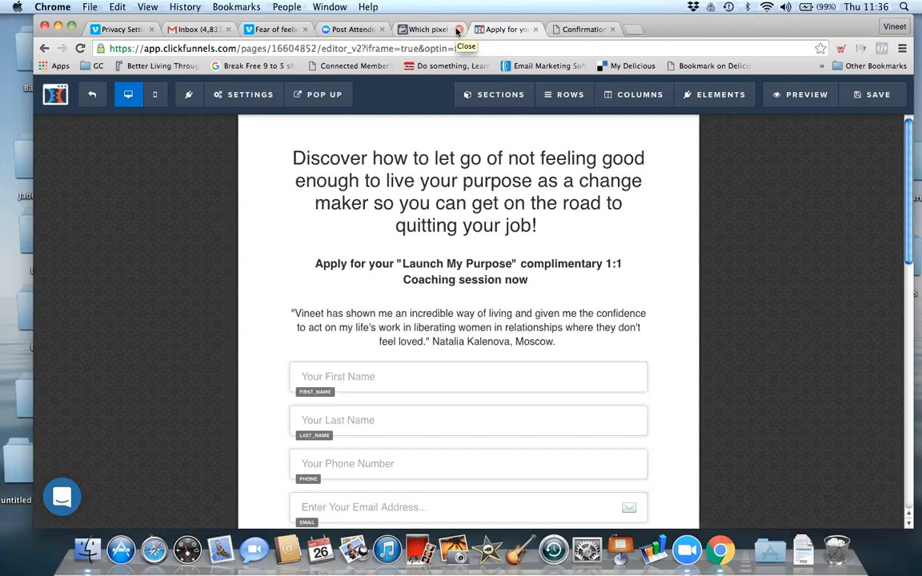
left_click(458, 28)
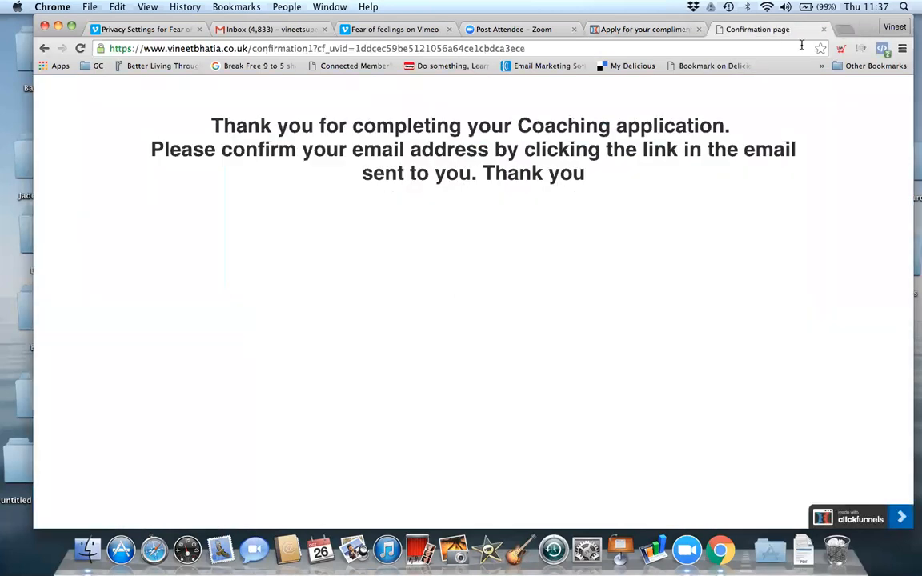
- Look up "facebook business" in a new browser tab to open Business Manager
left_click(840, 31)
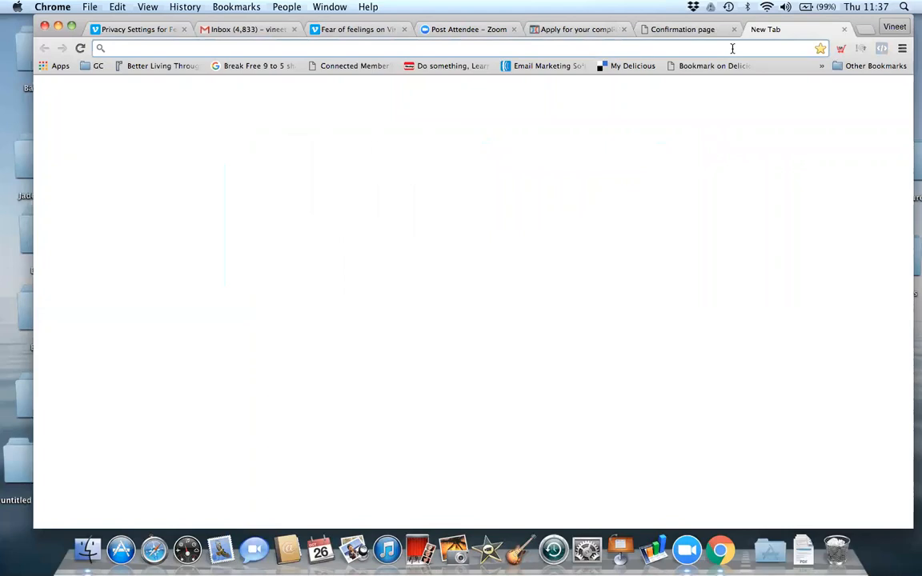
type("facebo")
key("BackSpace")
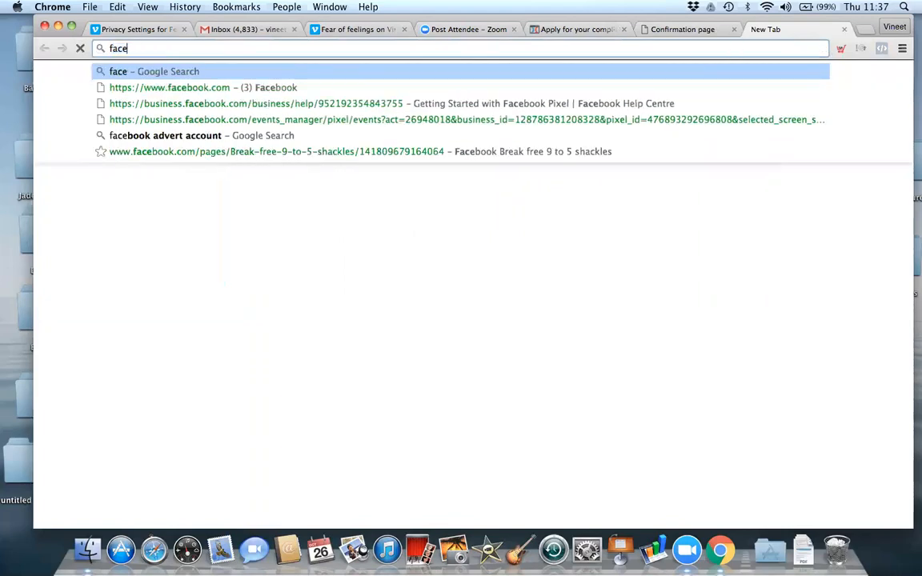
type("book bu")
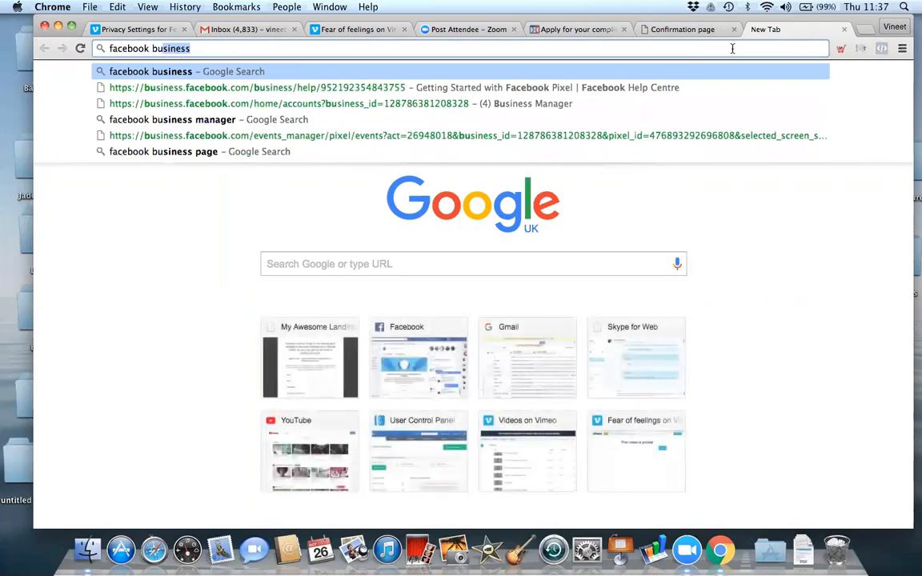
key("Return")
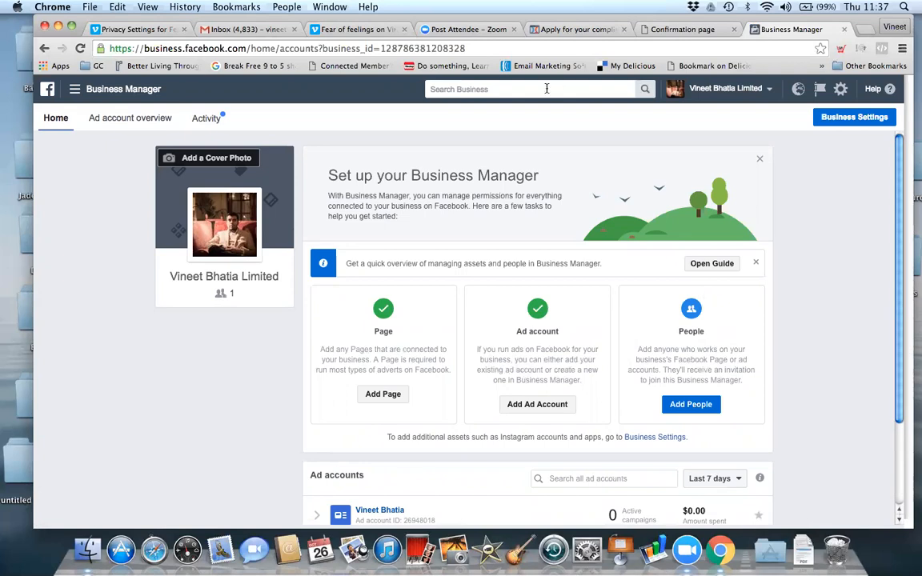
- Find the Pixels tool through the Business Manager search and open the company pixel's overview
left_click(493, 86)
type("pi")
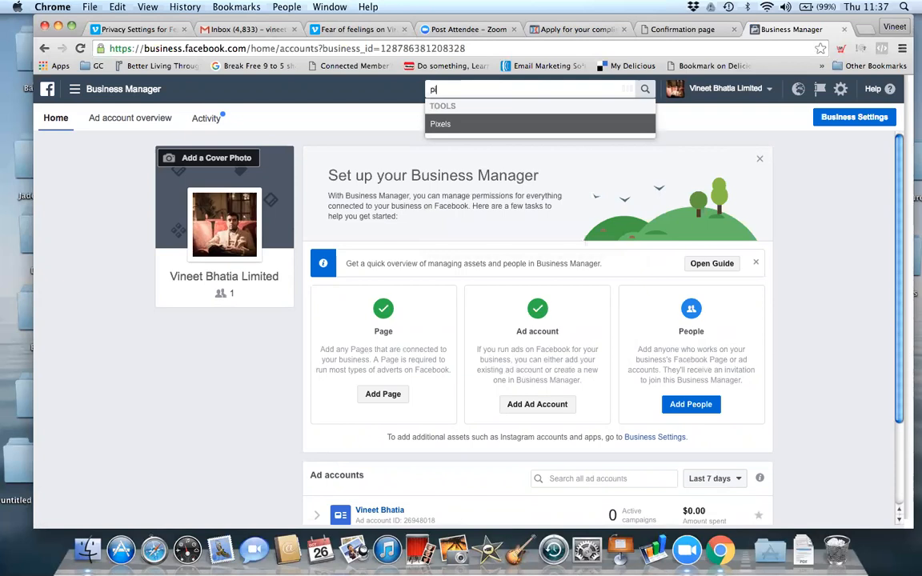
left_click(521, 131)
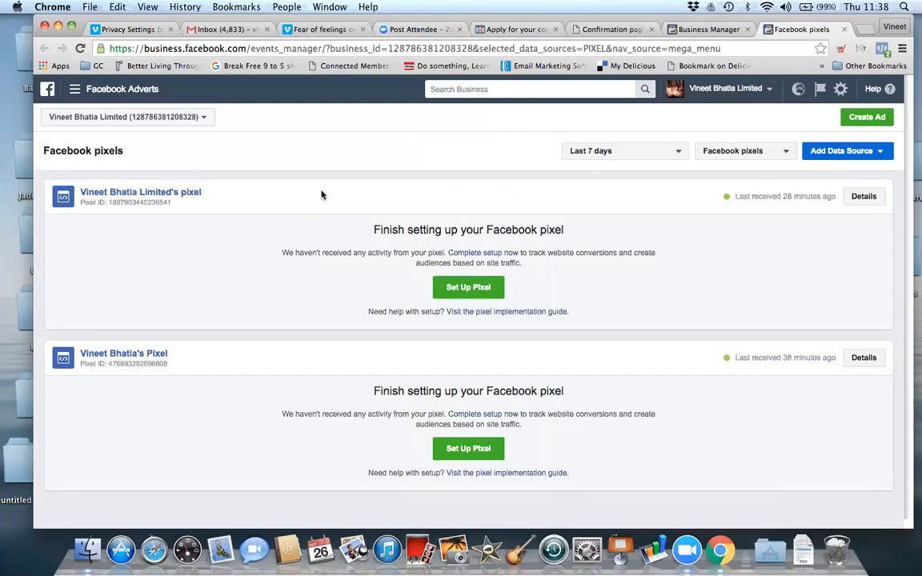
left_click(182, 193)
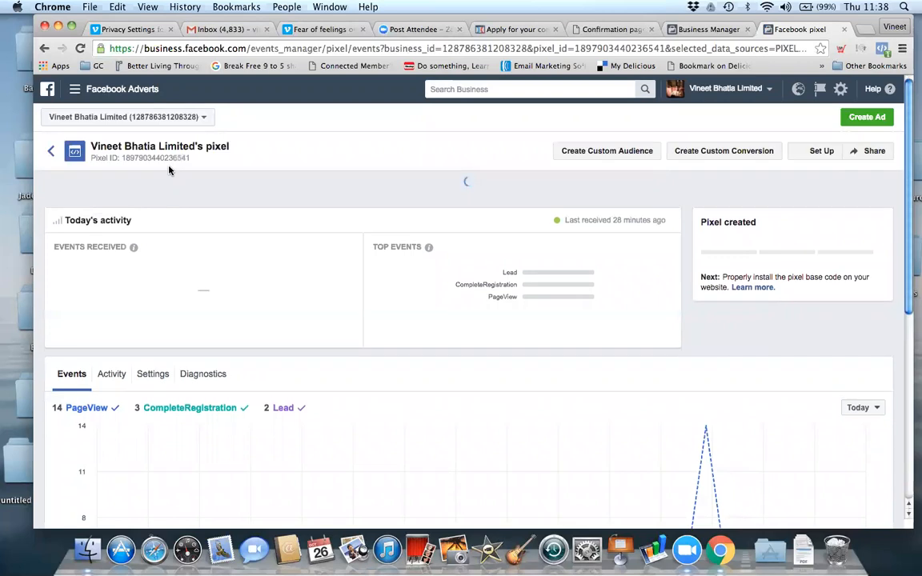
- Examine the company pixel's event graph and the status and received counts of its PageView, CompleteRegistration and Lead events
scroll(172, 173, "down", 3)
scroll(169, 169, "down", 3)
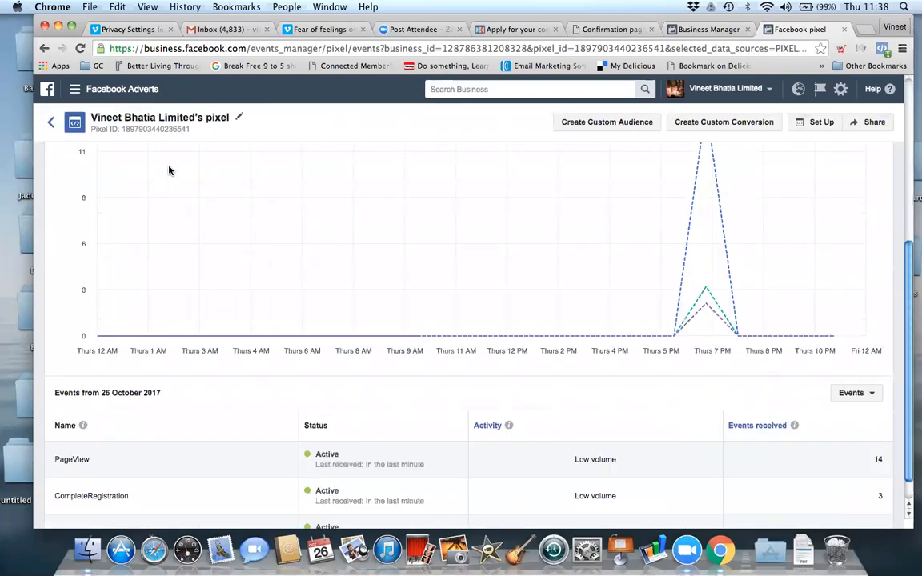
scroll(169, 169, "down", 1)
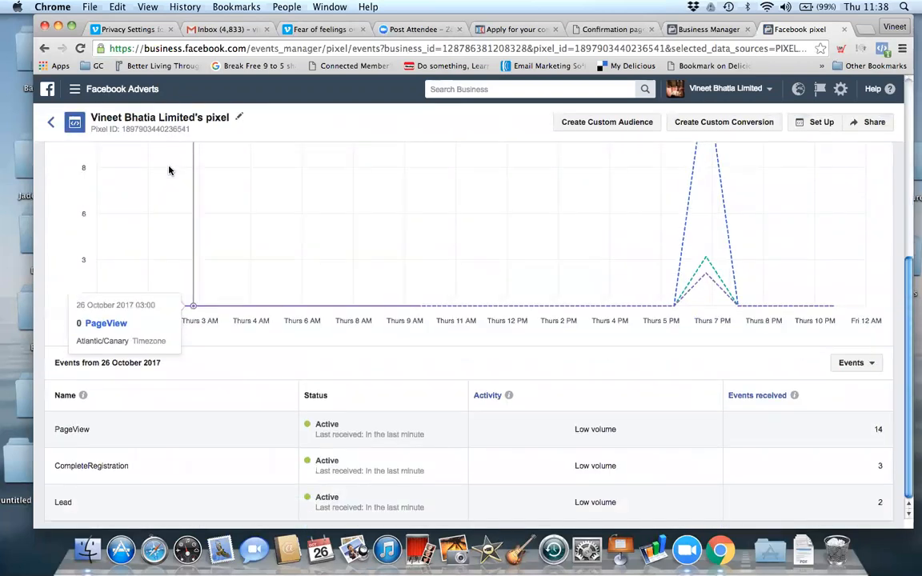
scroll(198, 206, "up", 3)
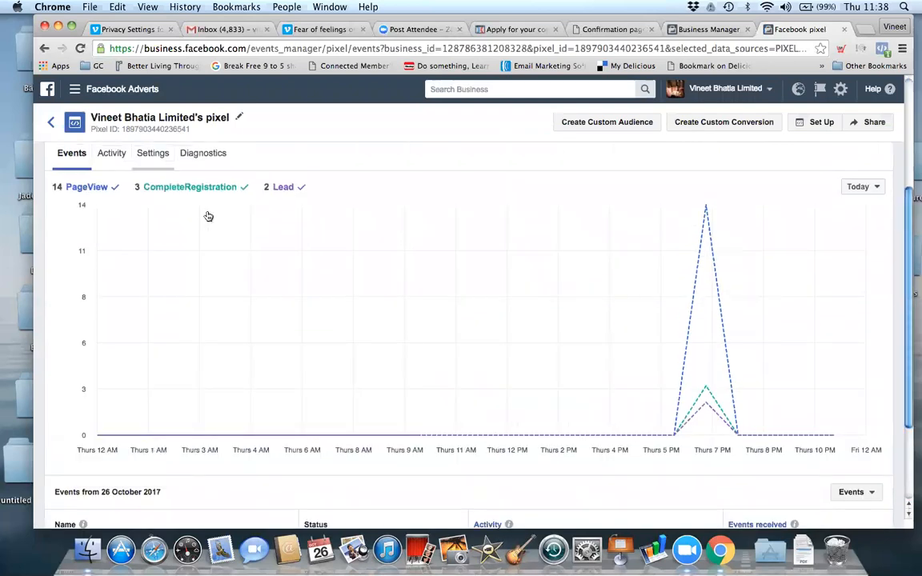
scroll(208, 217, "up", 1)
scroll(208, 217, "up", 5)
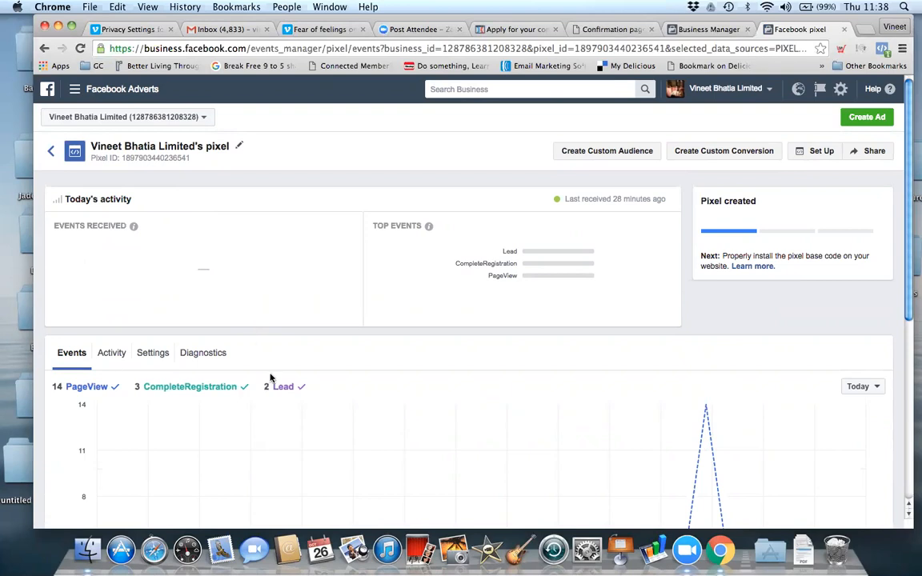
scroll(270, 377, "down", 9)
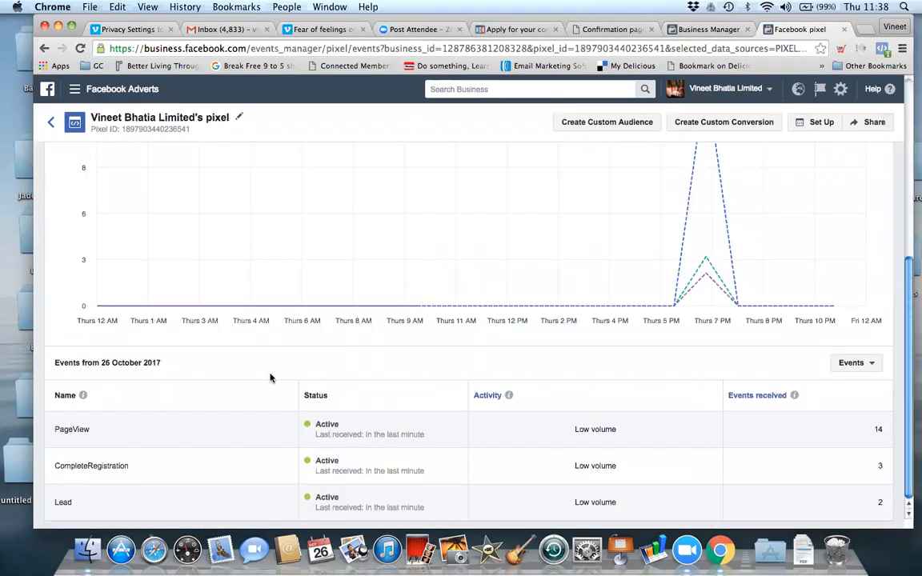
- Try to create a custom conversion from the company pixel, and dismiss the ad account selection
mouse_move(121, 245)
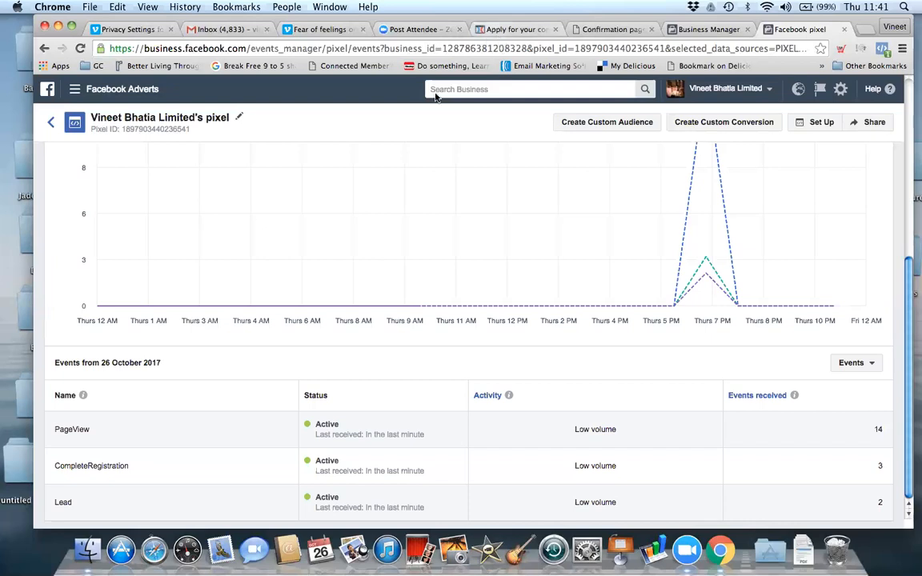
mouse_move(123, 189)
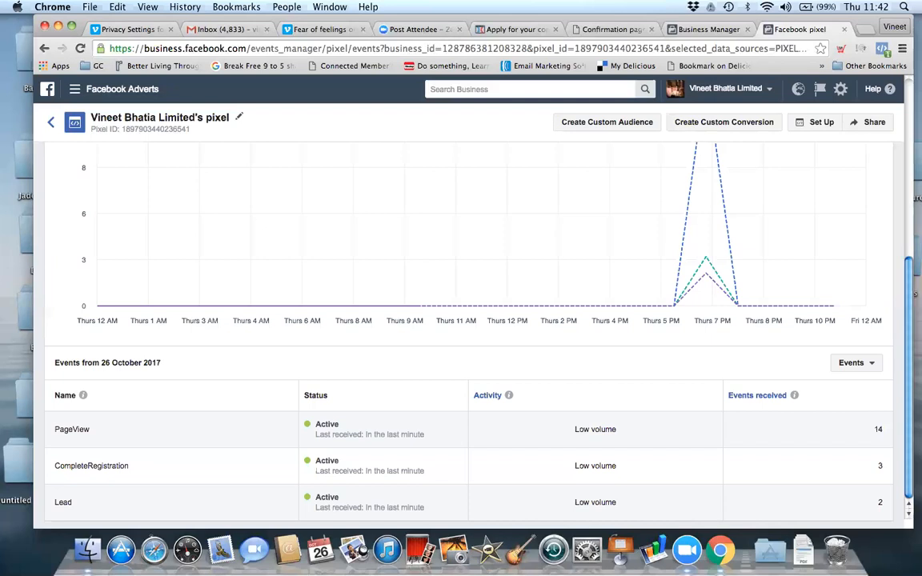
left_click(719, 122)
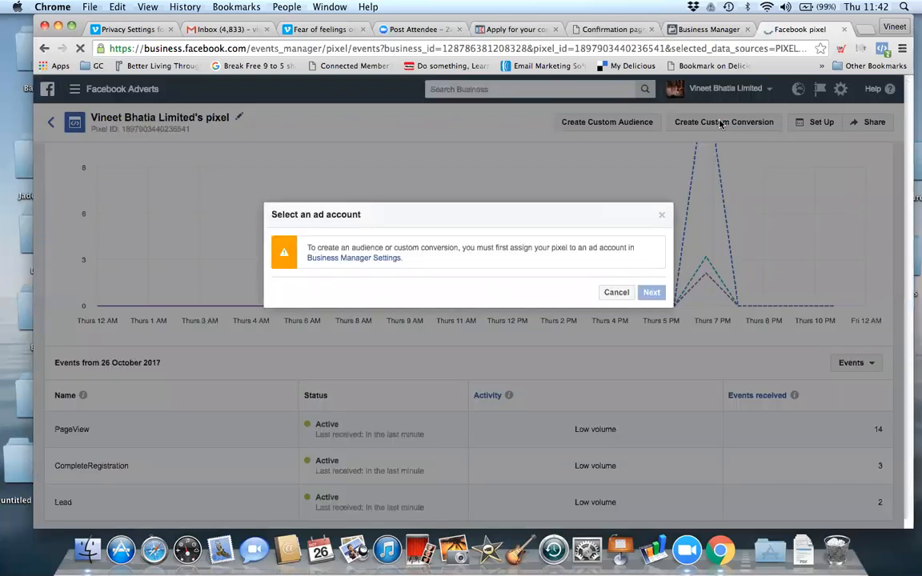
left_click(660, 216)
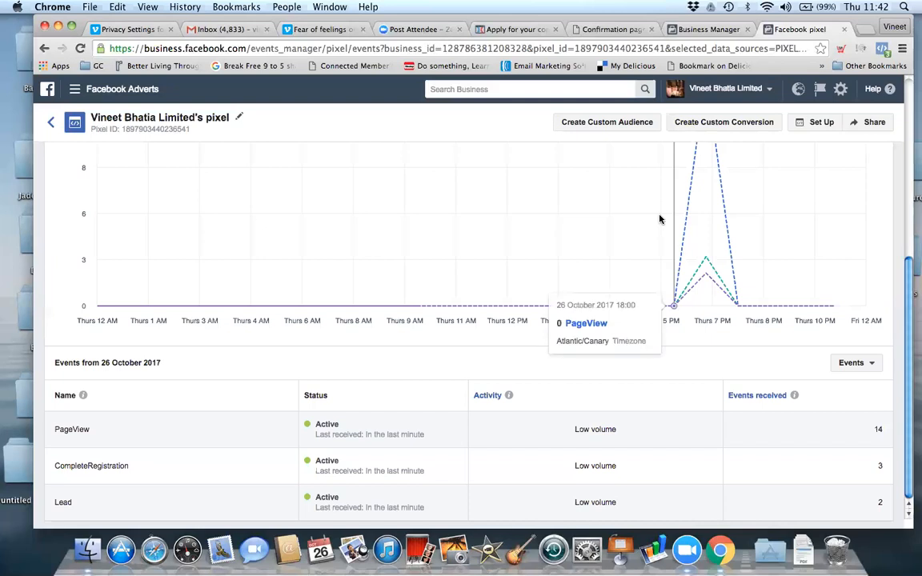